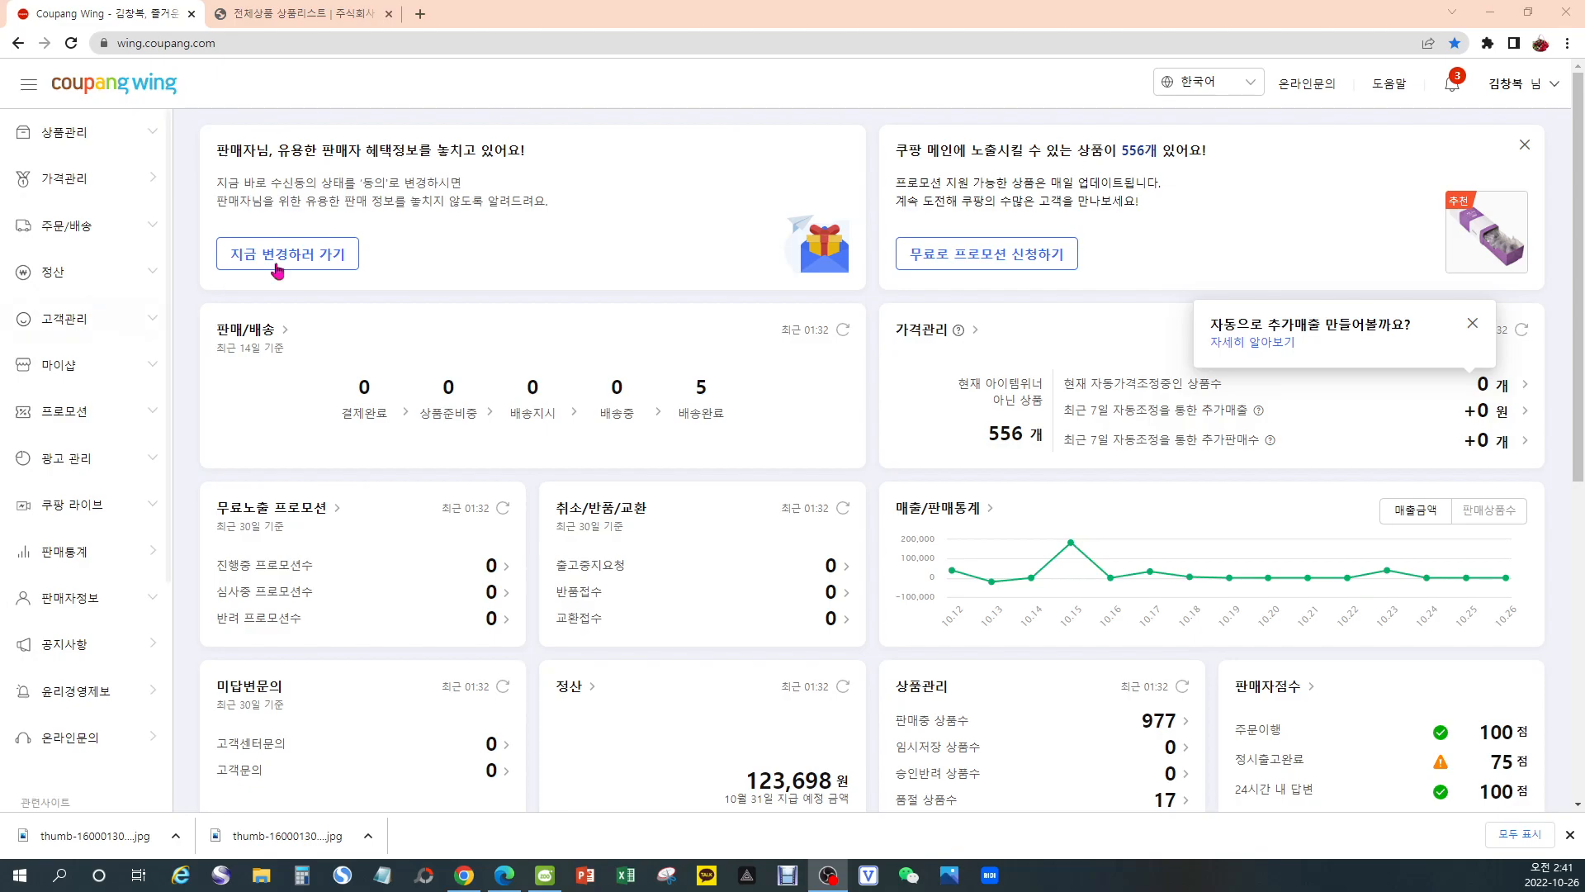
Switch to the 헬스큐어 wholesale shop's full product list and look through the items, prices and product codes
left_click(338, 21)
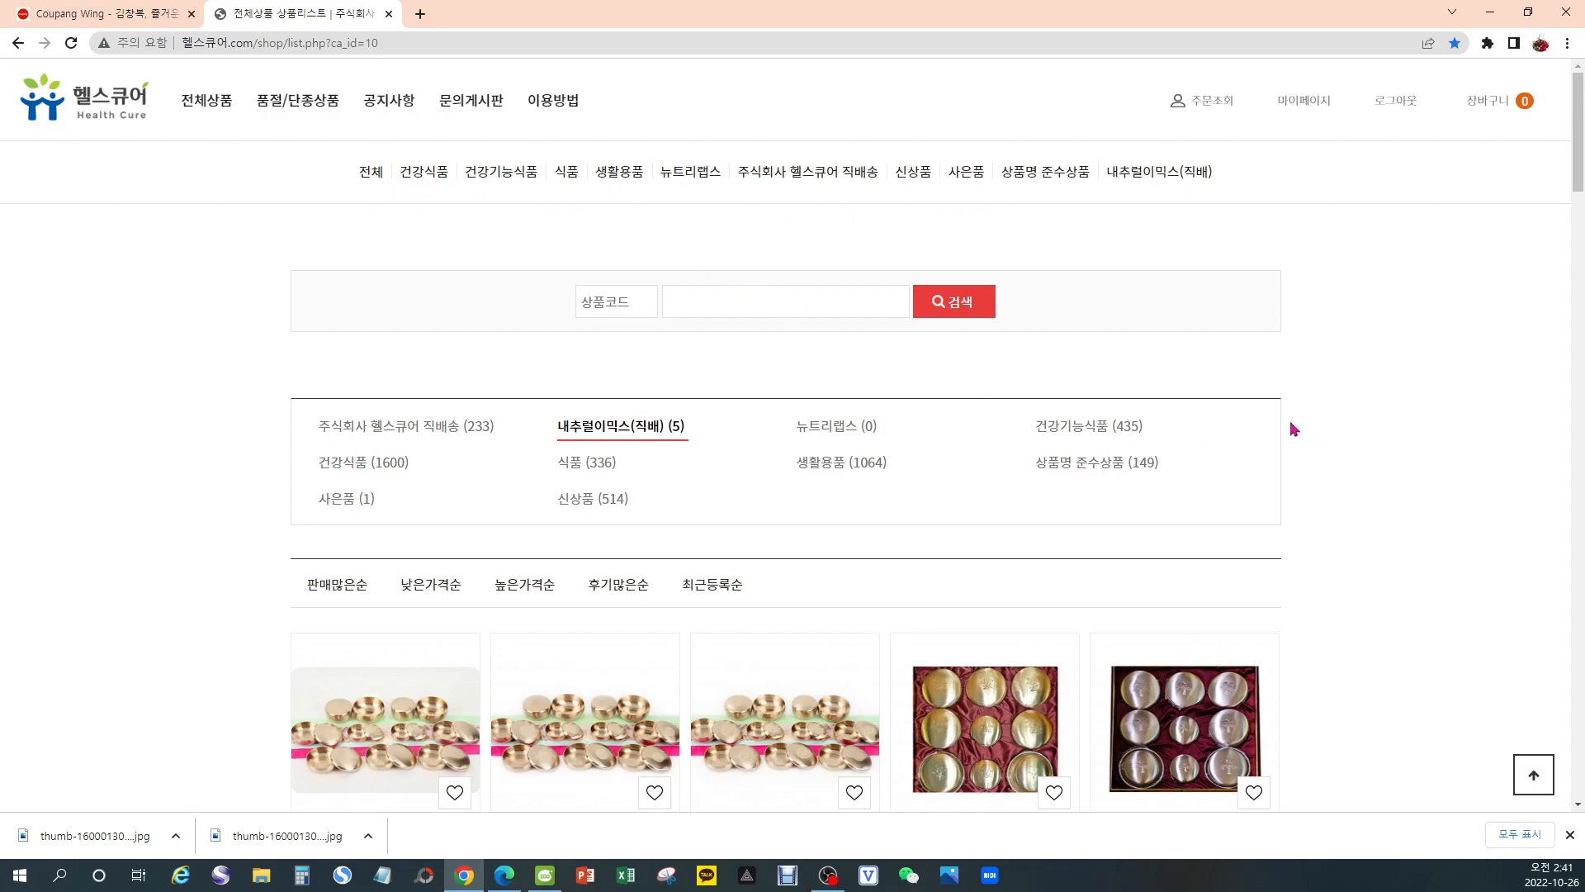
scroll(1285, 421, "down", 6)
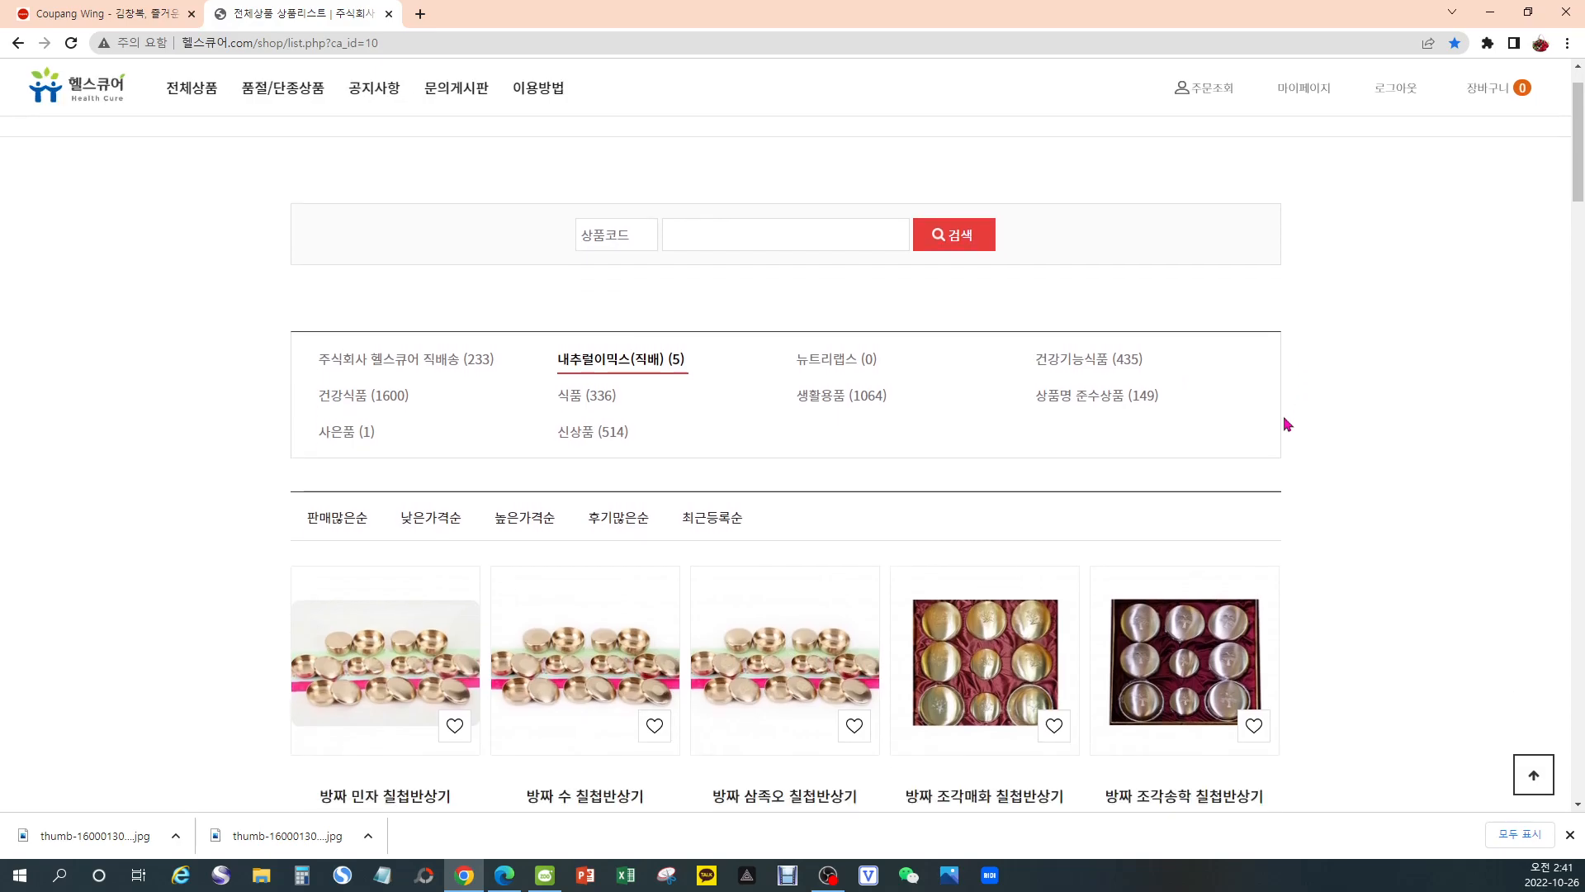
scroll(1282, 414, "down", 2)
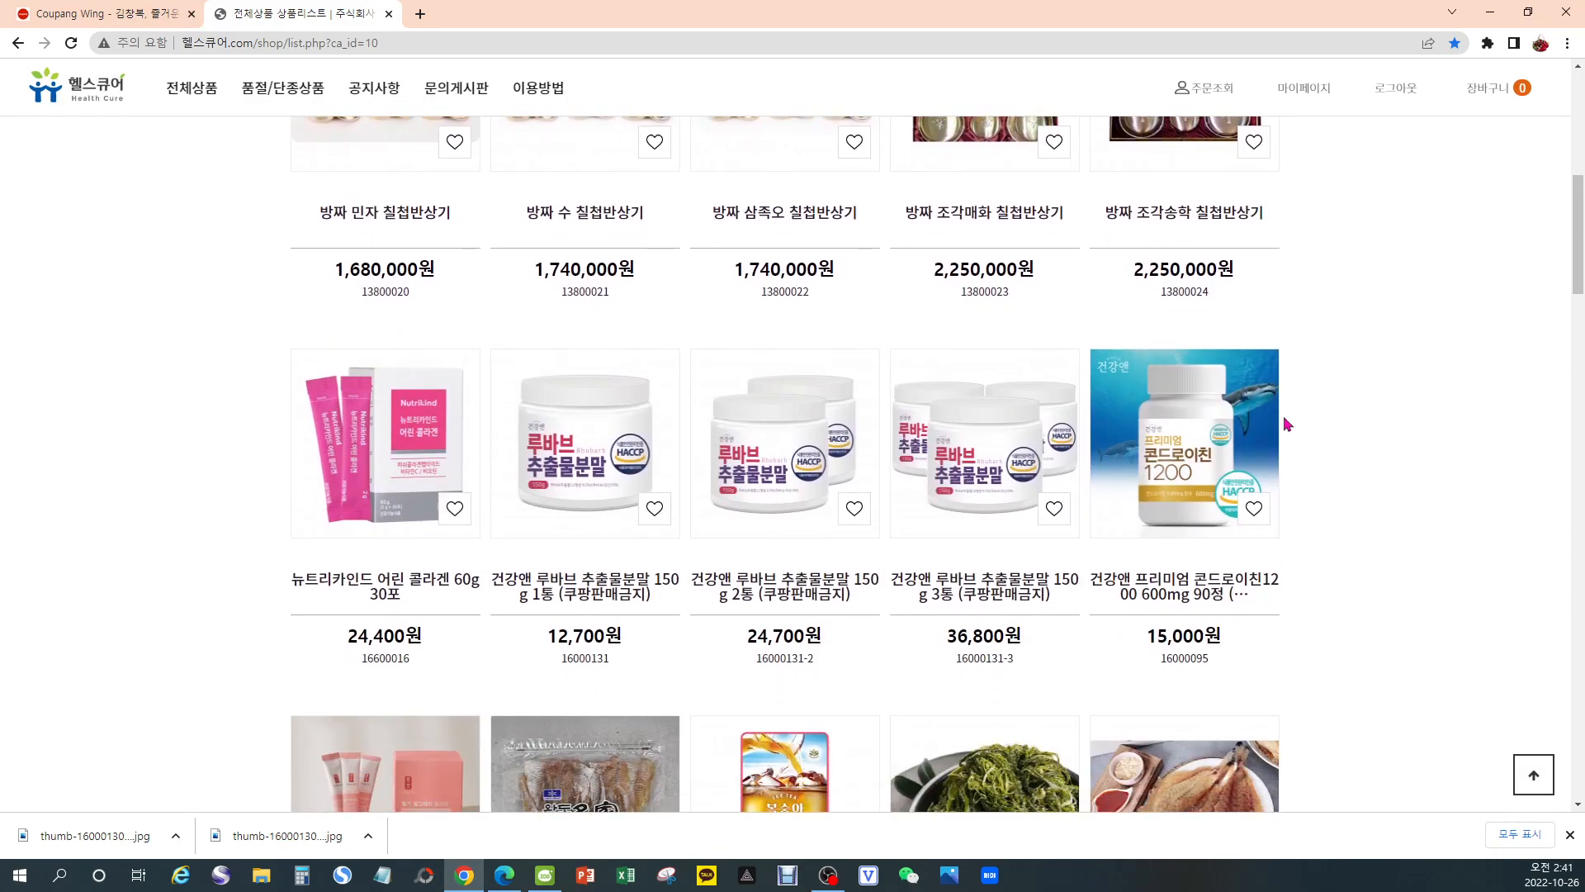
scroll(1525, 459, "down", 3)
scroll(1529, 457, "down", 10)
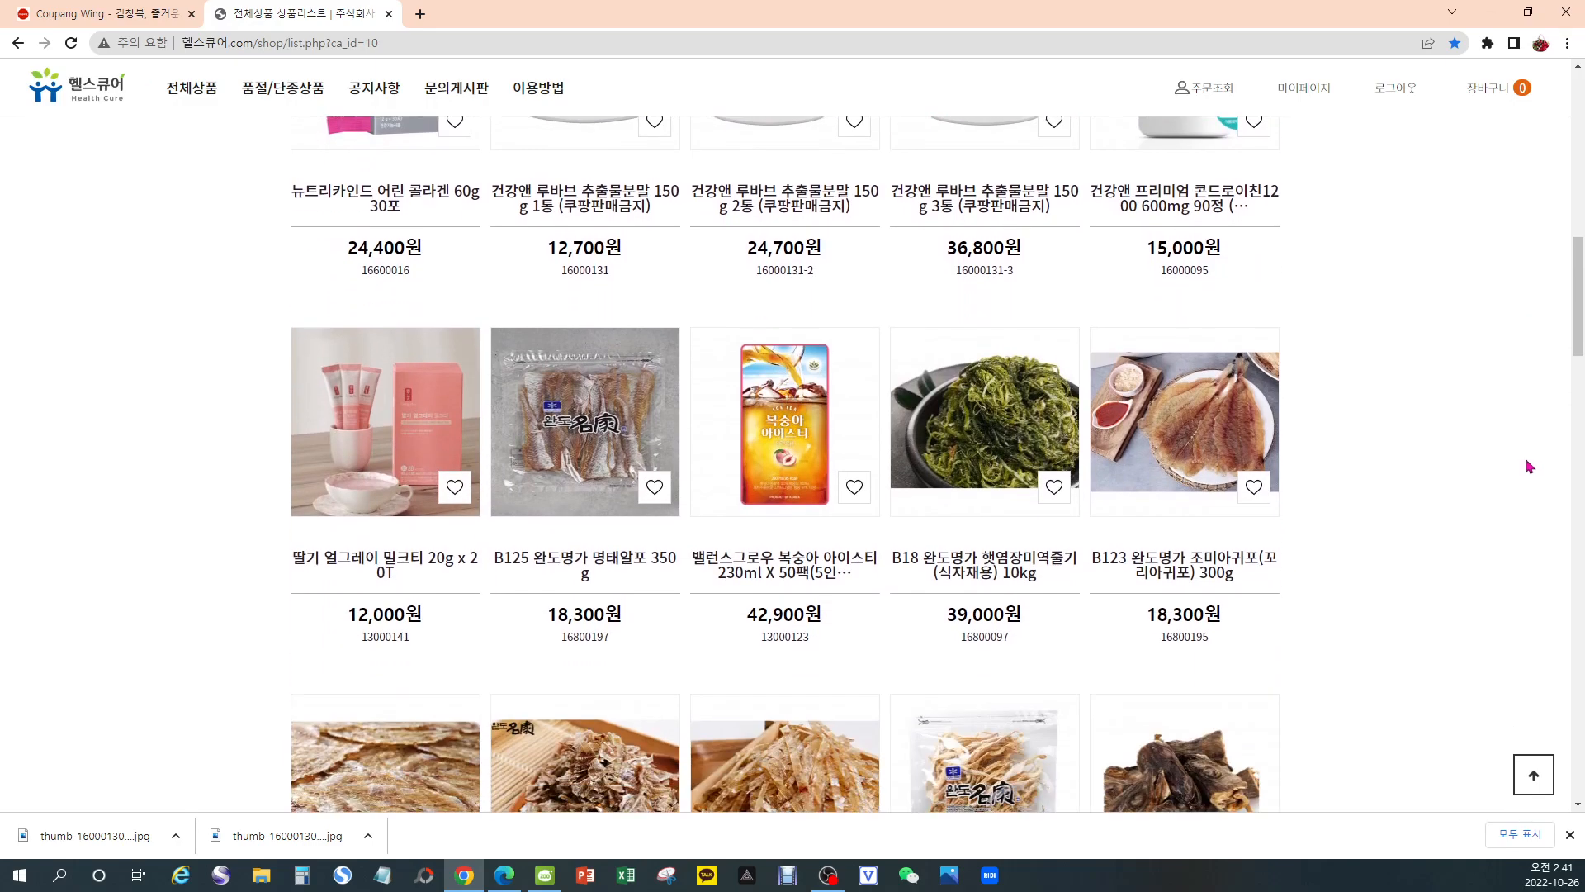
scroll(1518, 453, "down", 9)
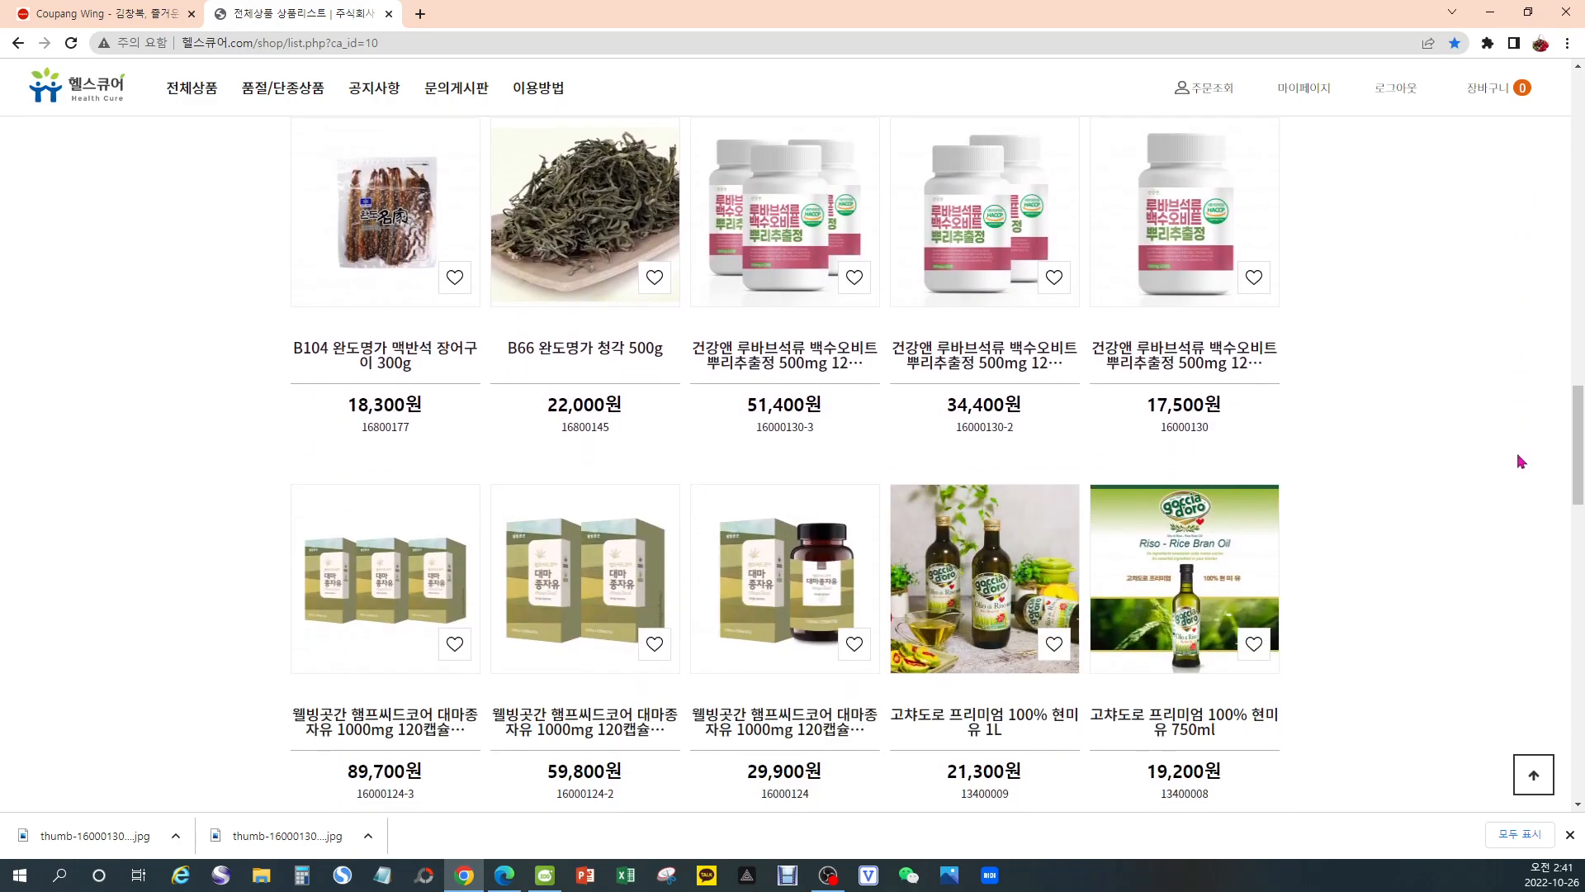
scroll(1514, 453, "down", 2)
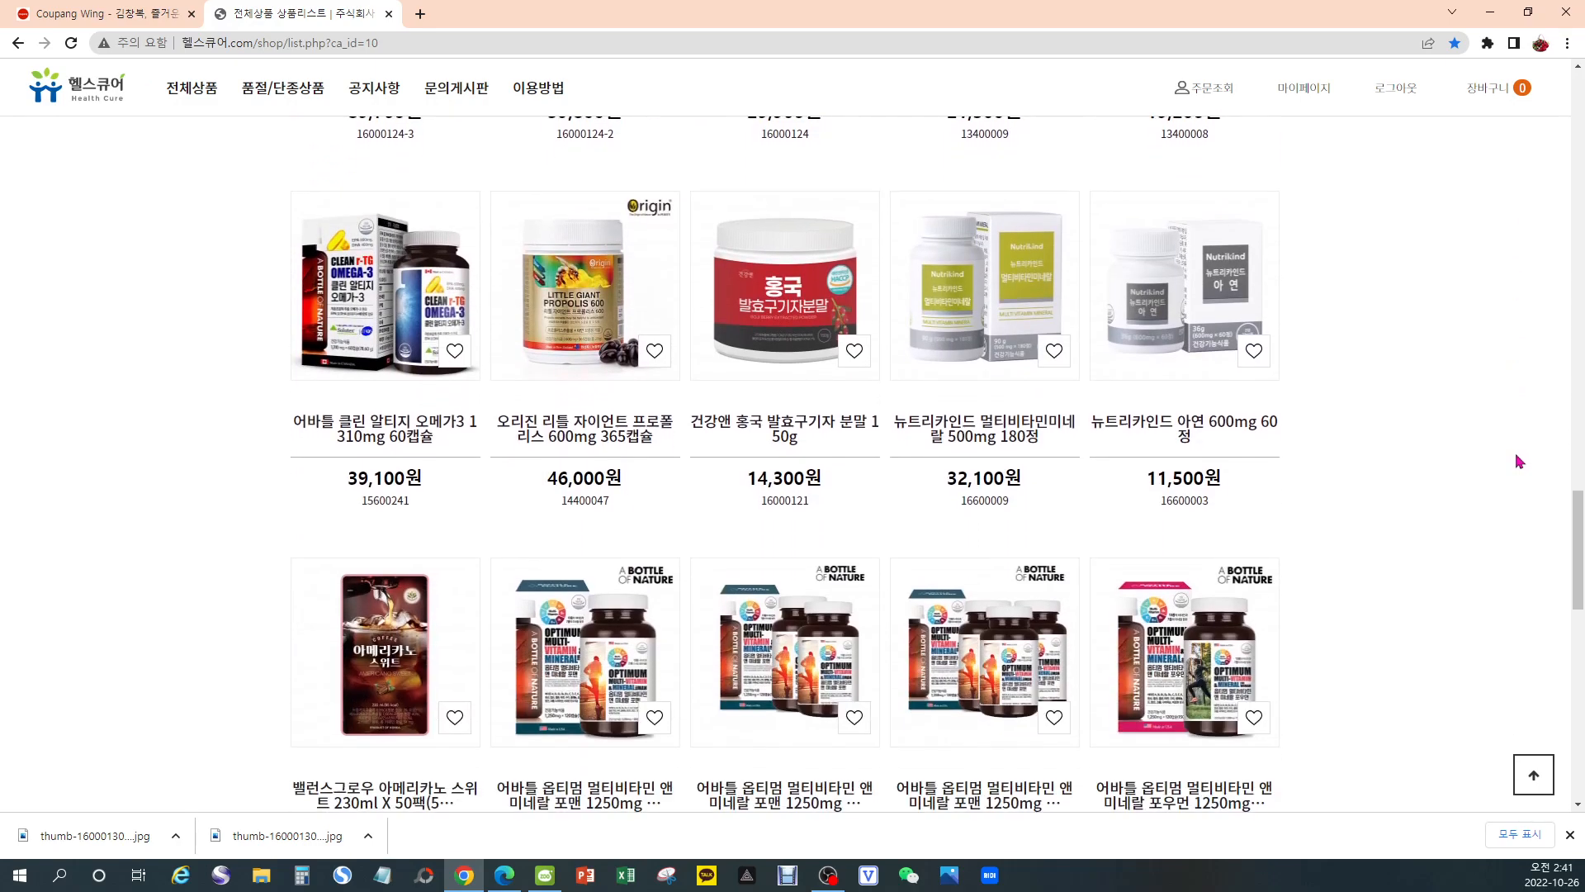
scroll(1502, 454, "down", 4)
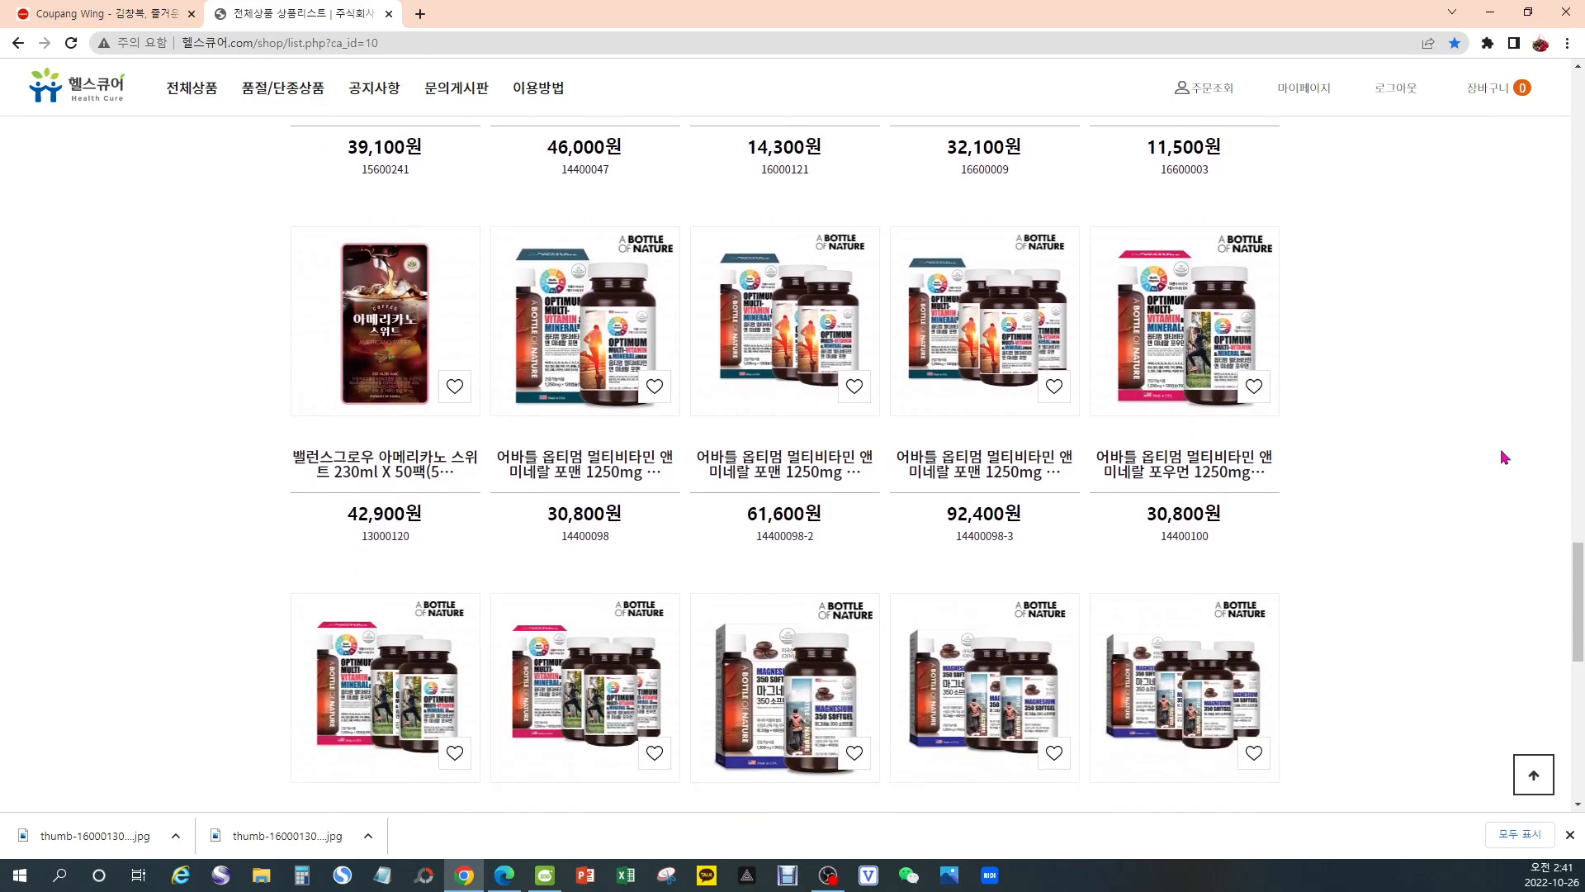
scroll(1499, 457, "down", 2)
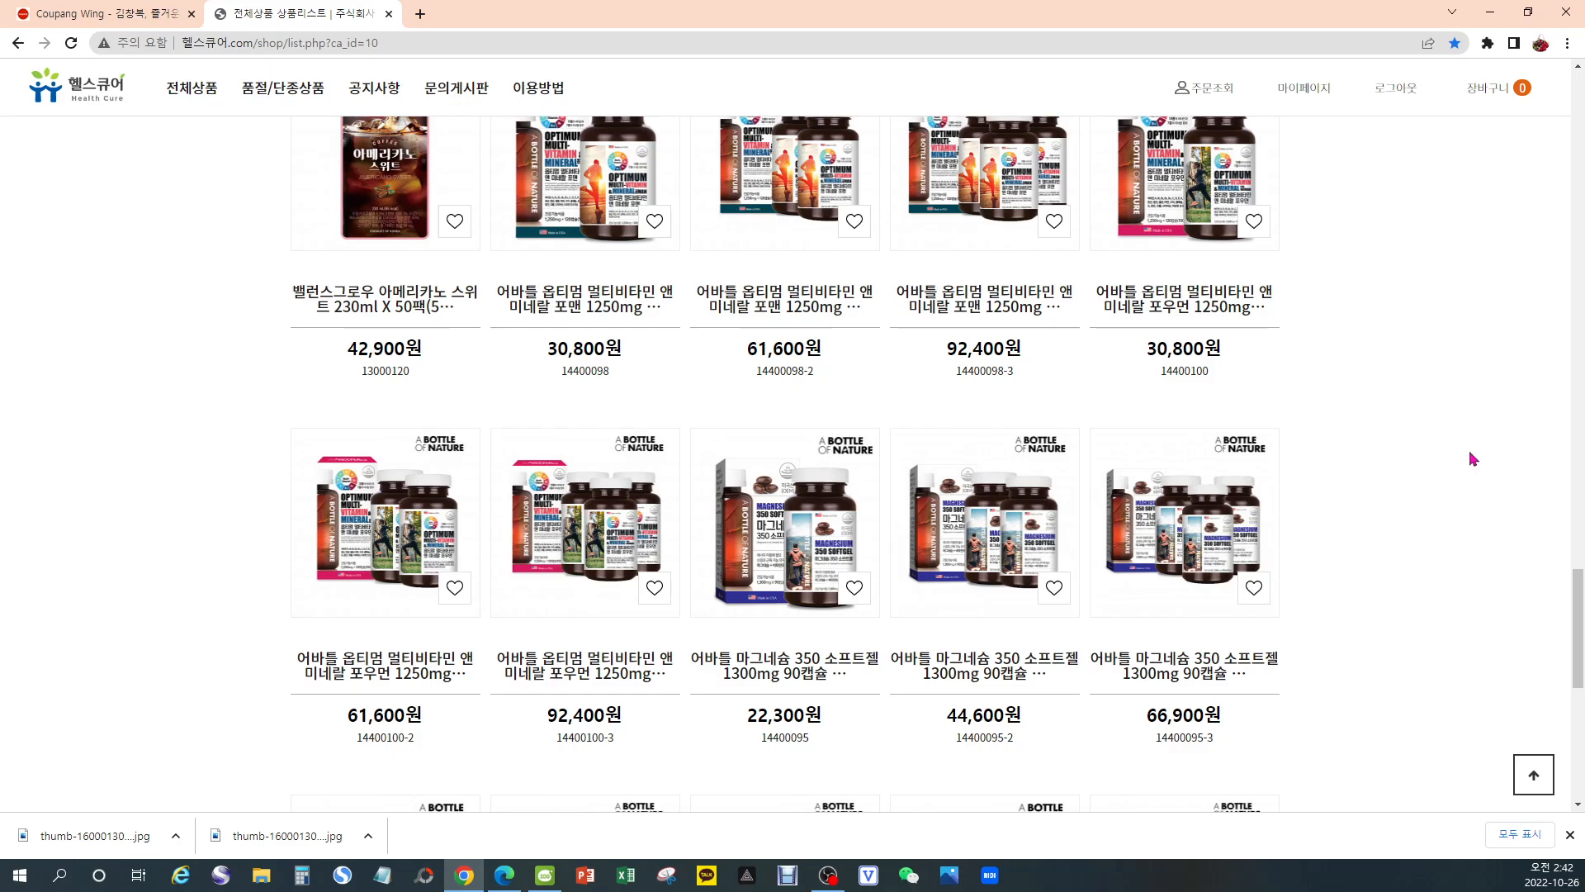
scroll(1403, 452, "down", 2)
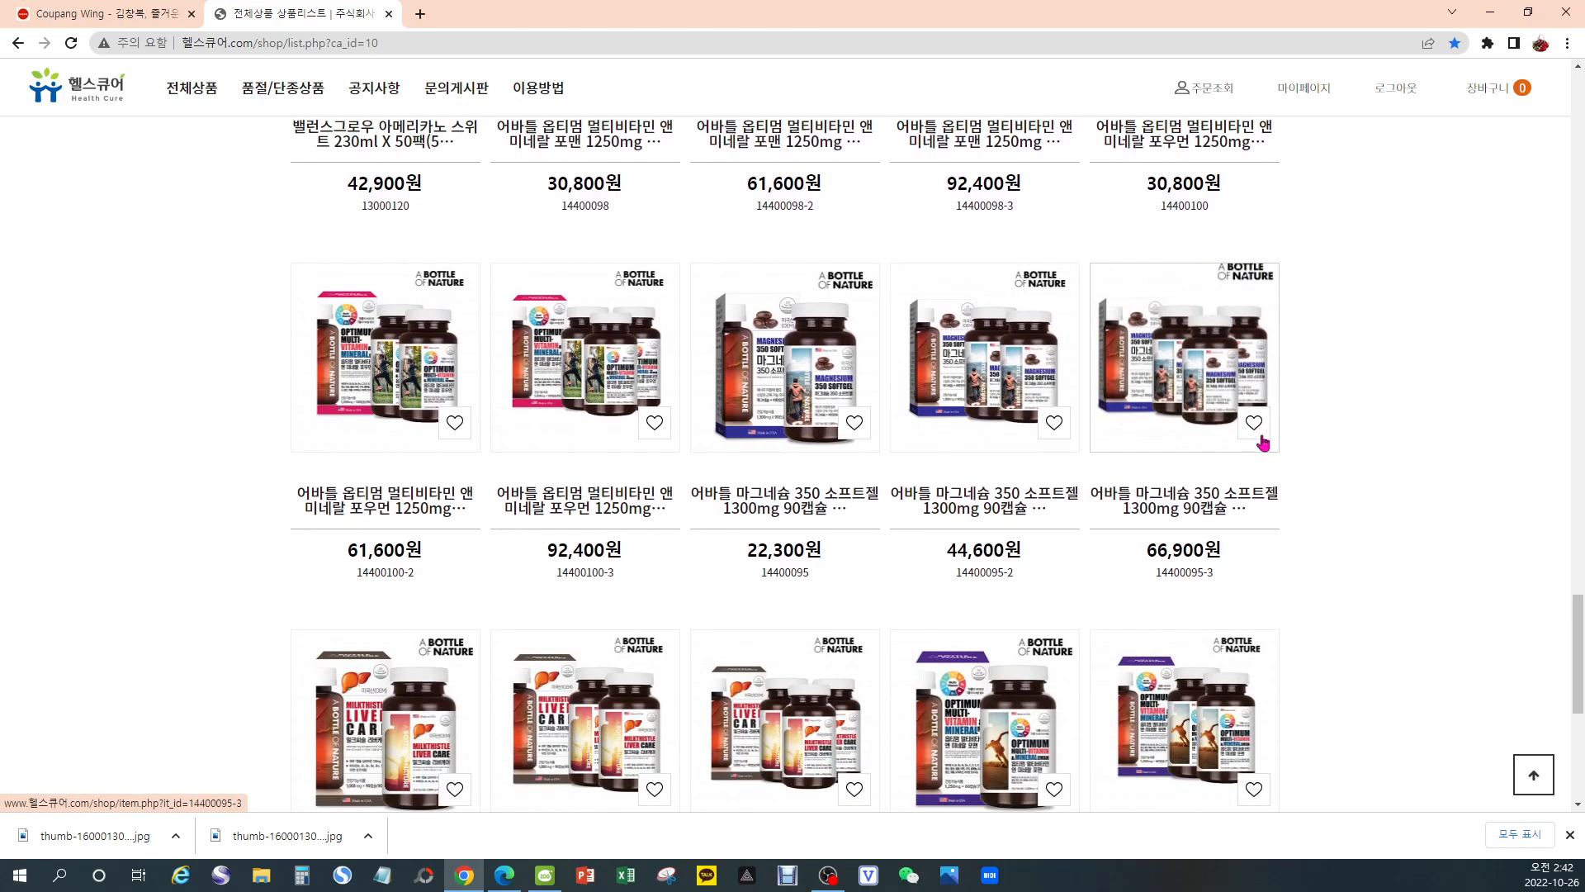
scroll(1261, 443, "down", 2)
scroll(1261, 442, "down", 2)
scroll(1261, 438, "up", 1)
scroll(1262, 438, "up", 3)
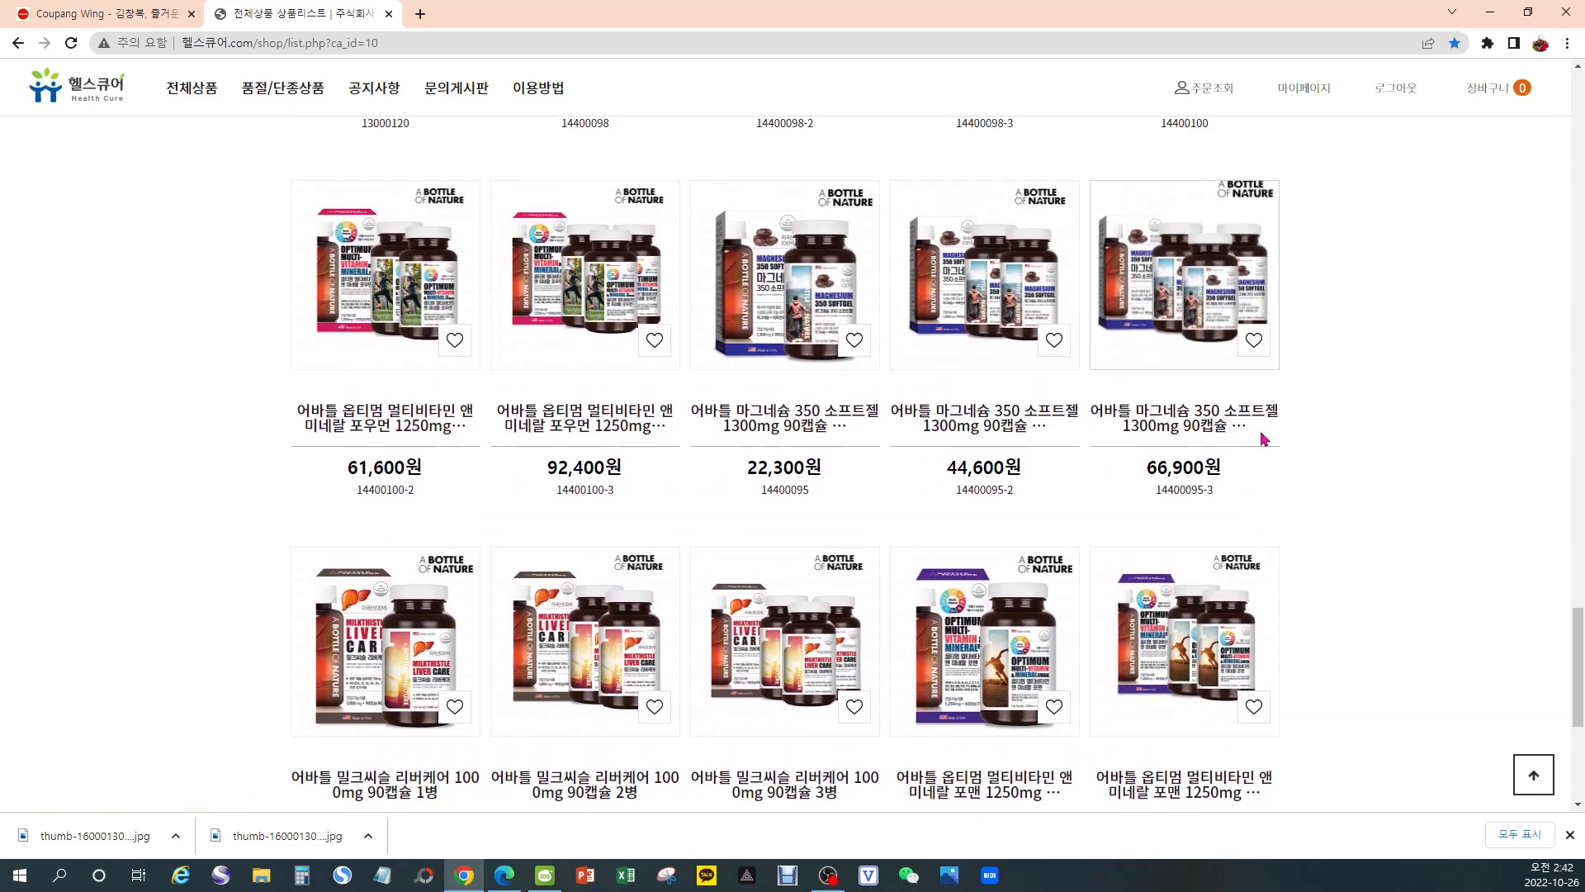
scroll(1263, 437, "up", 2)
scroll(1263, 437, "up", 2)
scroll(1263, 439, "up", 4)
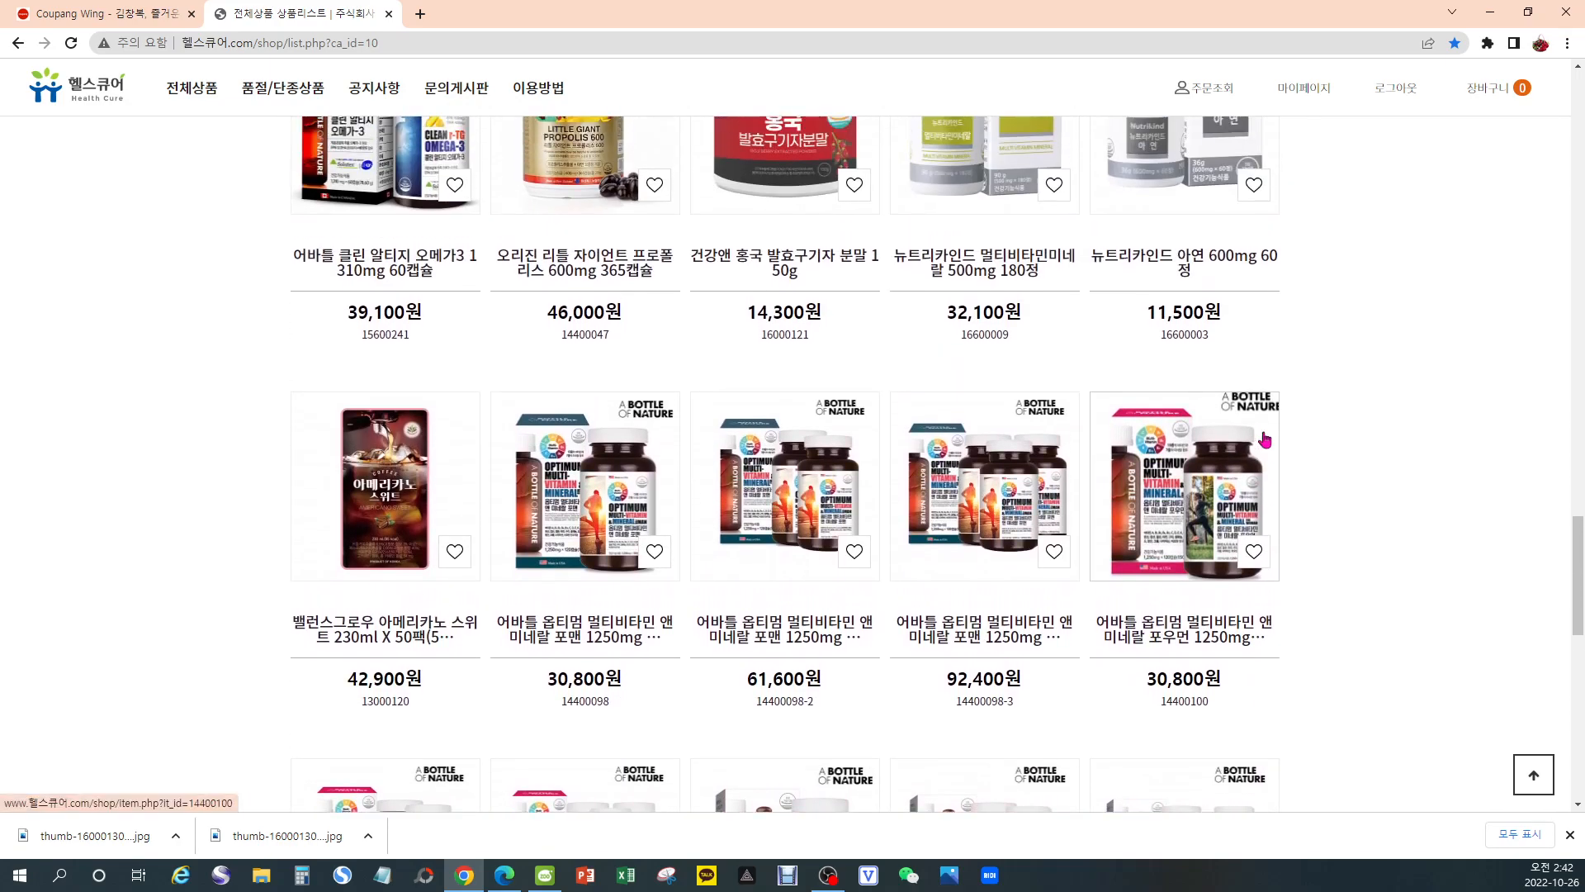
scroll(1268, 439, "up", 1)
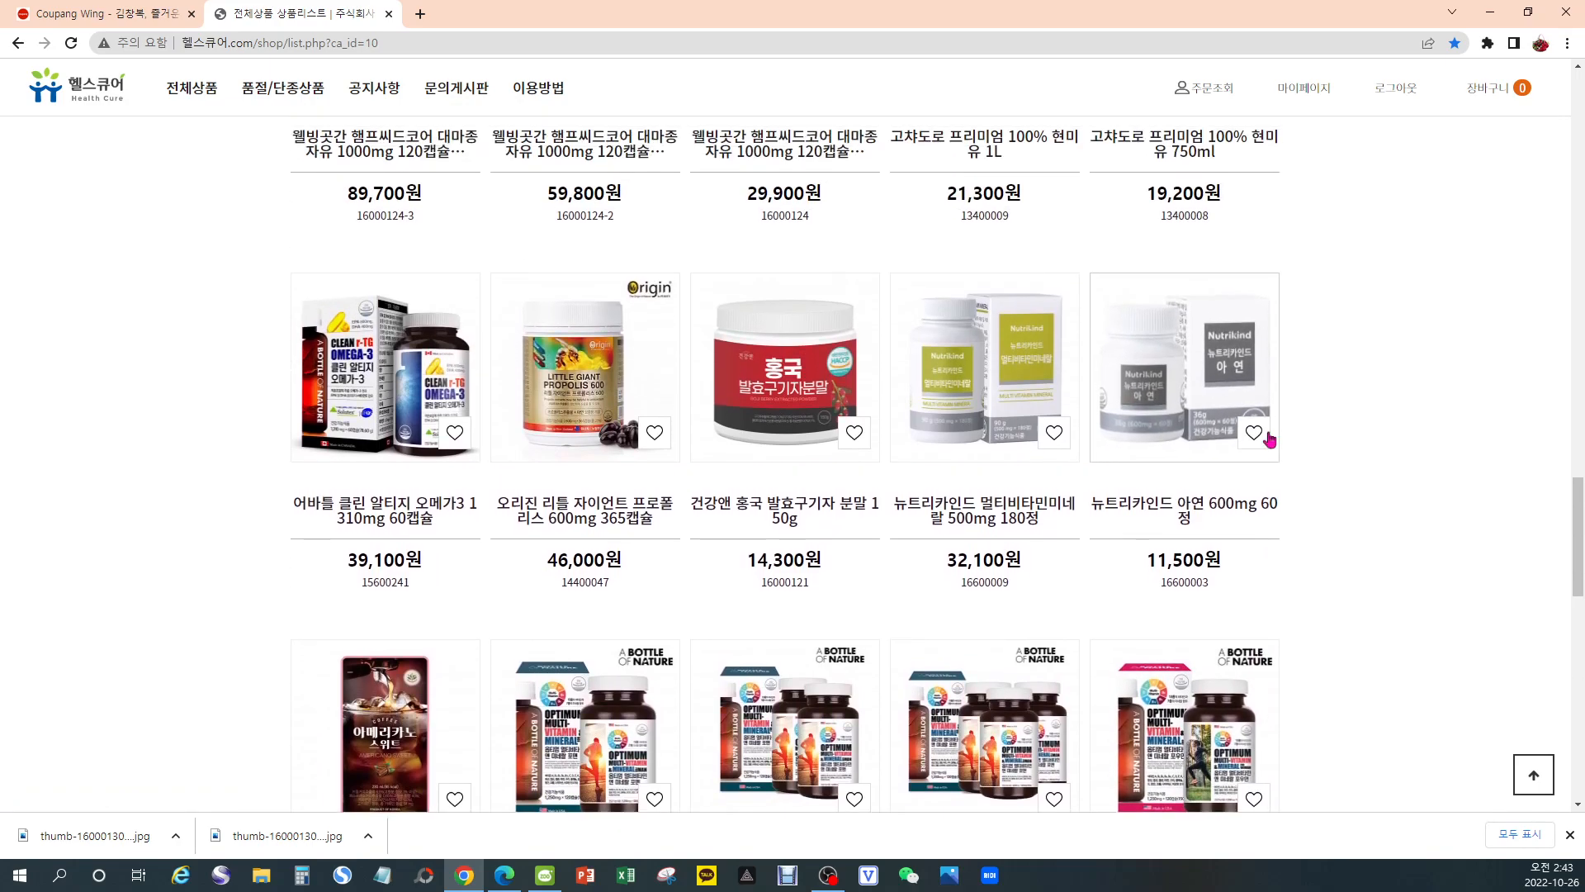
Open the product page of 어바틀 옵티멈 멀티비타민 앤 미네랄 포맨 1250mg 60캡슐 1병, product code 14400097
scroll(1268, 438, "down", 6)
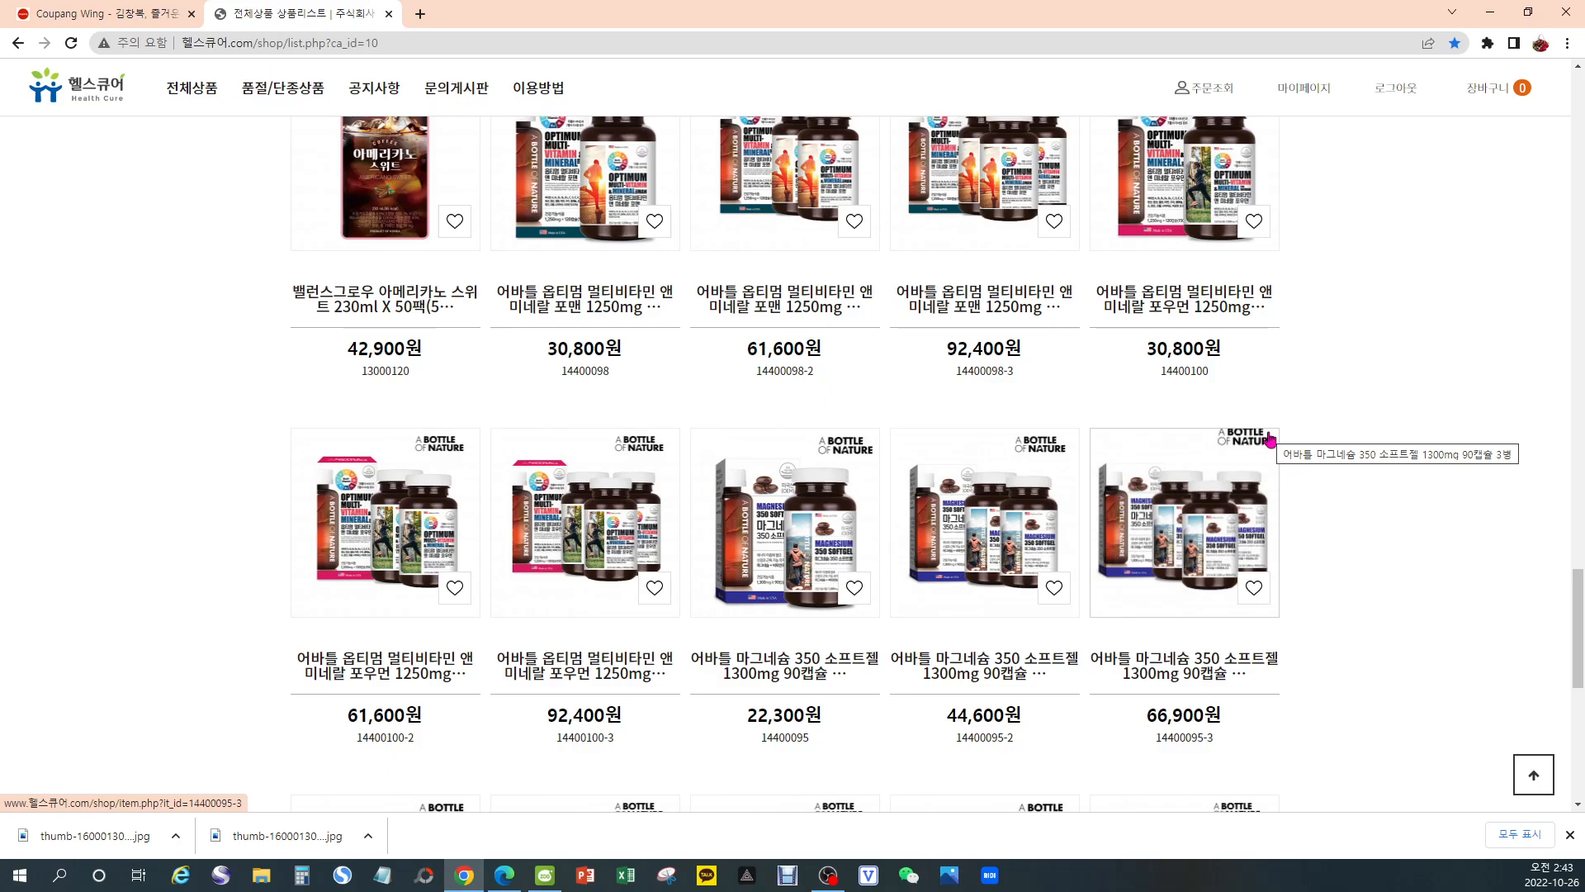
scroll(1270, 438, "down", 3)
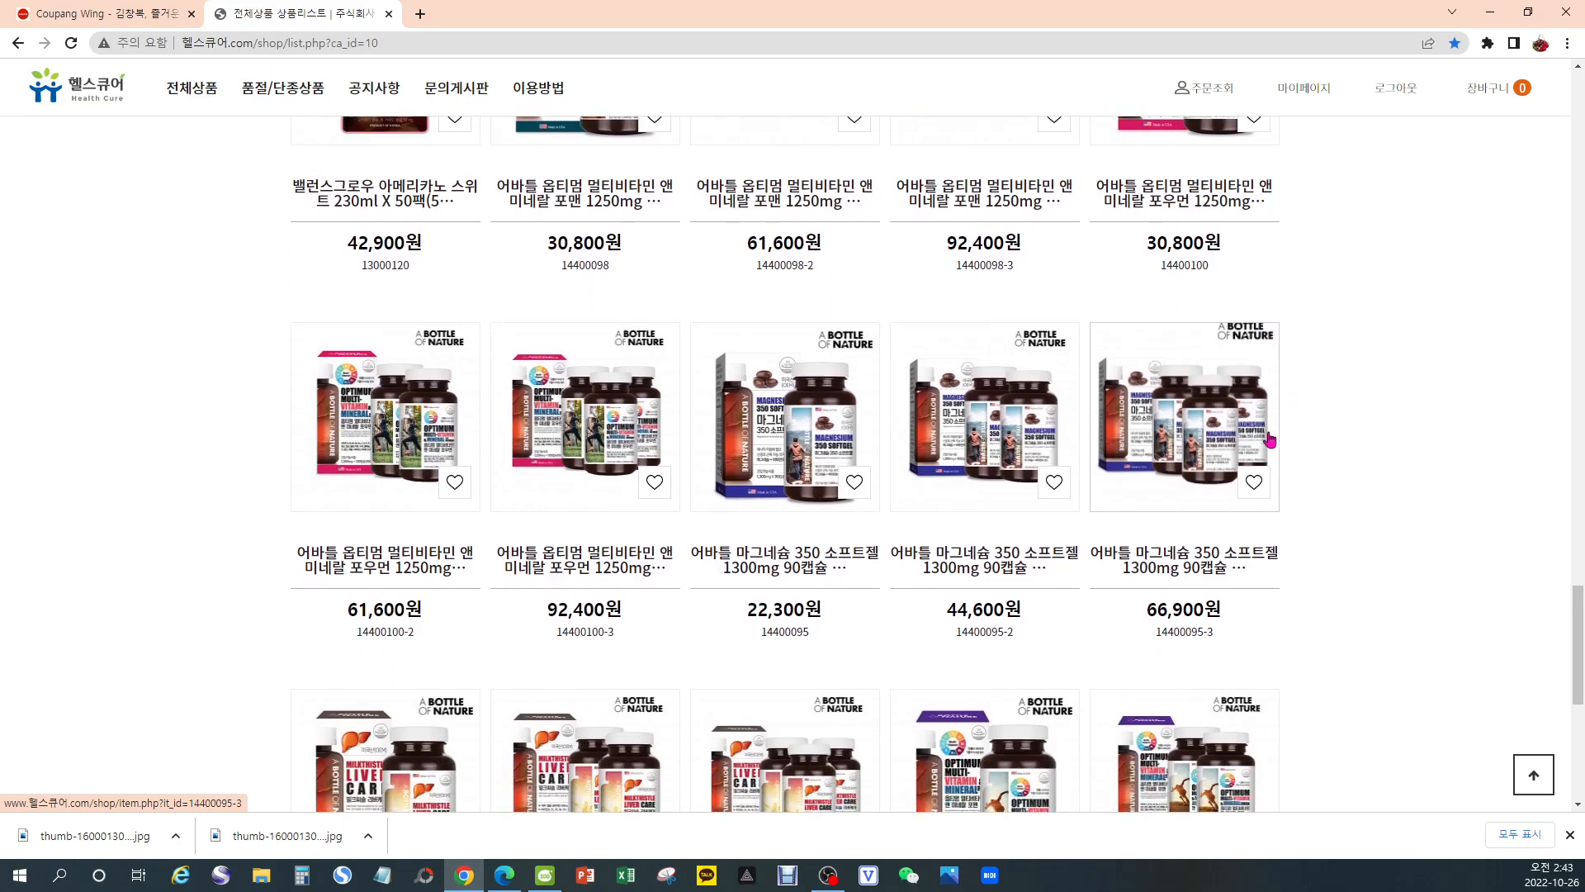
scroll(1268, 434, "down", 1)
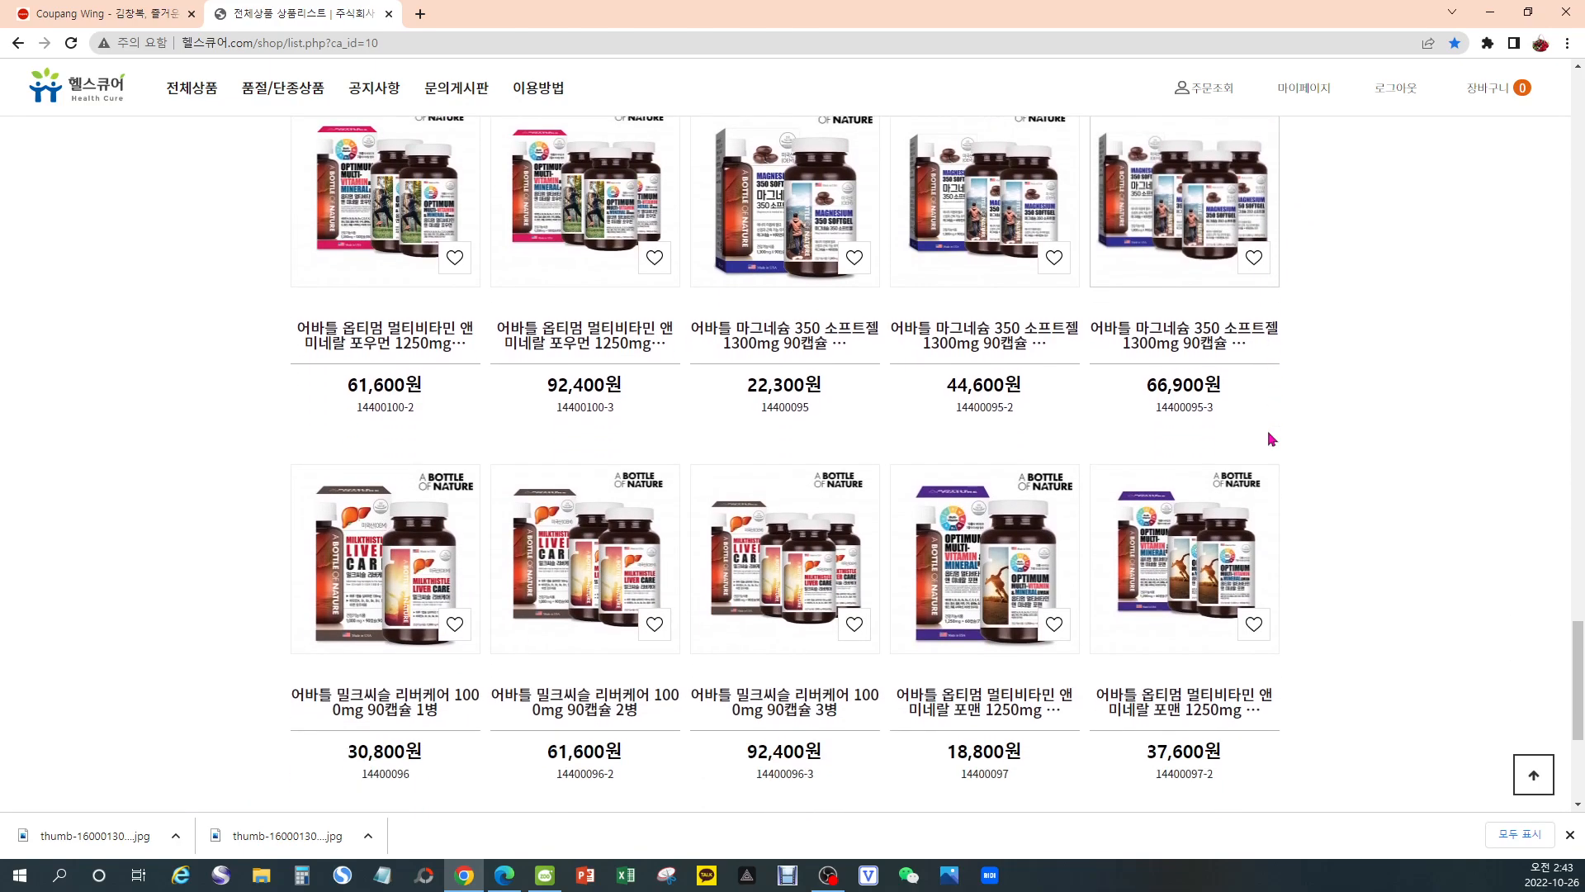
scroll(1266, 433, "down", 1)
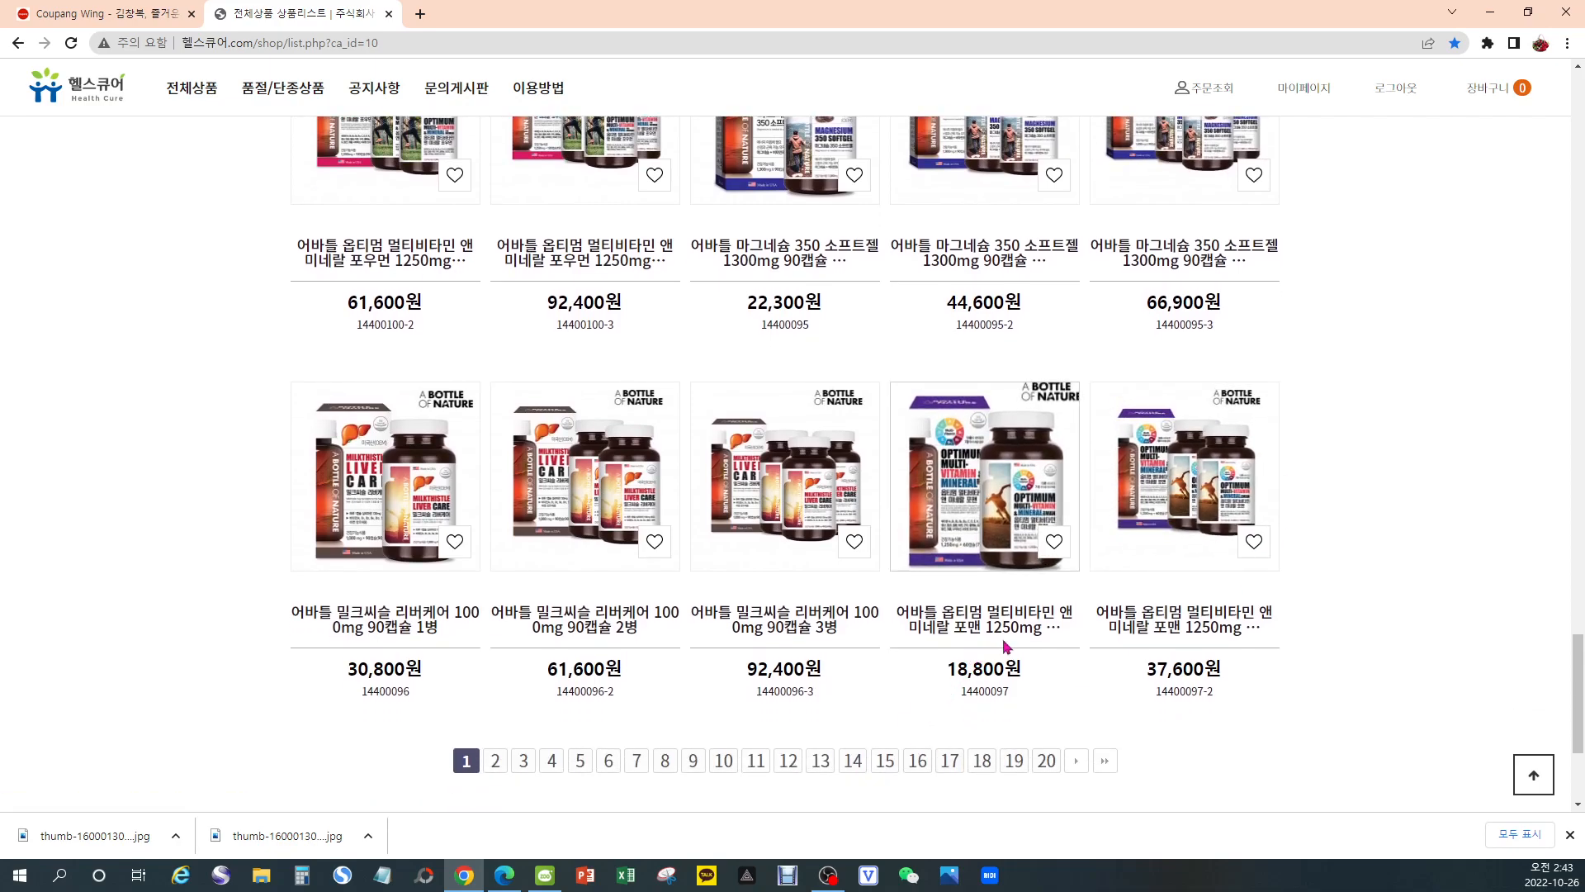
left_click(995, 522)
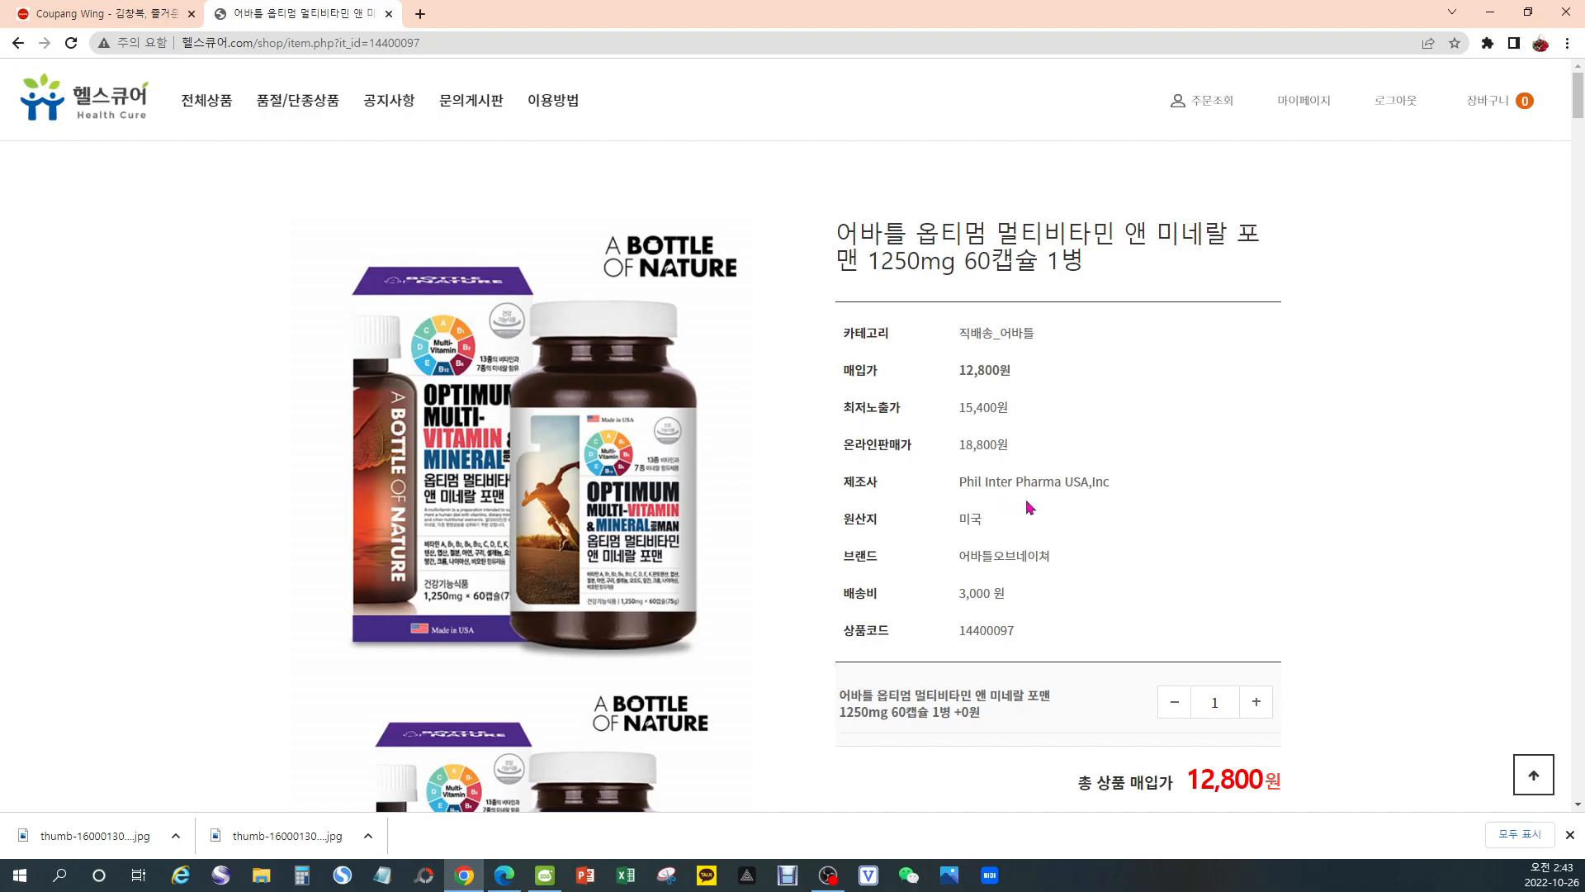
Examine the product's price and supply details, its main images and the long detail image on the product page
scroll(1026, 501, "down", 2)
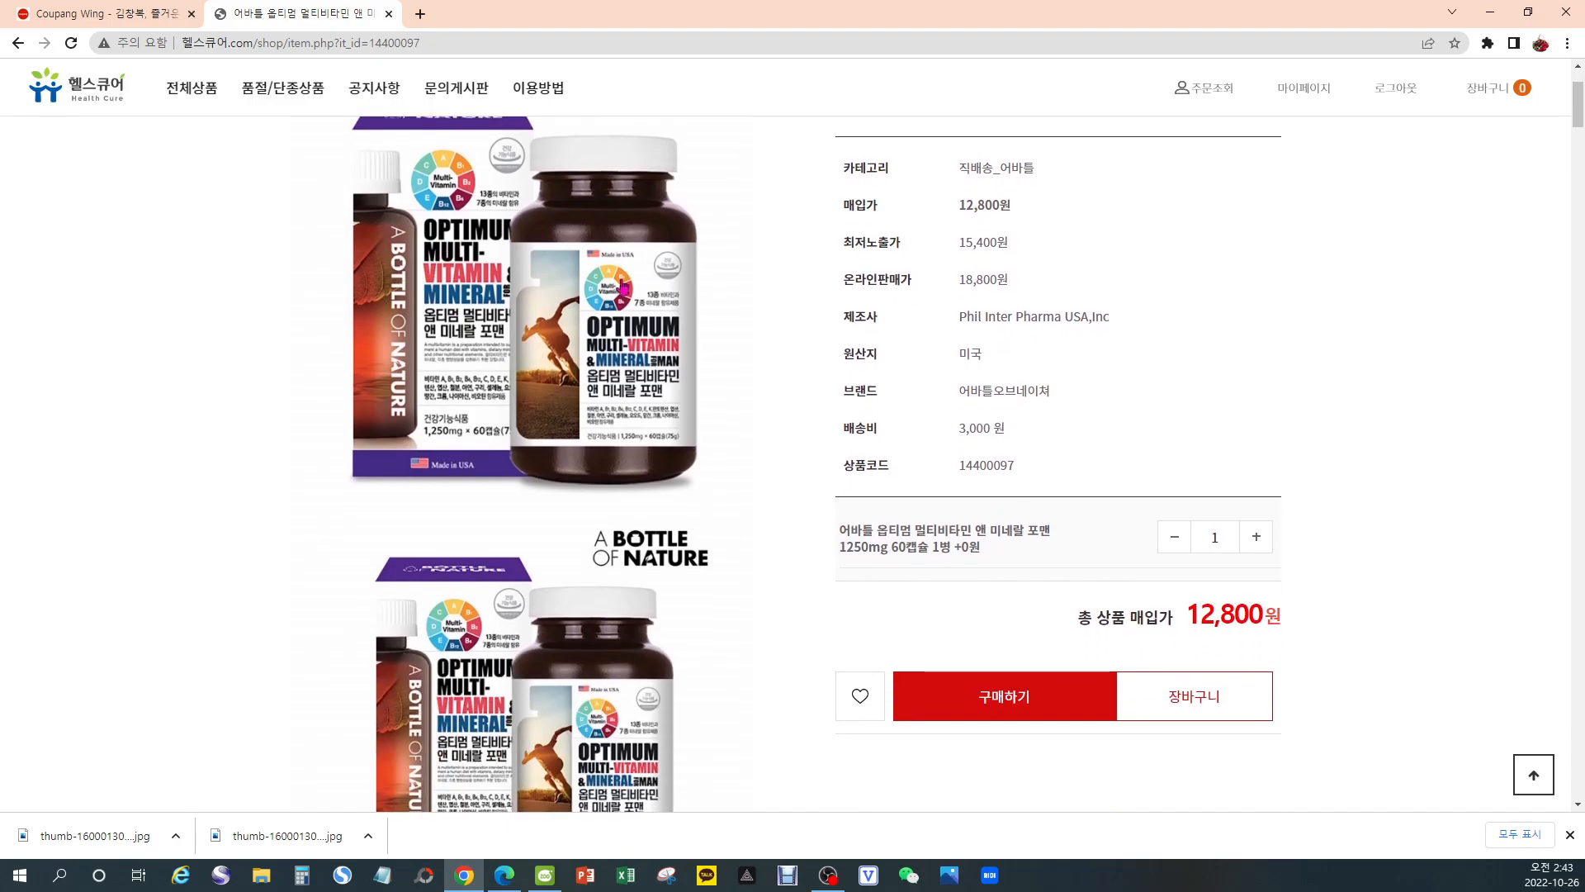
scroll(503, 672, "down", 2)
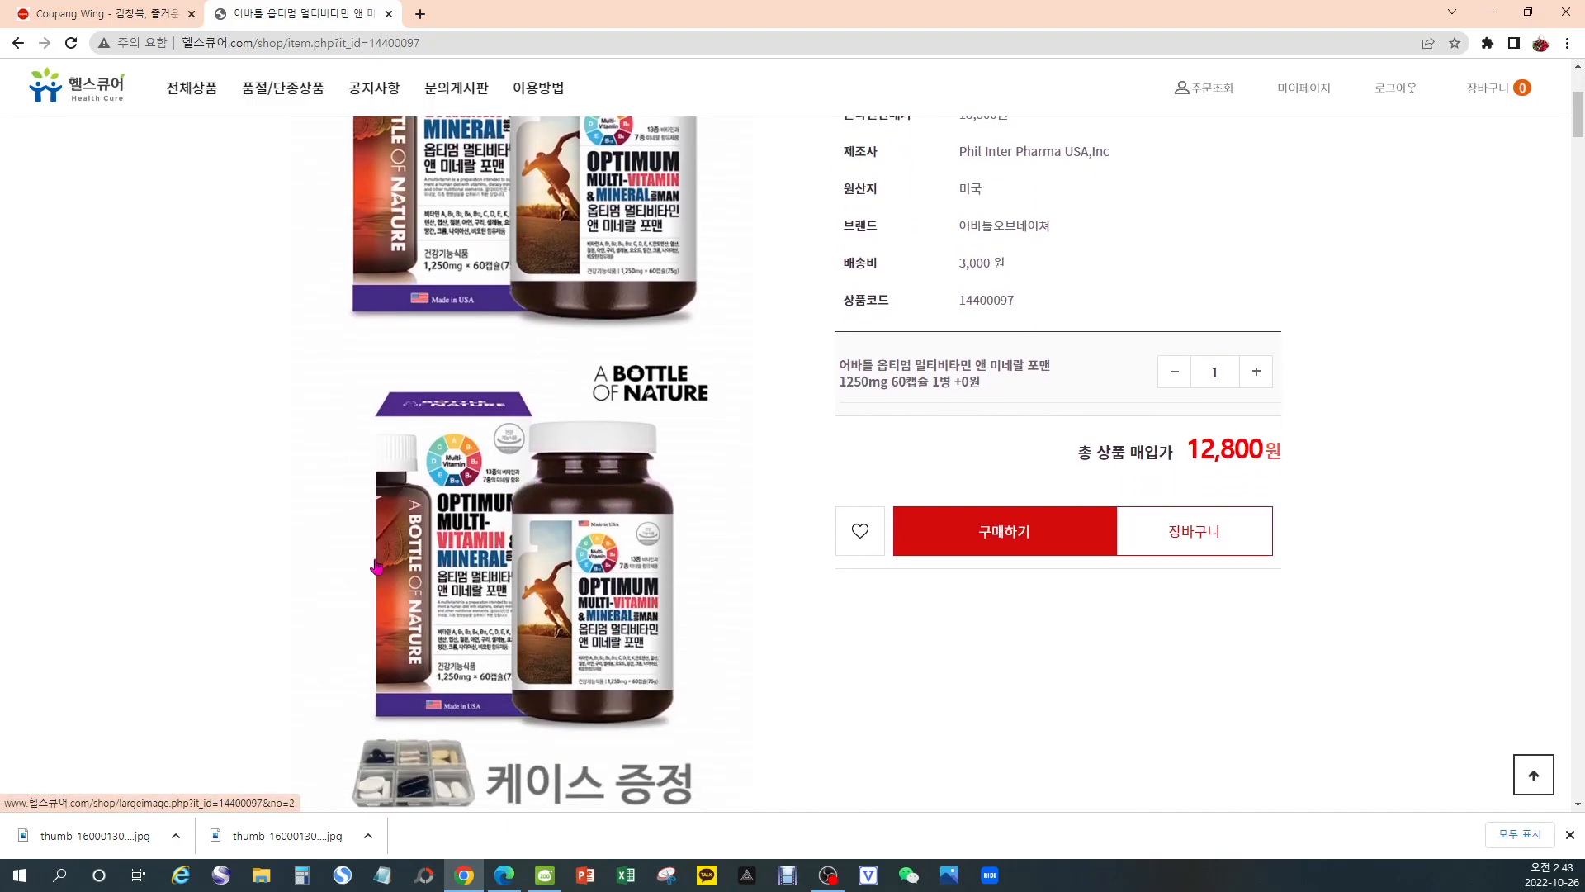
scroll(785, 581, "down", 8)
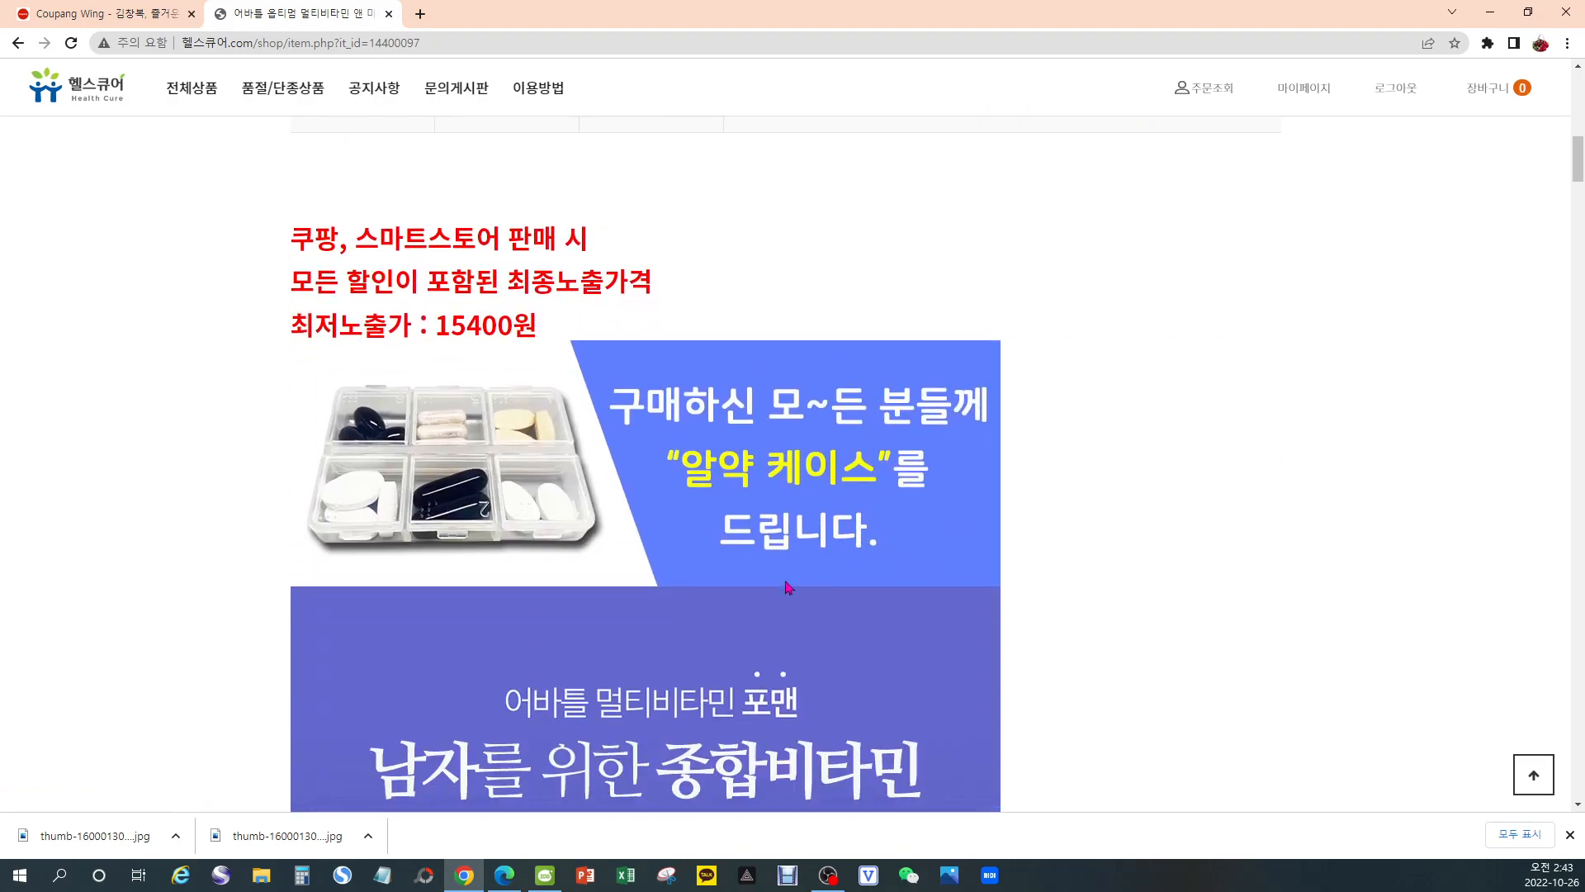
scroll(787, 587, "down", 6)
scroll(739, 538, "down", 9)
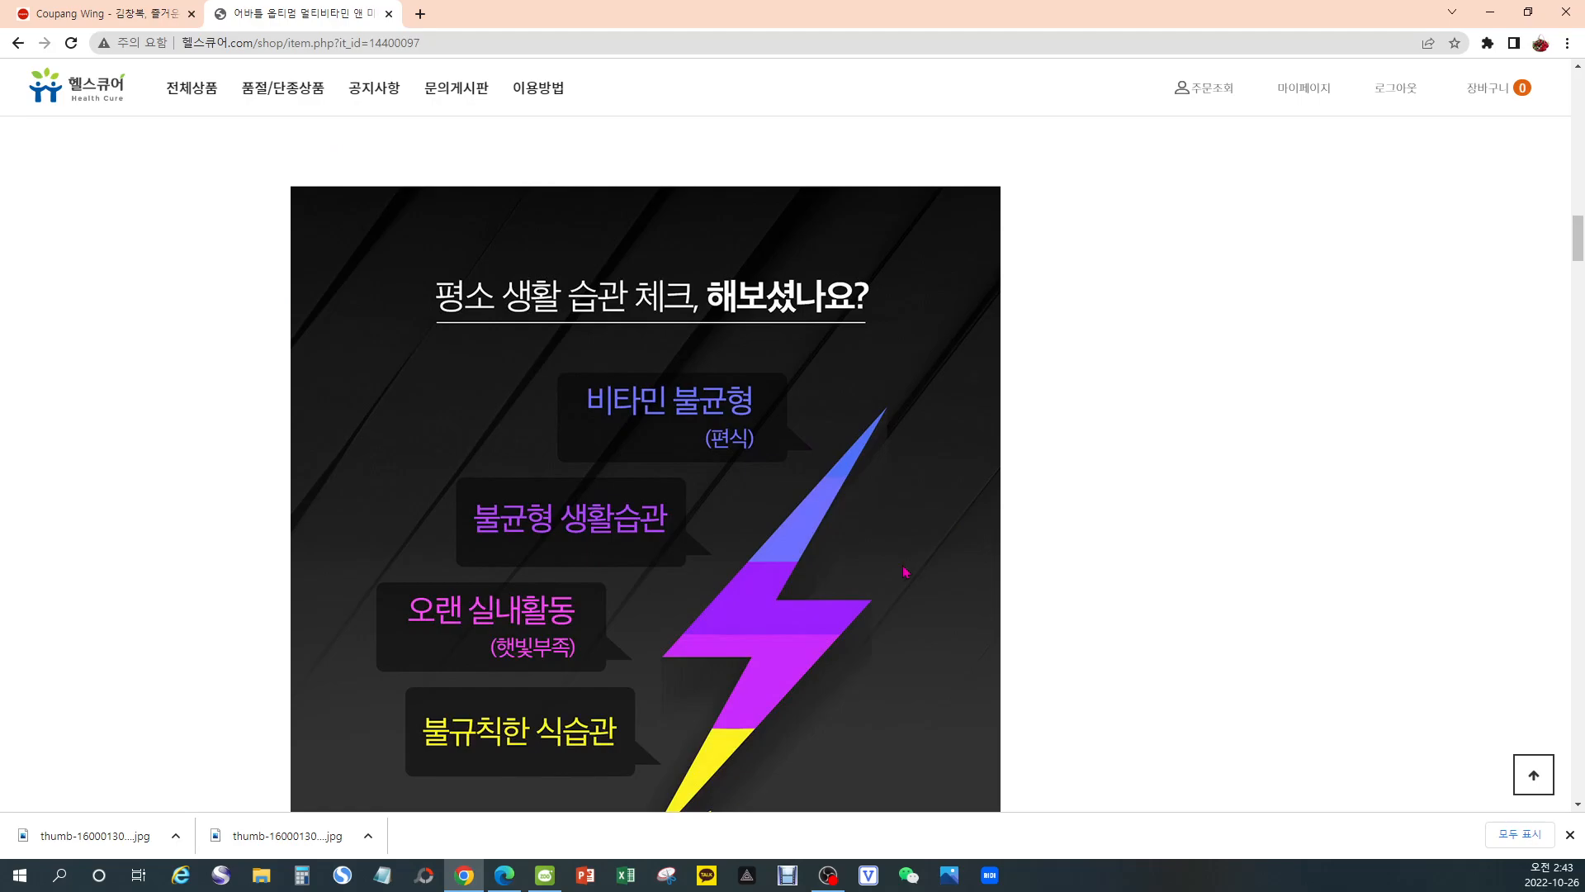
scroll(888, 582, "up", 14)
scroll(883, 583, "up", 12)
scroll(893, 580, "up", 4)
scroll(895, 582, "down", 6)
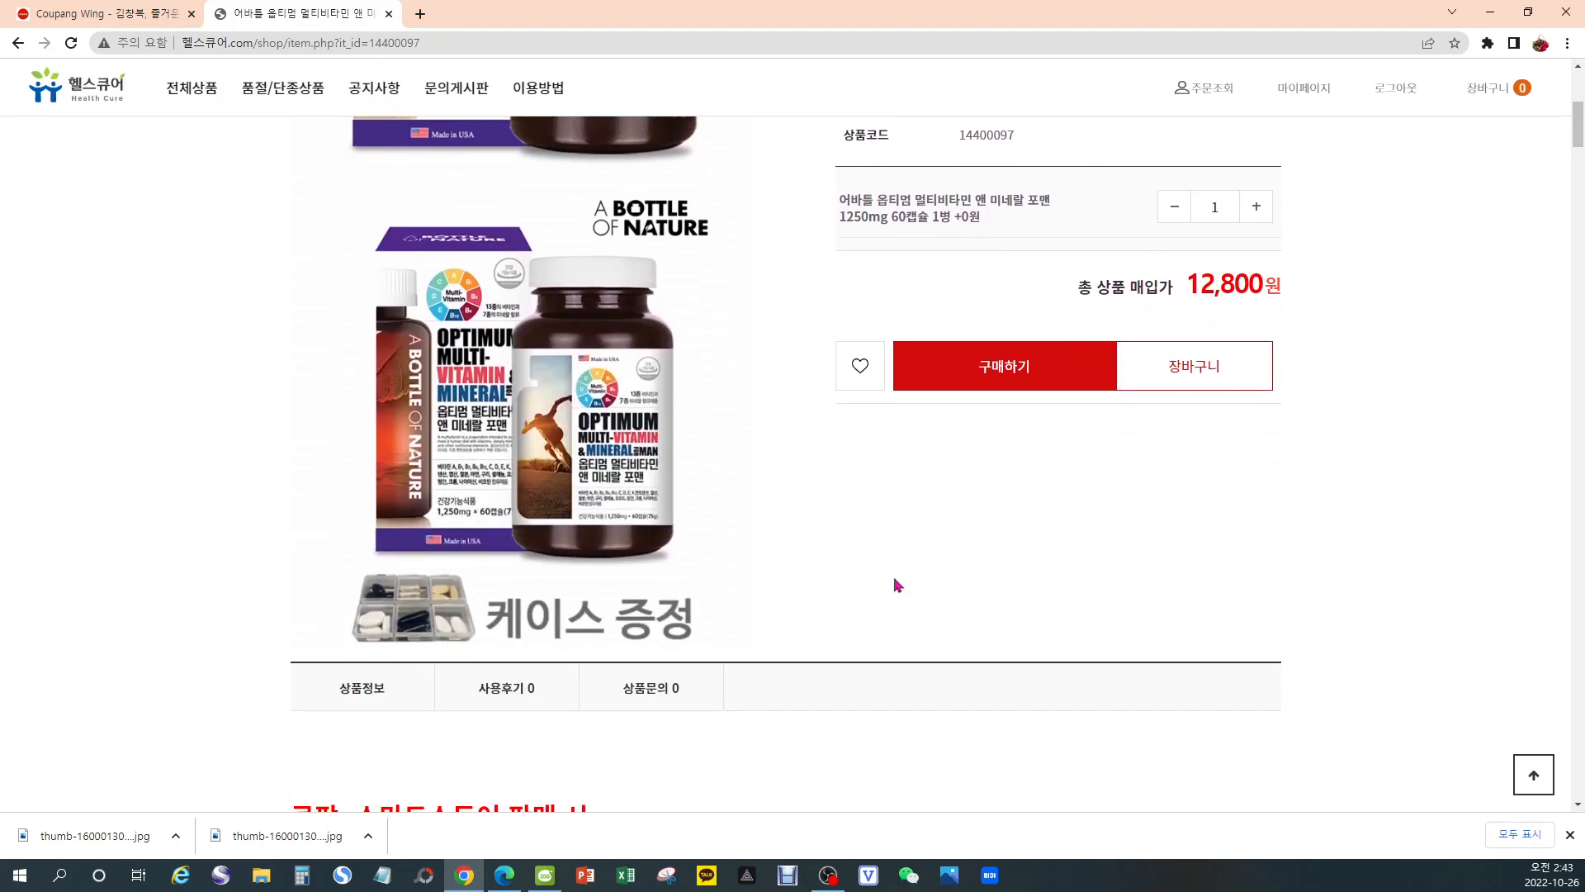
Save the second main product image, with the free pill case, as JPEG thumb-14400097mm_640x in the 대표이미지 folder of Downloads
scroll(667, 504, "up", 4)
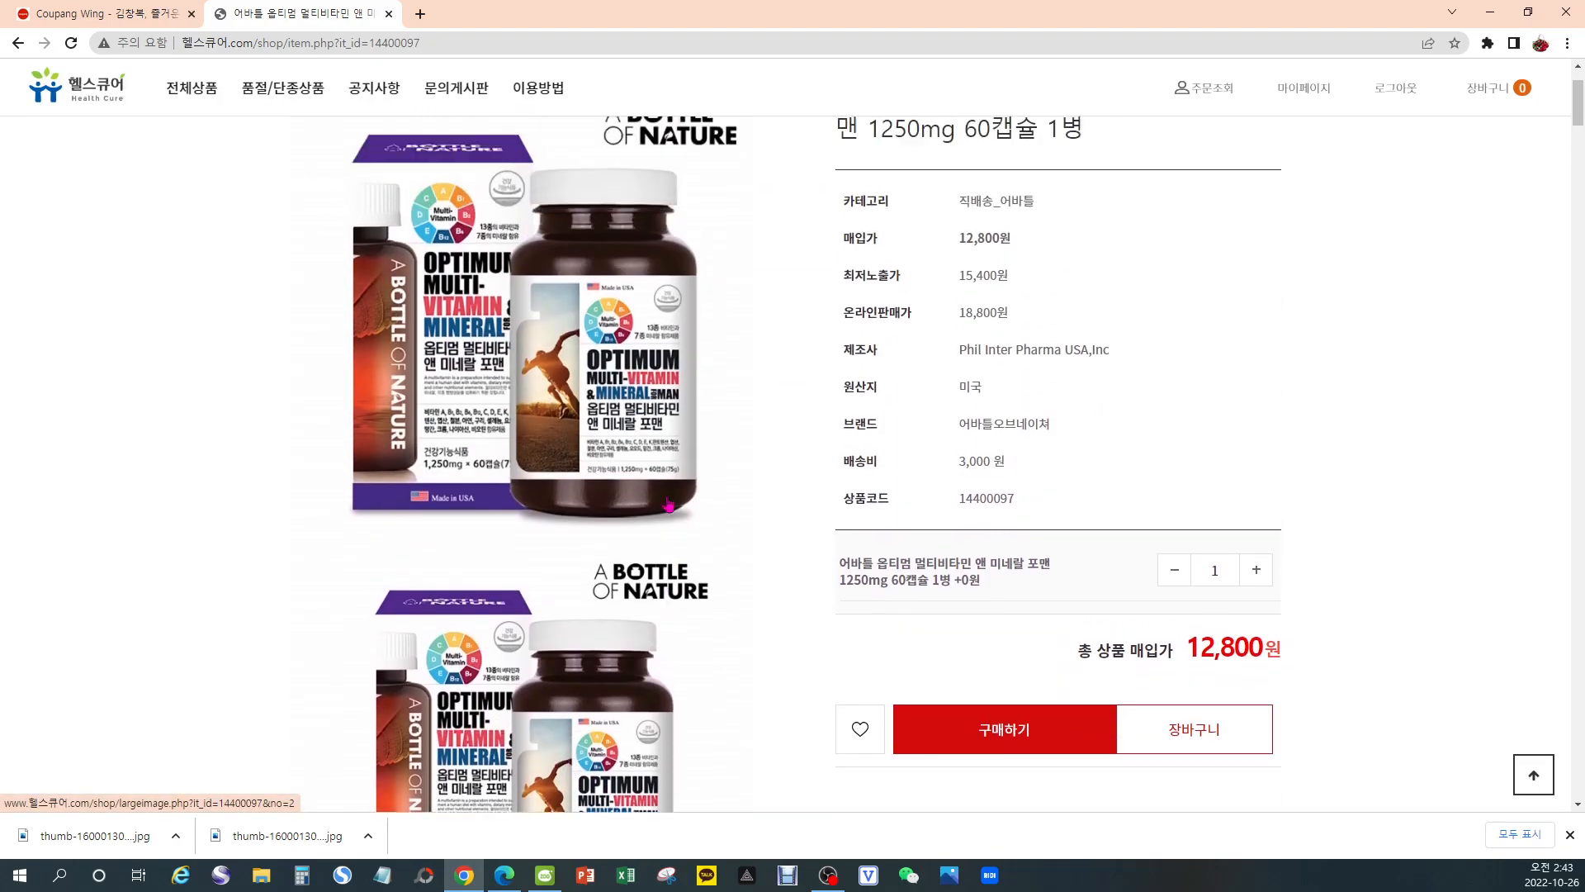
scroll(668, 503, "down", 3)
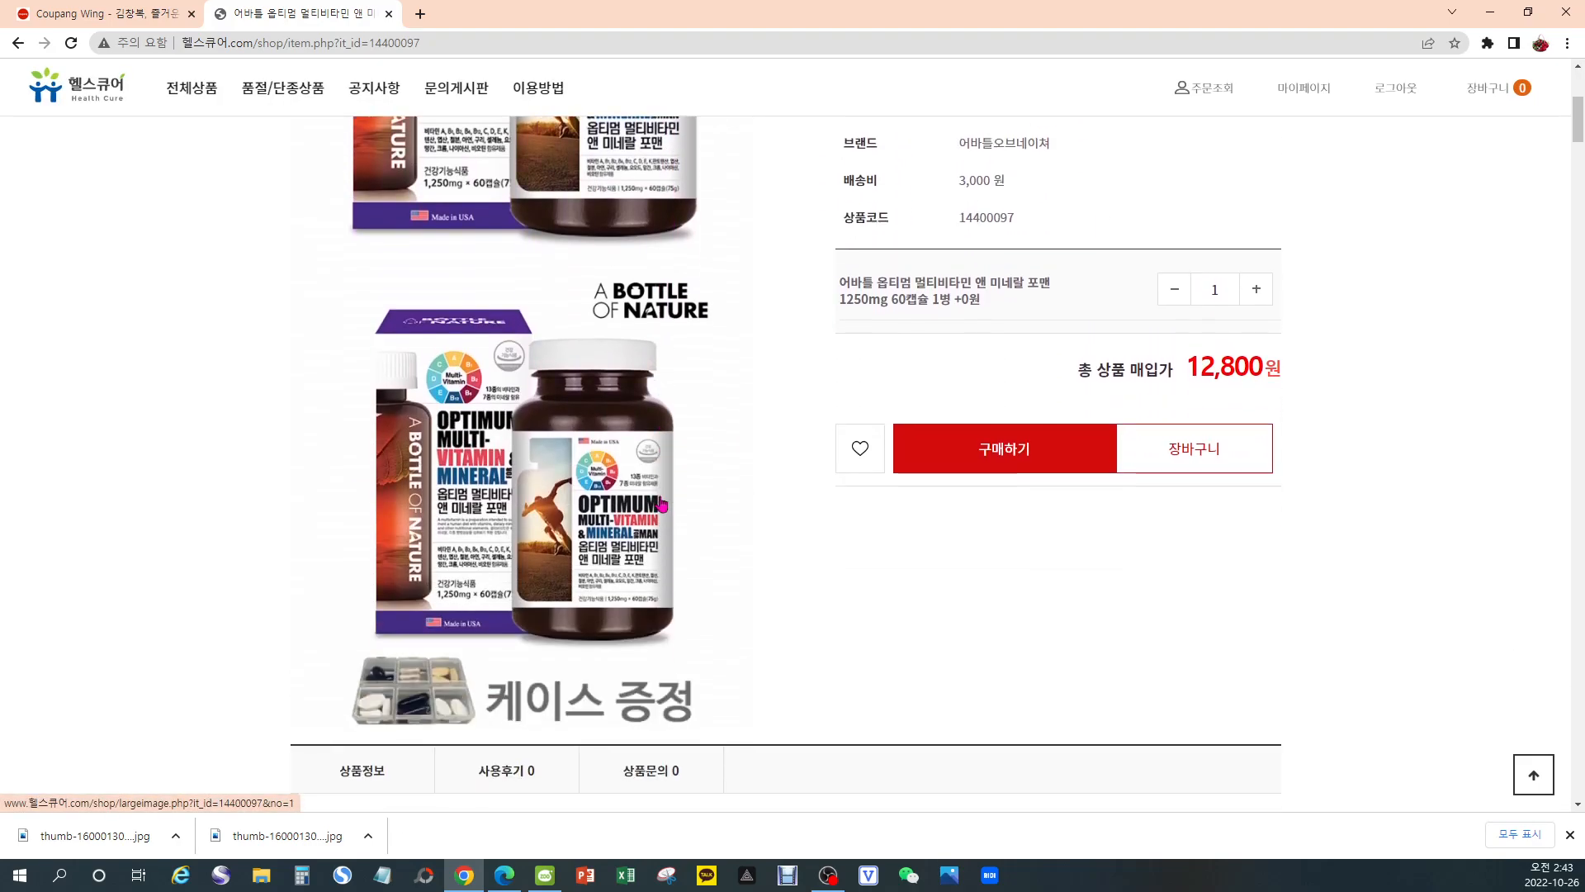
right_click(472, 460)
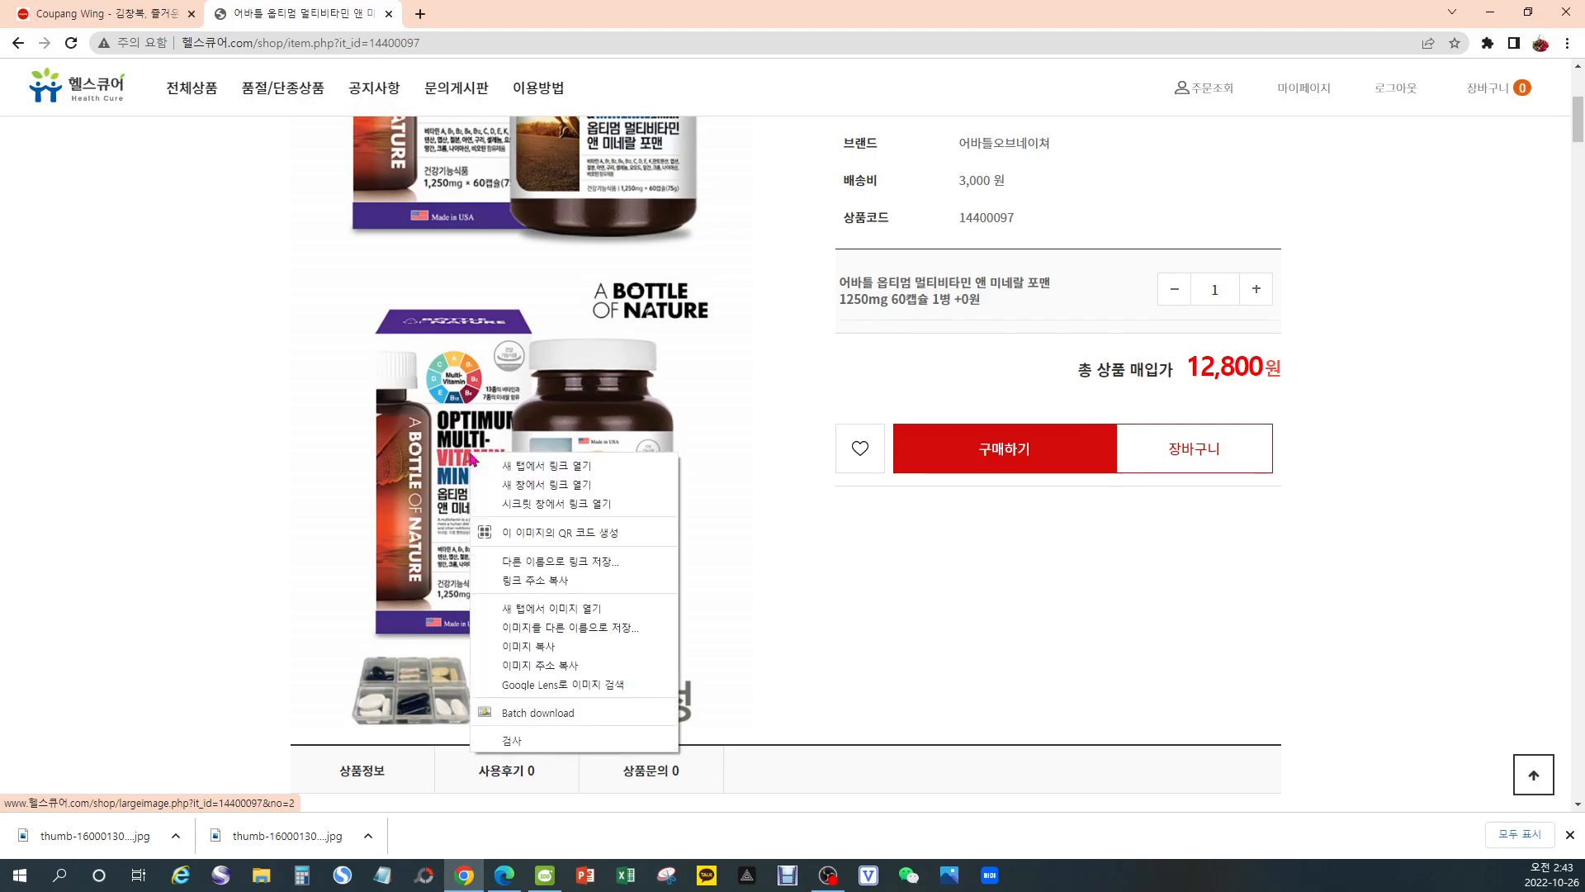
left_click(582, 628)
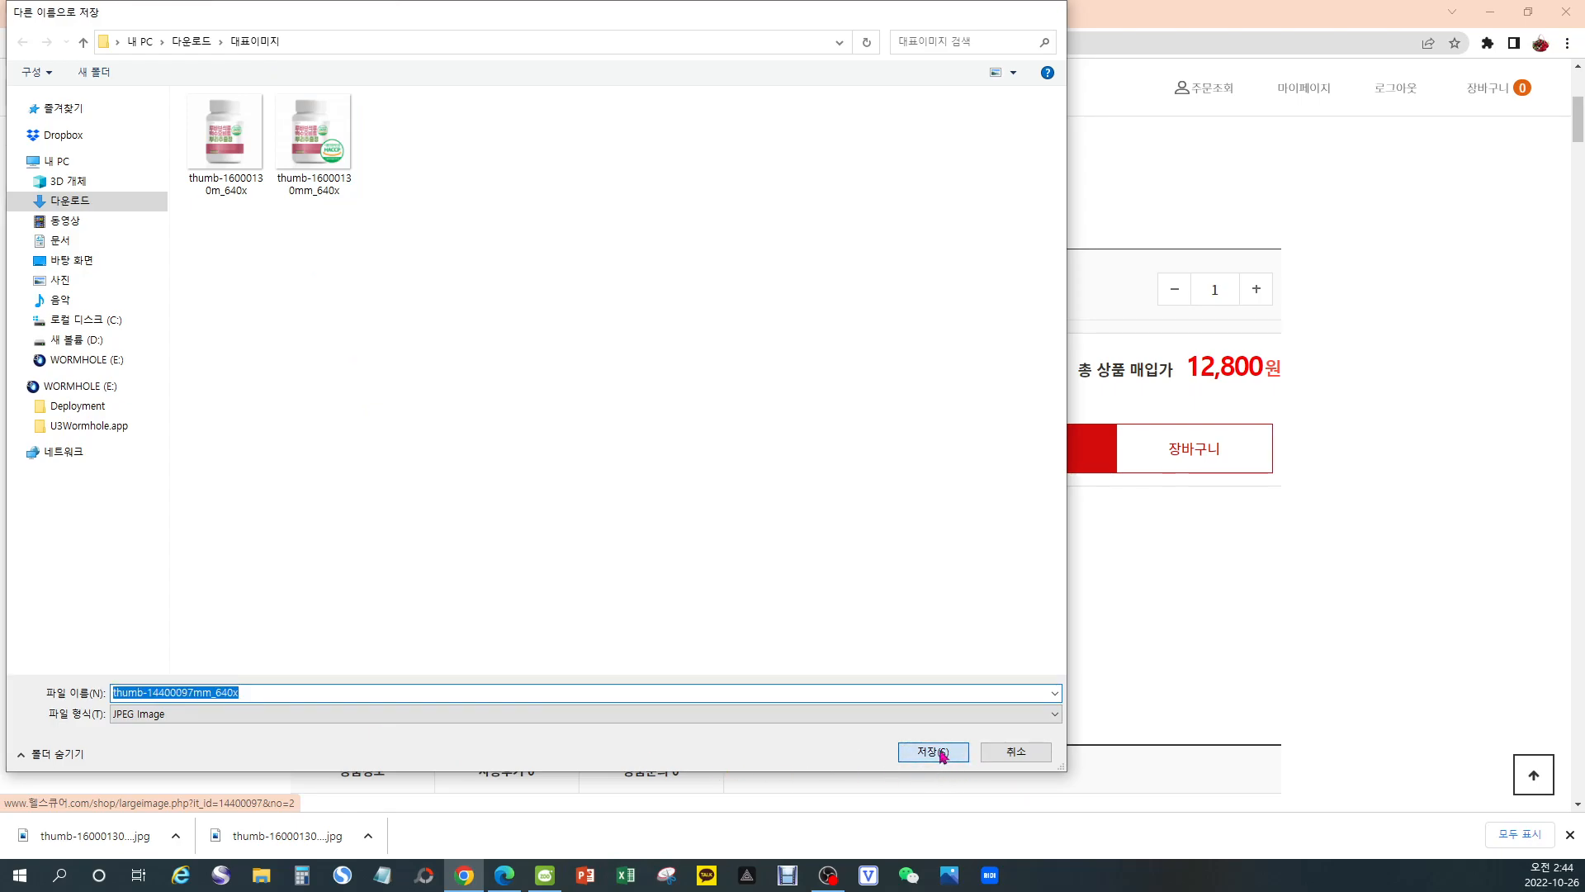
left_click(941, 751)
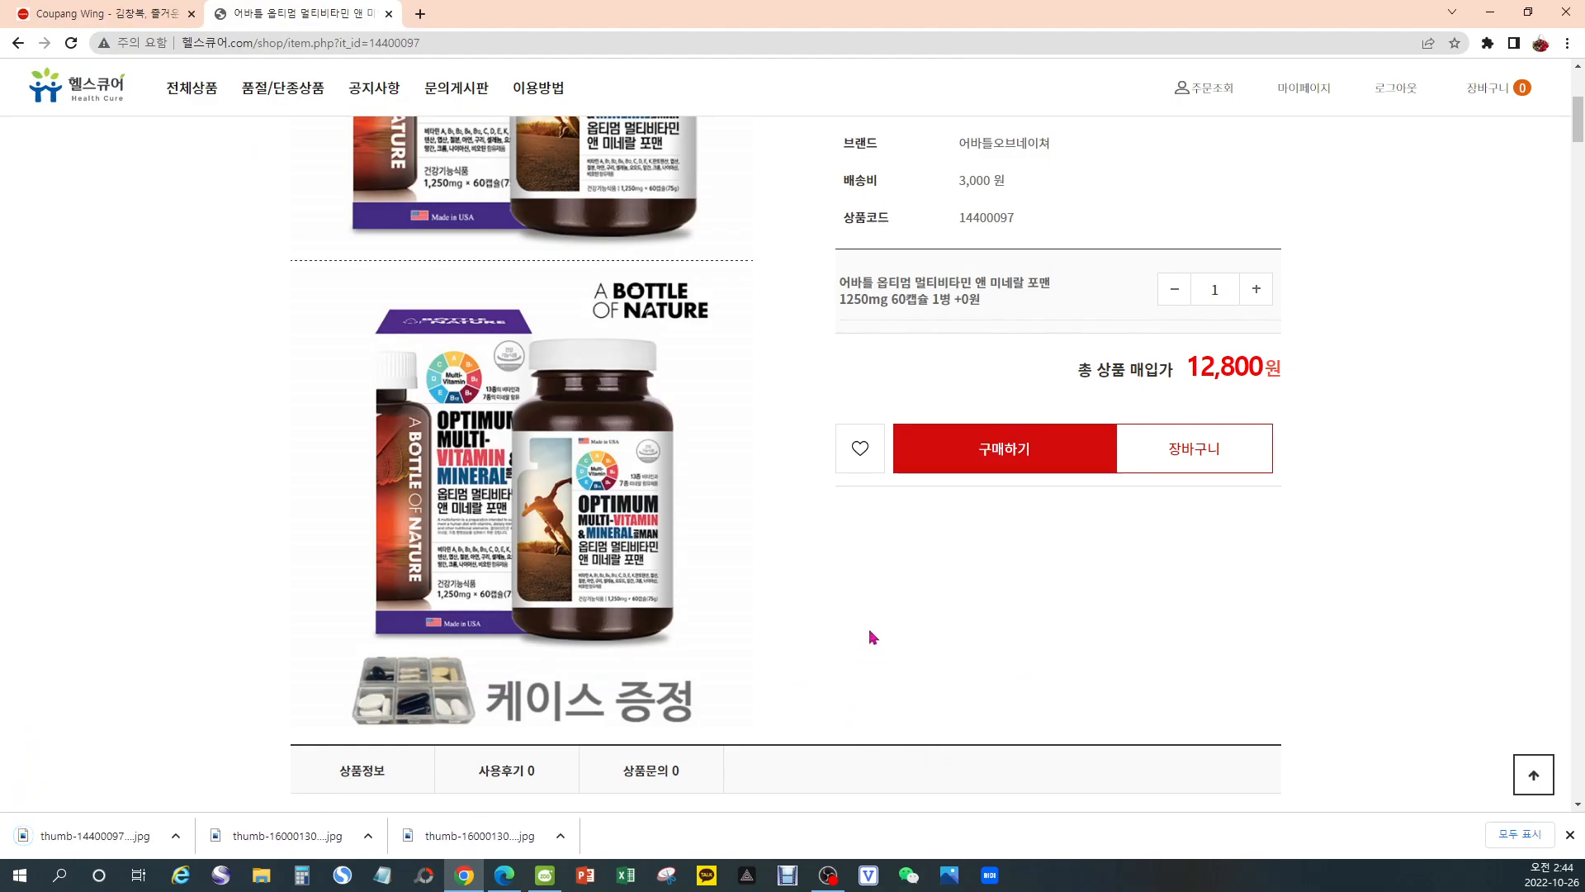
Save the long product detail image as JPEG 14400097 in the 대표이미지 folder of Downloads
scroll(868, 635, "down", 4)
scroll(868, 627, "down", 18)
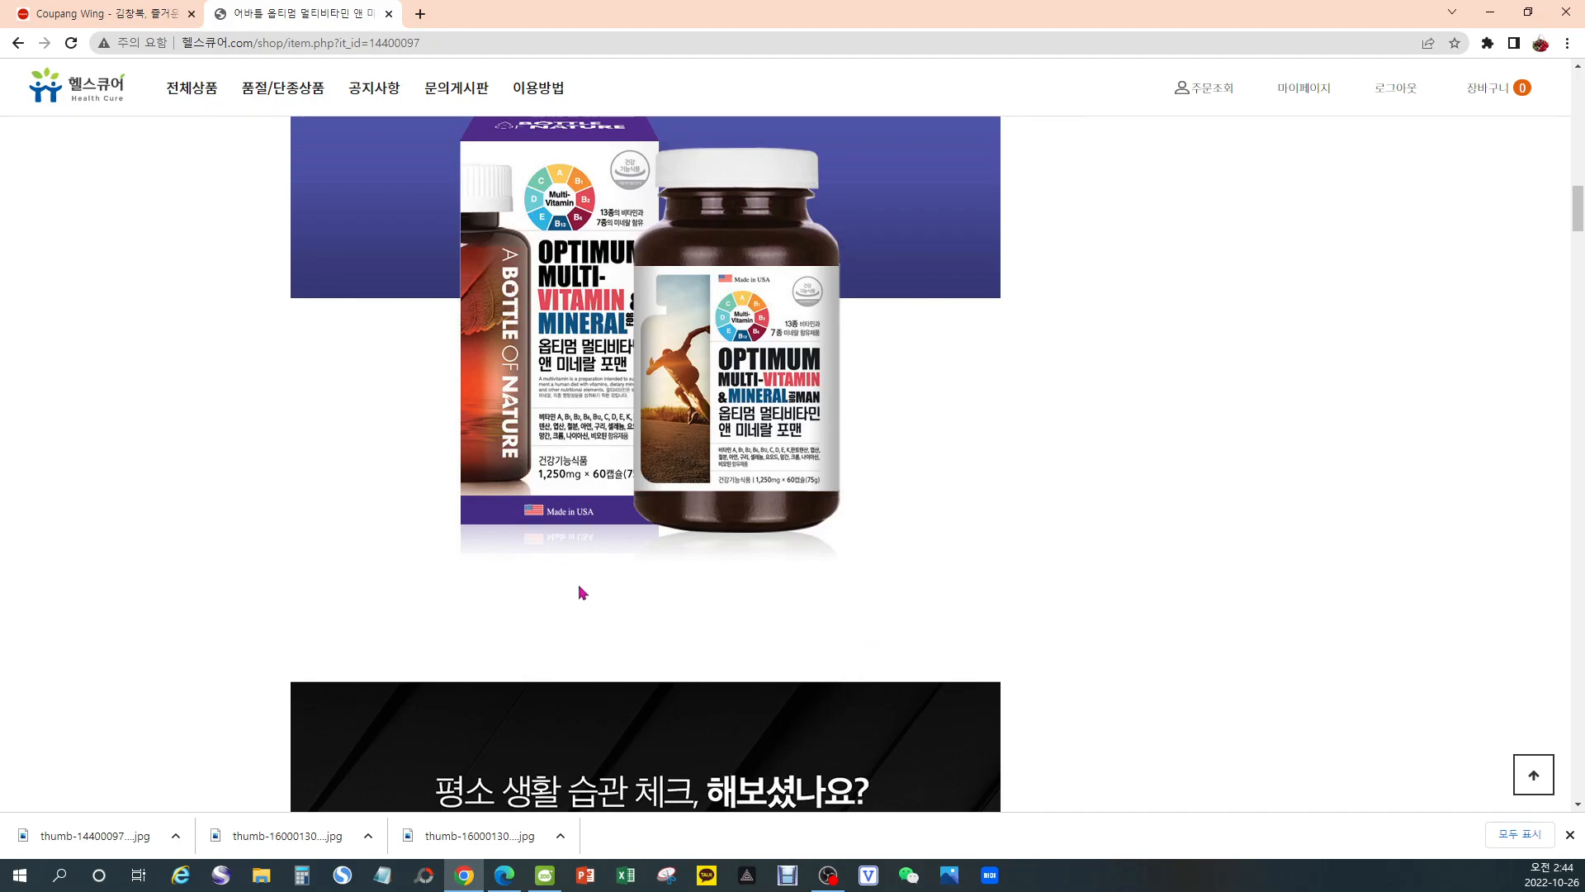
scroll(667, 488, "down", 1)
scroll(621, 457, "down", 3)
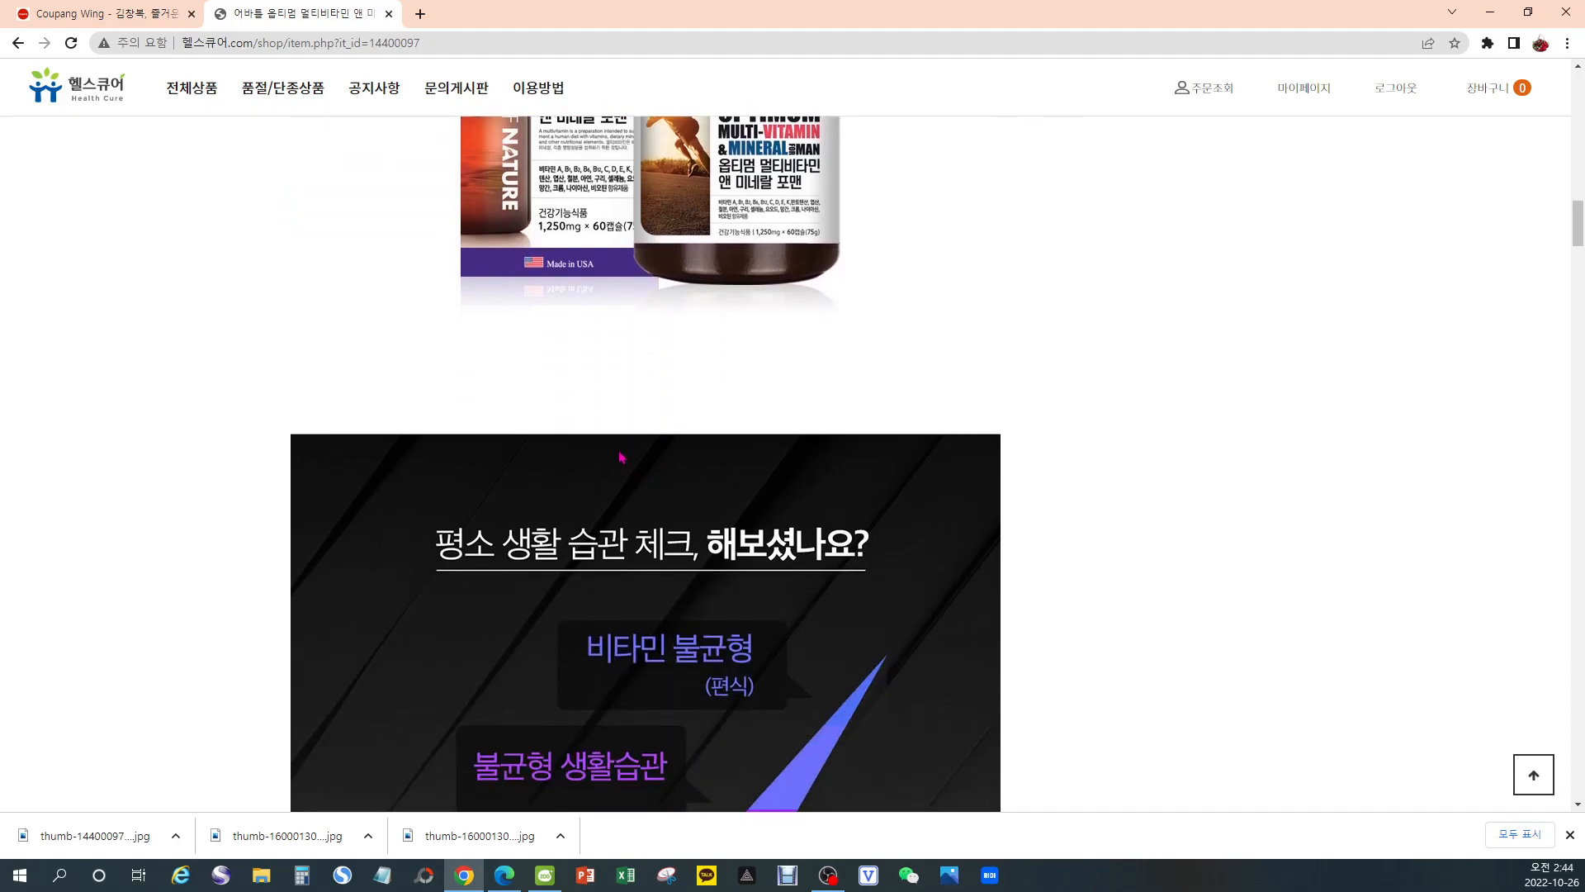
right_click(575, 461)
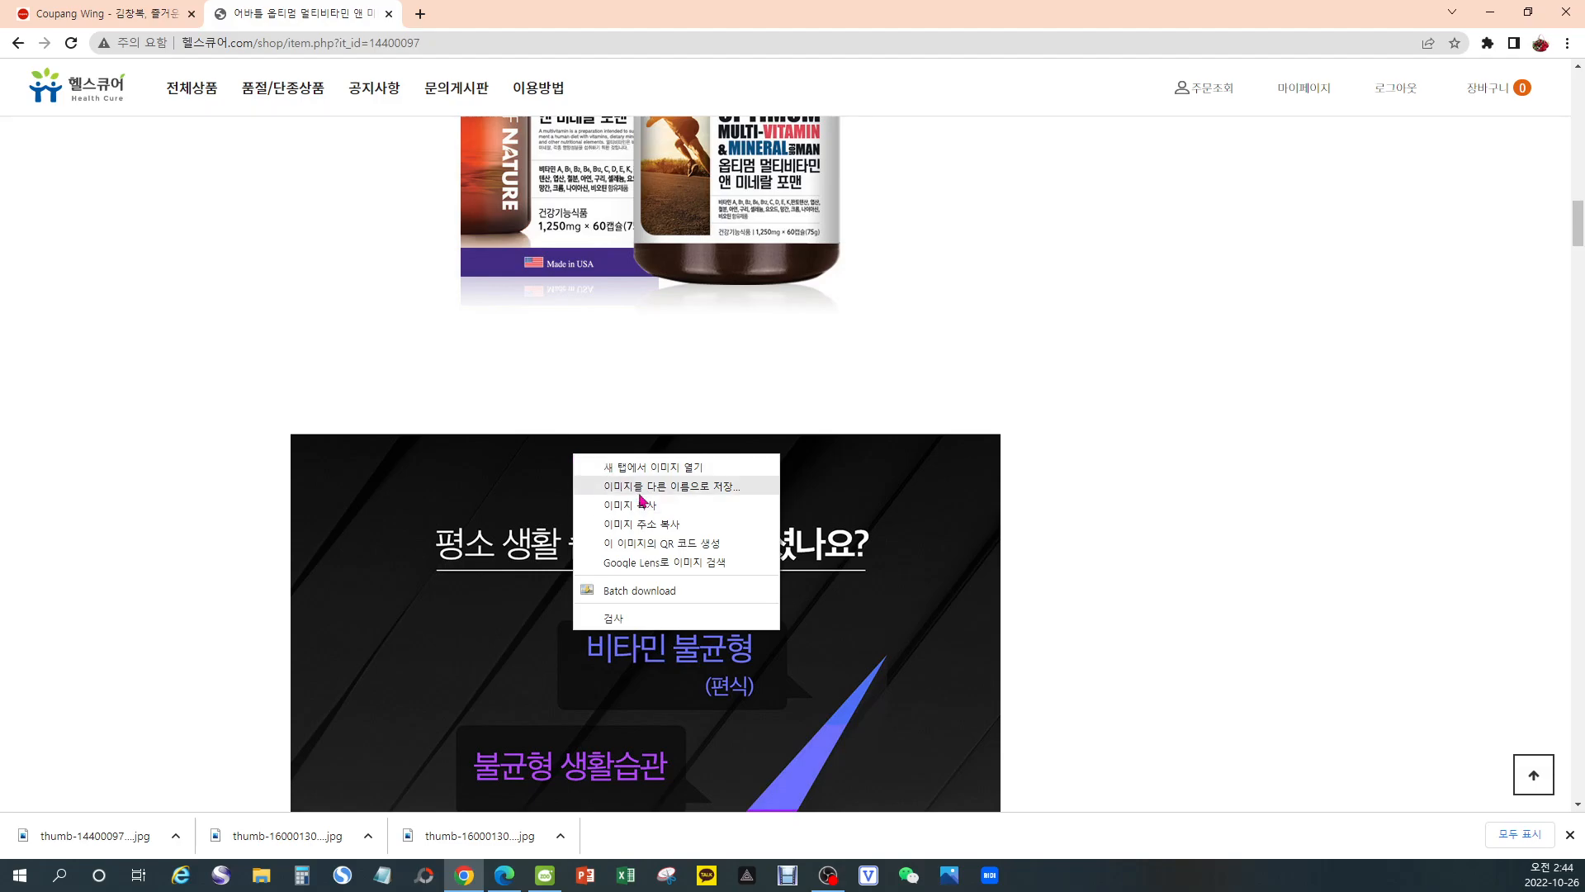
left_click(692, 486)
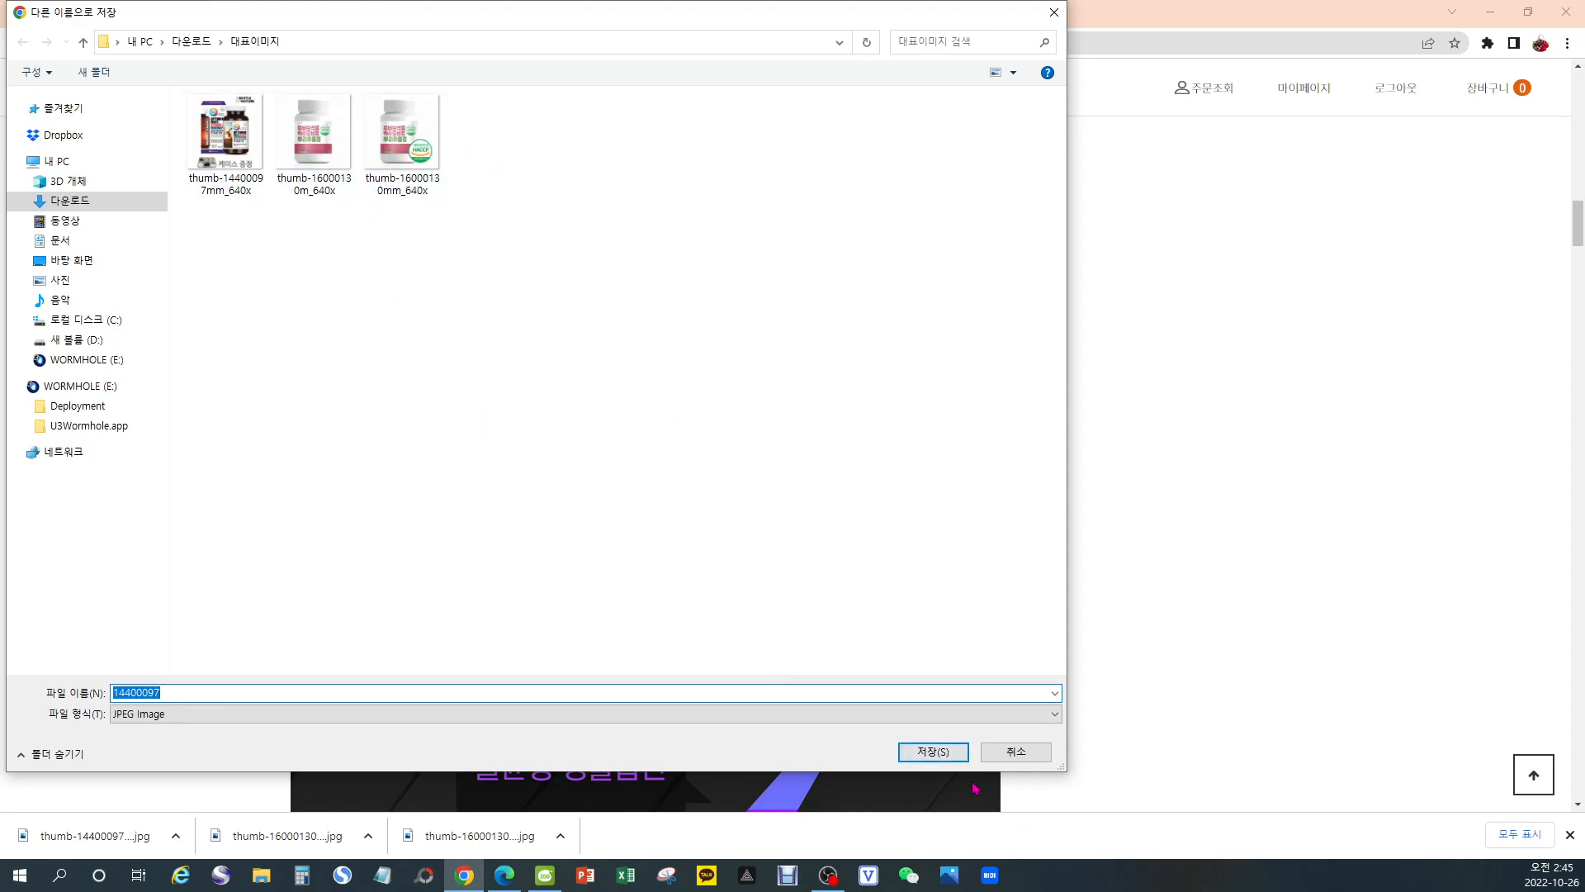
left_click(936, 752)
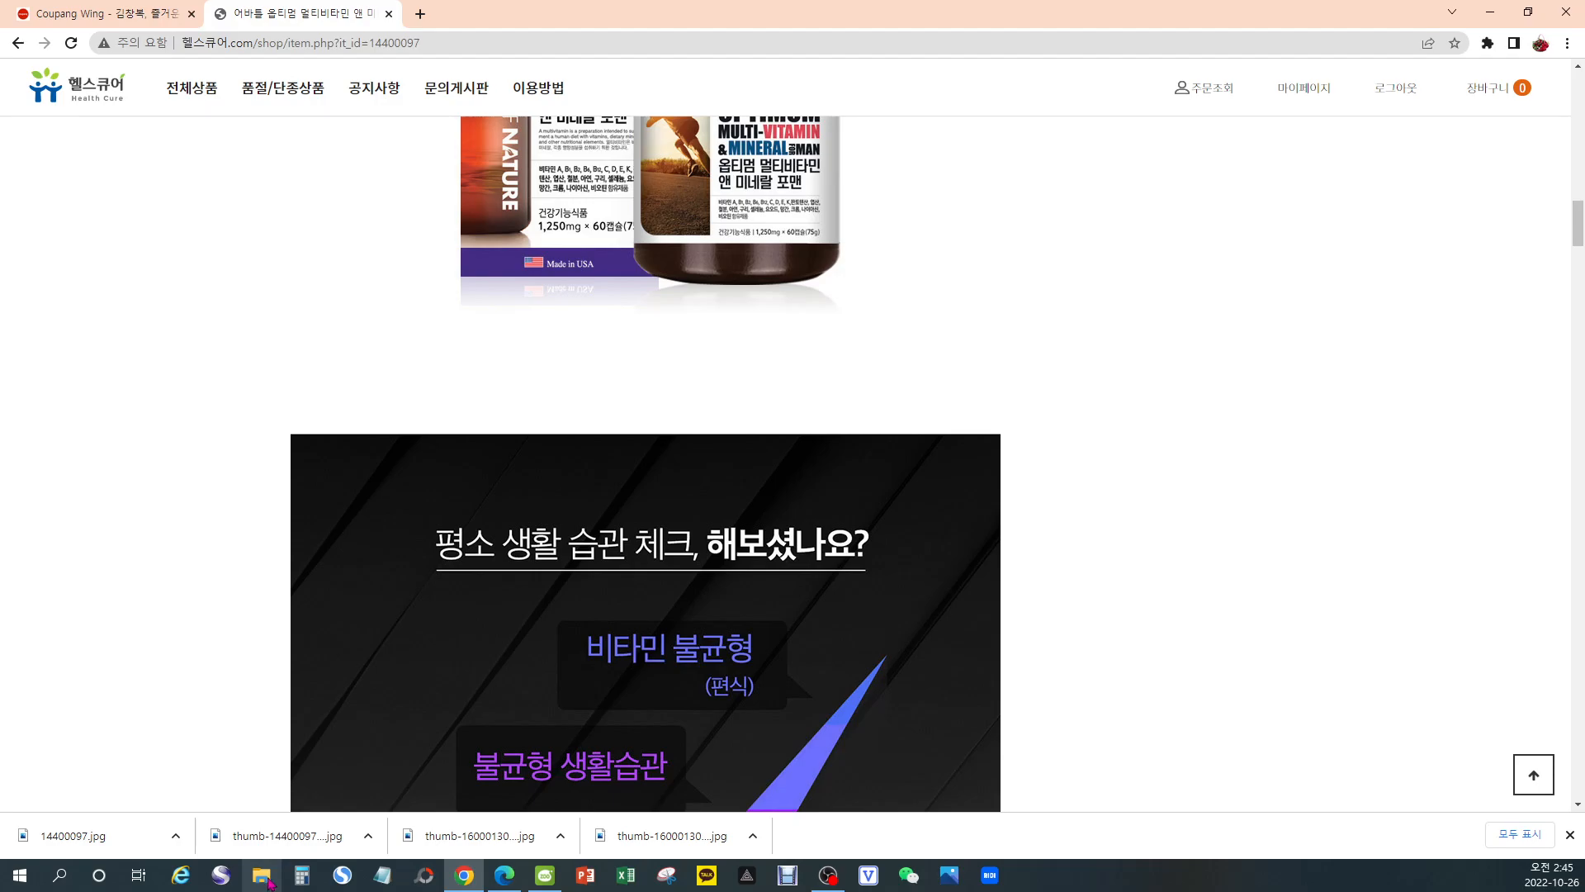
Switch to File Explorer and open the 대표이미지 folder in Downloads to check the saved product images
left_click(262, 876)
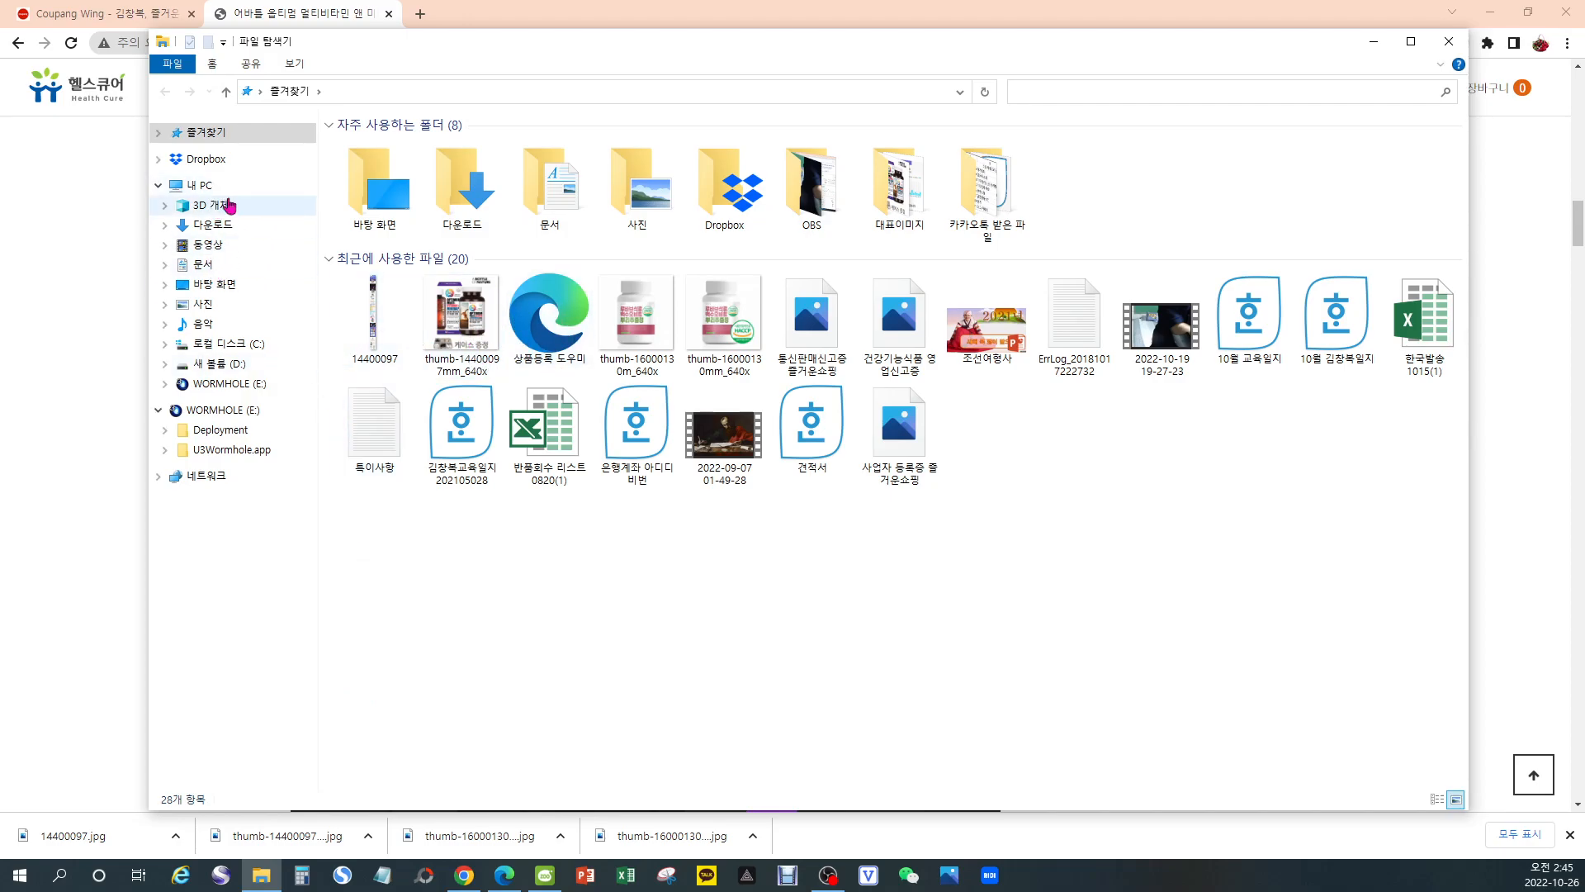
left_click(225, 228)
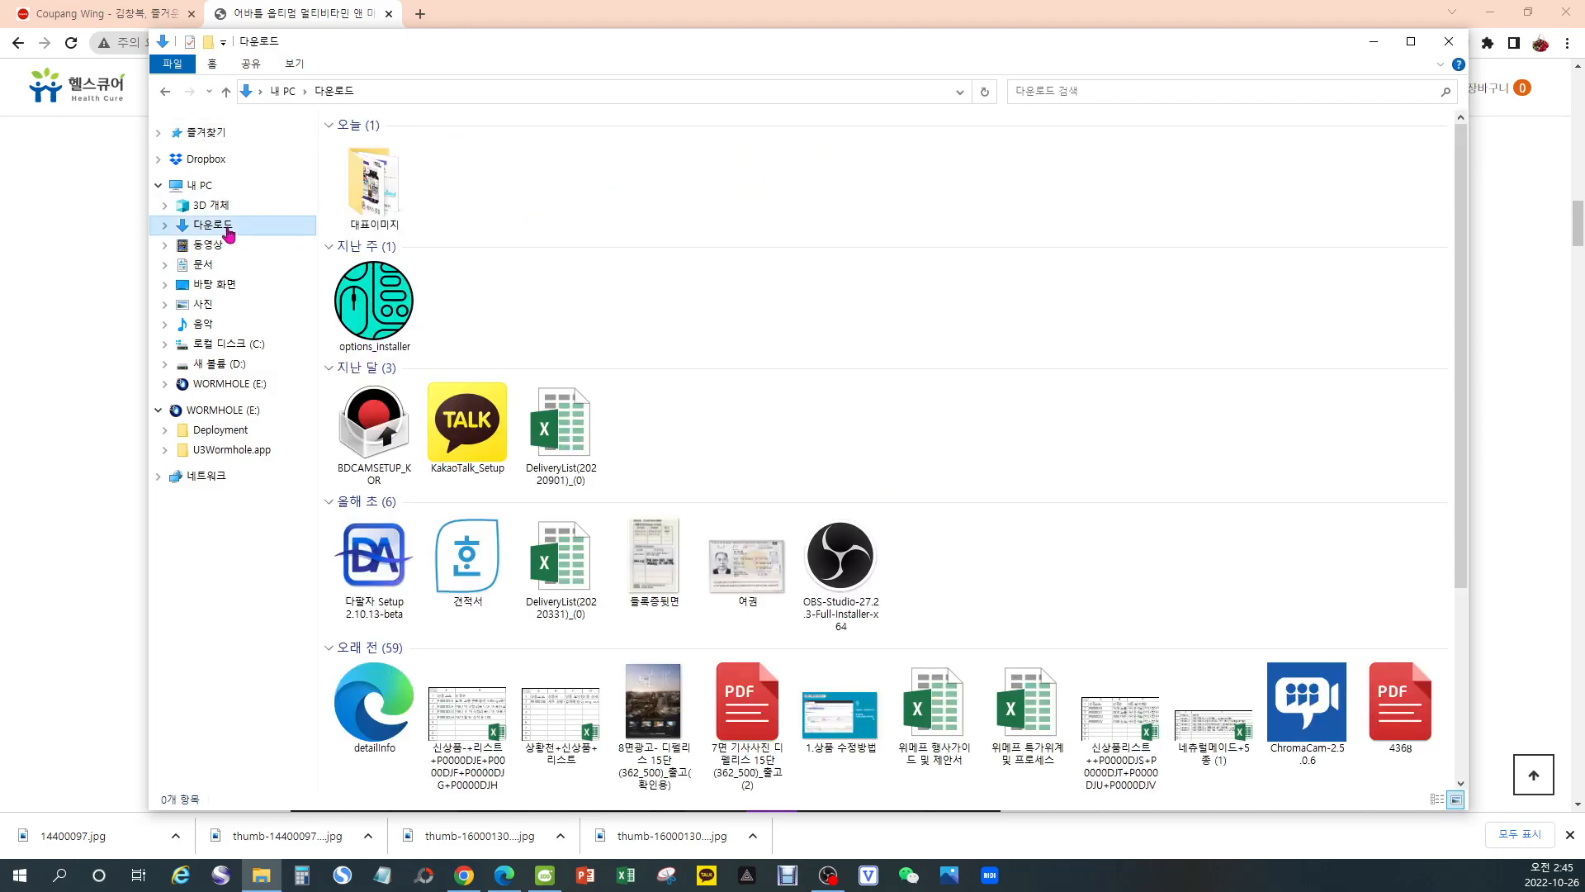
double_click(390, 206)
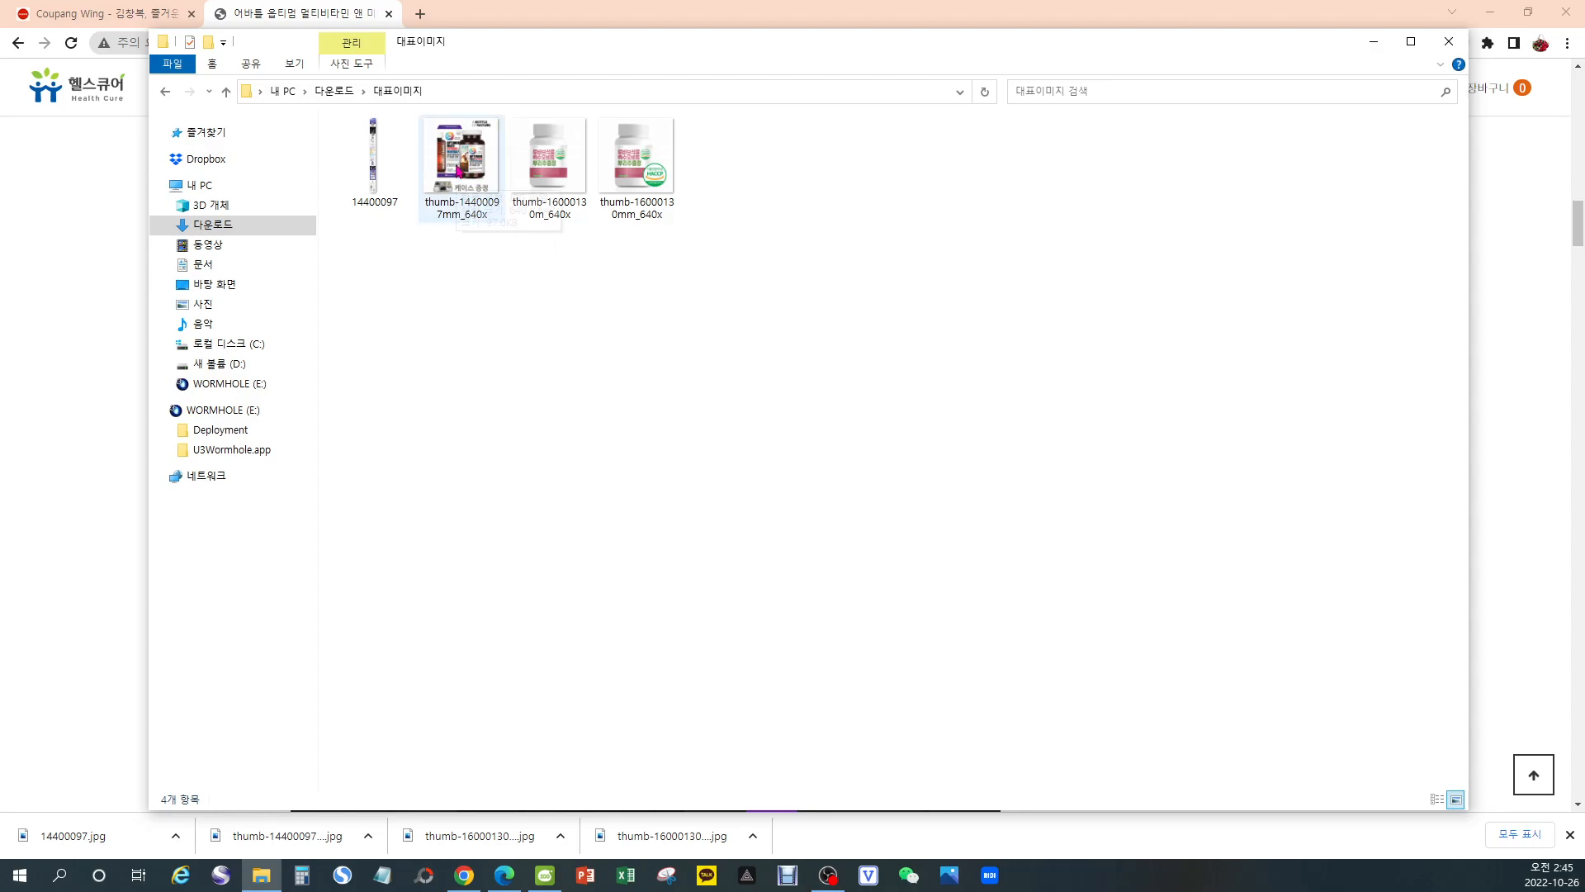
Open the image thumb-14400097mm_640x from the 대표이미지 folder for editing in Paint
left_click(458, 171)
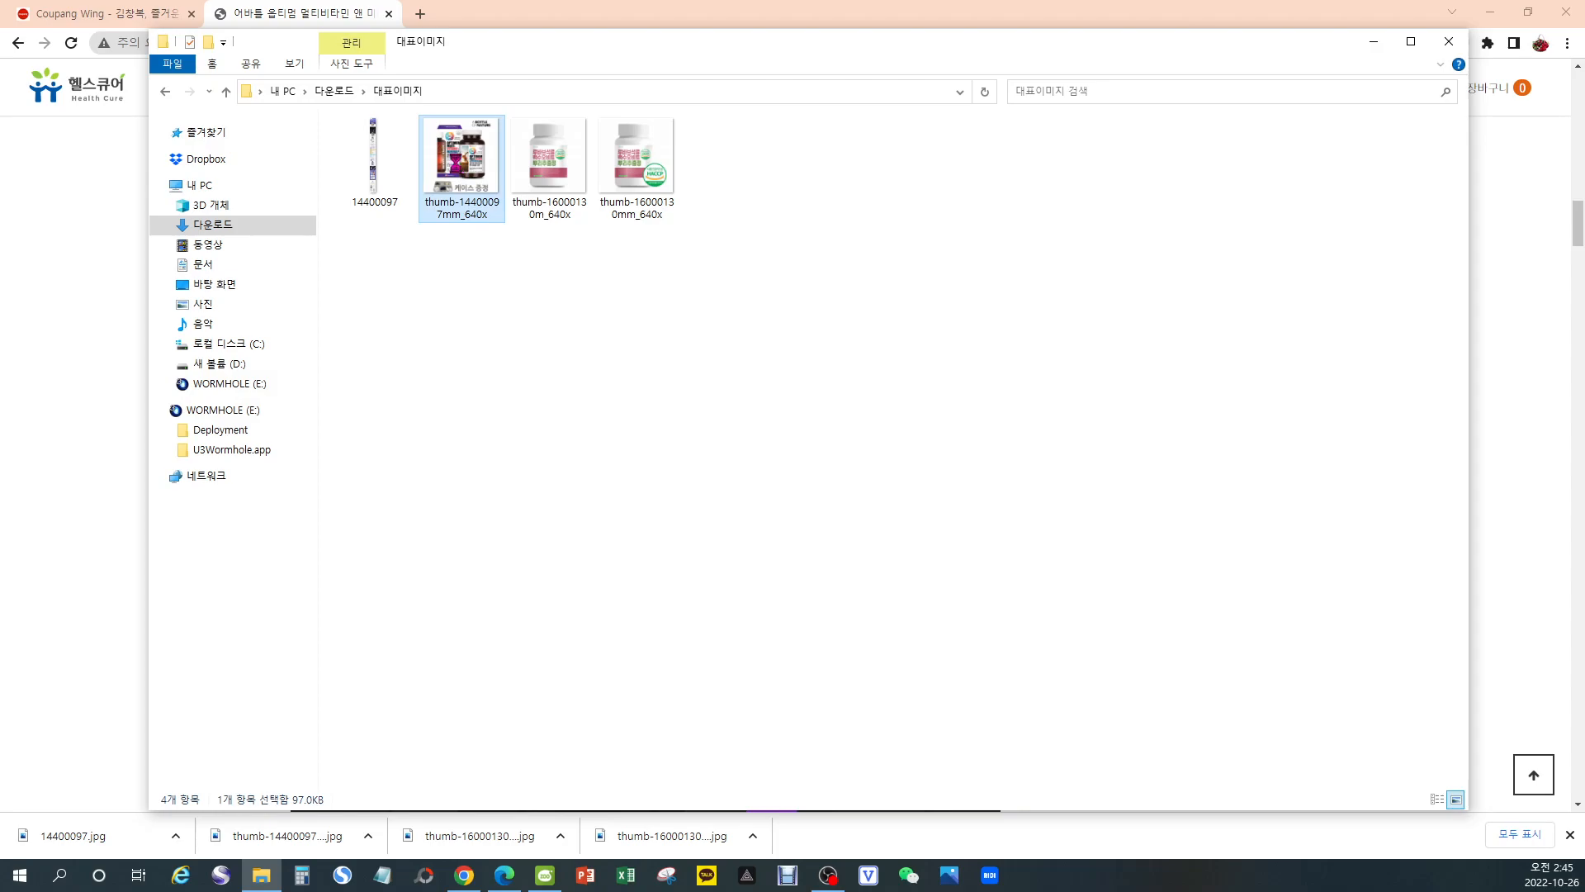
right_click(457, 162)
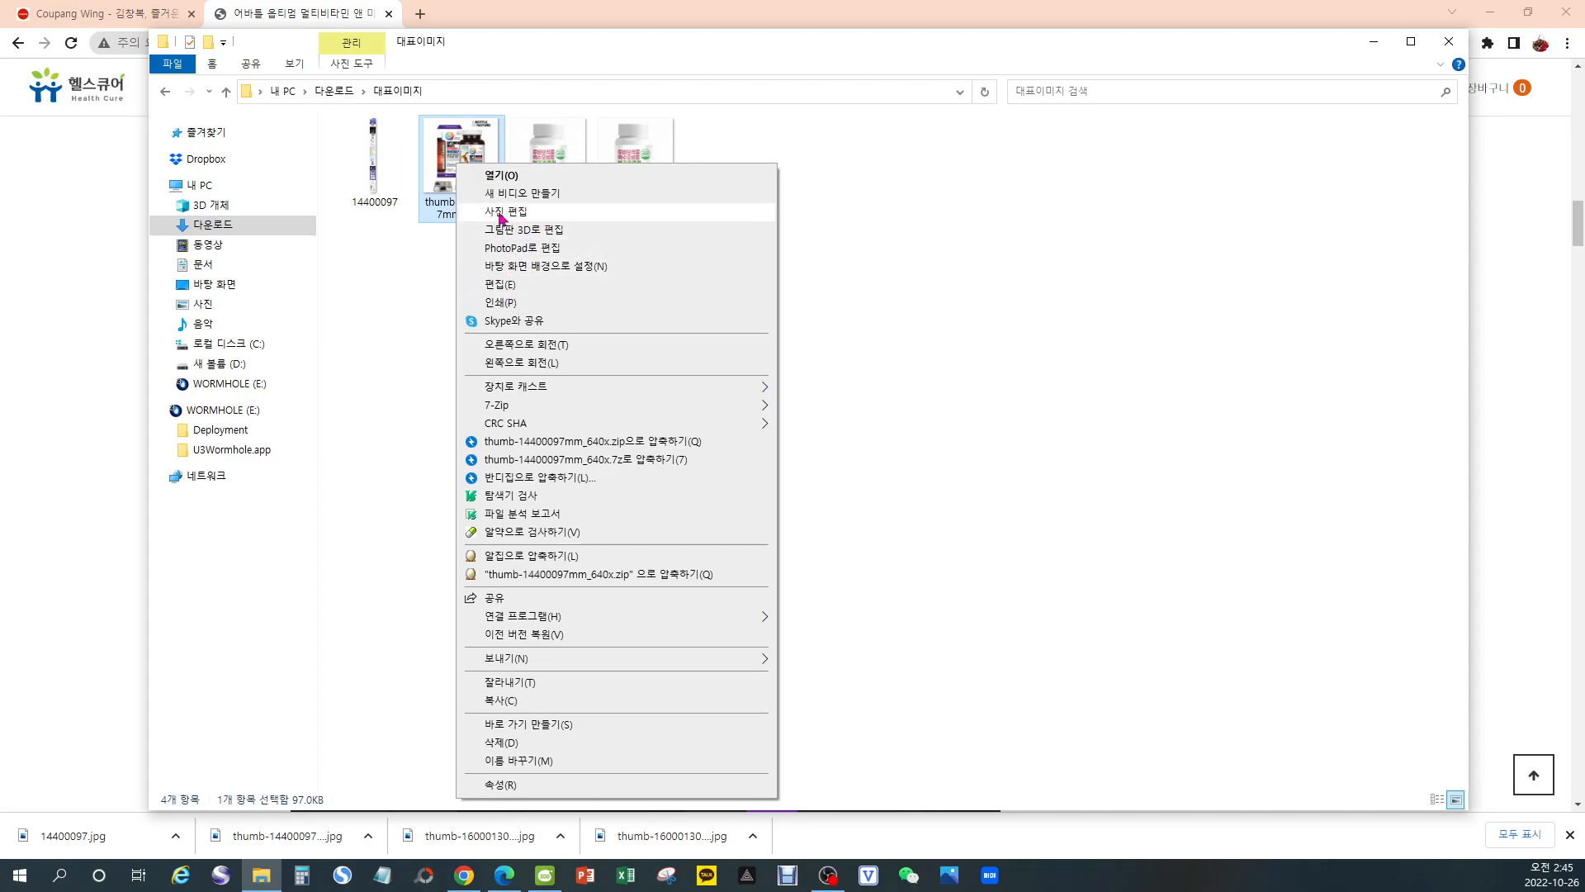
left_click(510, 287)
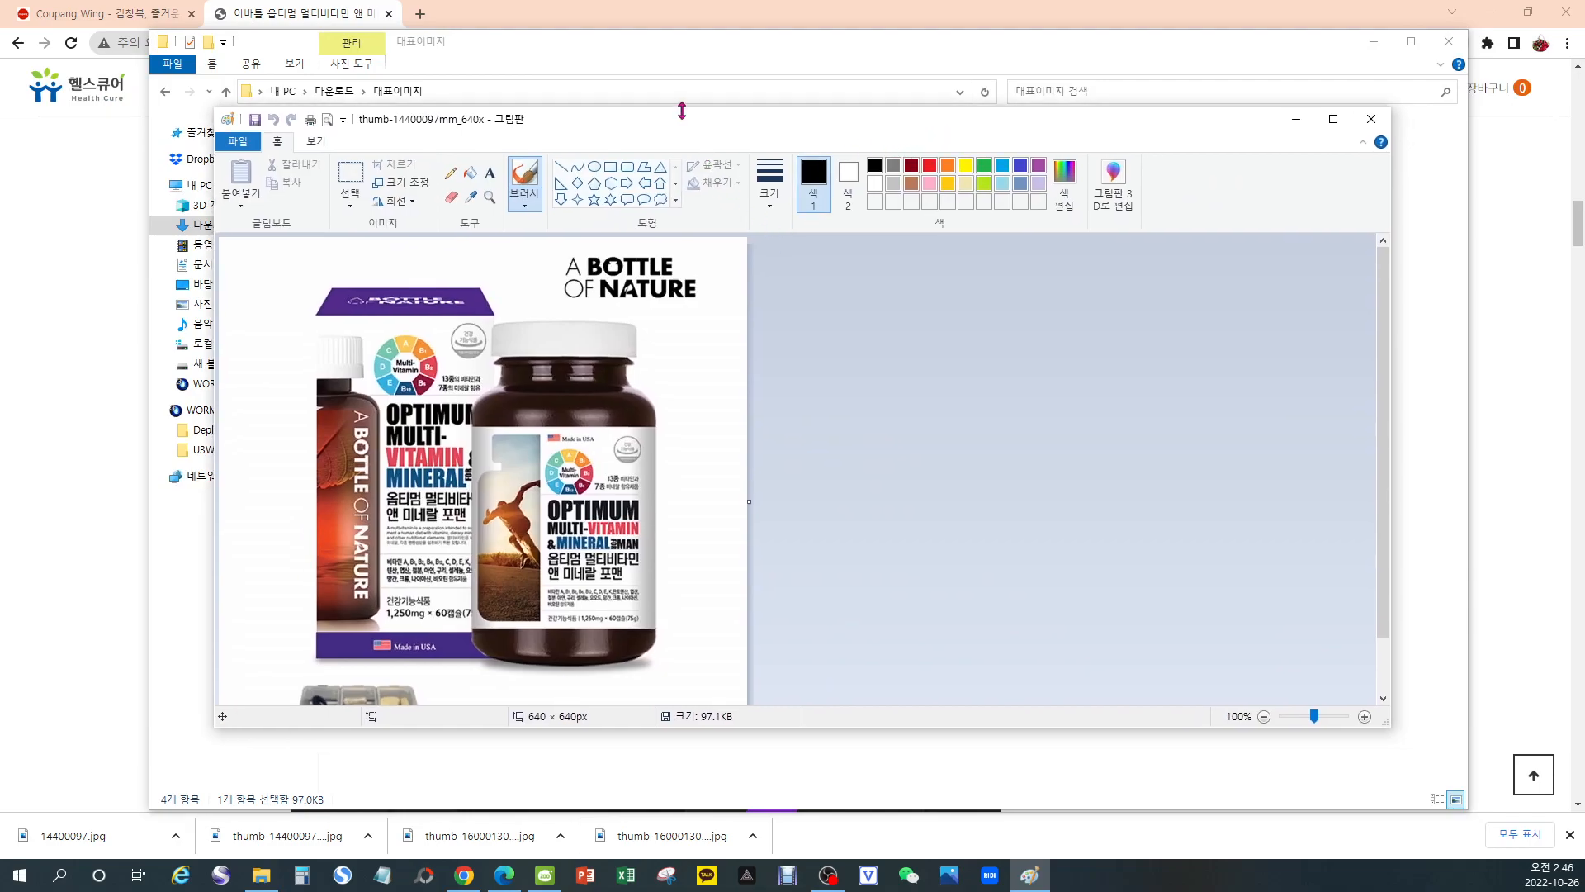
left_click_drag(682, 111, 679, 47)
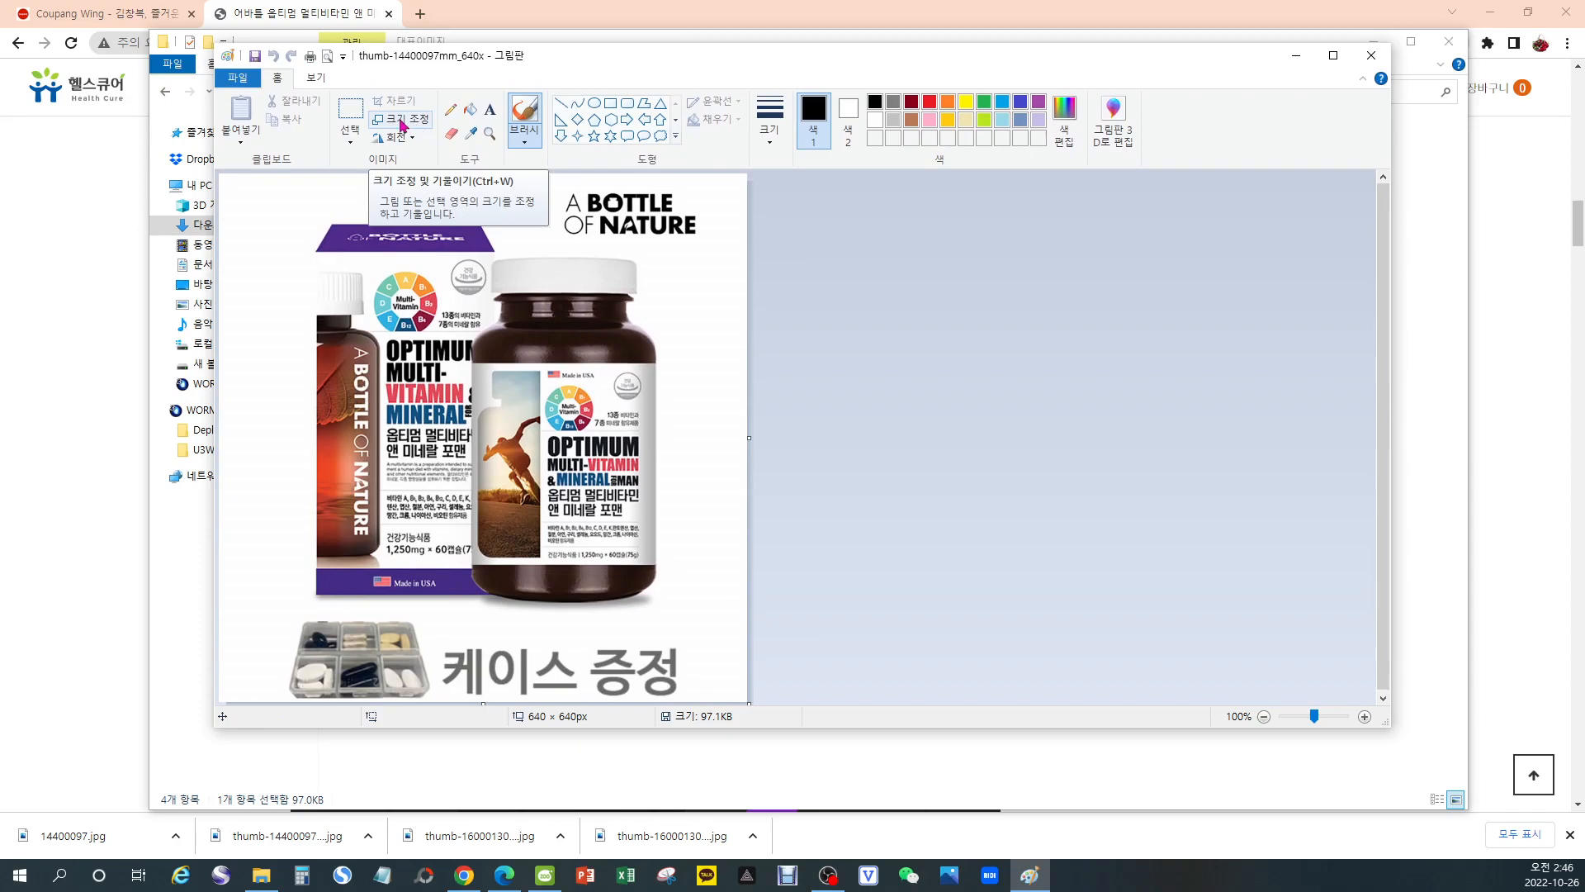
Resize the product image to 1000 × 1000 pixels, keeping its aspect ratio
left_click(402, 125)
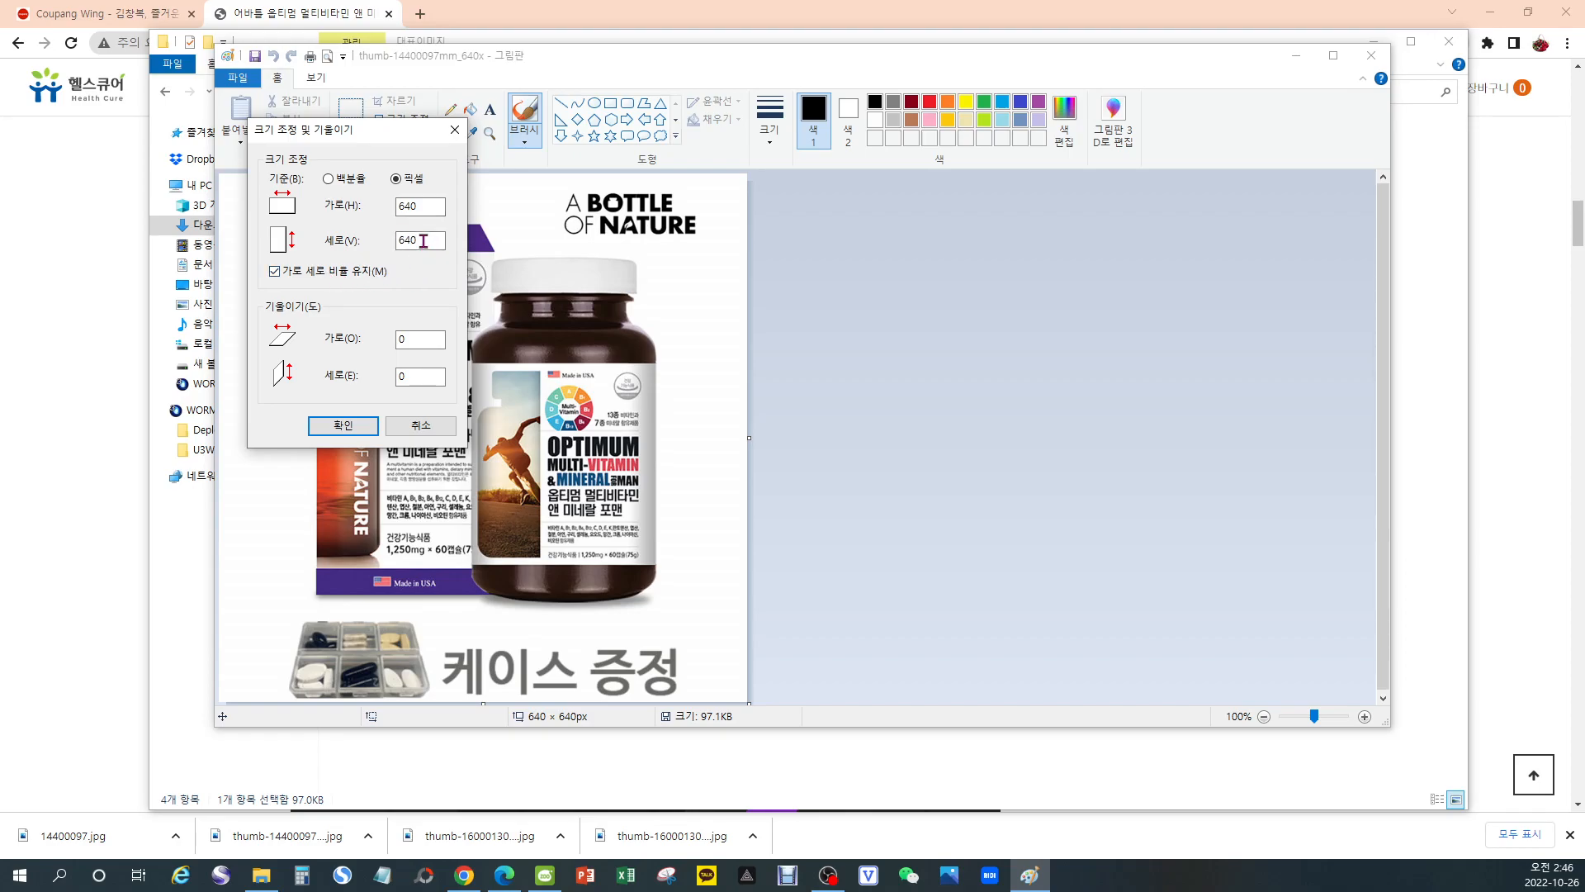
left_click_drag(423, 240, 397, 240)
type("1000")
left_click(343, 426)
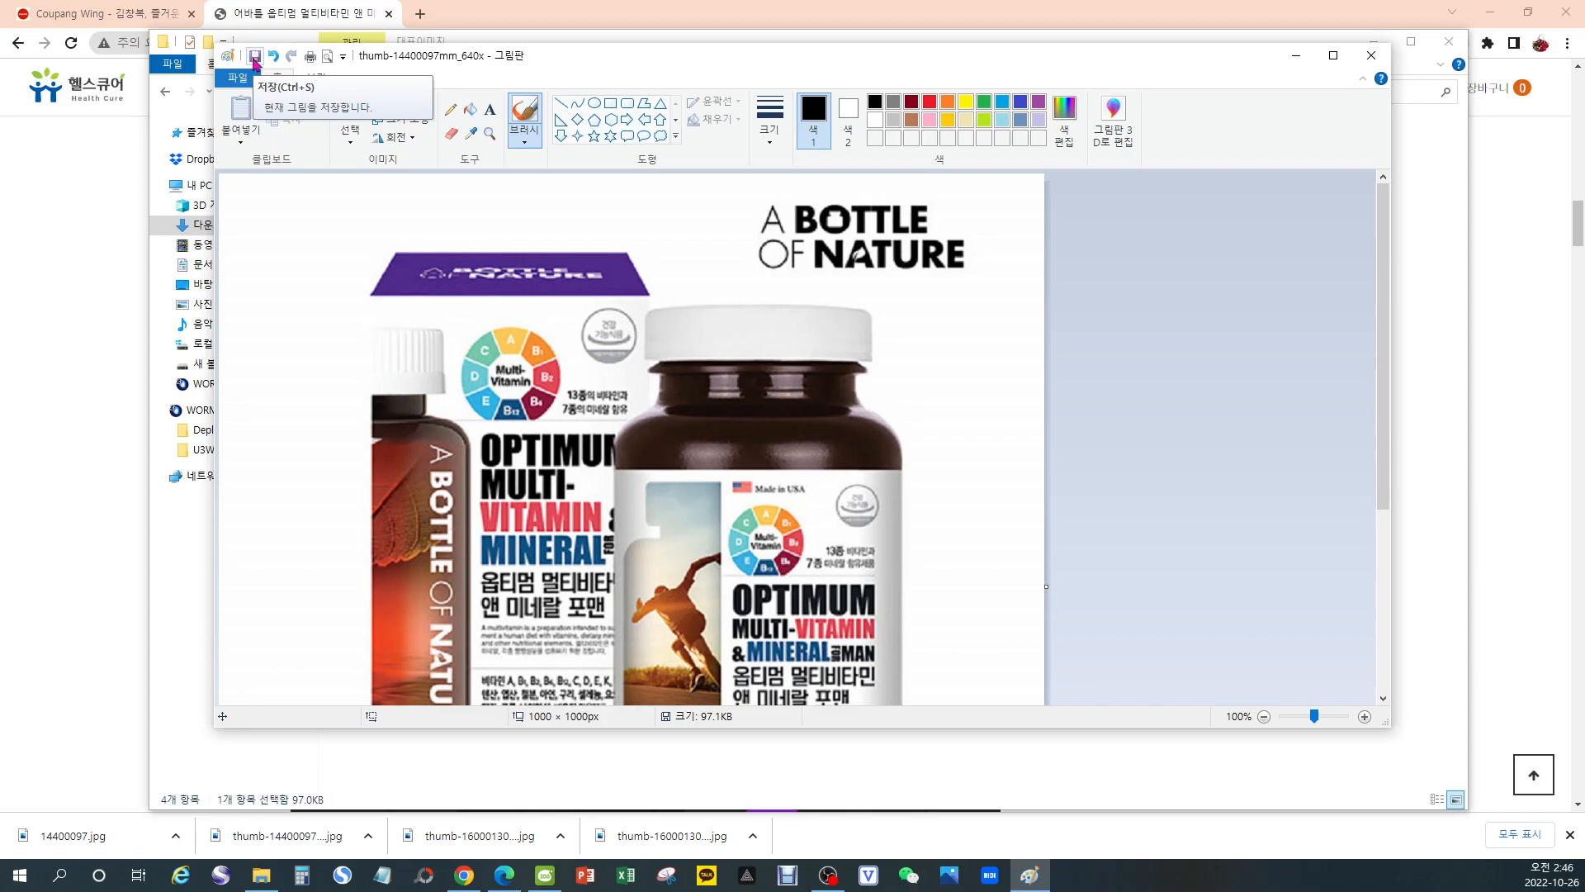
Save the resized image under its existing name, then close Paint and the folder window to return to the product page
left_click(253, 58)
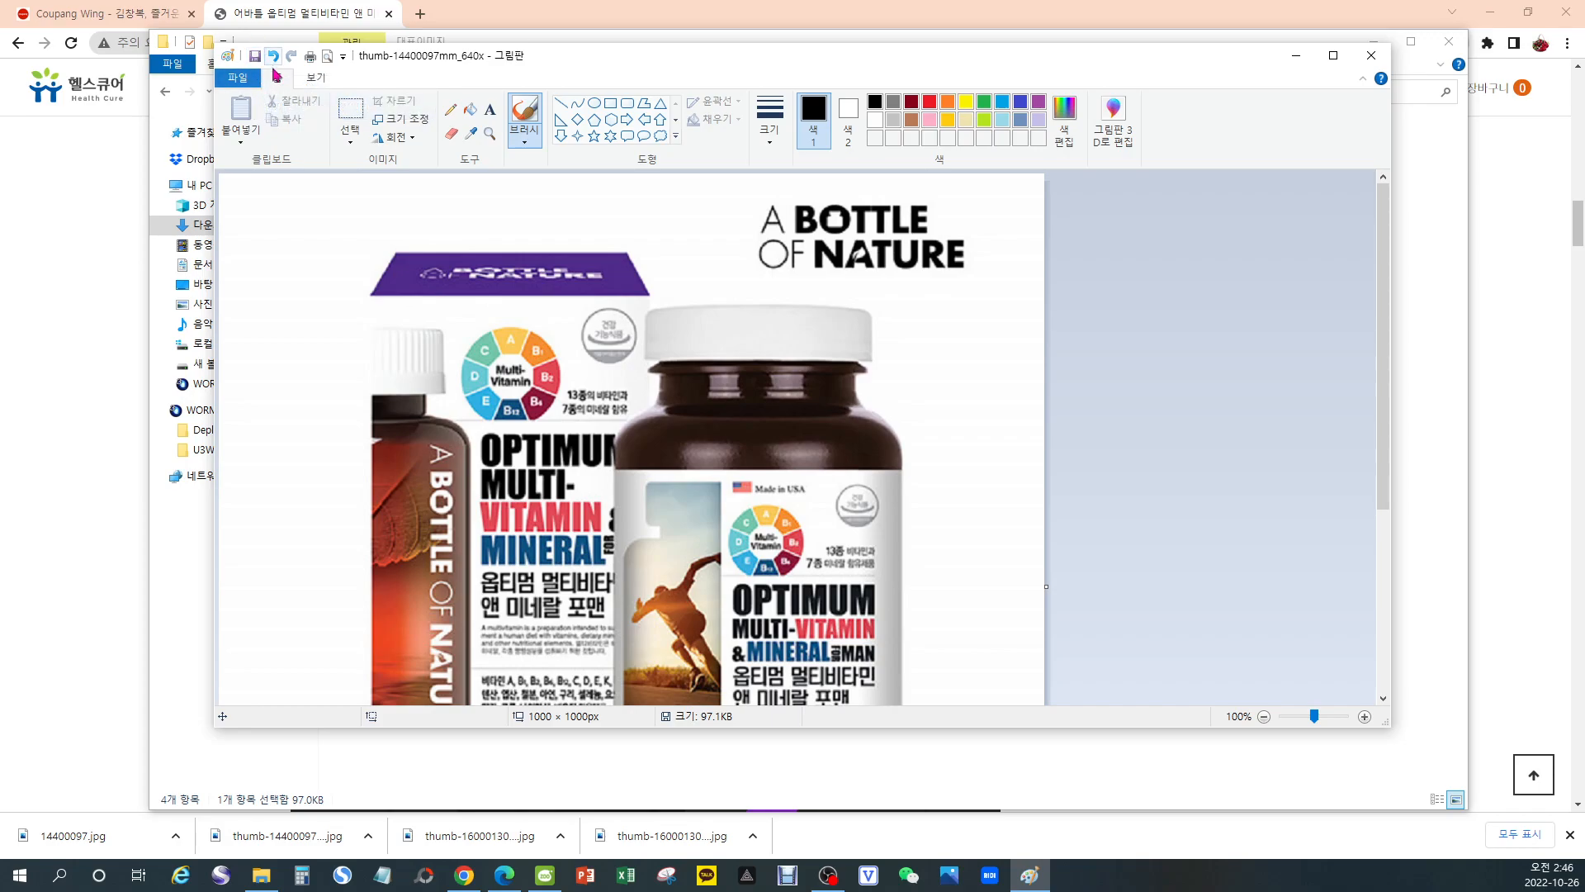
left_click(255, 57)
left_click(1366, 59)
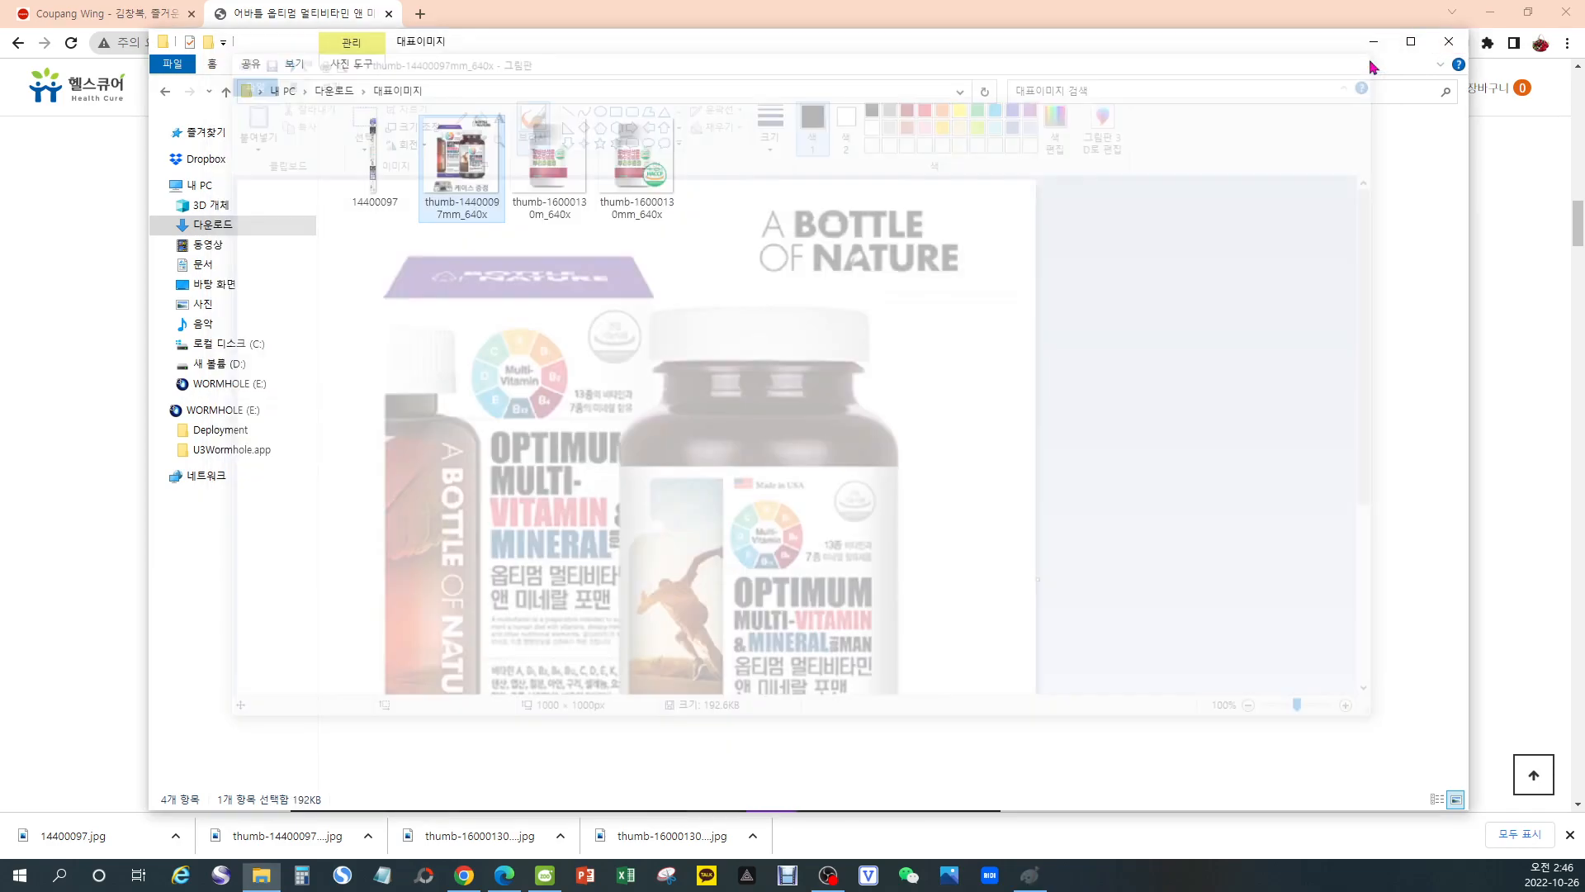
left_click(1450, 45)
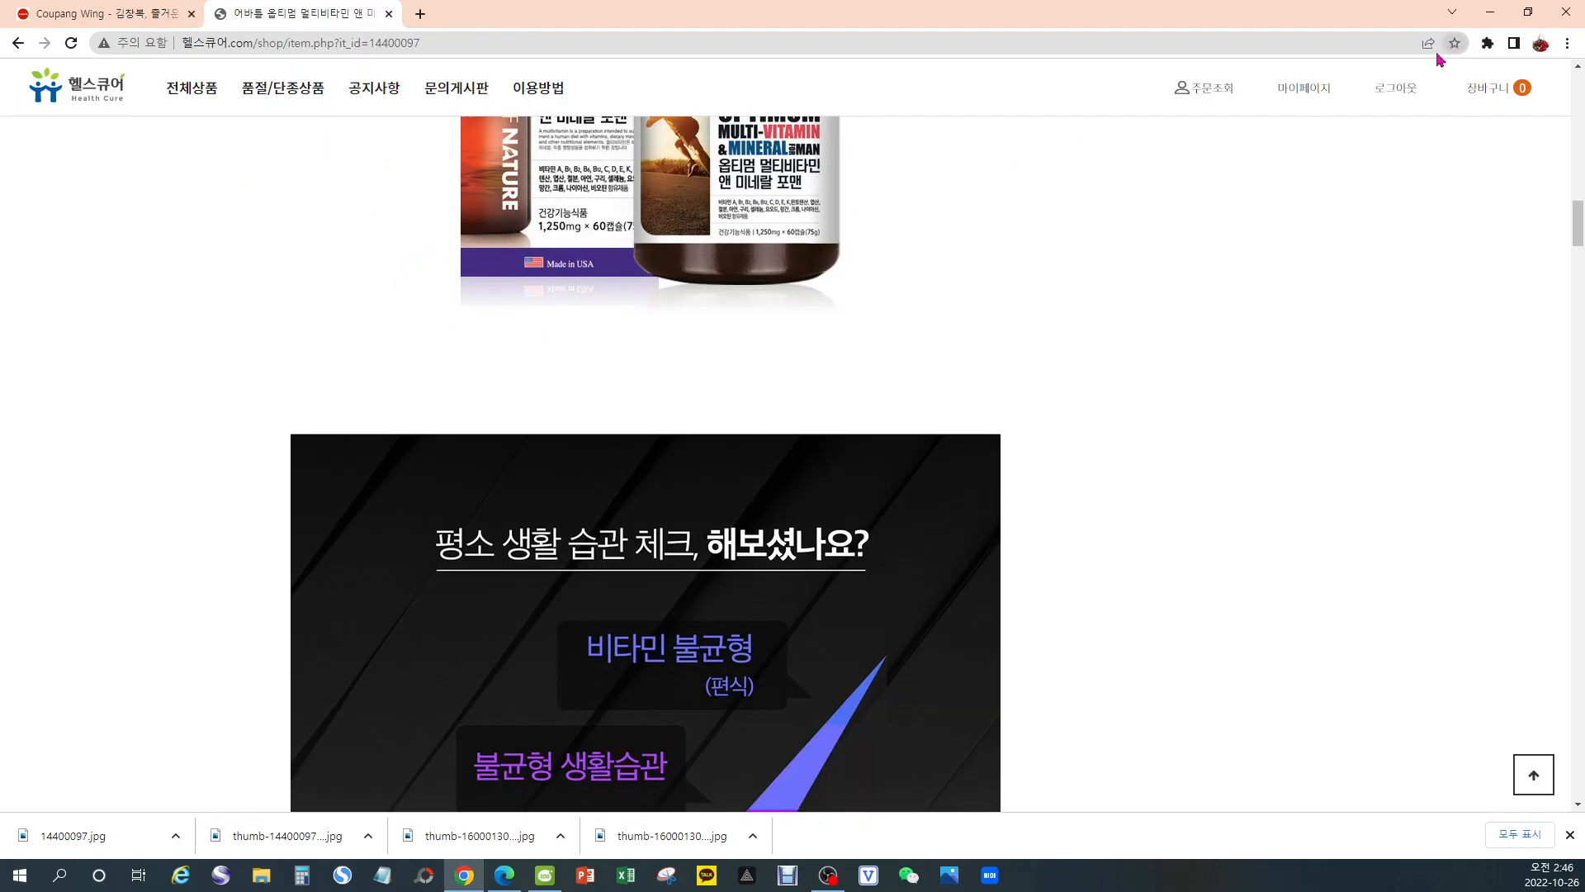
Examine the full product name in the heading of the 어바틀 옵티멈 멀티비타민 product page
scroll(932, 472, "up", 6)
scroll(950, 474, "up", 10)
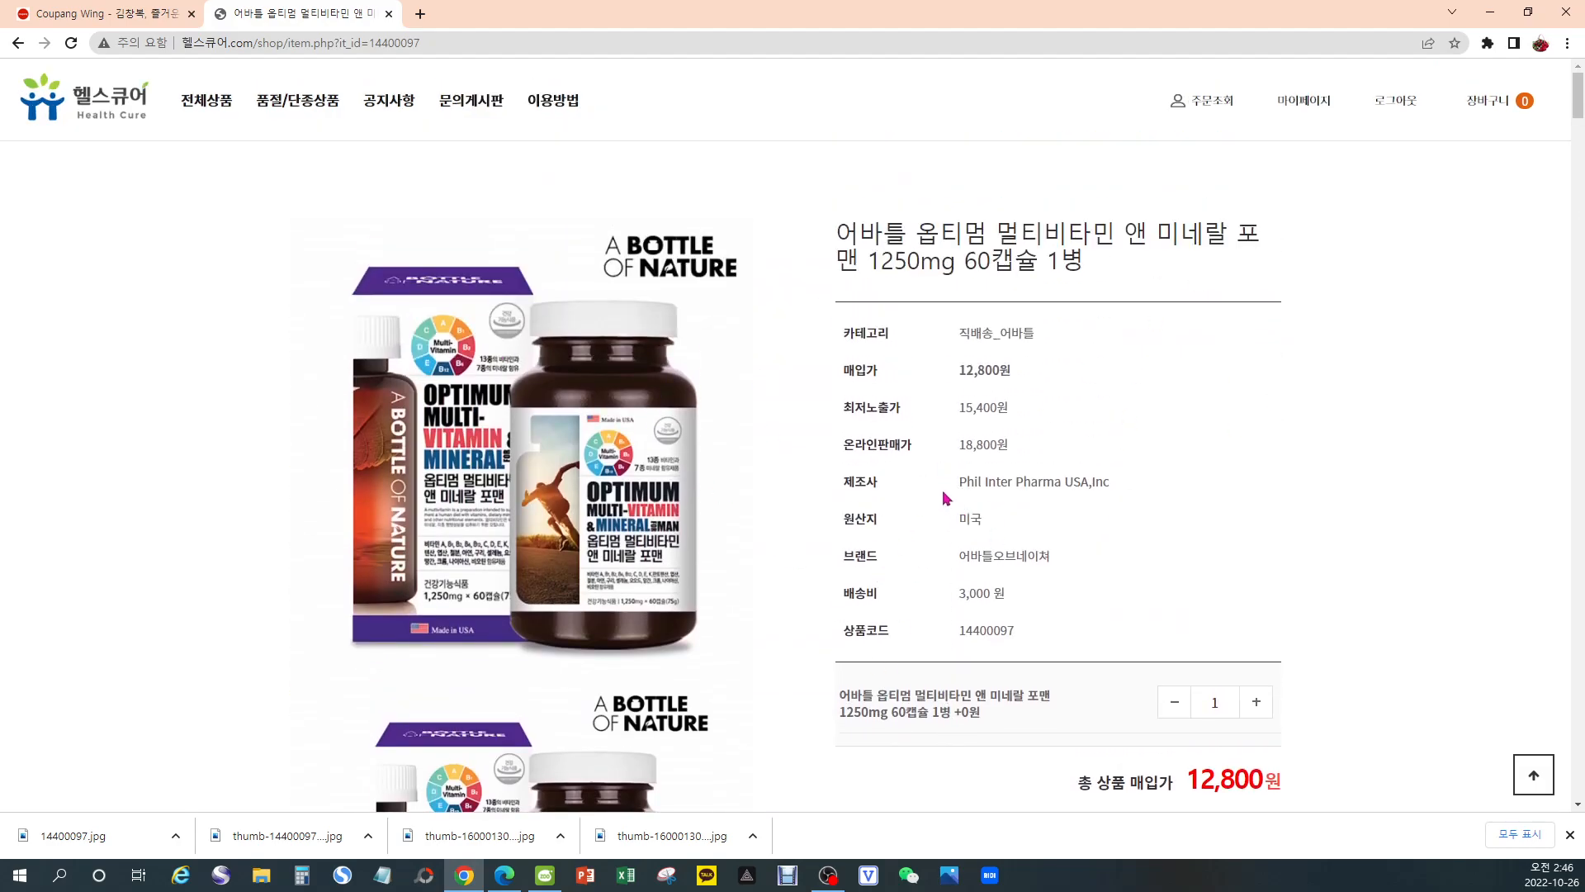
left_click_drag(833, 232, 1275, 270)
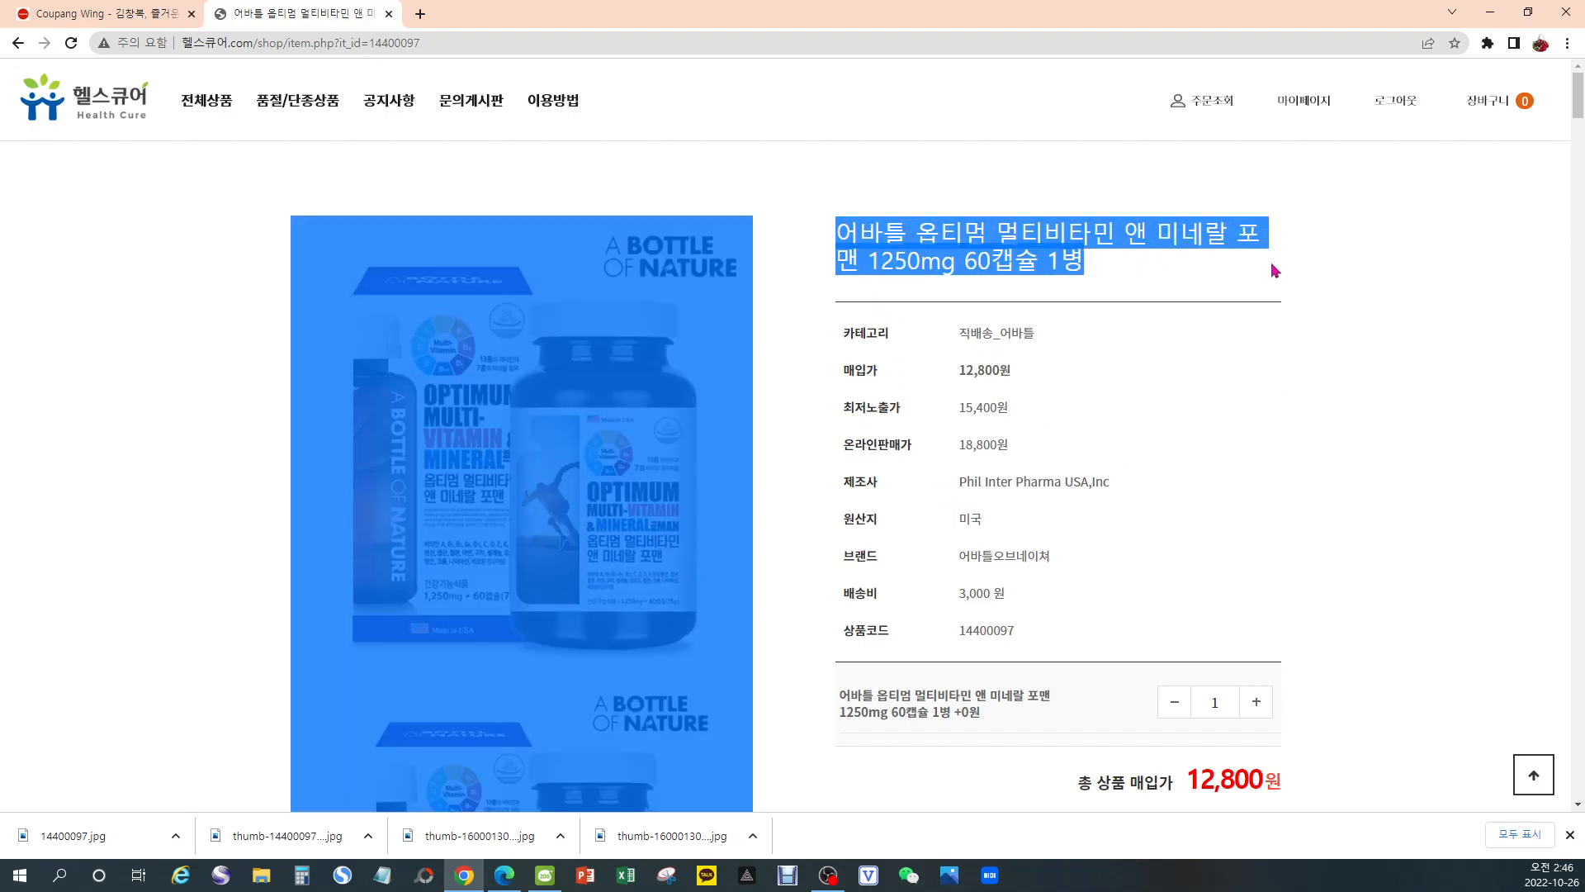
left_click(1142, 273)
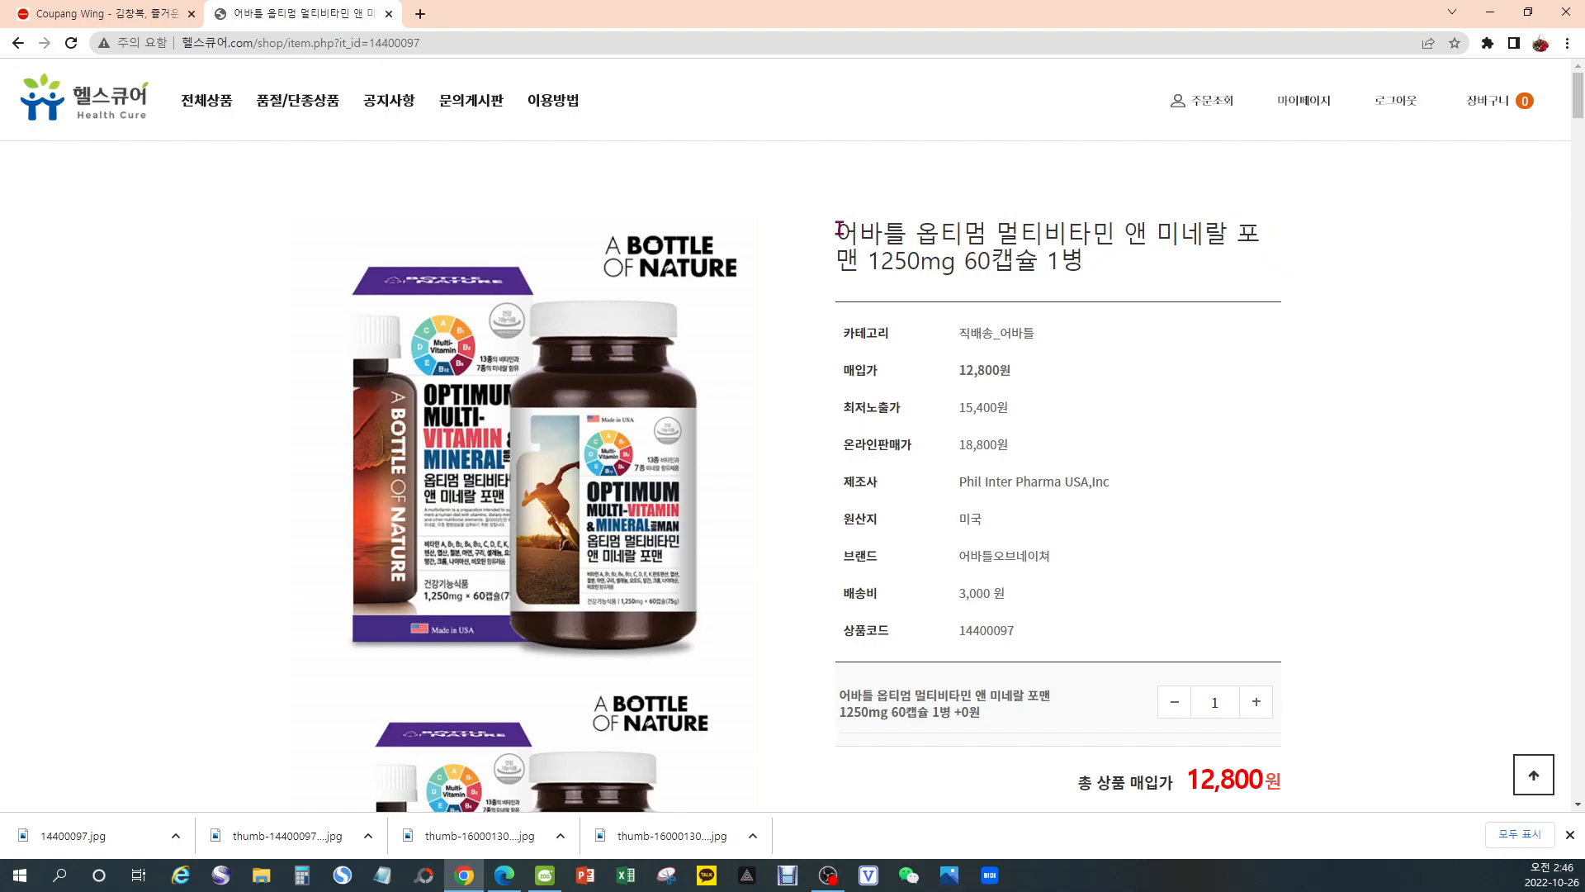
left_click_drag(839, 230, 1131, 271)
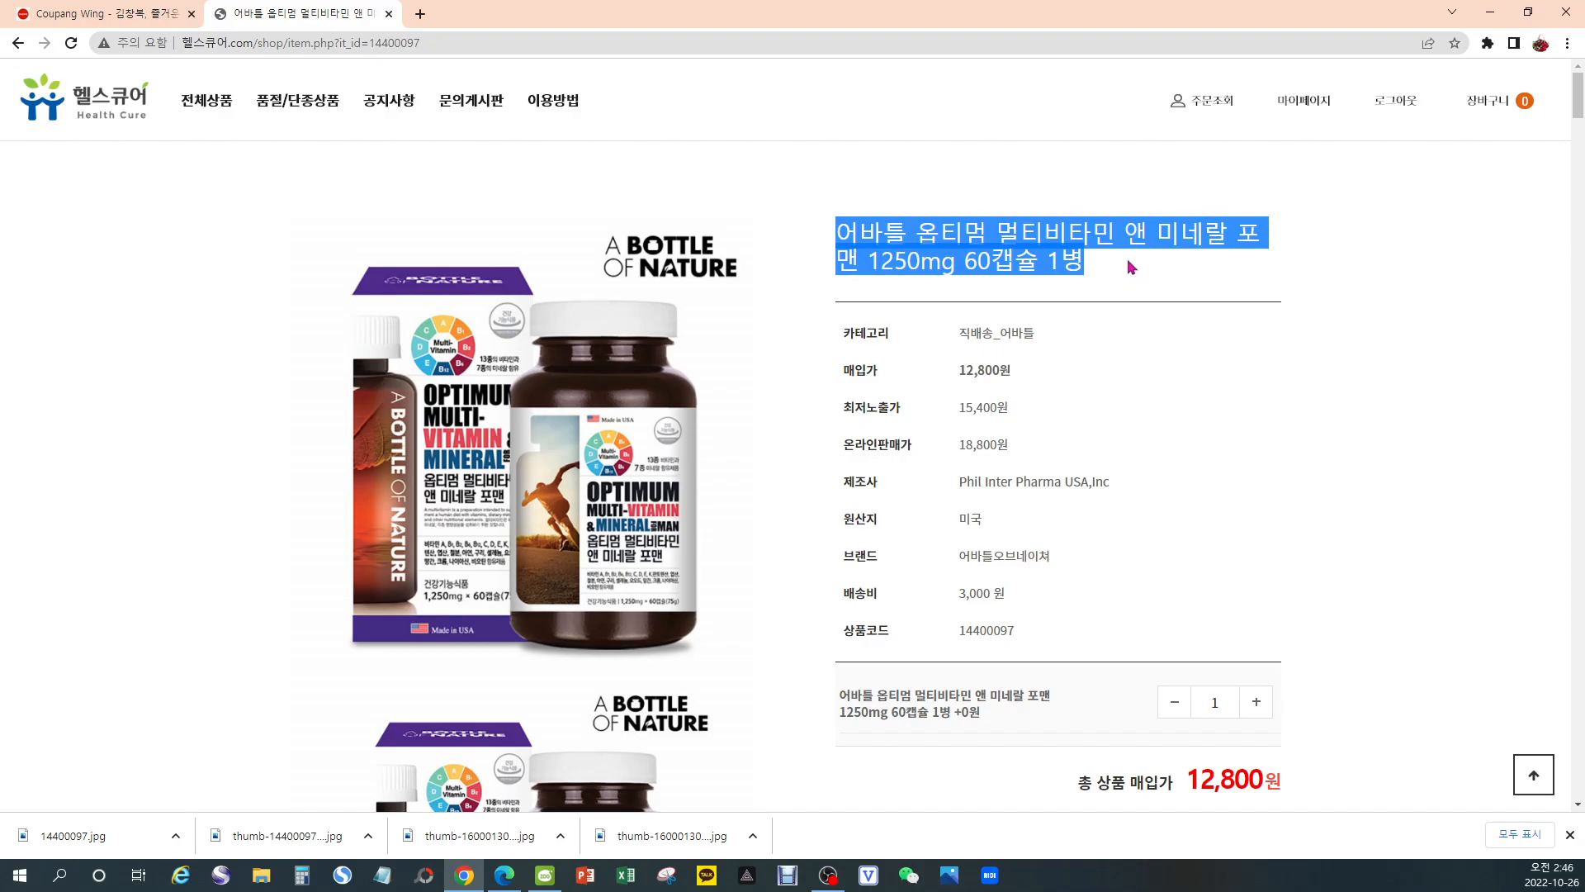
left_click(875, 195)
left_click_drag(837, 235, 1143, 269)
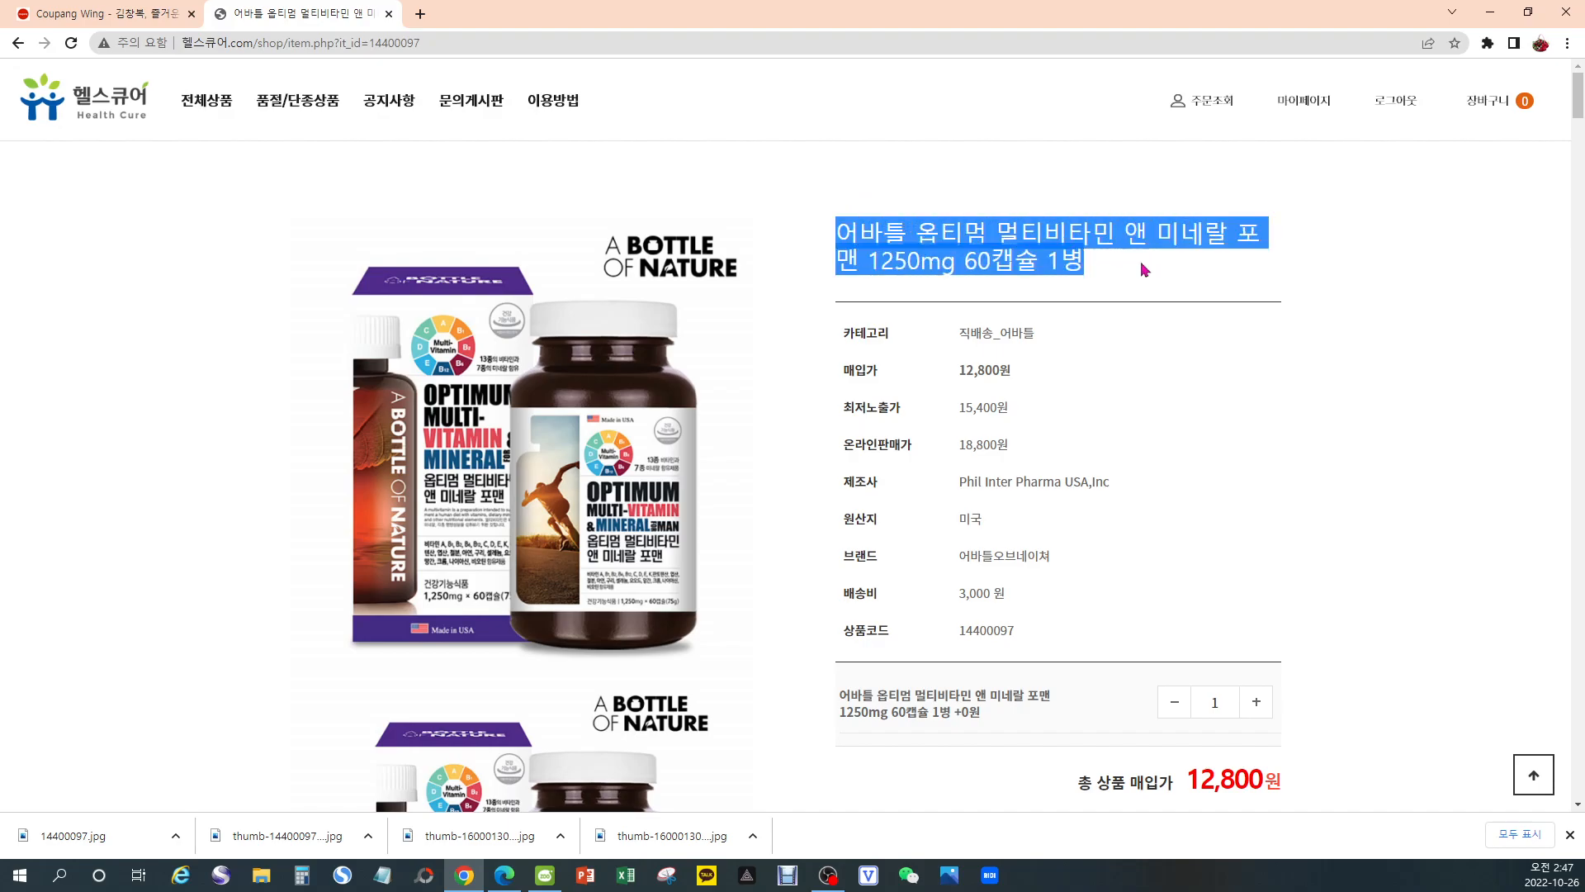
left_click(948, 190)
left_click_drag(837, 235, 1144, 262)
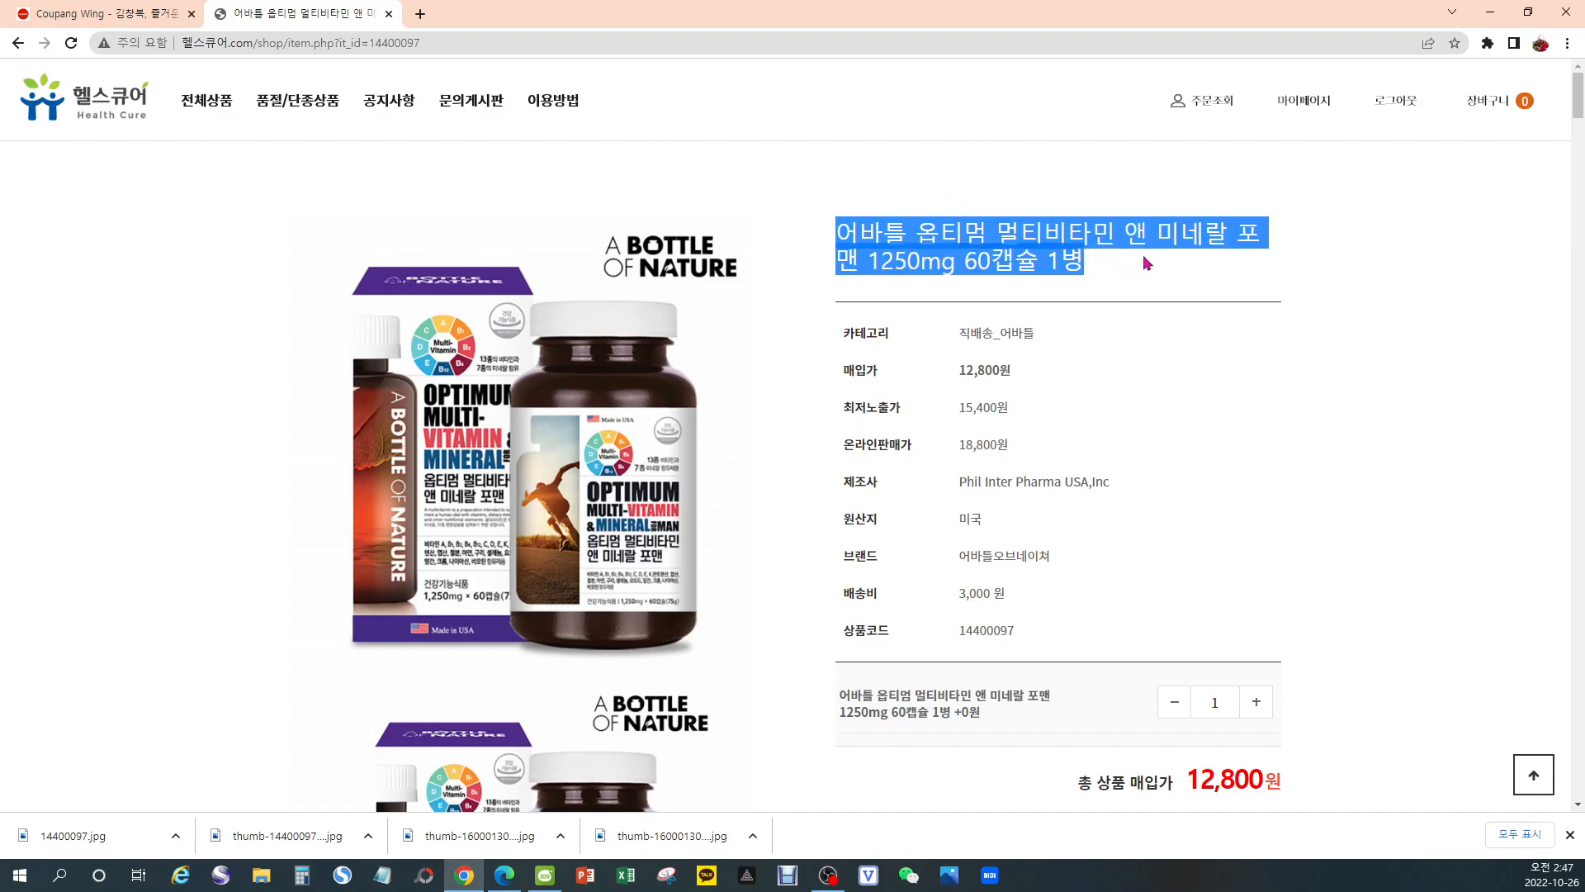
left_click(843, 225)
left_click_drag(843, 231, 1121, 256)
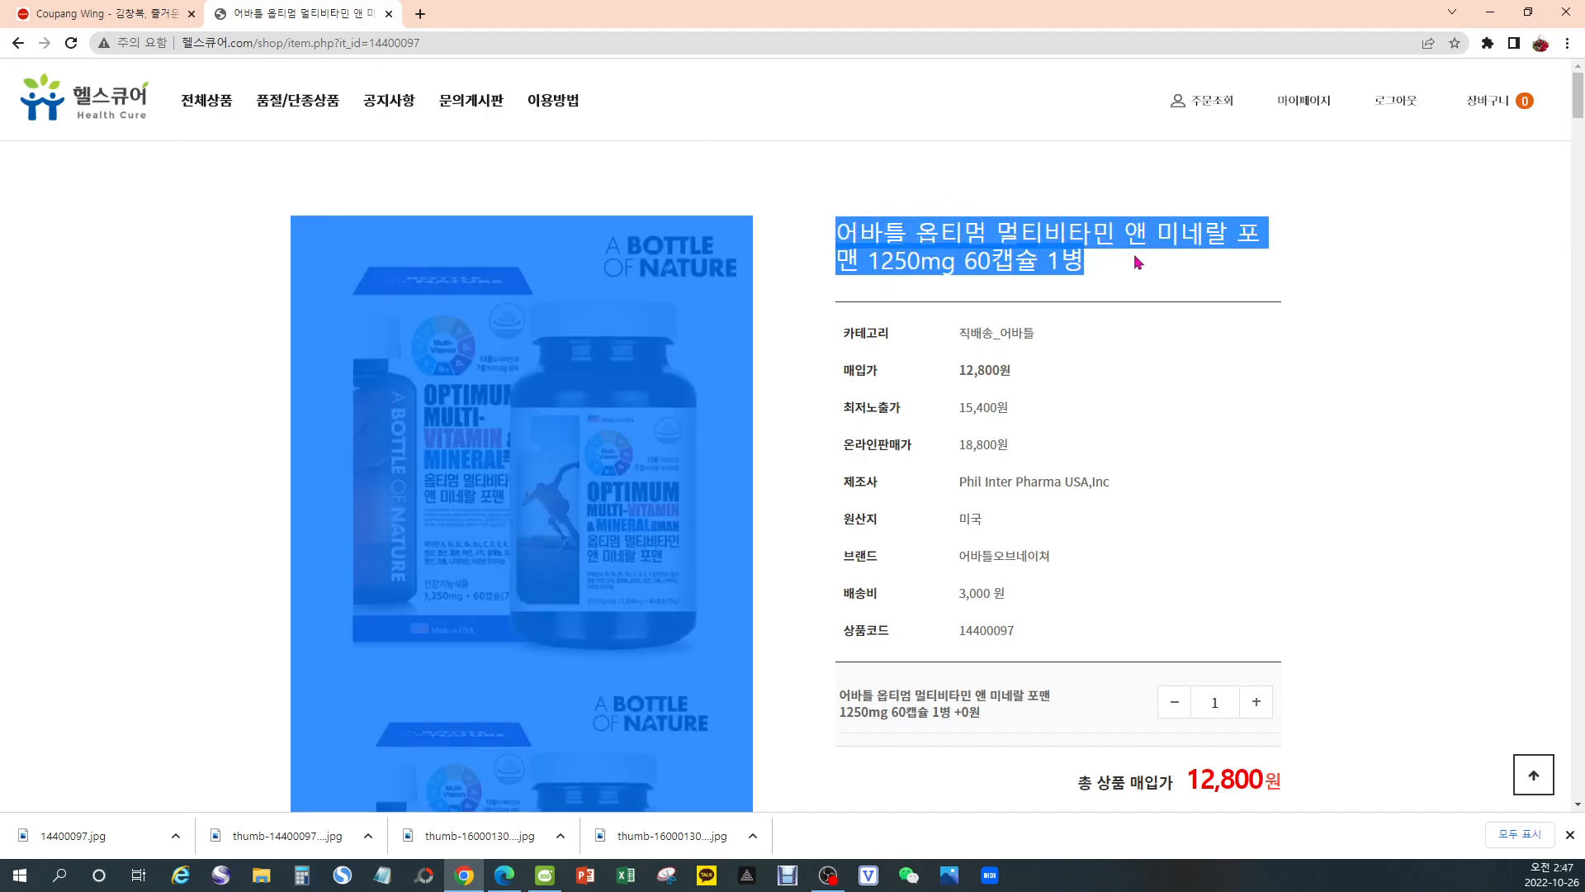
left_click(1065, 188)
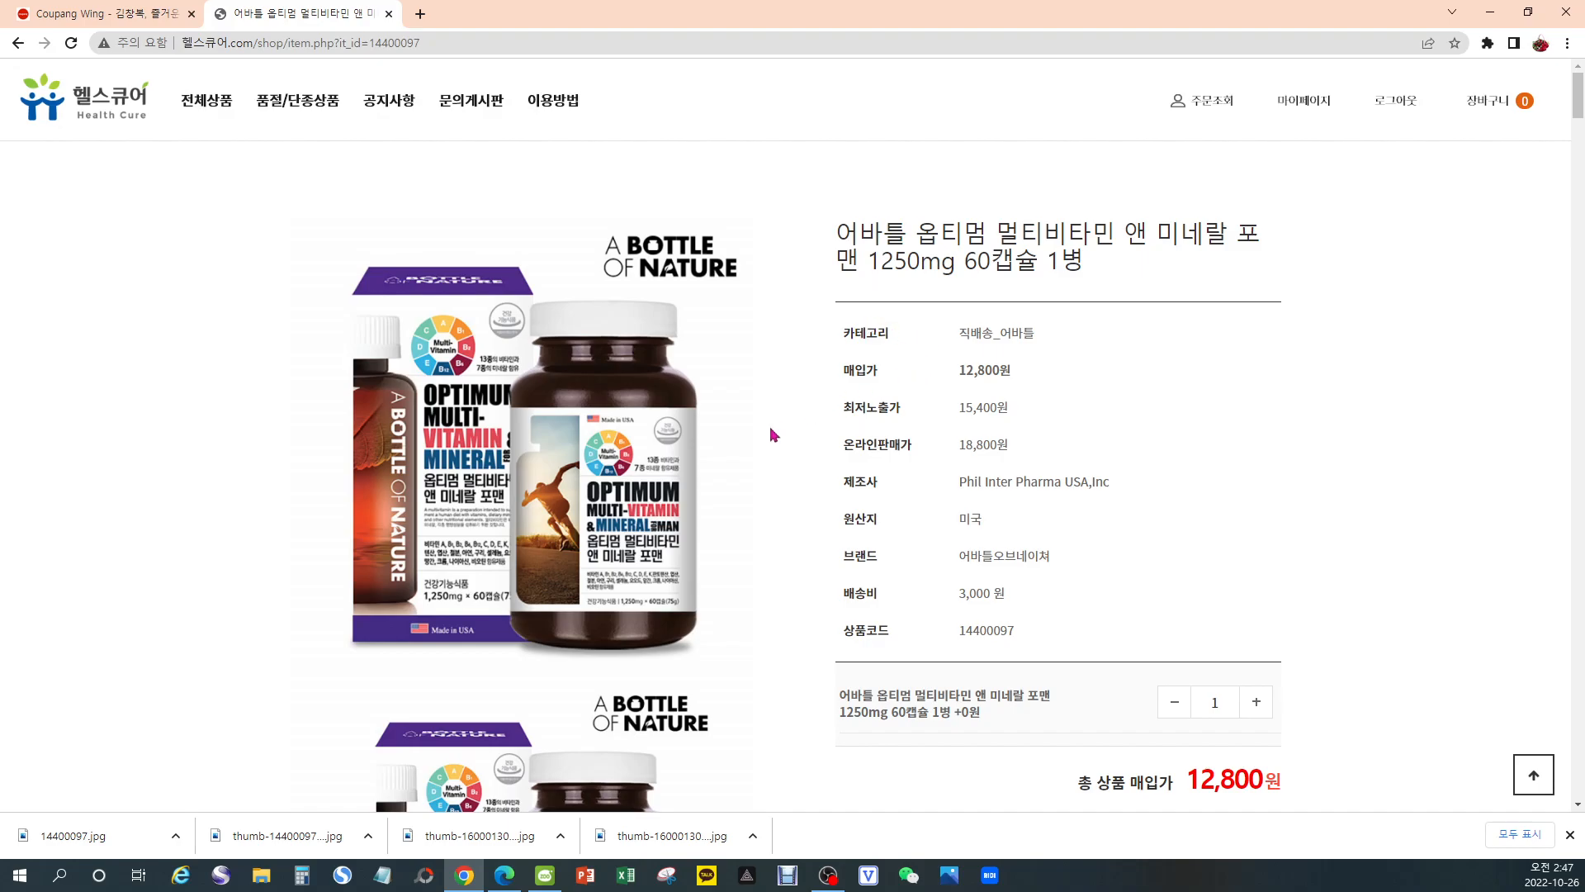
Examine the opening of the detail image, from the lifestyle-habit check to the product title and the WHY section
scroll(771, 426, "down", 15)
scroll(783, 450, "down", 7)
scroll(1098, 472, "down", 4)
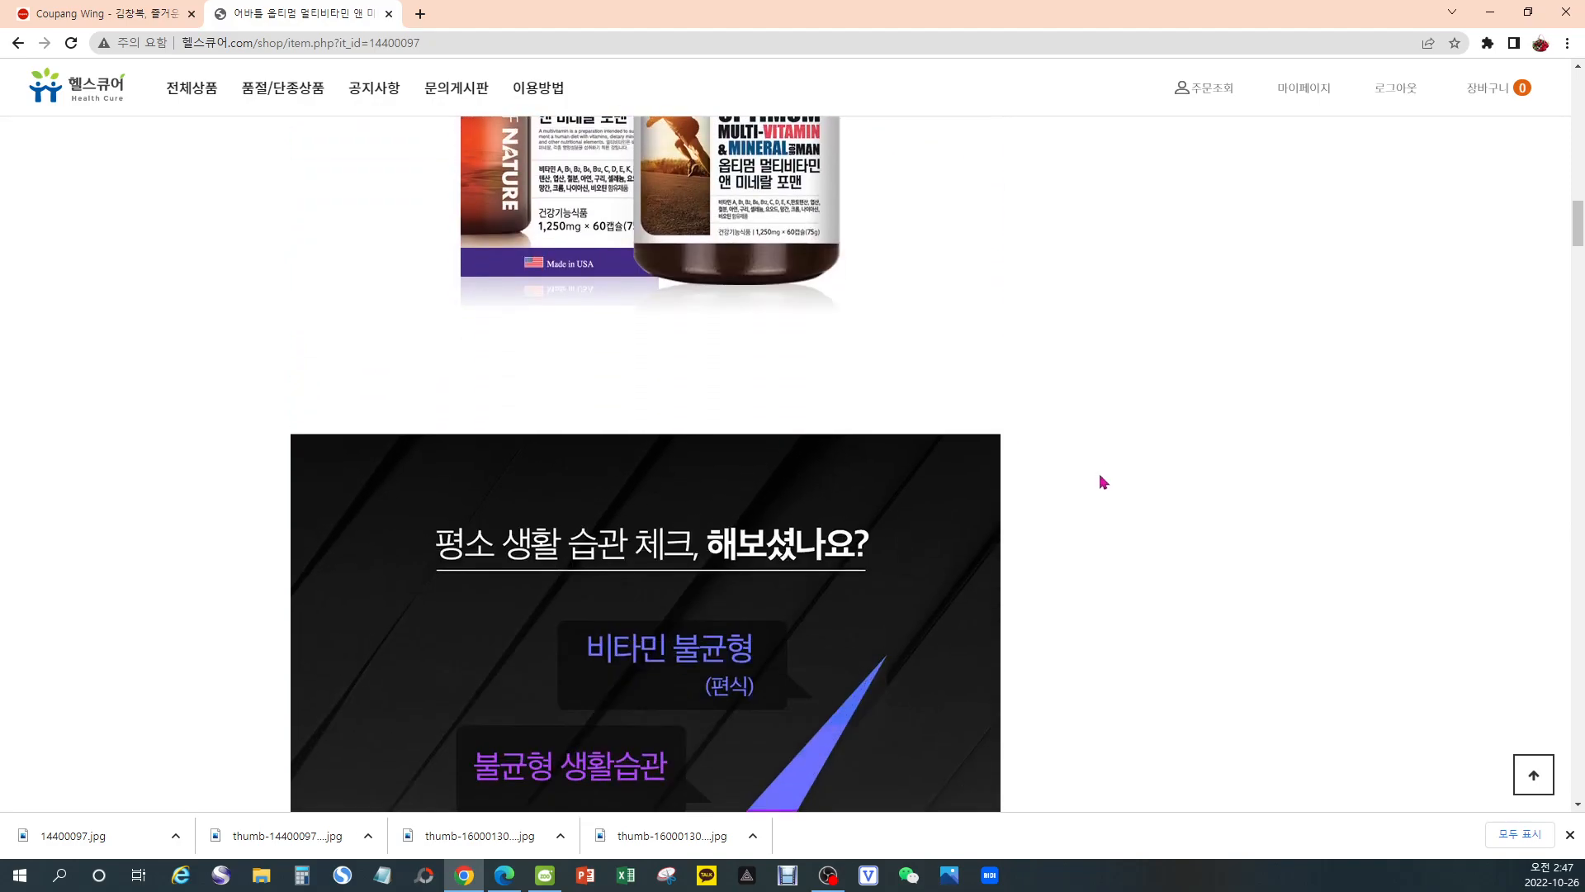
scroll(1100, 476, "down", 3)
scroll(1099, 476, "down", 3)
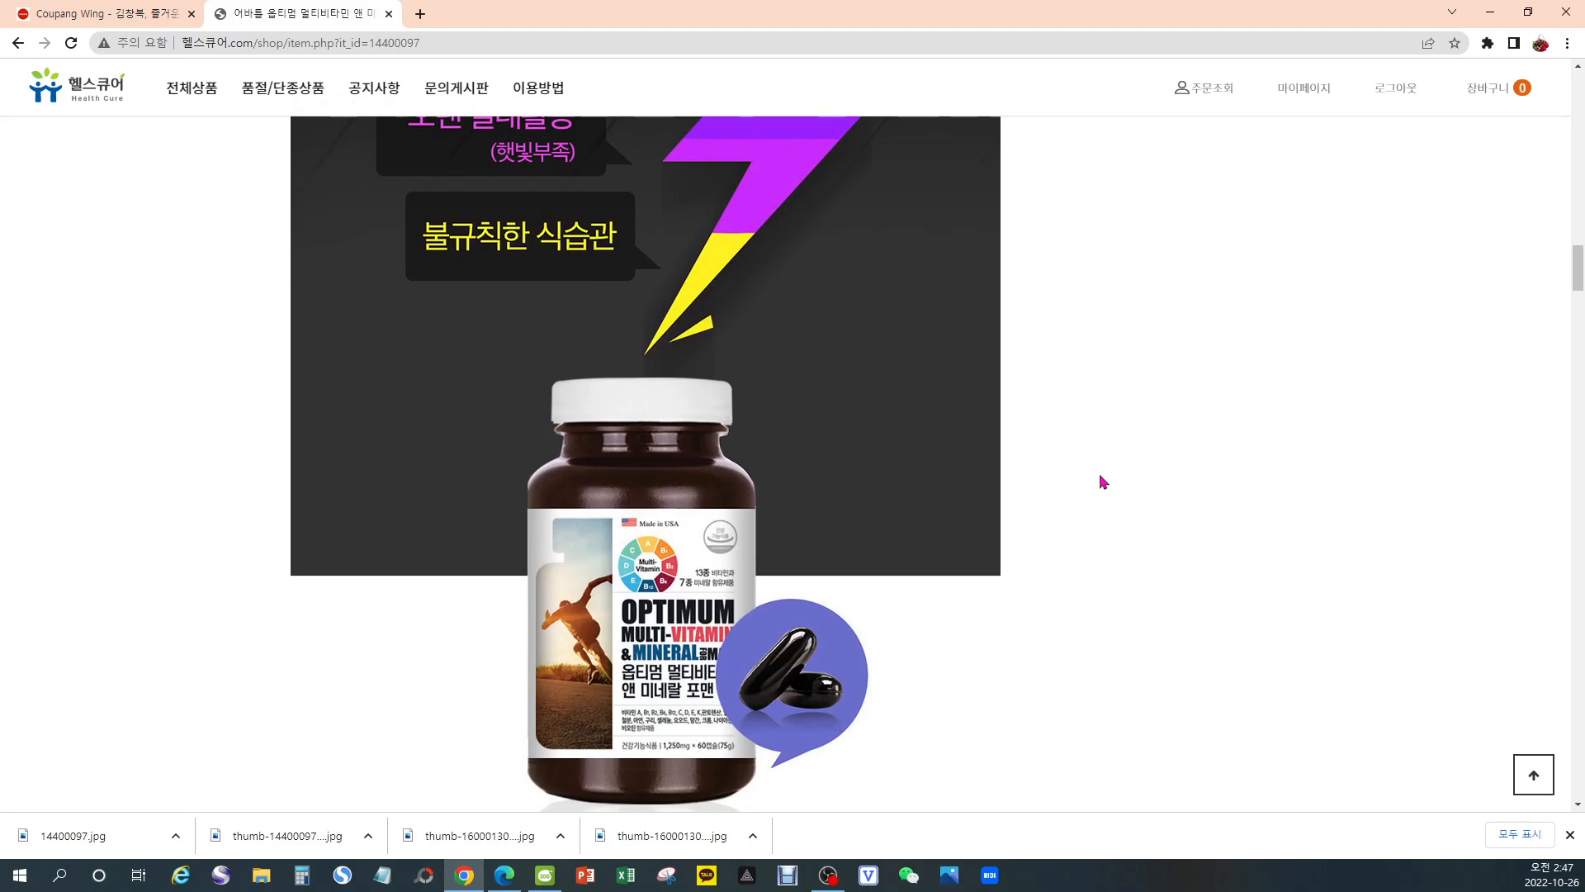
scroll(1100, 479, "down", 3)
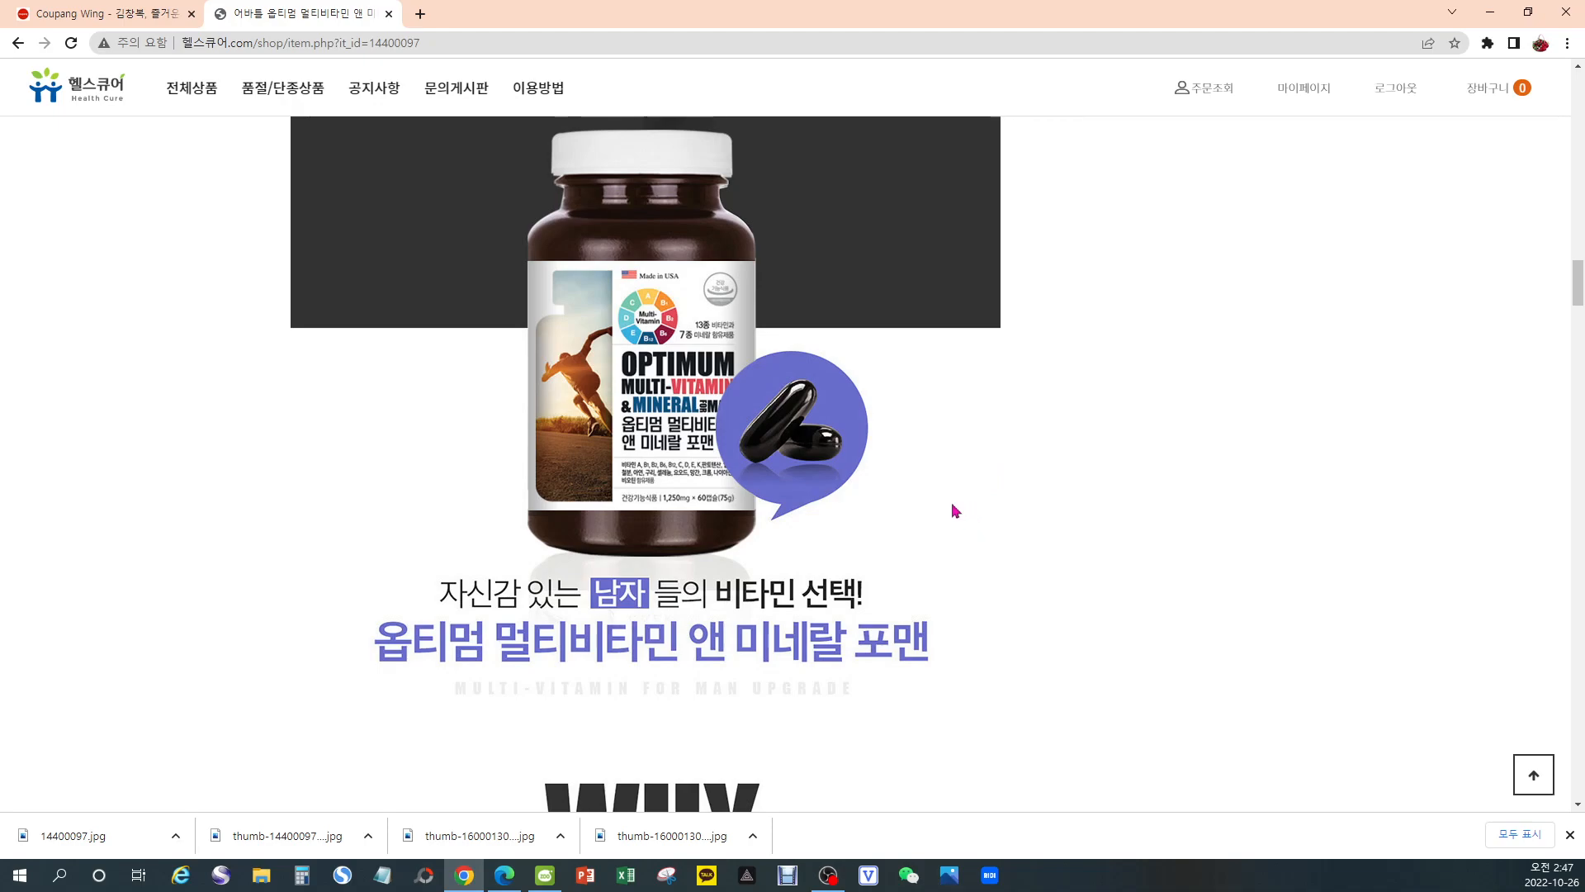
scroll(955, 510, "up", 6)
scroll(954, 510, "up", 3)
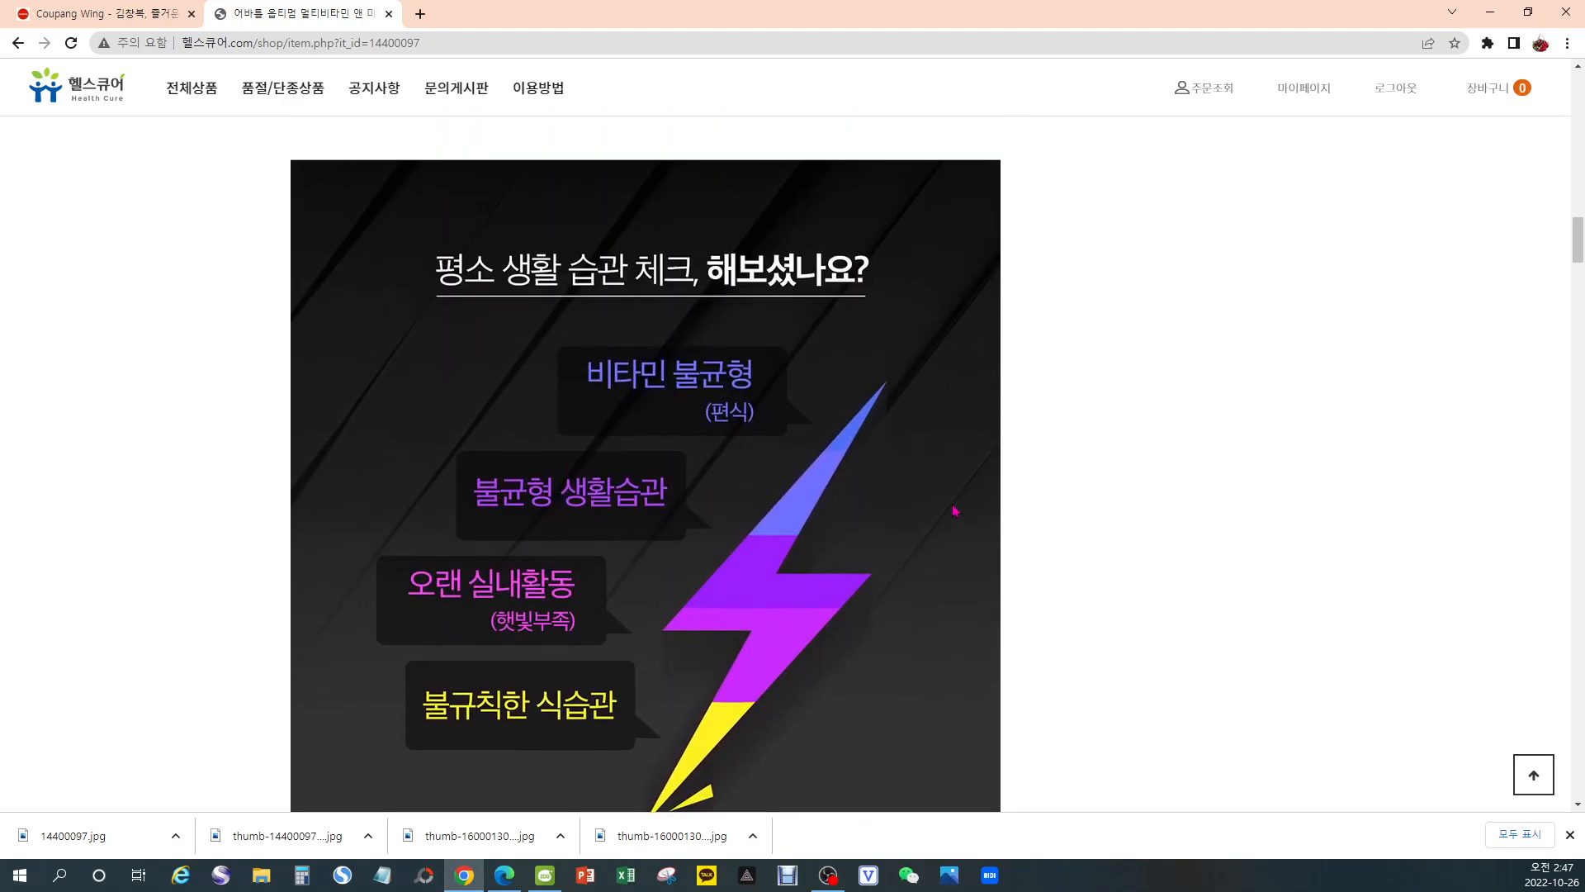
scroll(955, 509, "down", 3)
scroll(954, 510, "down", 4)
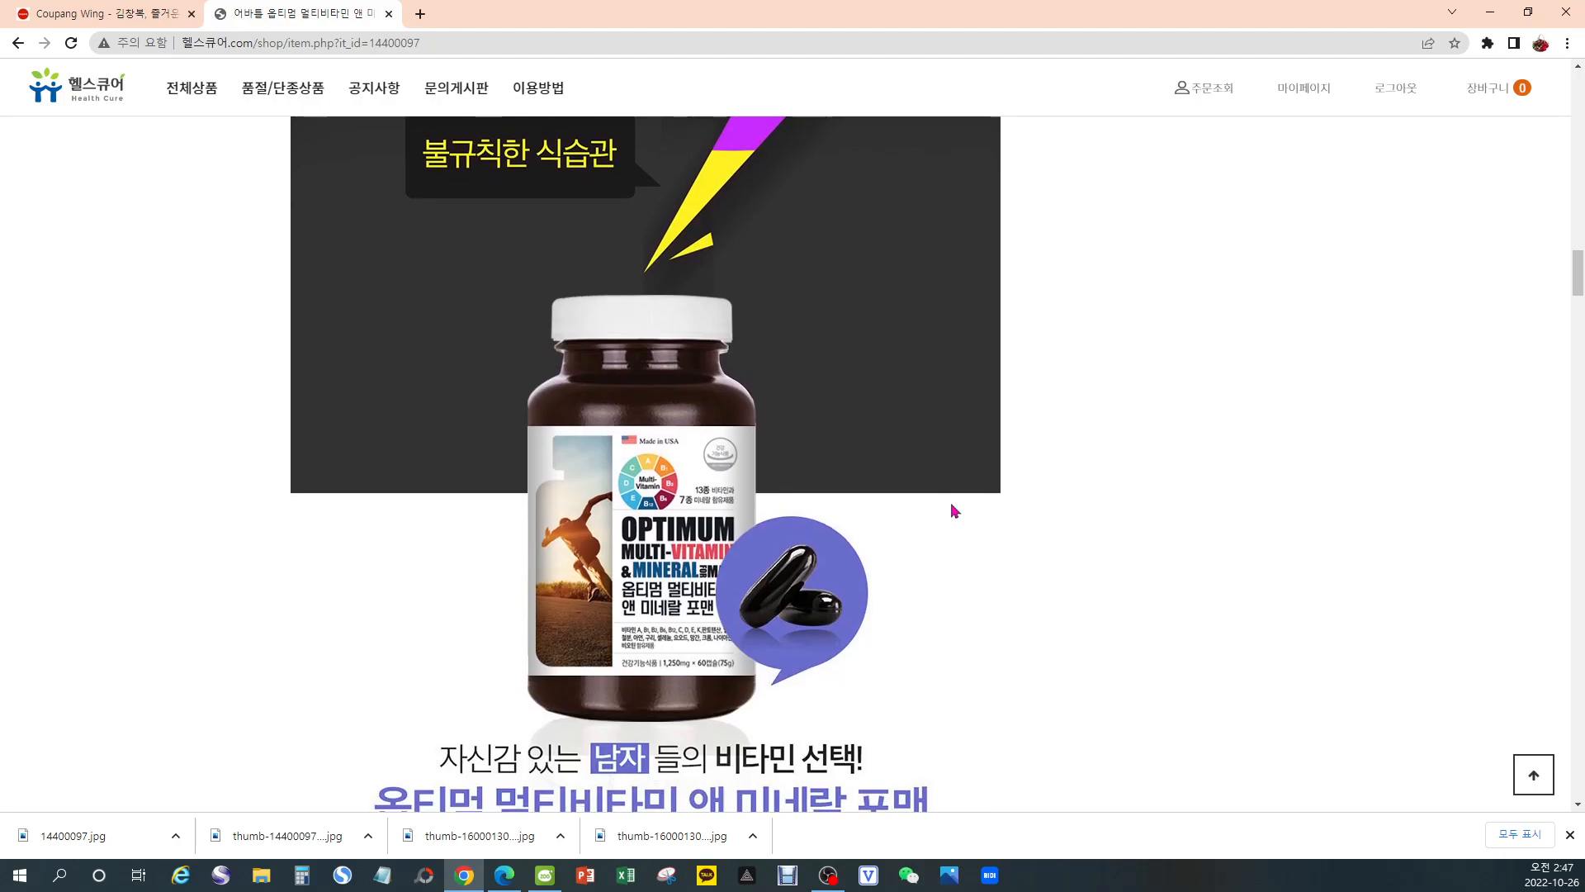
scroll(953, 510, "down", 2)
scroll(954, 509, "down", 2)
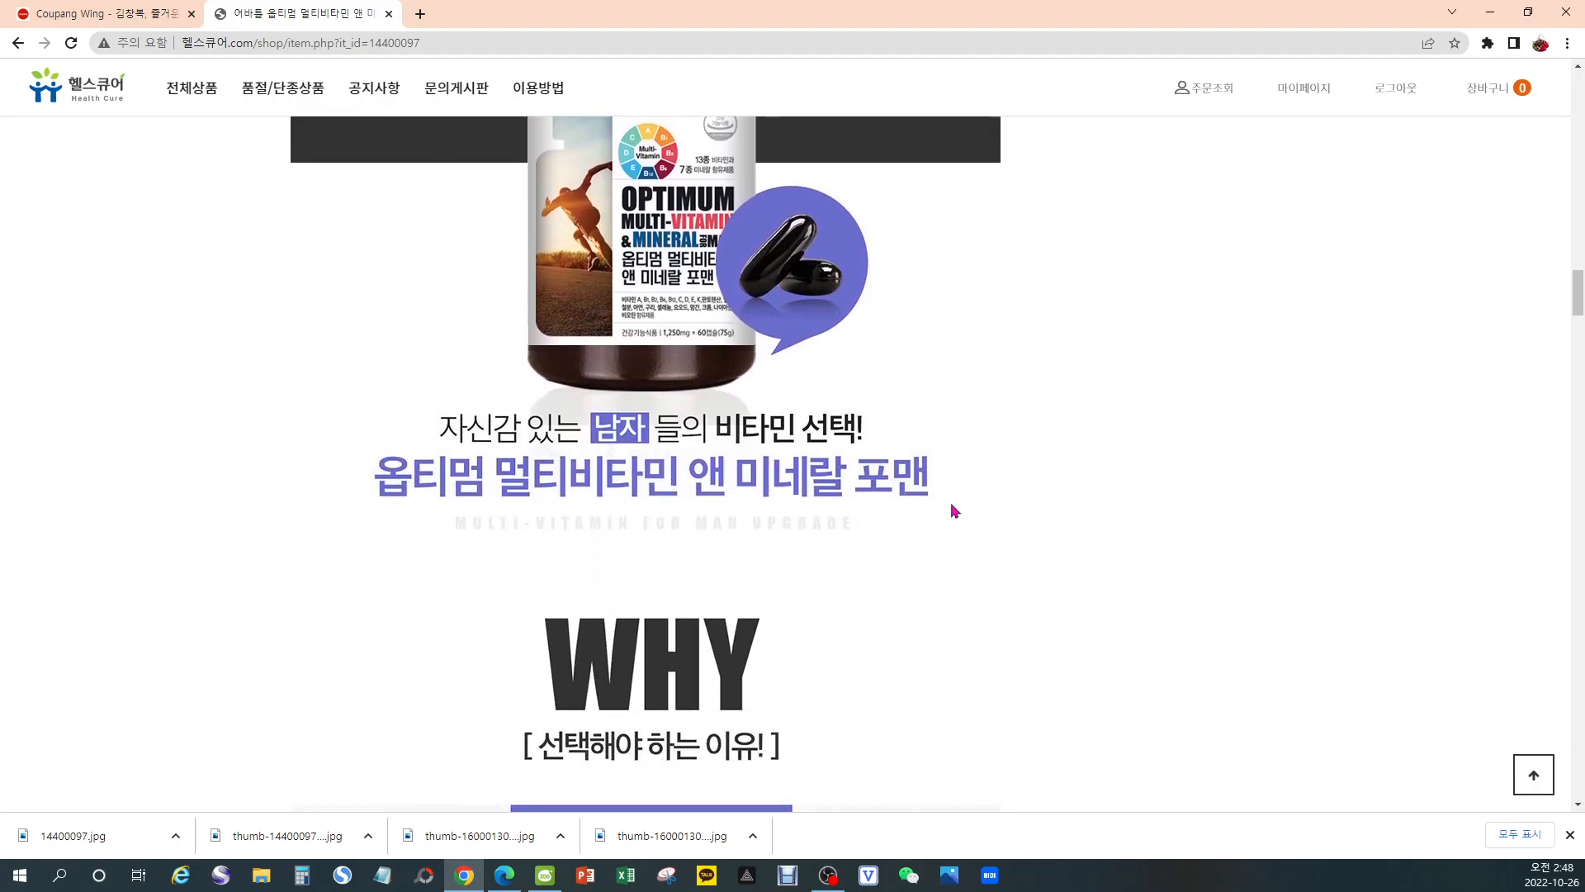
scroll(954, 509, "down", 4)
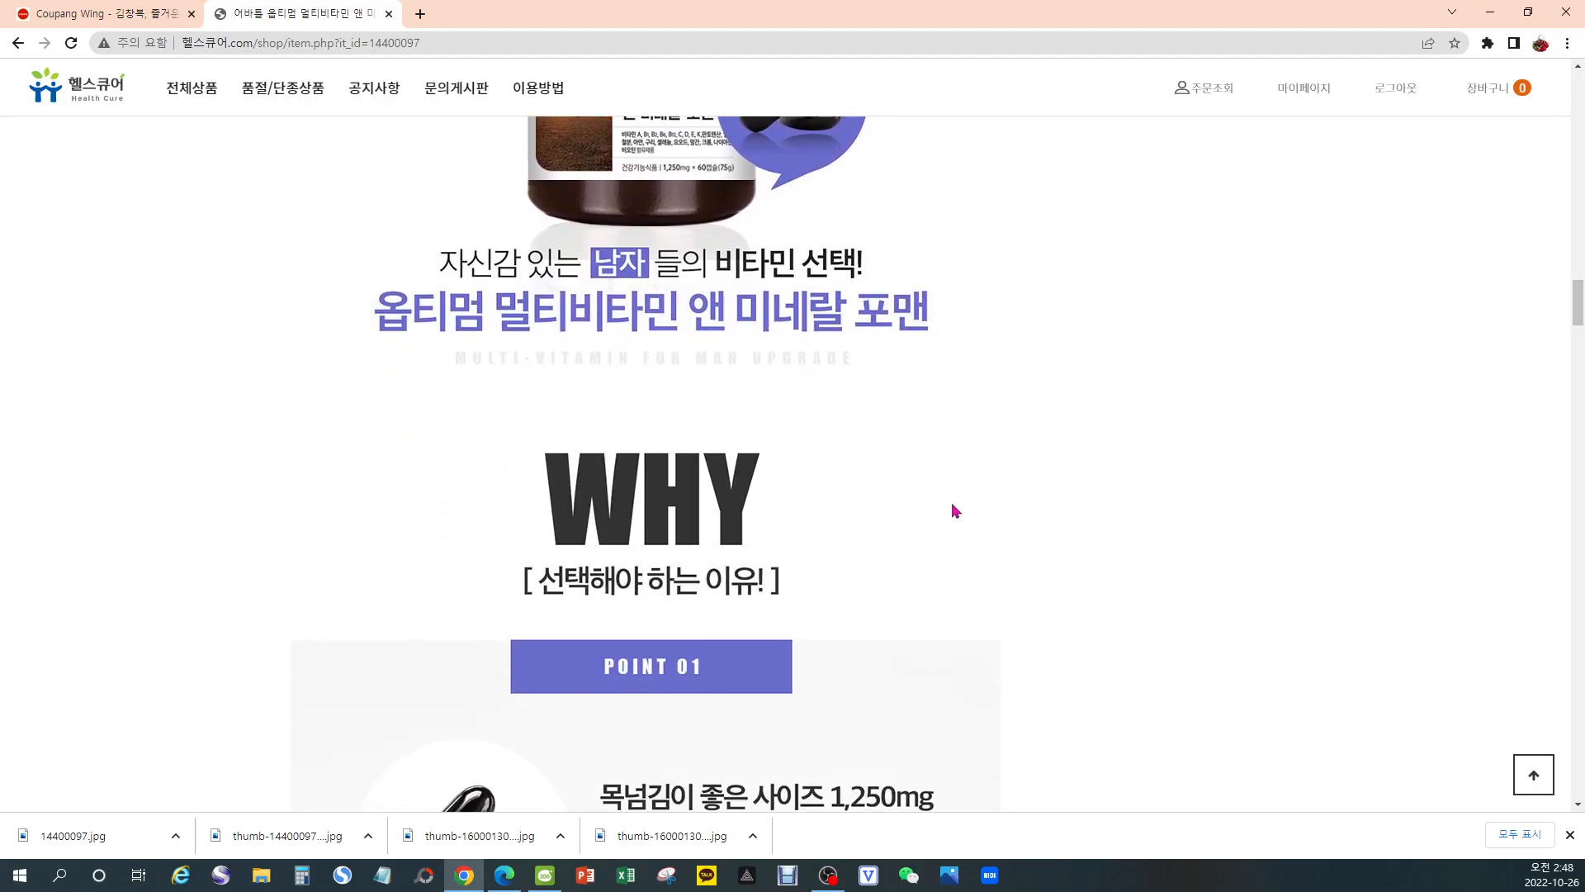
scroll(952, 510, "up", 2)
scroll(887, 502, "up", 3)
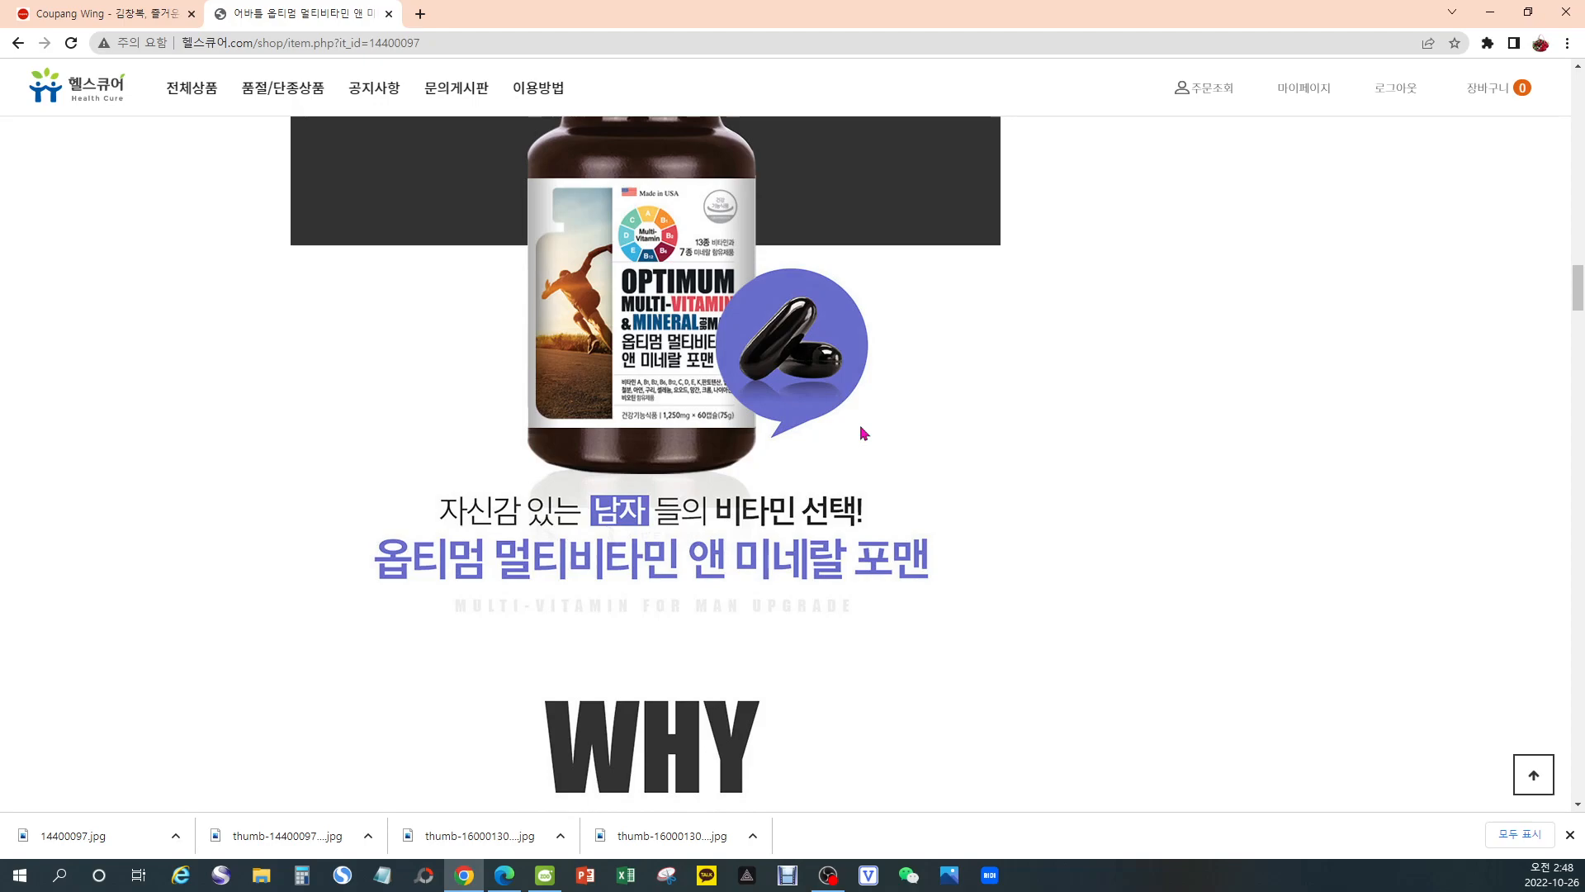
scroll(859, 425, "down", 6)
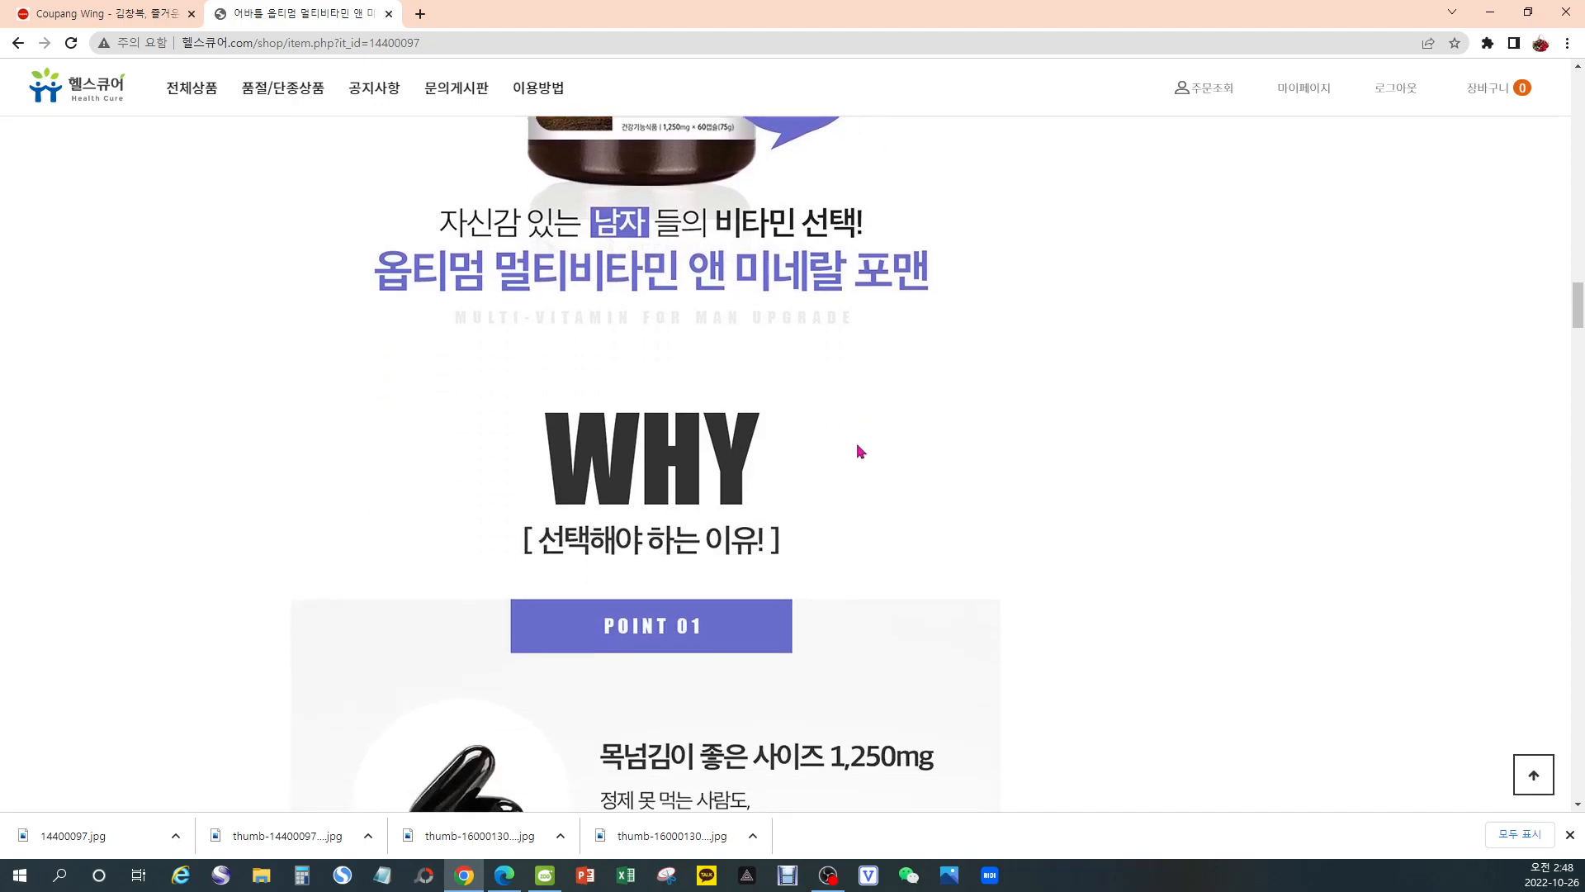
Examine the ingredient tables in the detail image, covering the fat-soluble vitamins, water-soluble vitamins and minerals
scroll(859, 451, "down", 10)
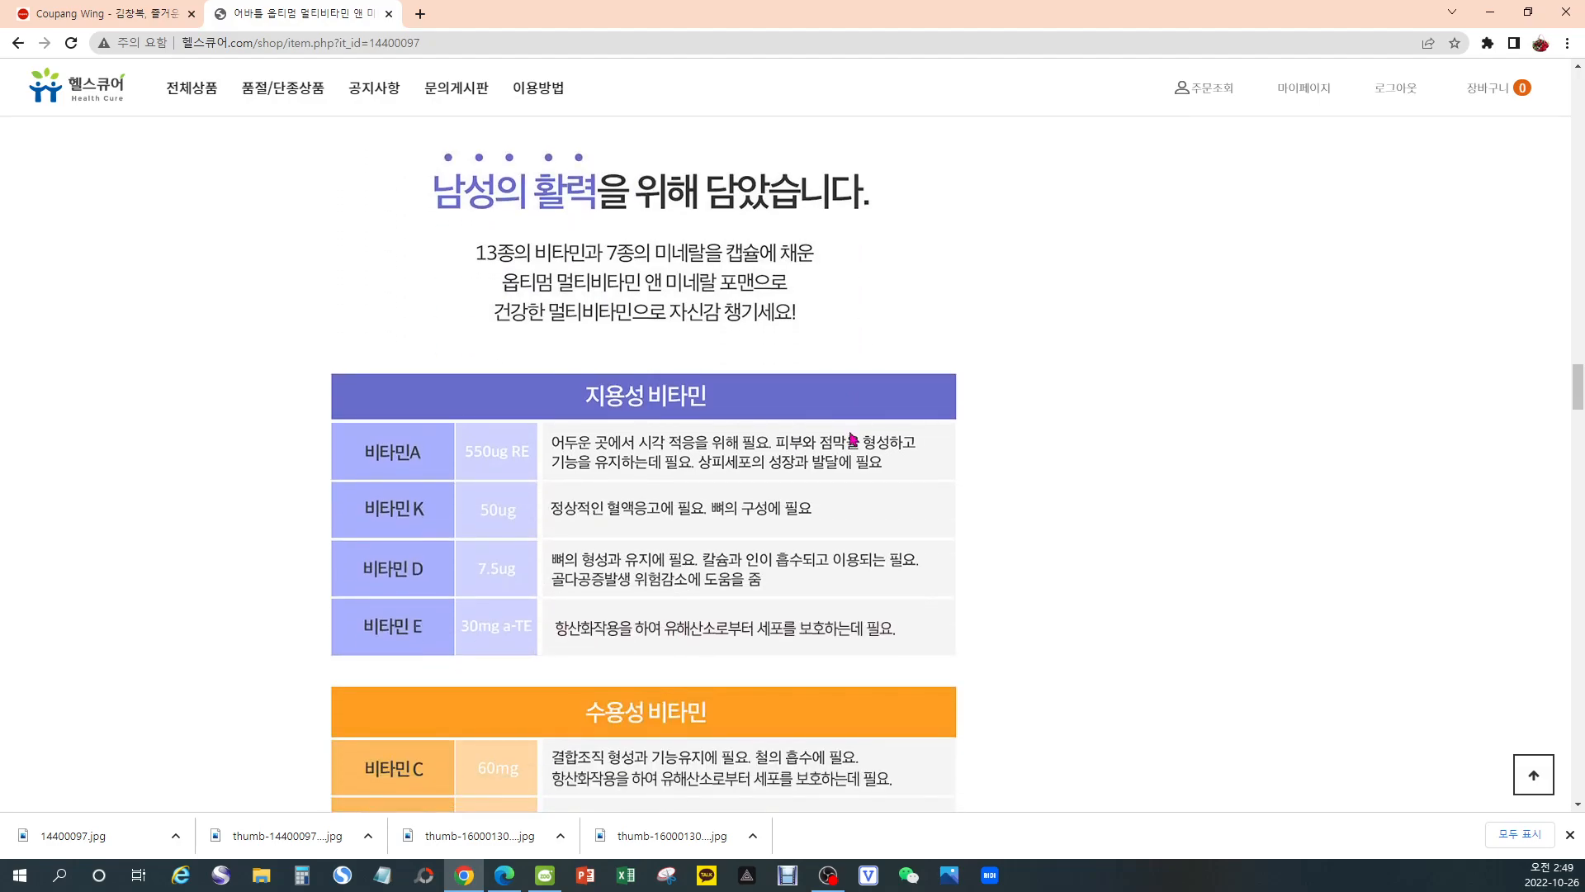
scroll(1047, 406, "down", 2)
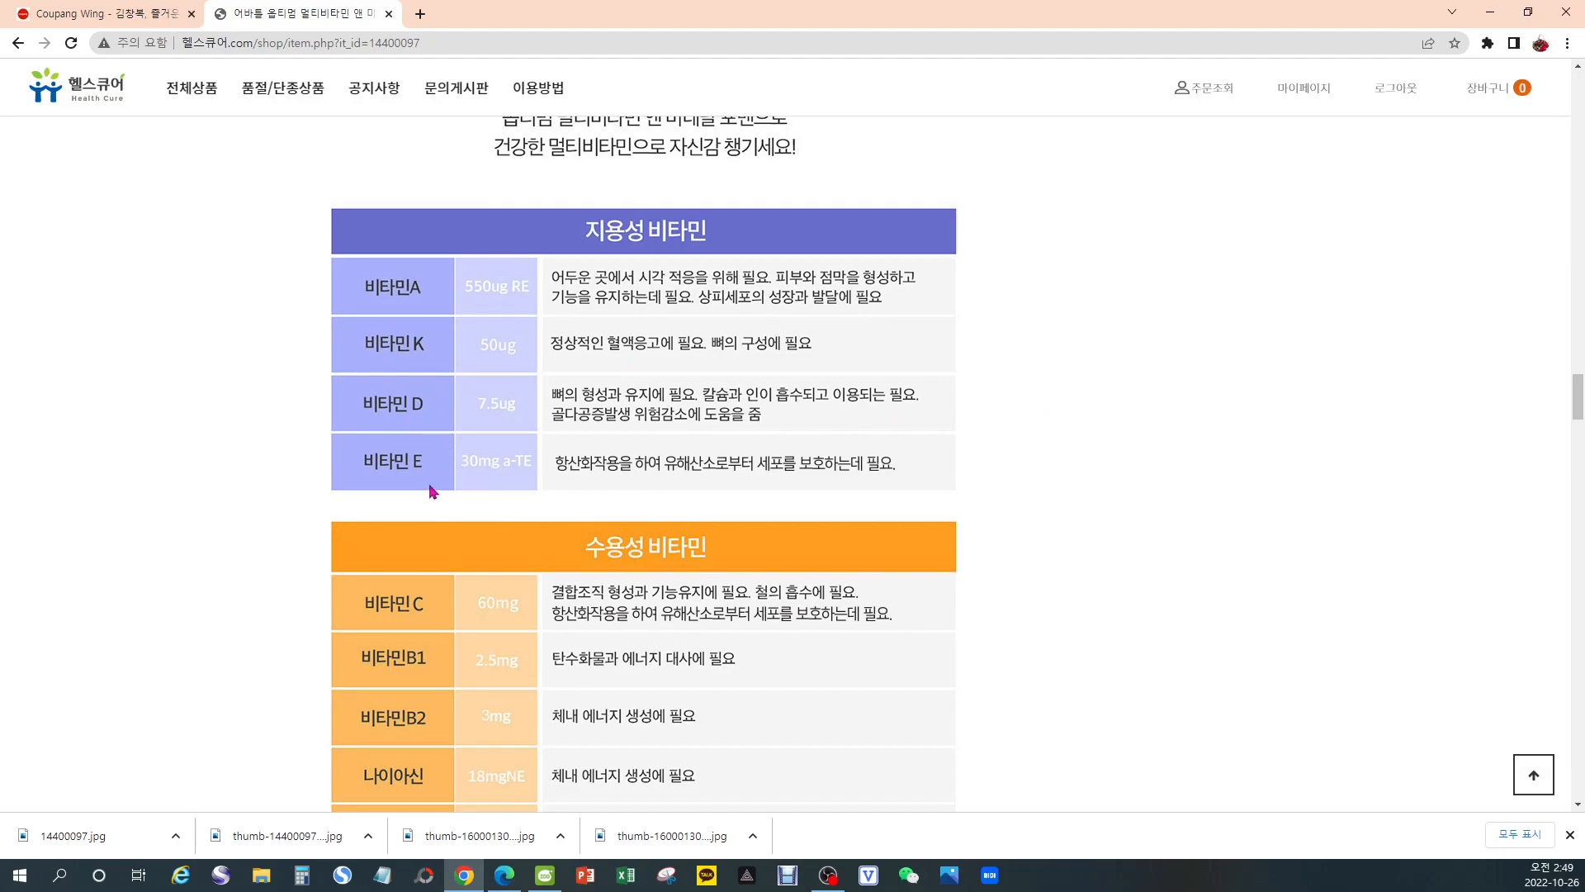
scroll(1152, 611, "down", 2)
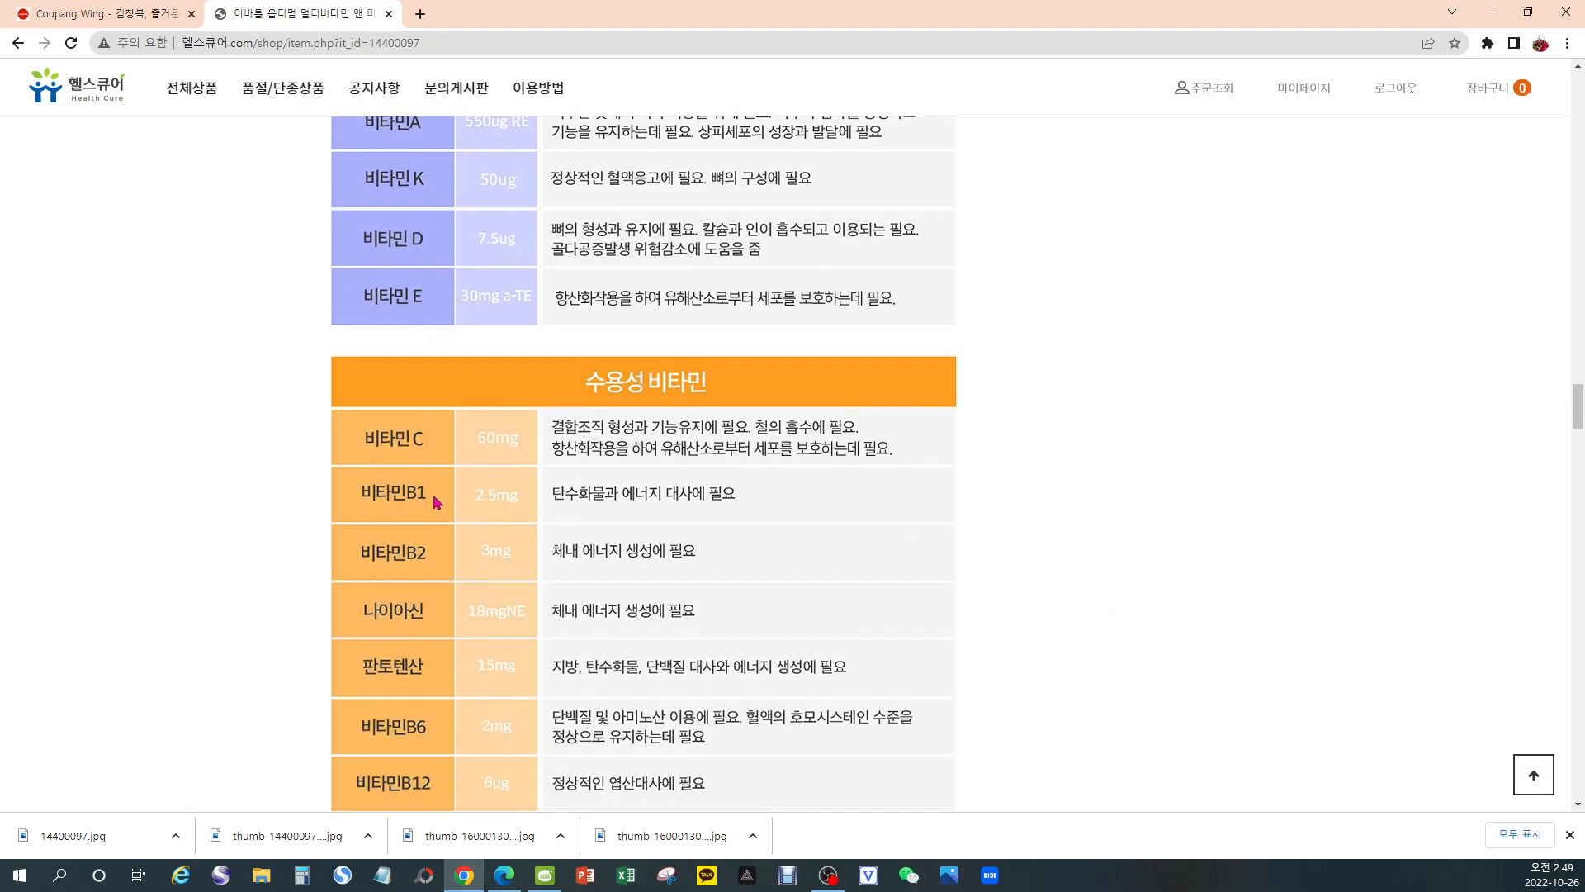
scroll(421, 529, "down", 2)
scroll(426, 530, "down", 1)
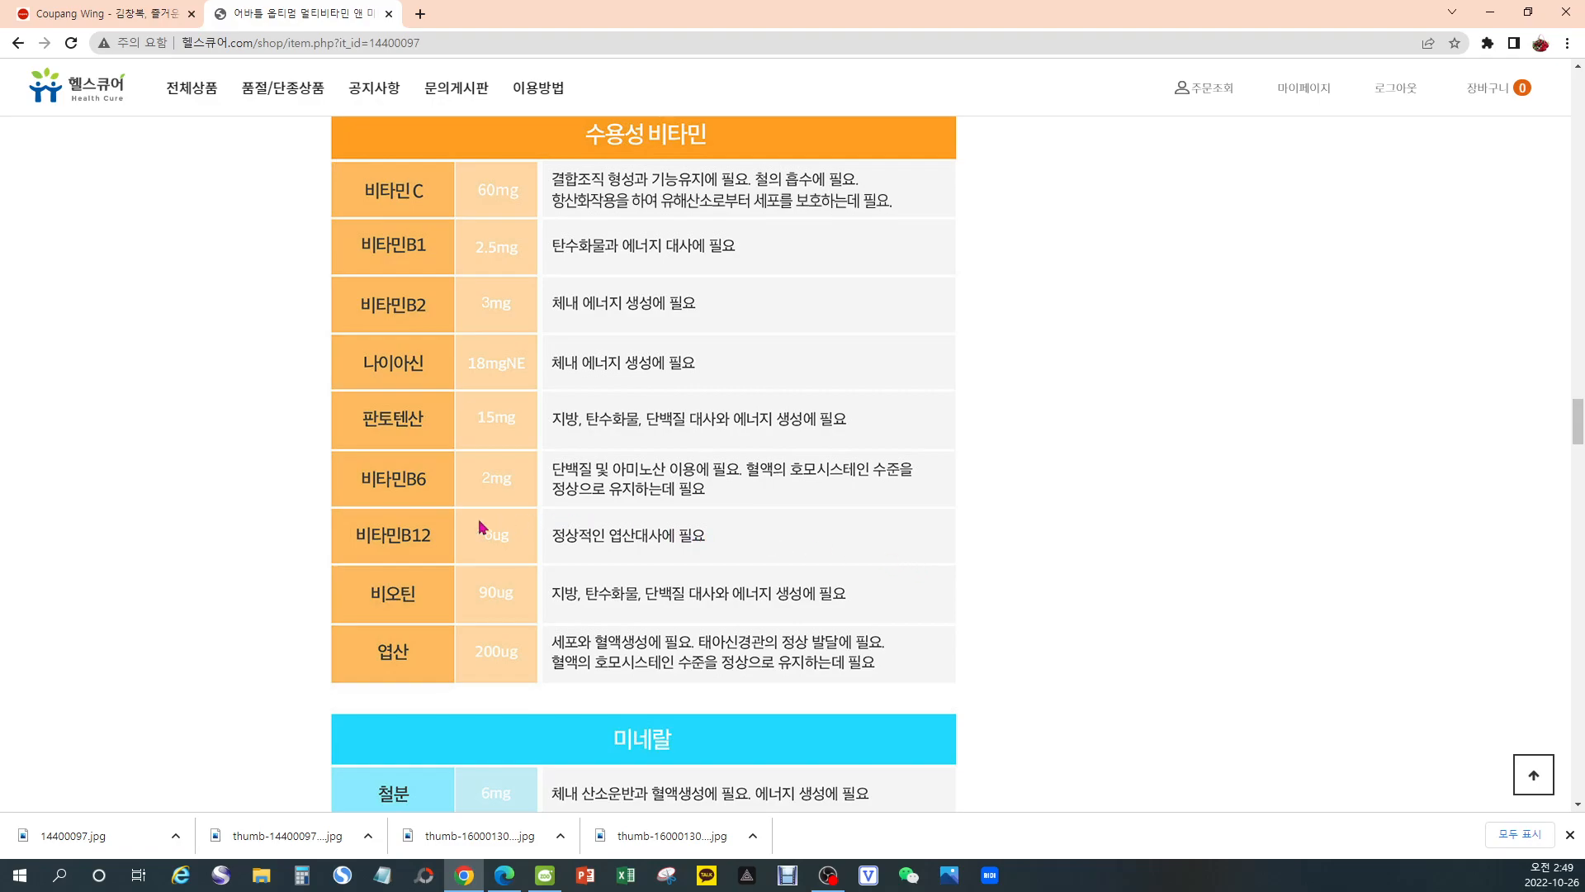
scroll(420, 522, "down", 2)
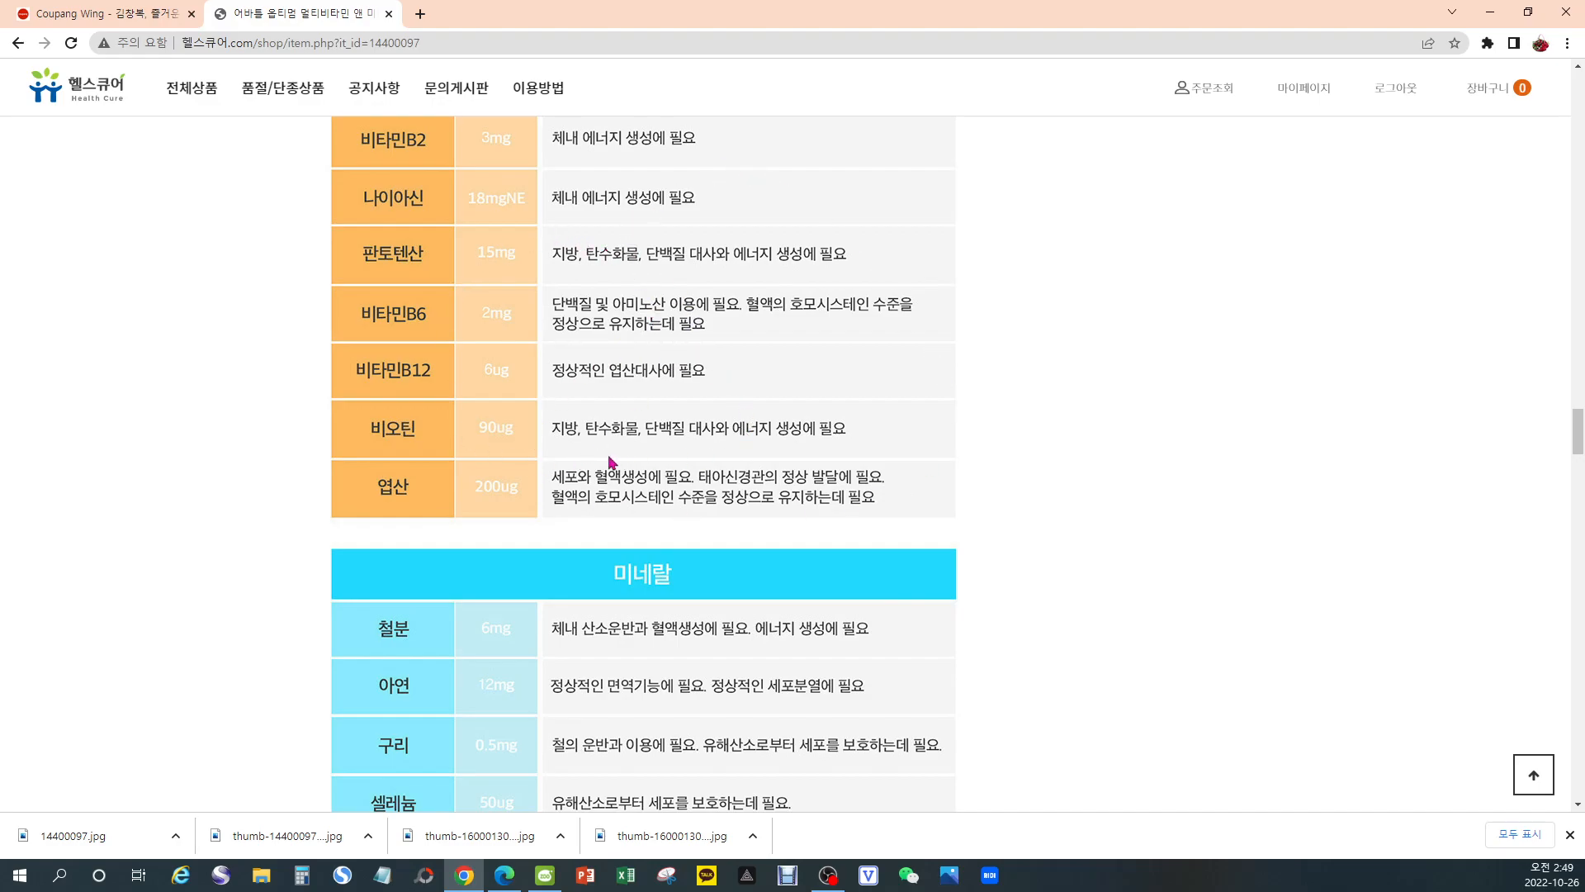
scroll(432, 435, "down", 4)
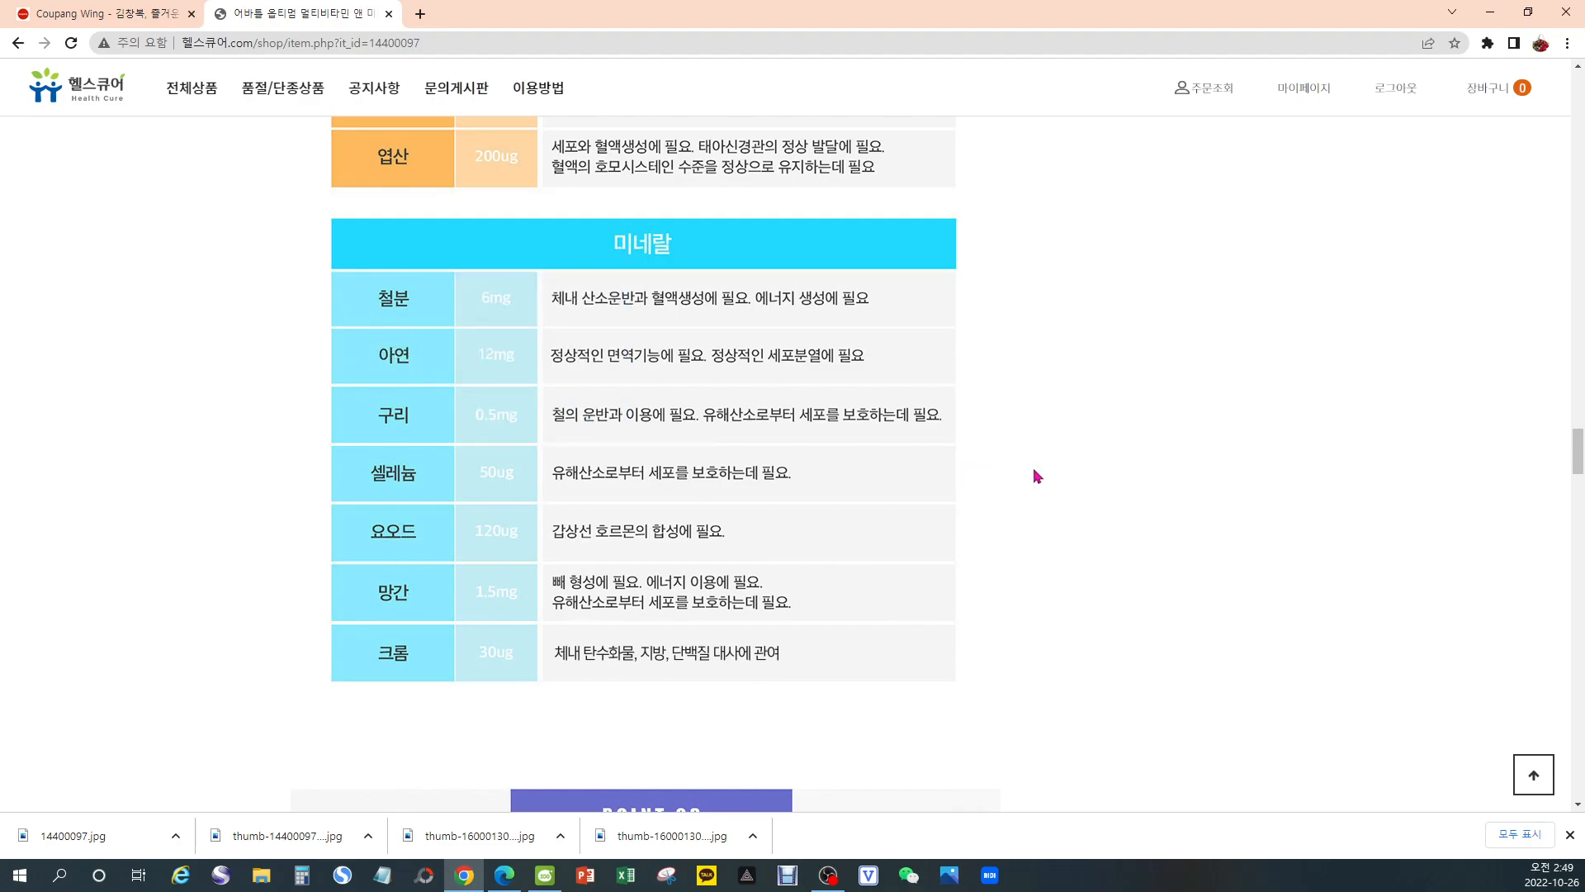
Examine the POINT 03 section on daily capsule intake and the POINT 04 section on the product's US origin
scroll(1073, 545, "down", 6)
scroll(1023, 570, "down", 1)
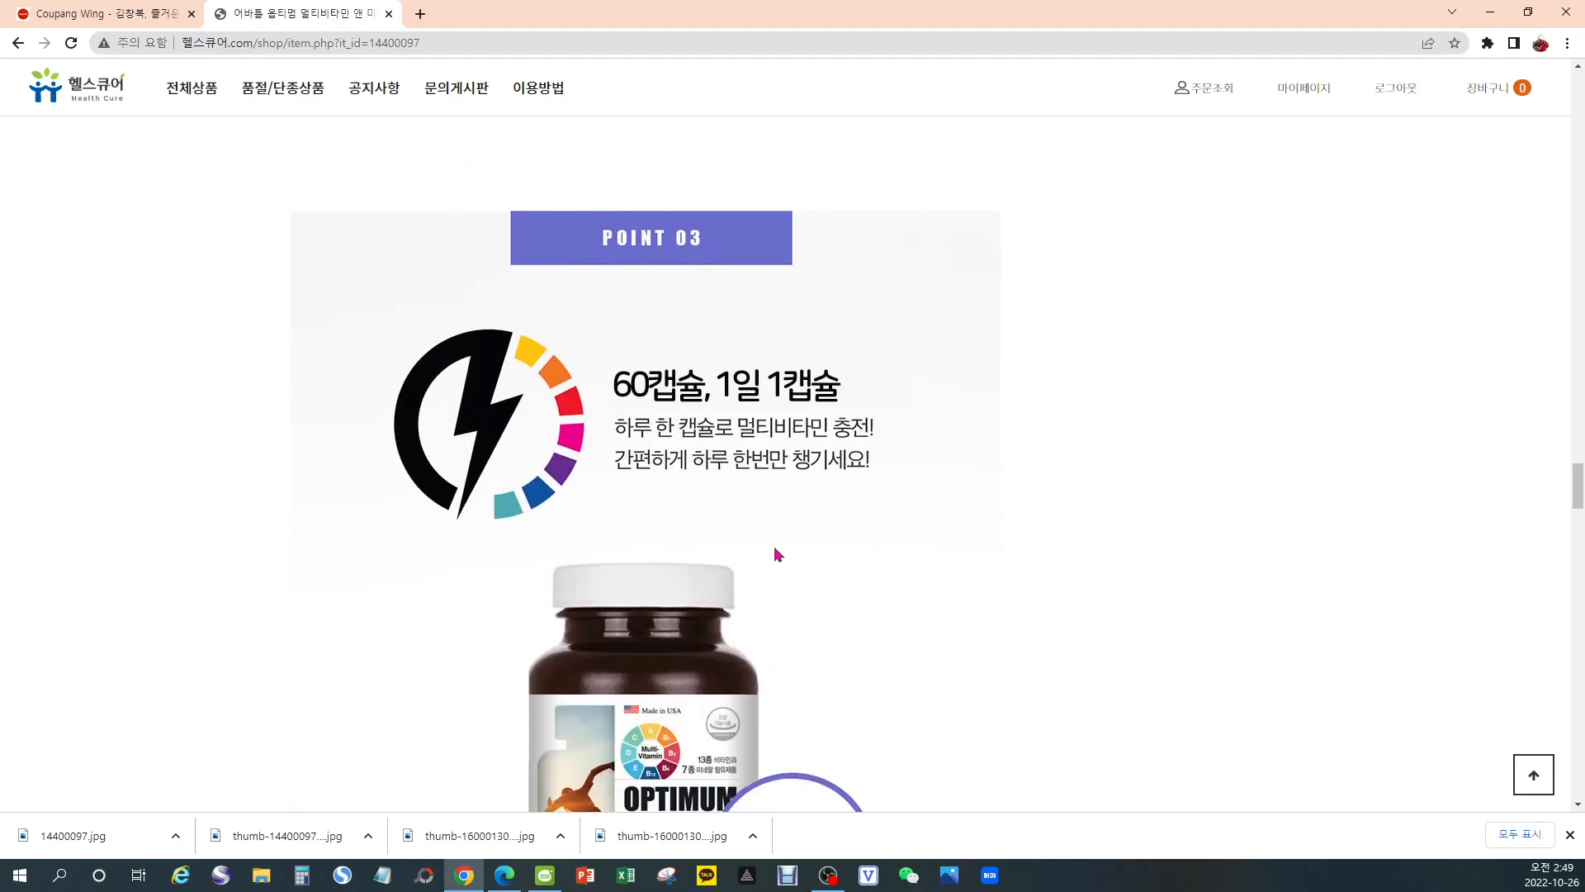
scroll(625, 527, "down", 6)
scroll(624, 527, "down", 3)
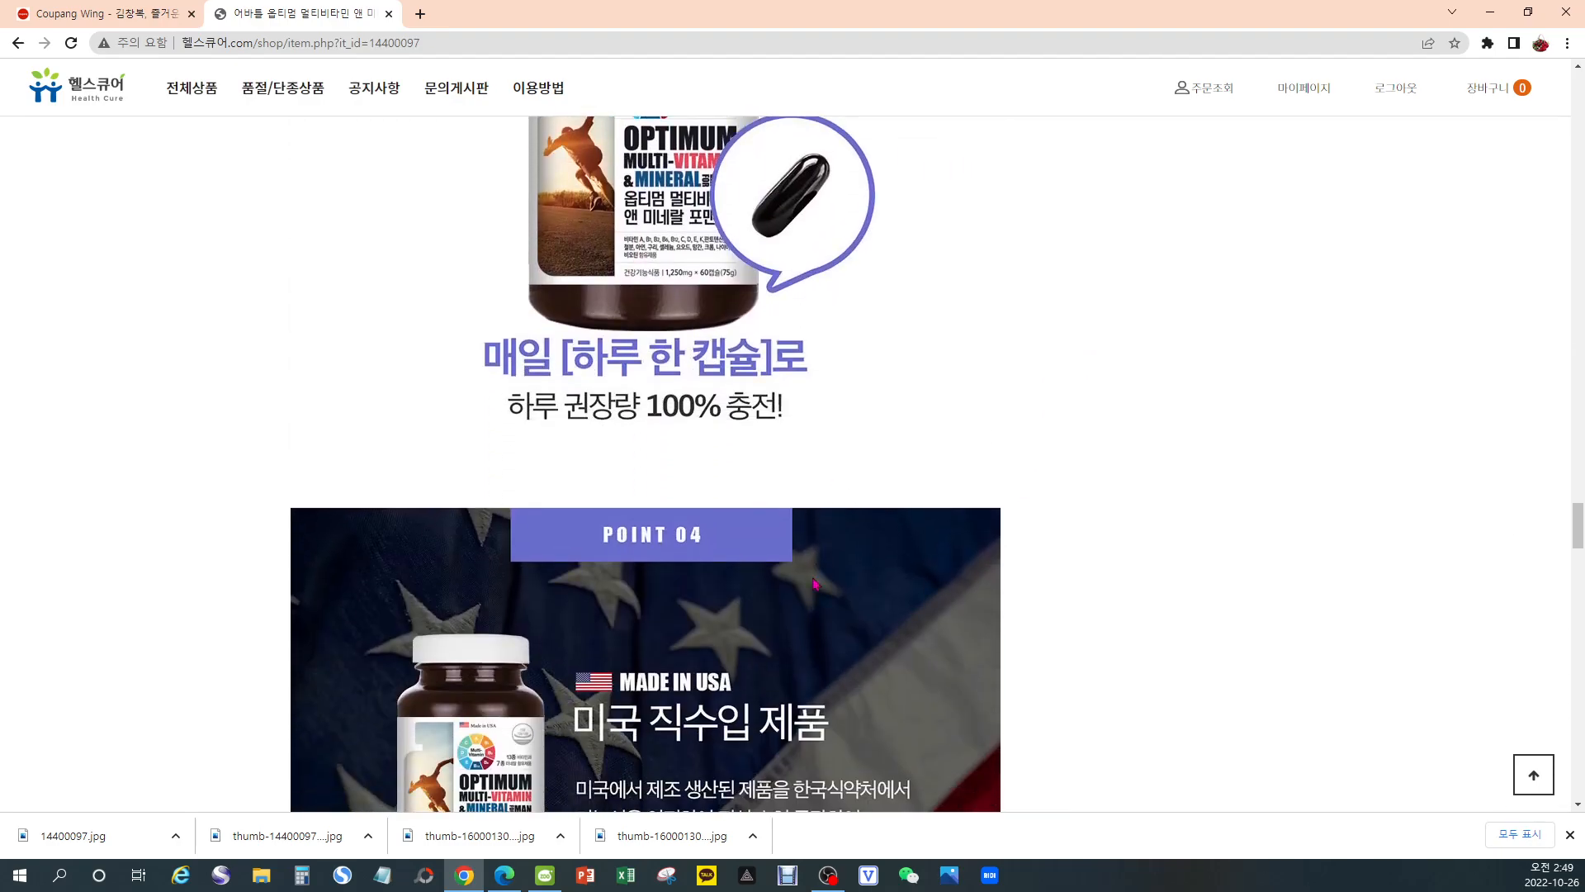
scroll(808, 572, "down", 5)
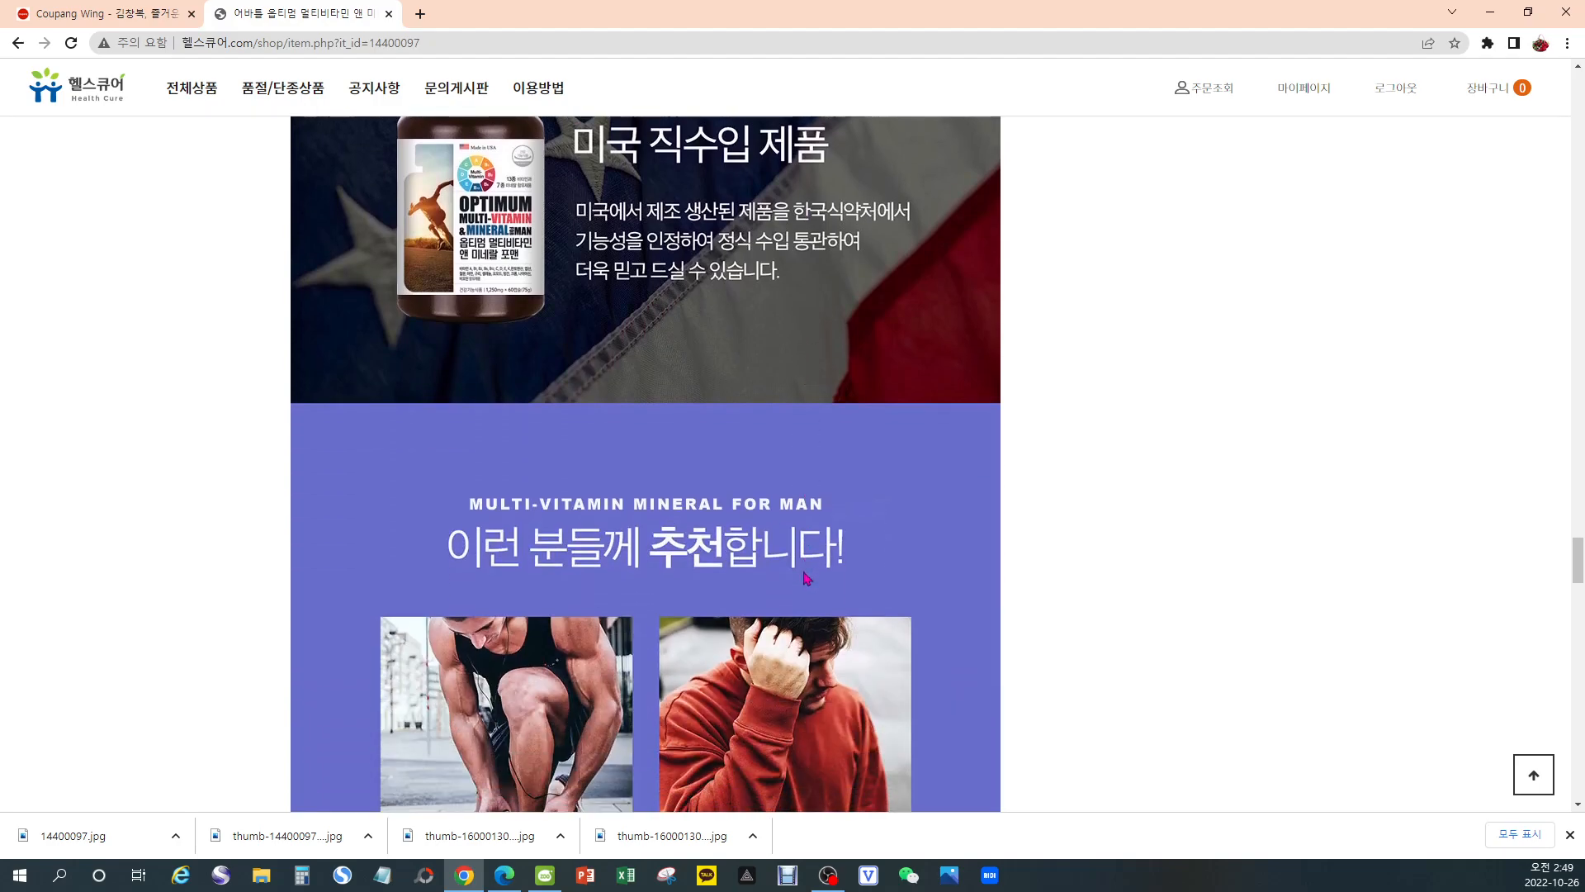
scroll(797, 575, "up", 1)
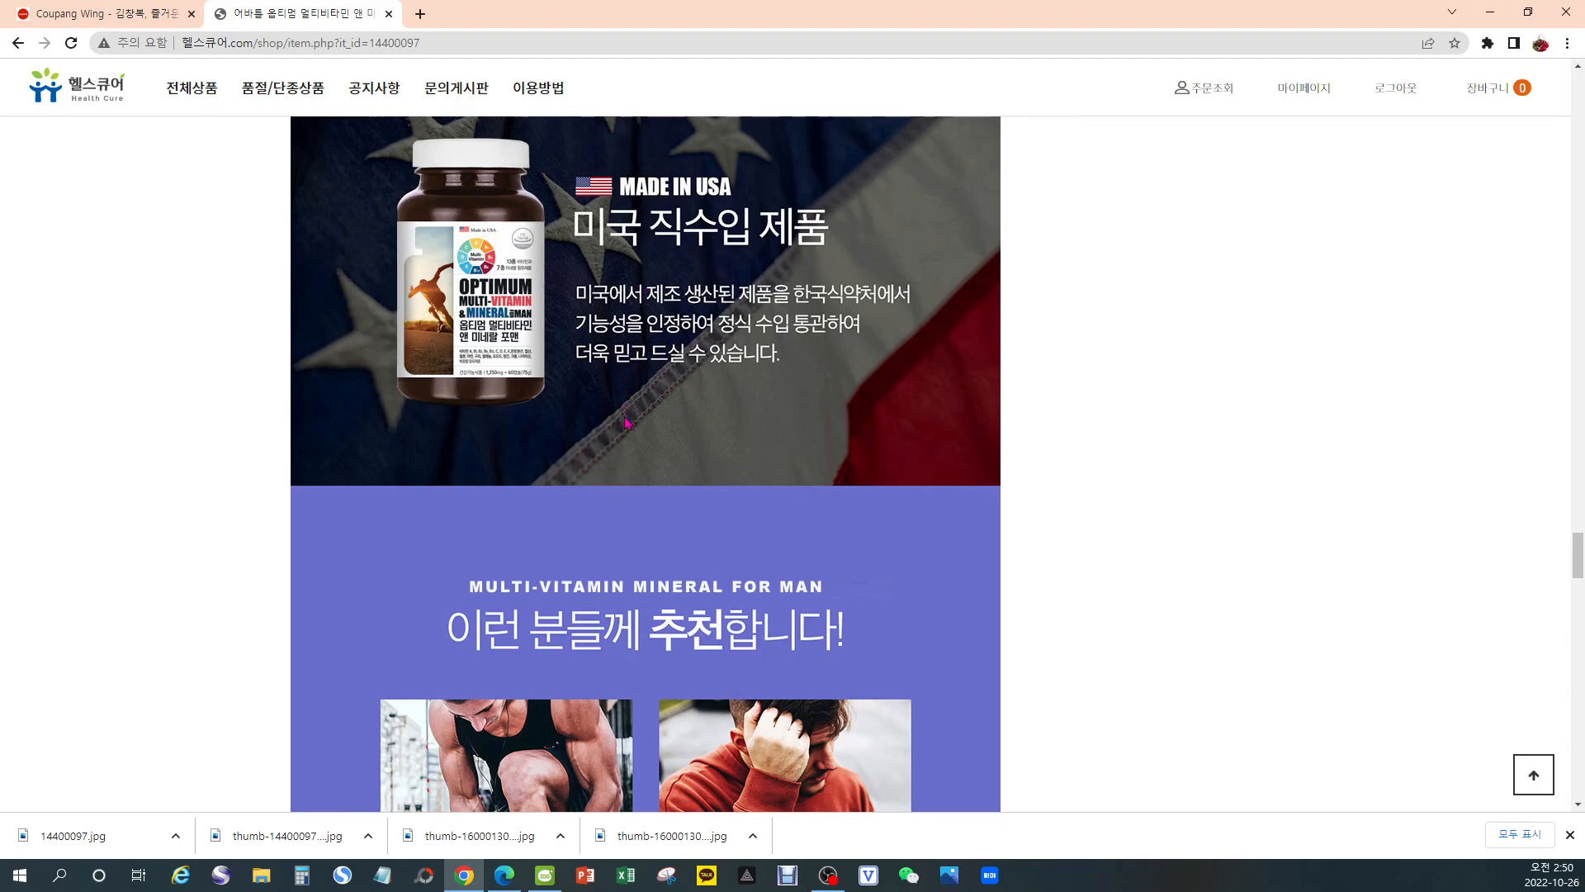
Examine the rest of the detail image: the recommended-user cards, reasons for taking multivitamins, storage tips and label information
scroll(628, 406, "down", 3)
scroll(628, 422, "down", 13)
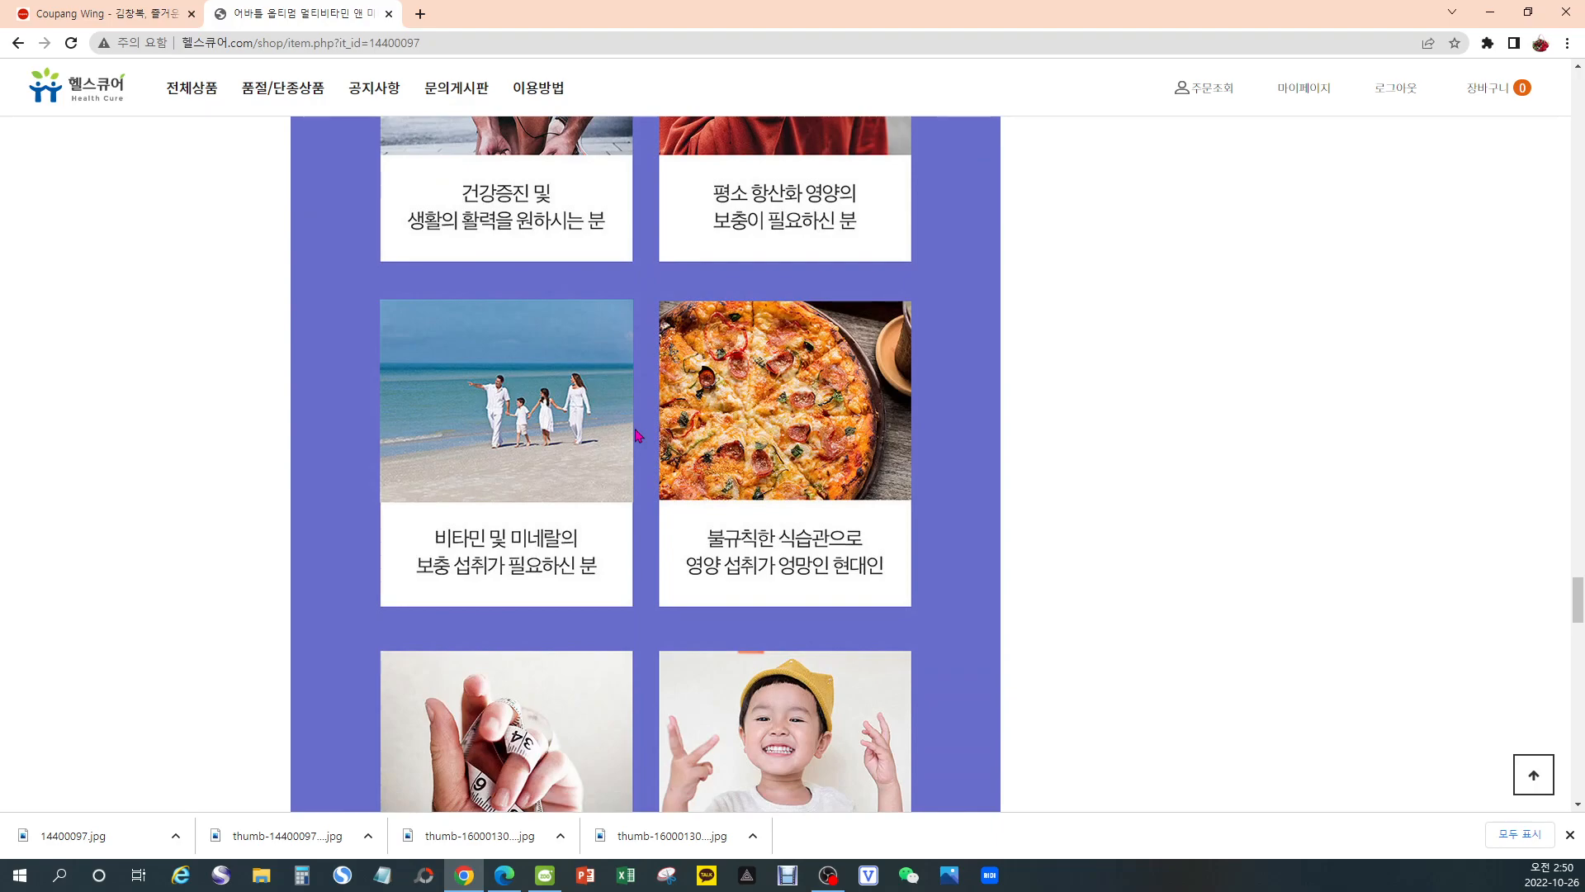
scroll(639, 435, "down", 10)
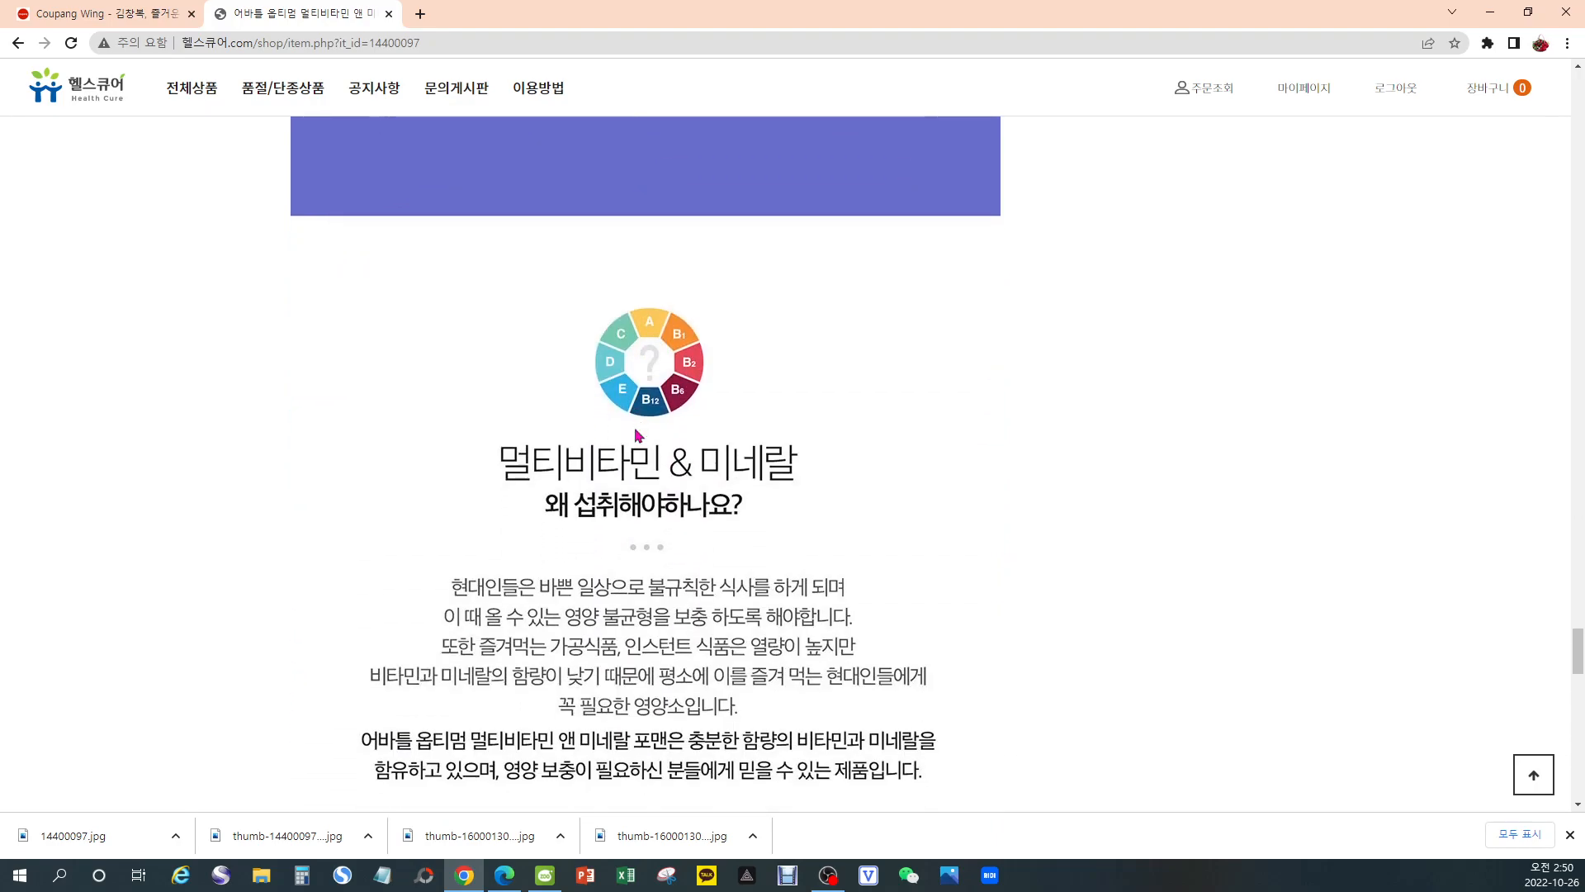
scroll(636, 436, "down", 7)
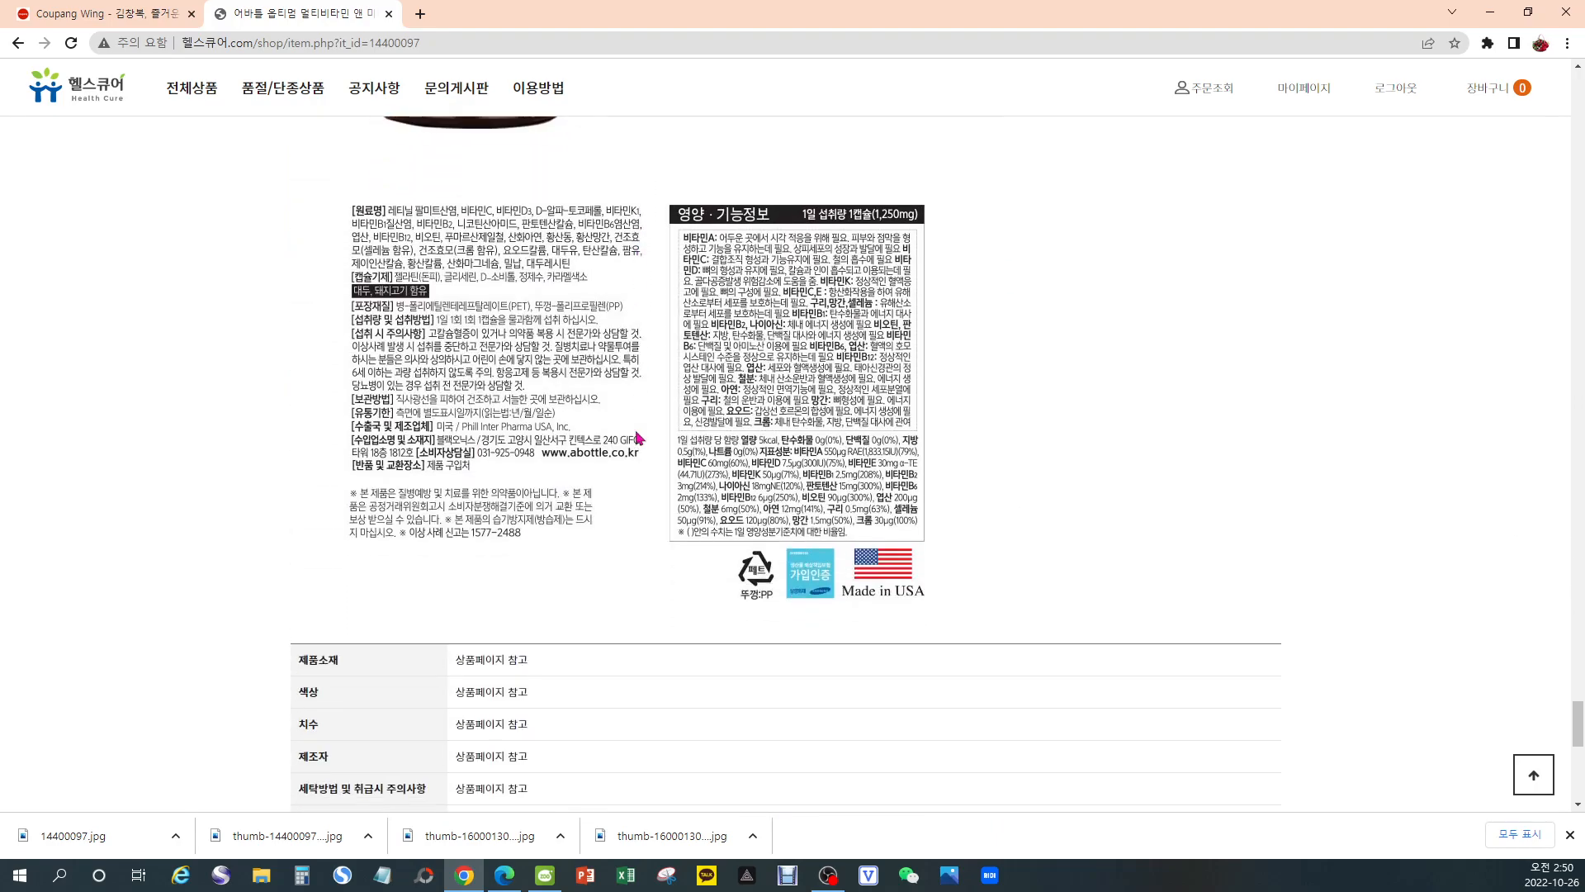
scroll(637, 437, "up", 6)
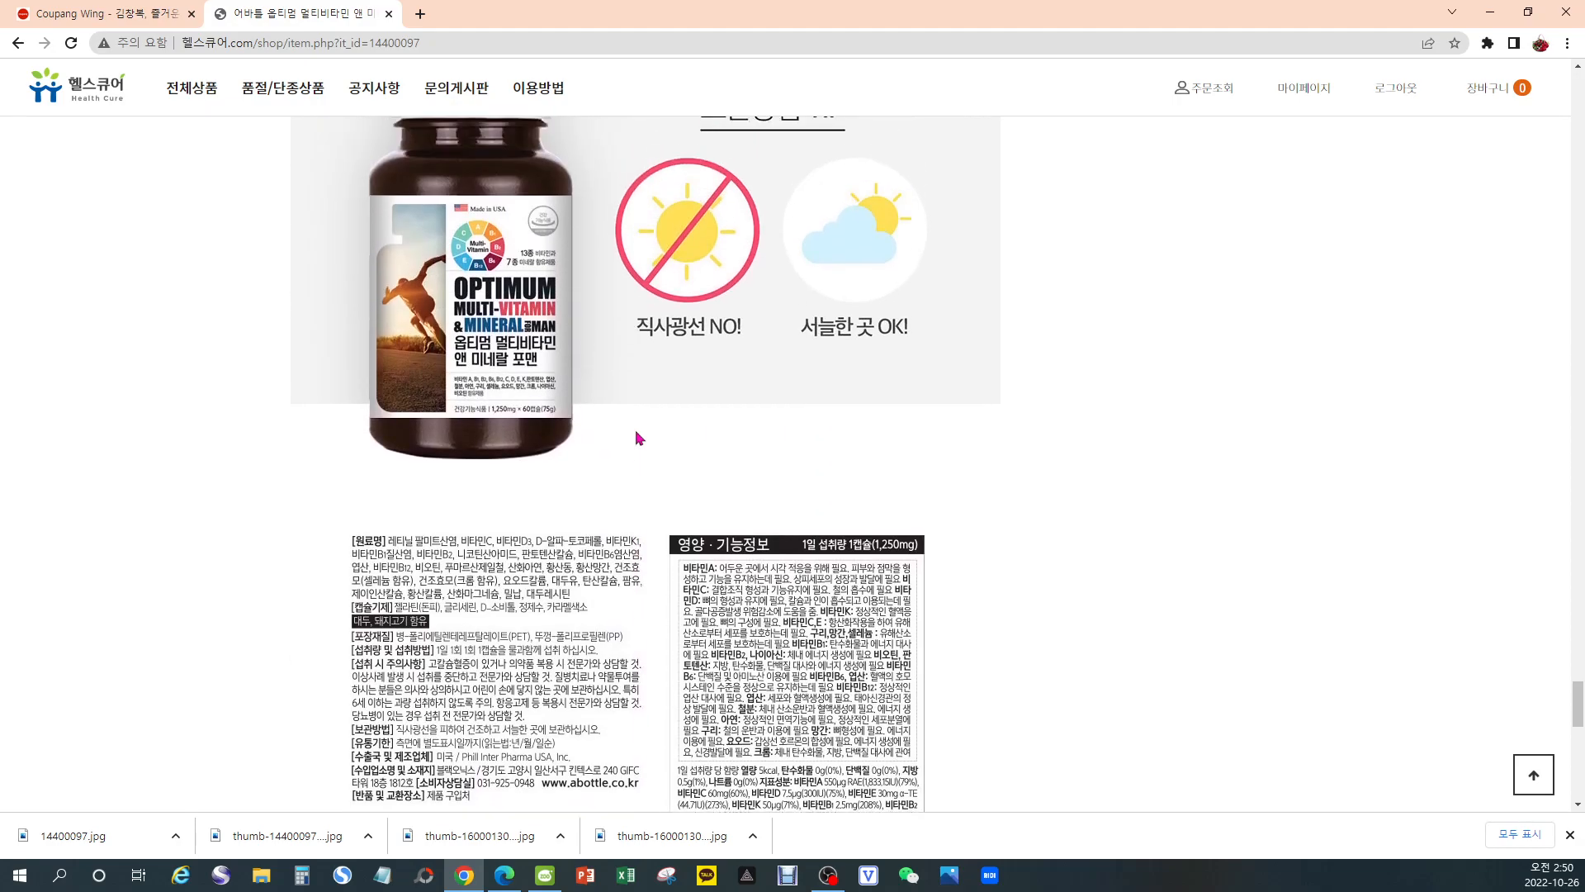
scroll(636, 435, "up", 6)
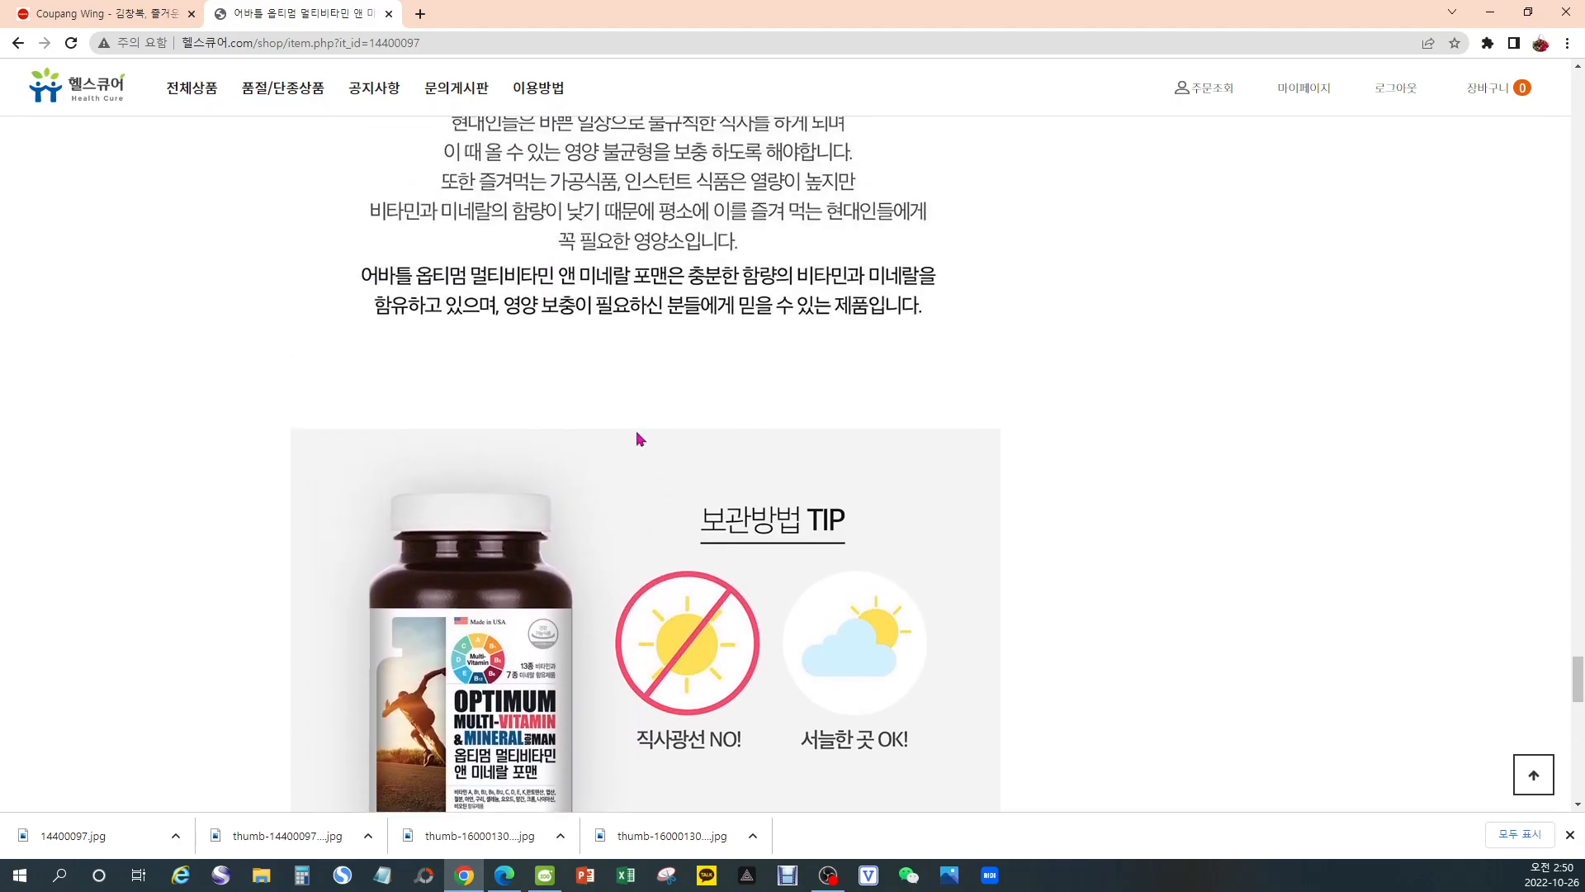
scroll(649, 450, "up", 7)
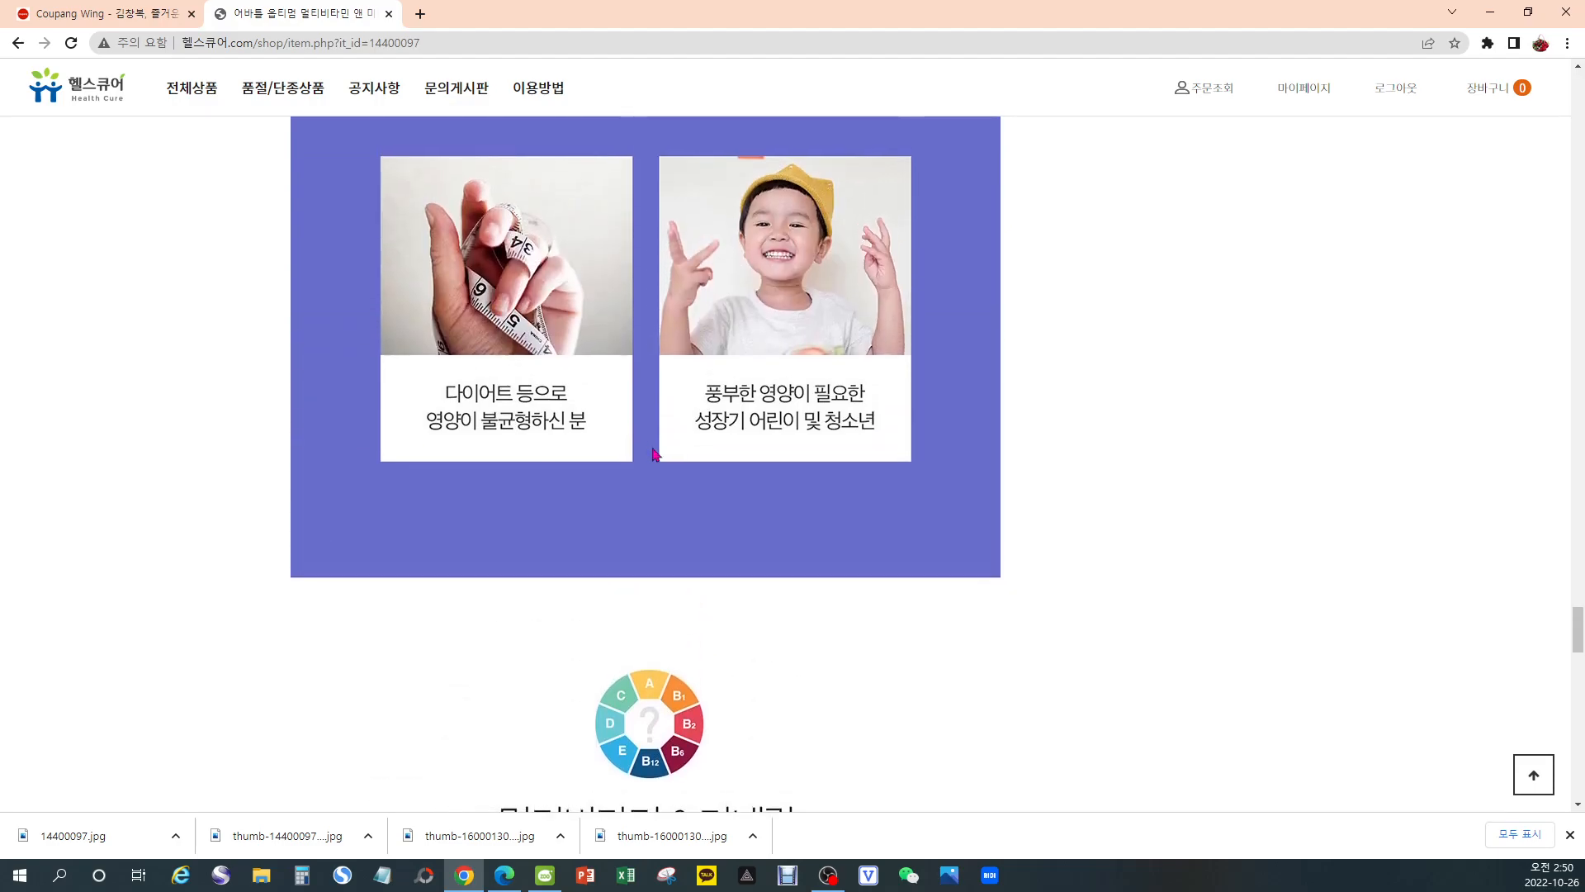
scroll(652, 451, "up", 4)
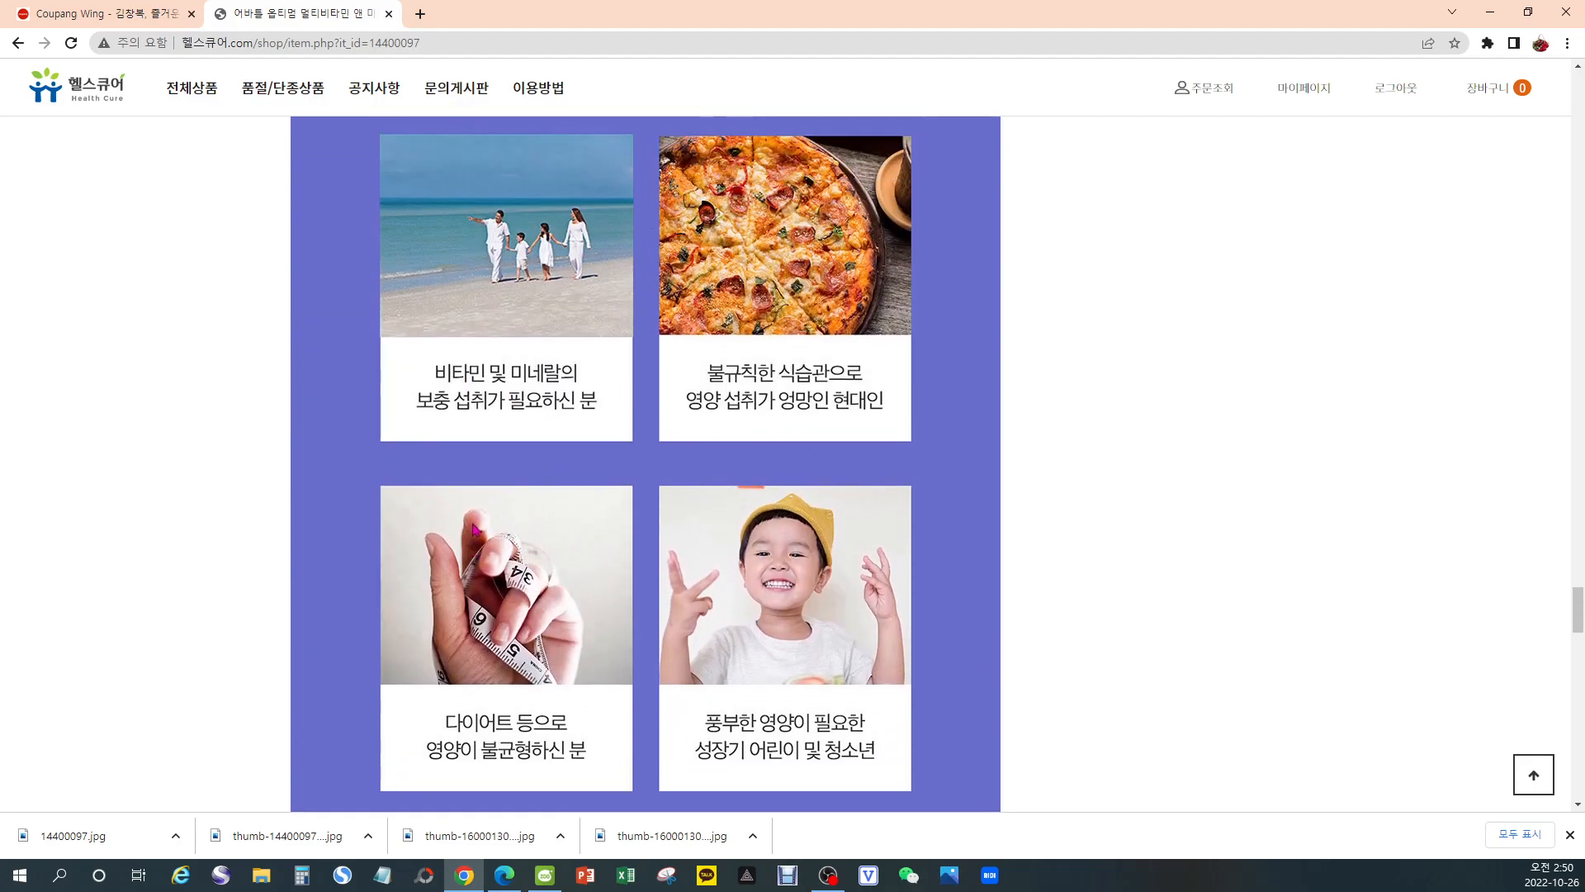
scroll(529, 526, "up", 6)
scroll(529, 526, "up", 7)
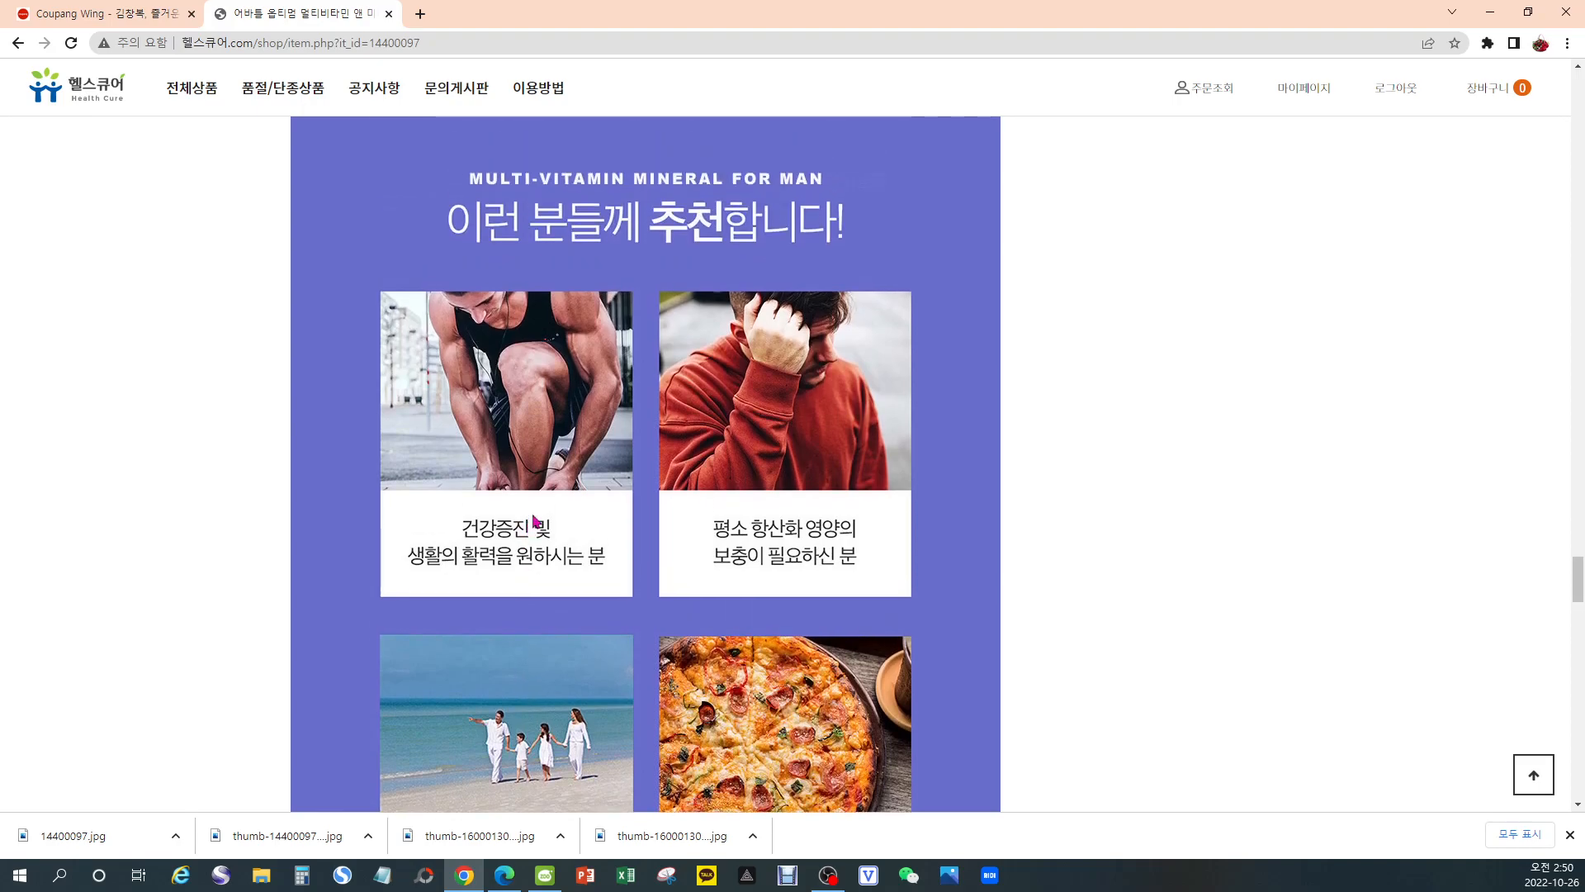
scroll(536, 520, "up", 5)
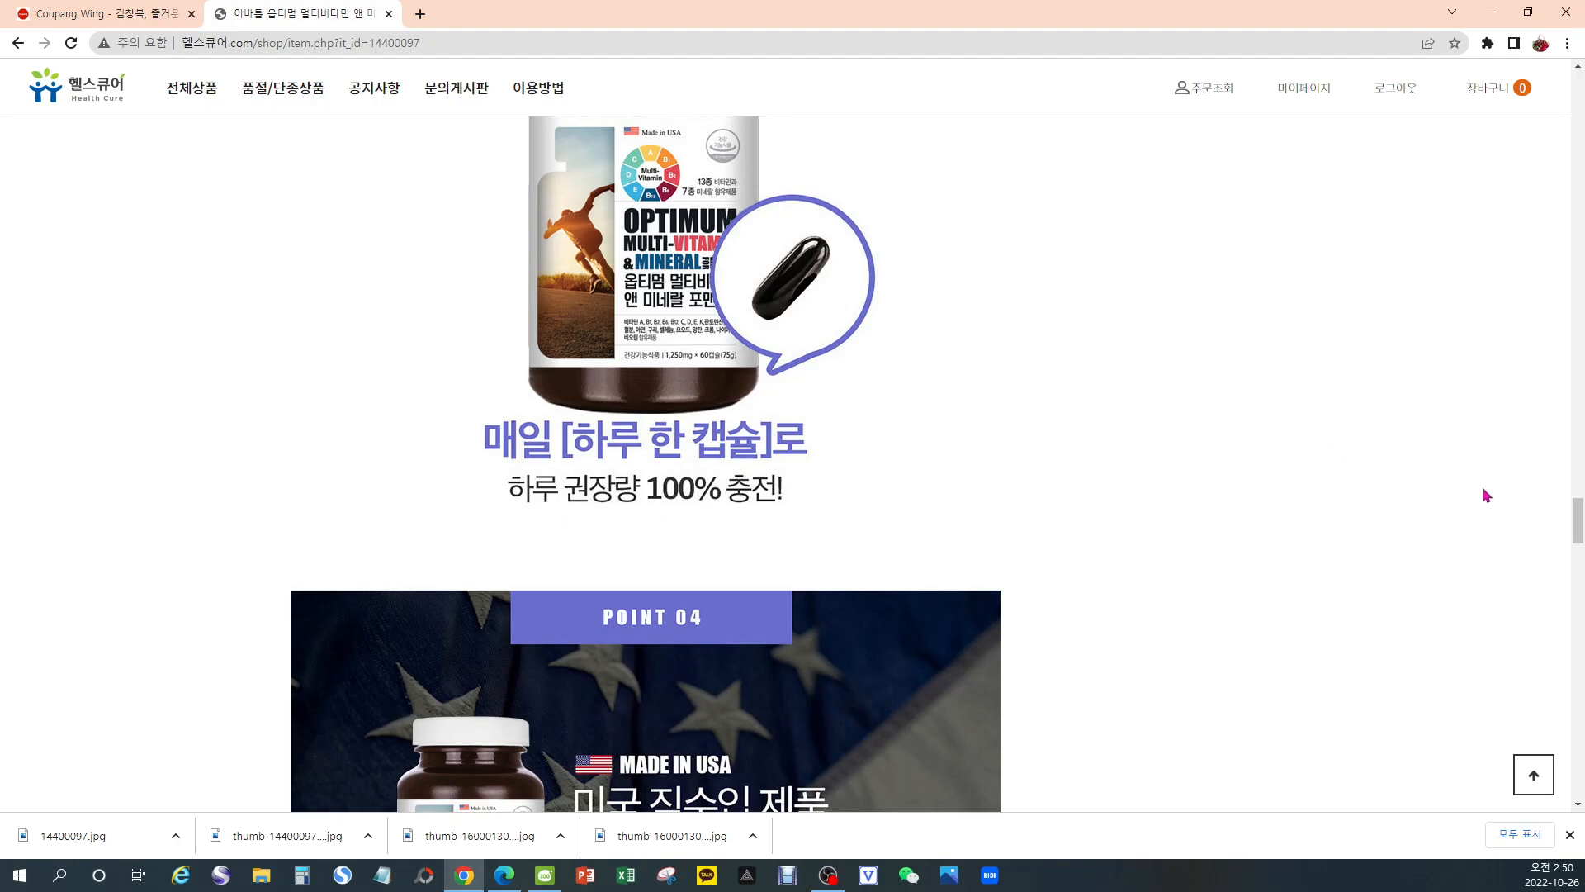
Return to the product summary and check the purchase price (매입가) and the online selling price (온라인판매가)
left_click_drag(1579, 533, 1550, 99)
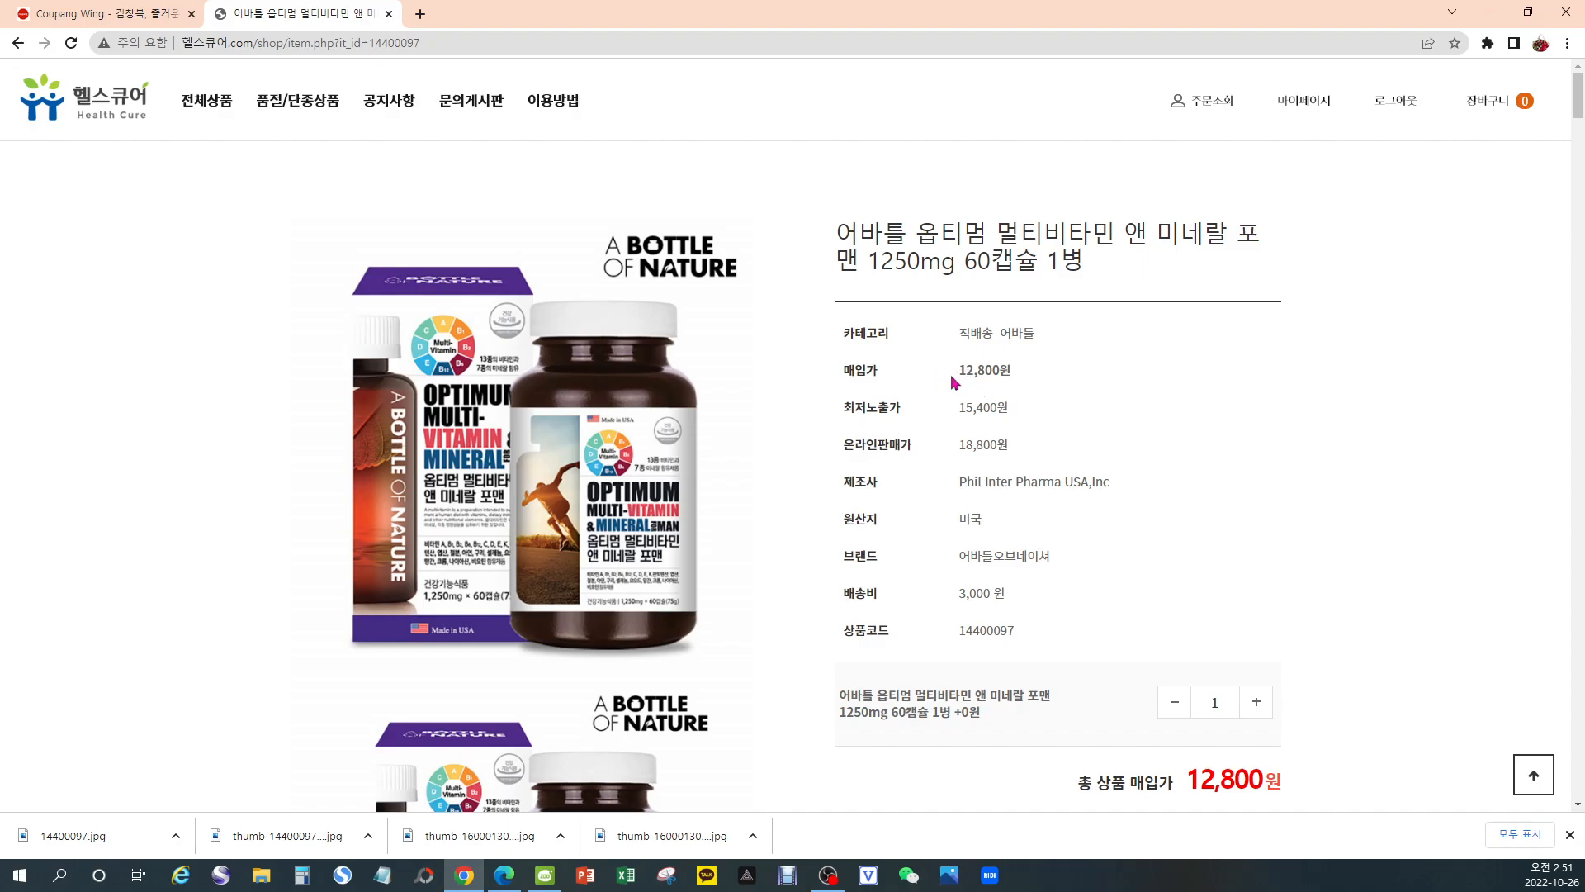
left_click_drag(958, 380, 1014, 383)
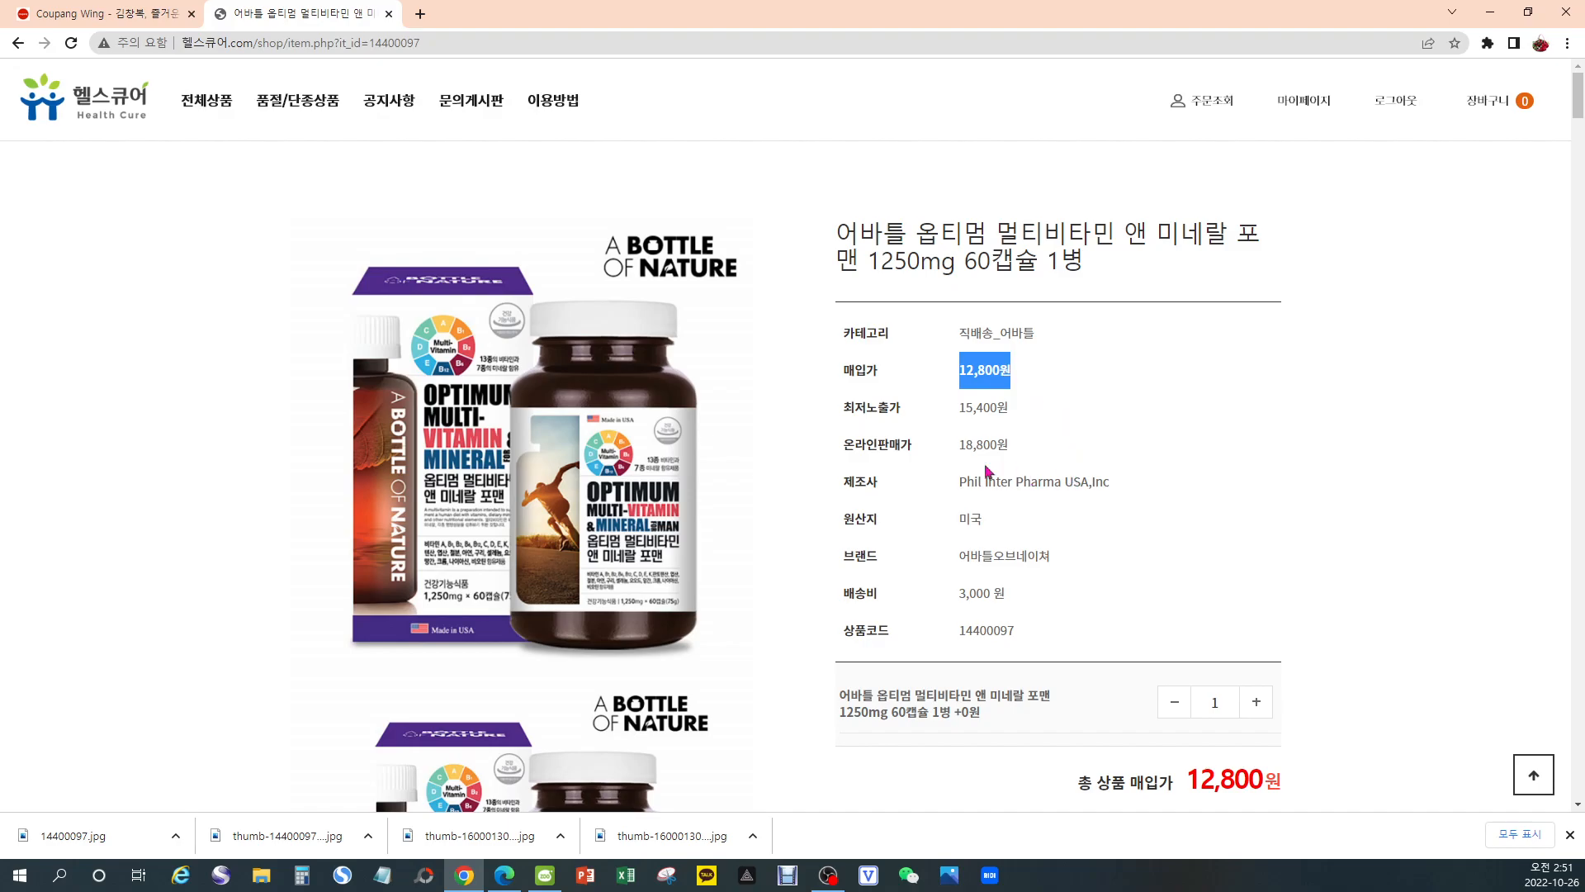
left_click(953, 446)
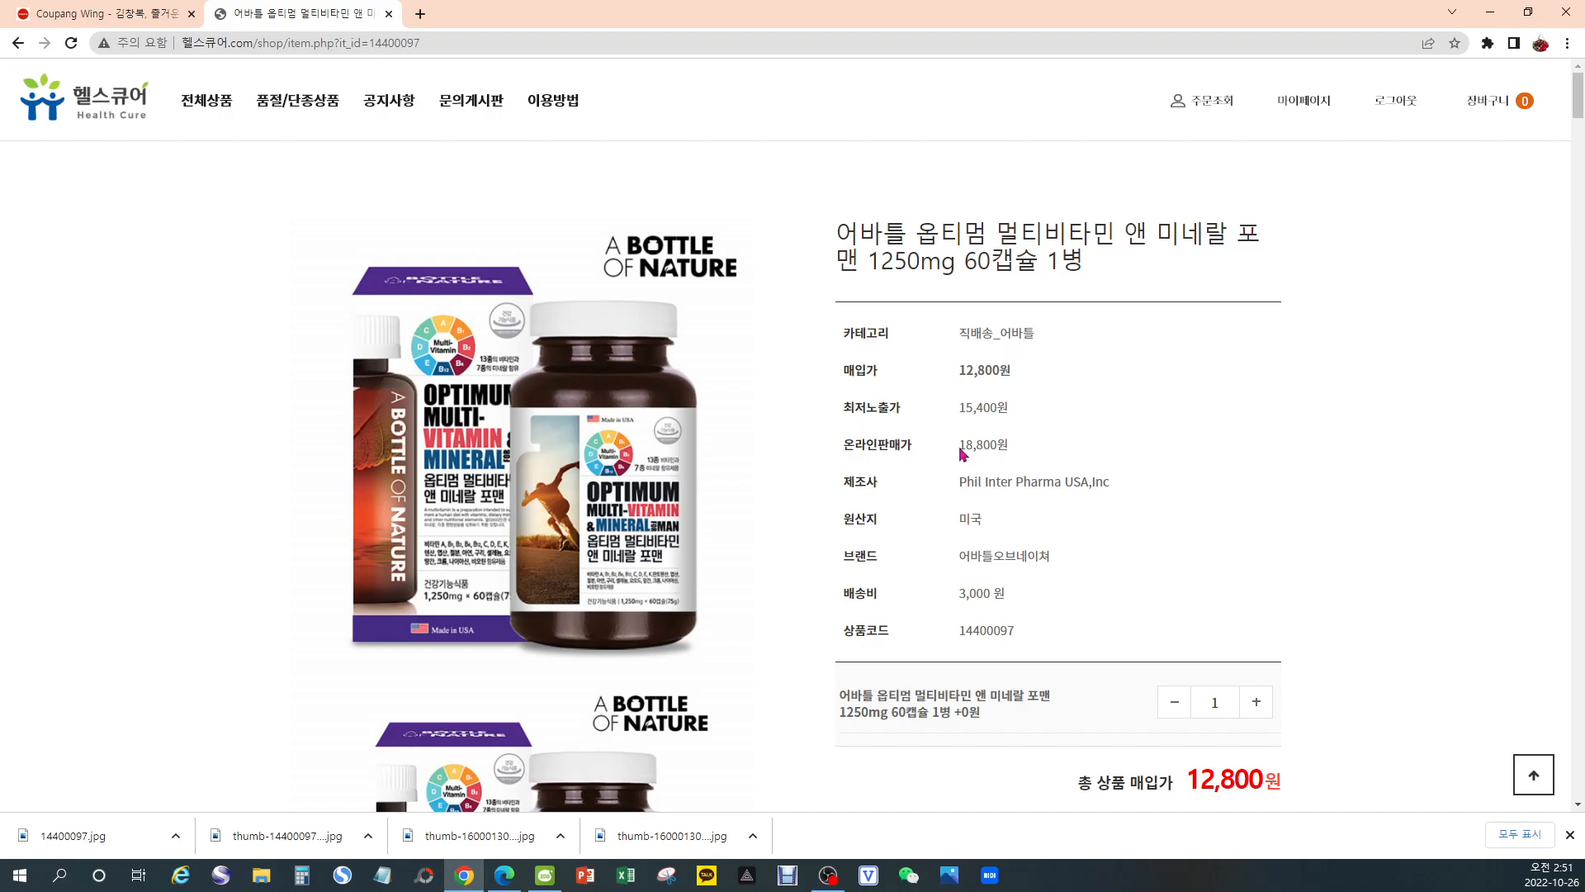
left_click_drag(955, 449, 1005, 450)
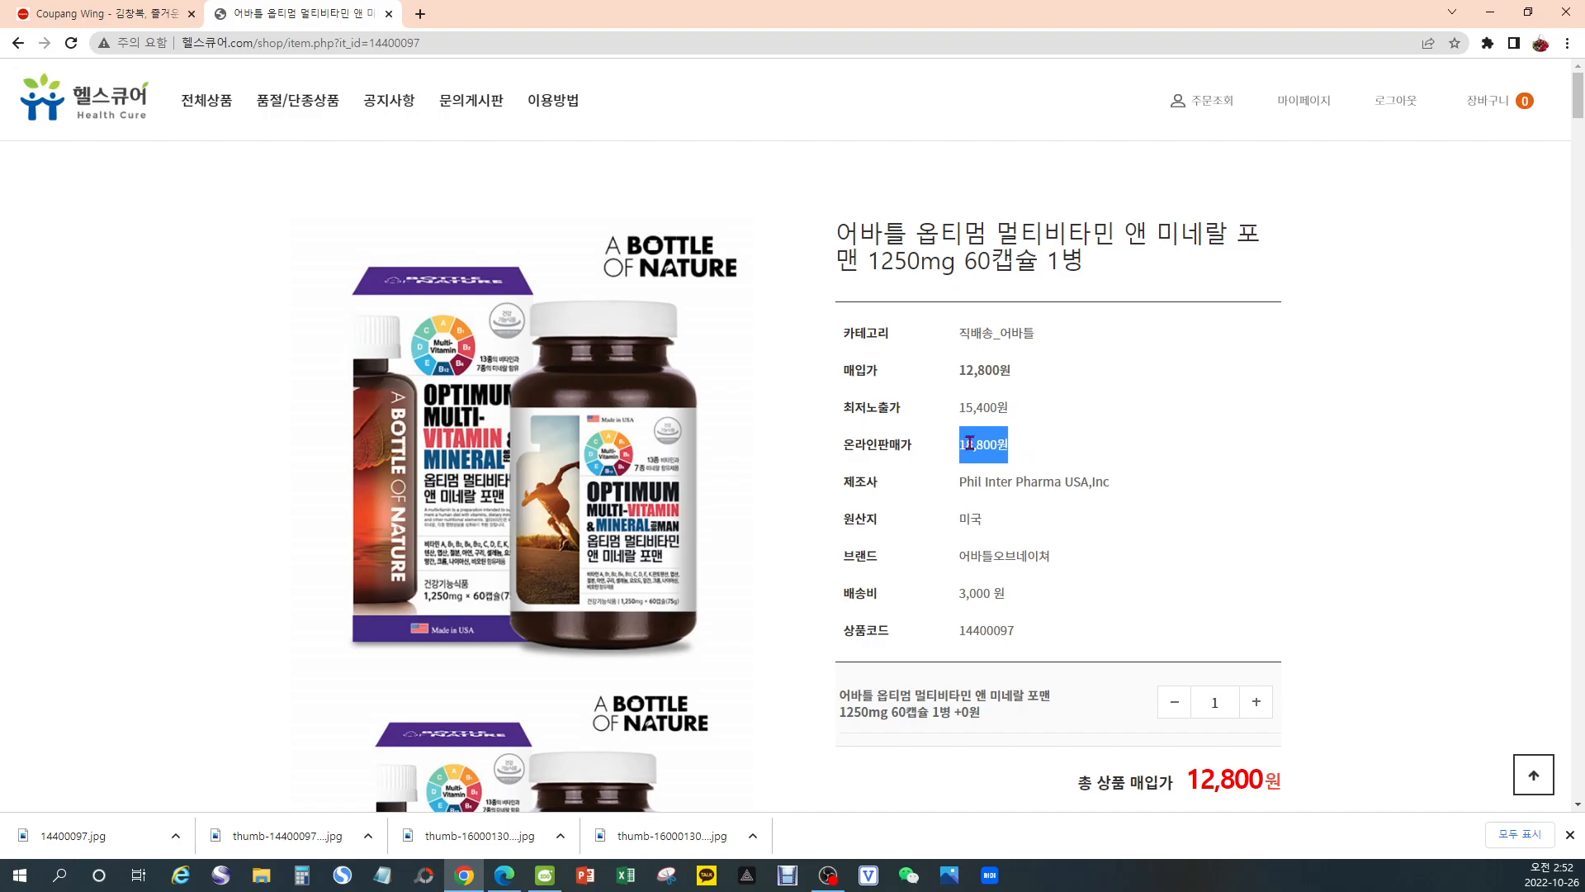
Check the product's shipping fee (배송비), then view the profit preview in the 상품등록 도우미 page and minimize it
left_click(953, 591)
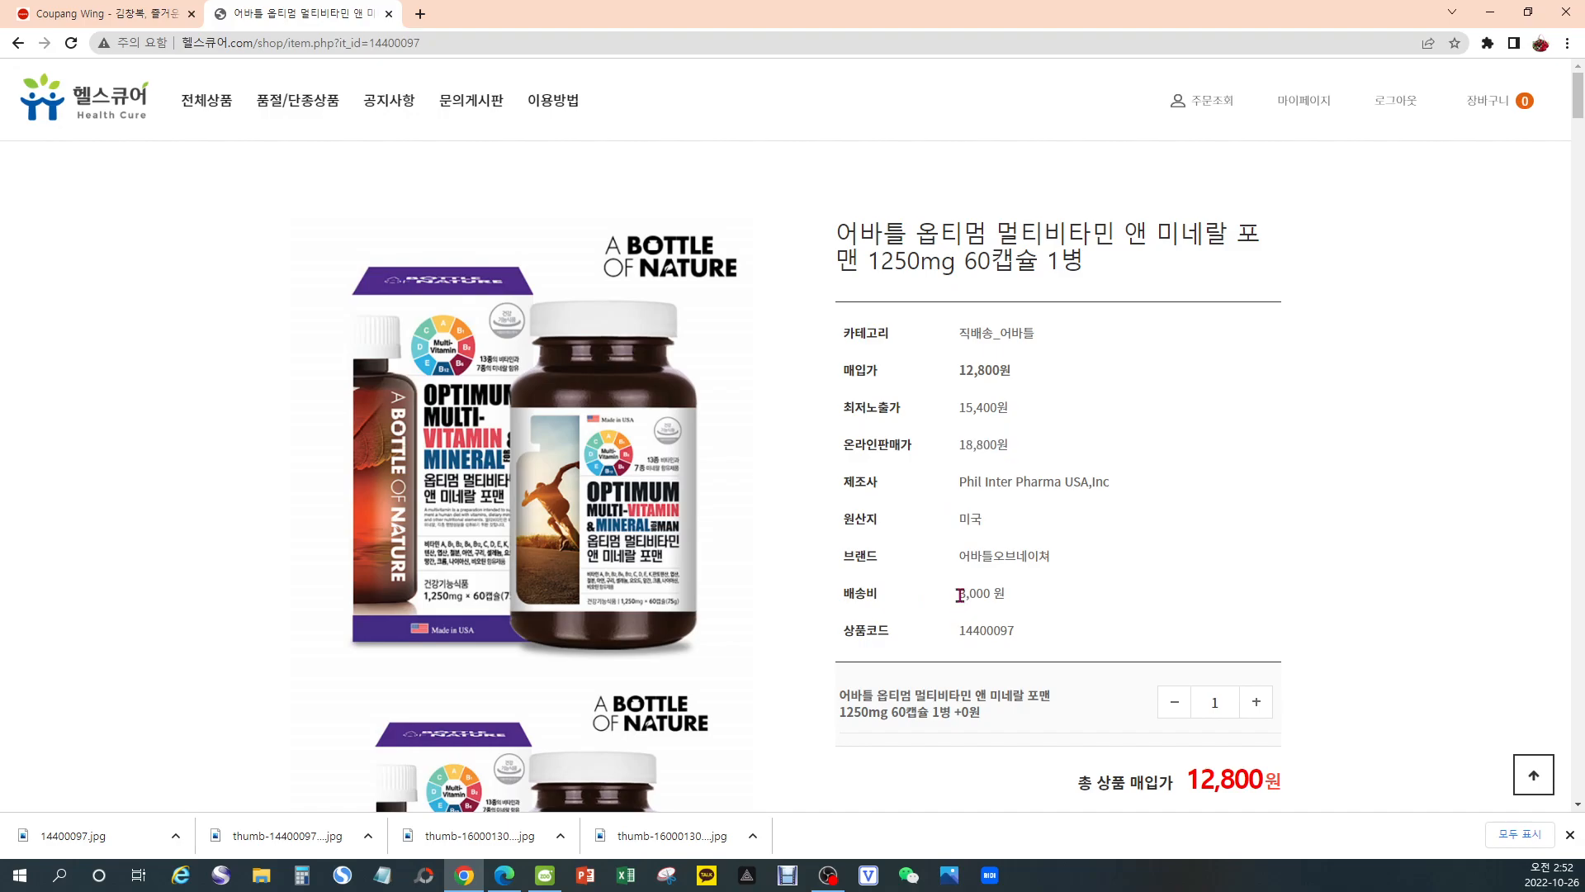
left_click_drag(960, 594, 991, 593)
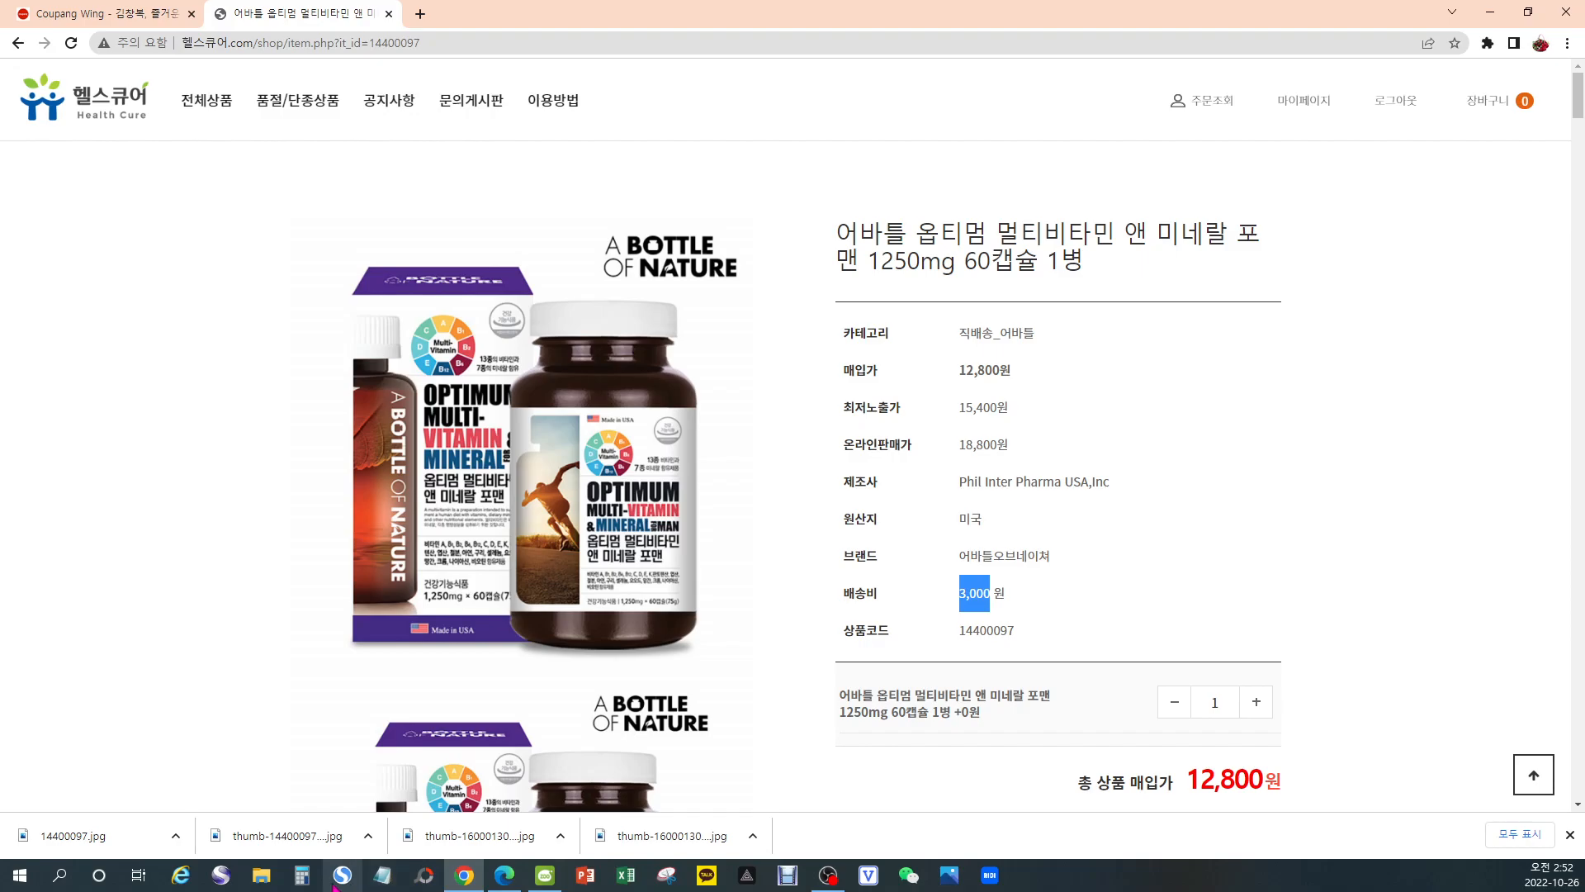
left_click(506, 883)
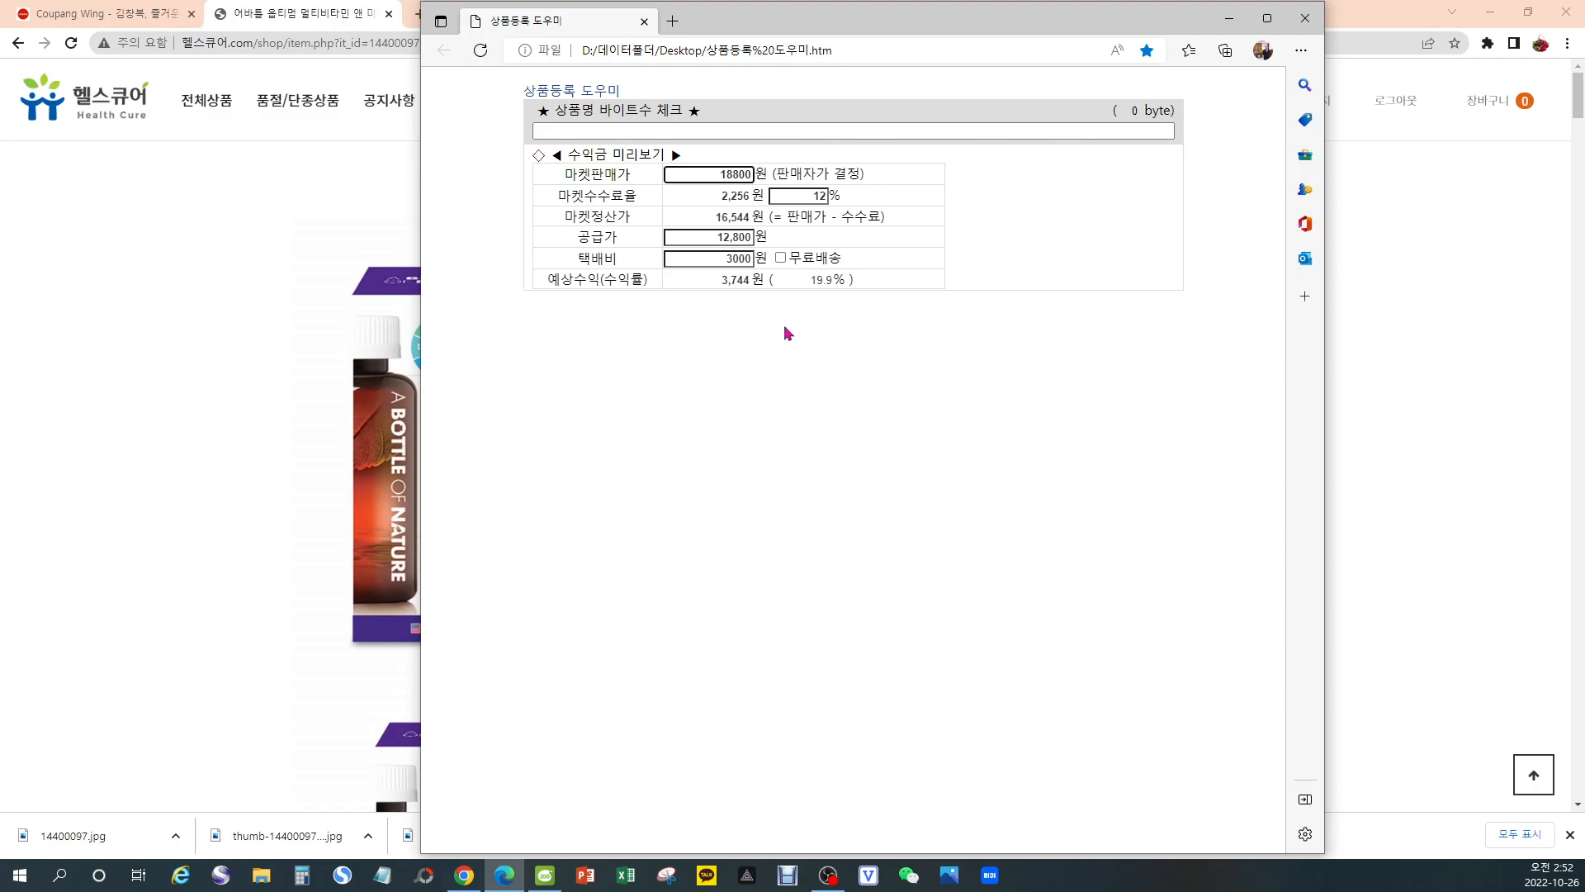
left_click(1228, 23)
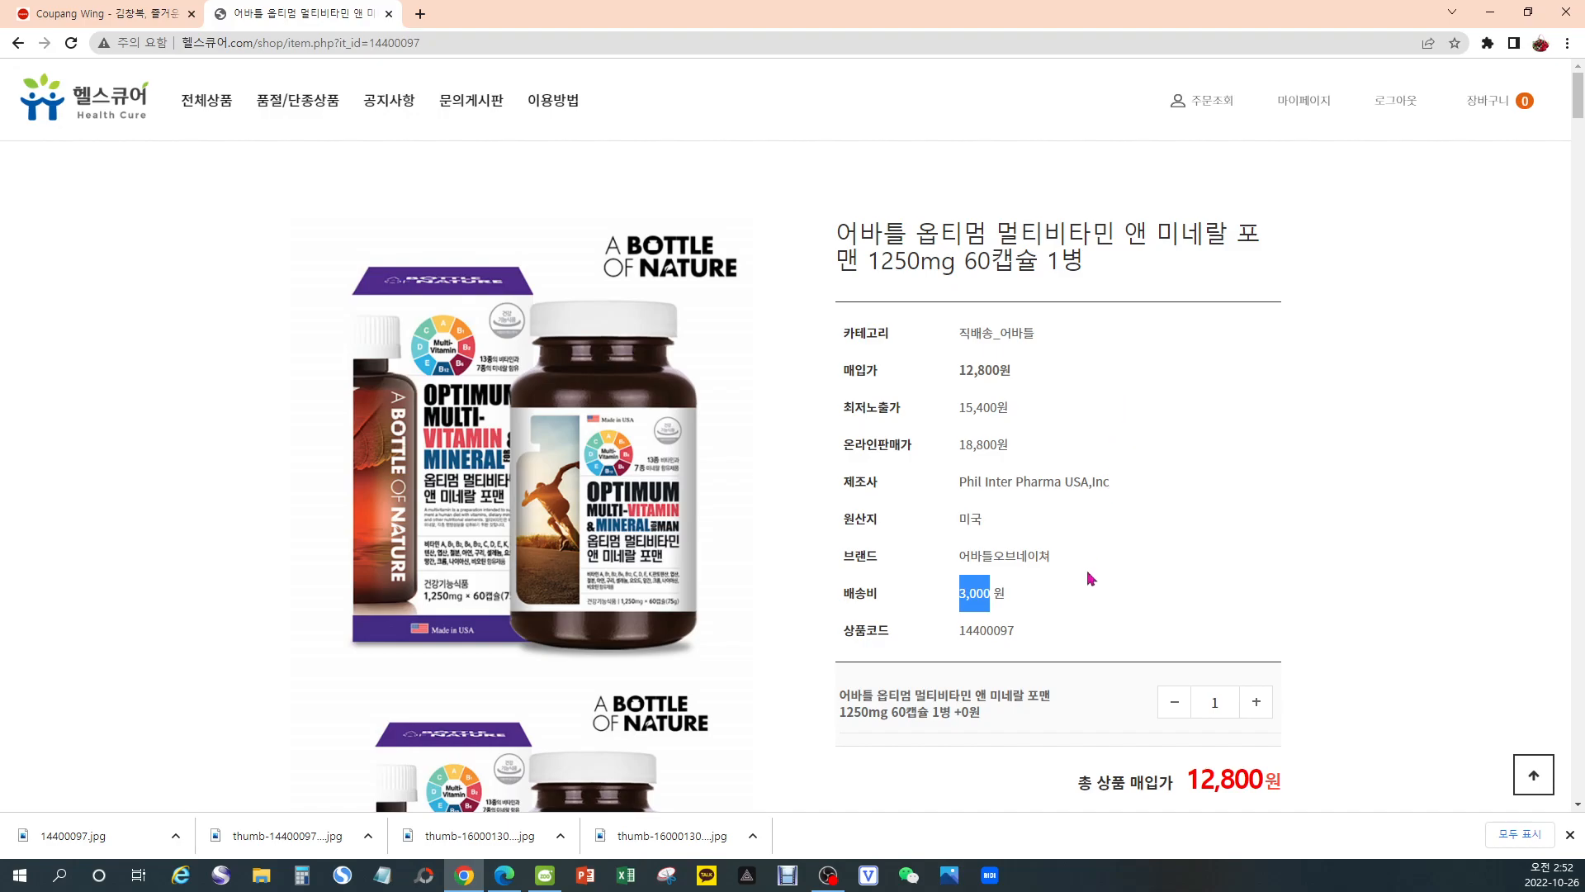
Highlight the product code (상품코드) and the full product name in the heading to review them for the listing
left_click(949, 630)
left_click_drag(949, 630, 1024, 640)
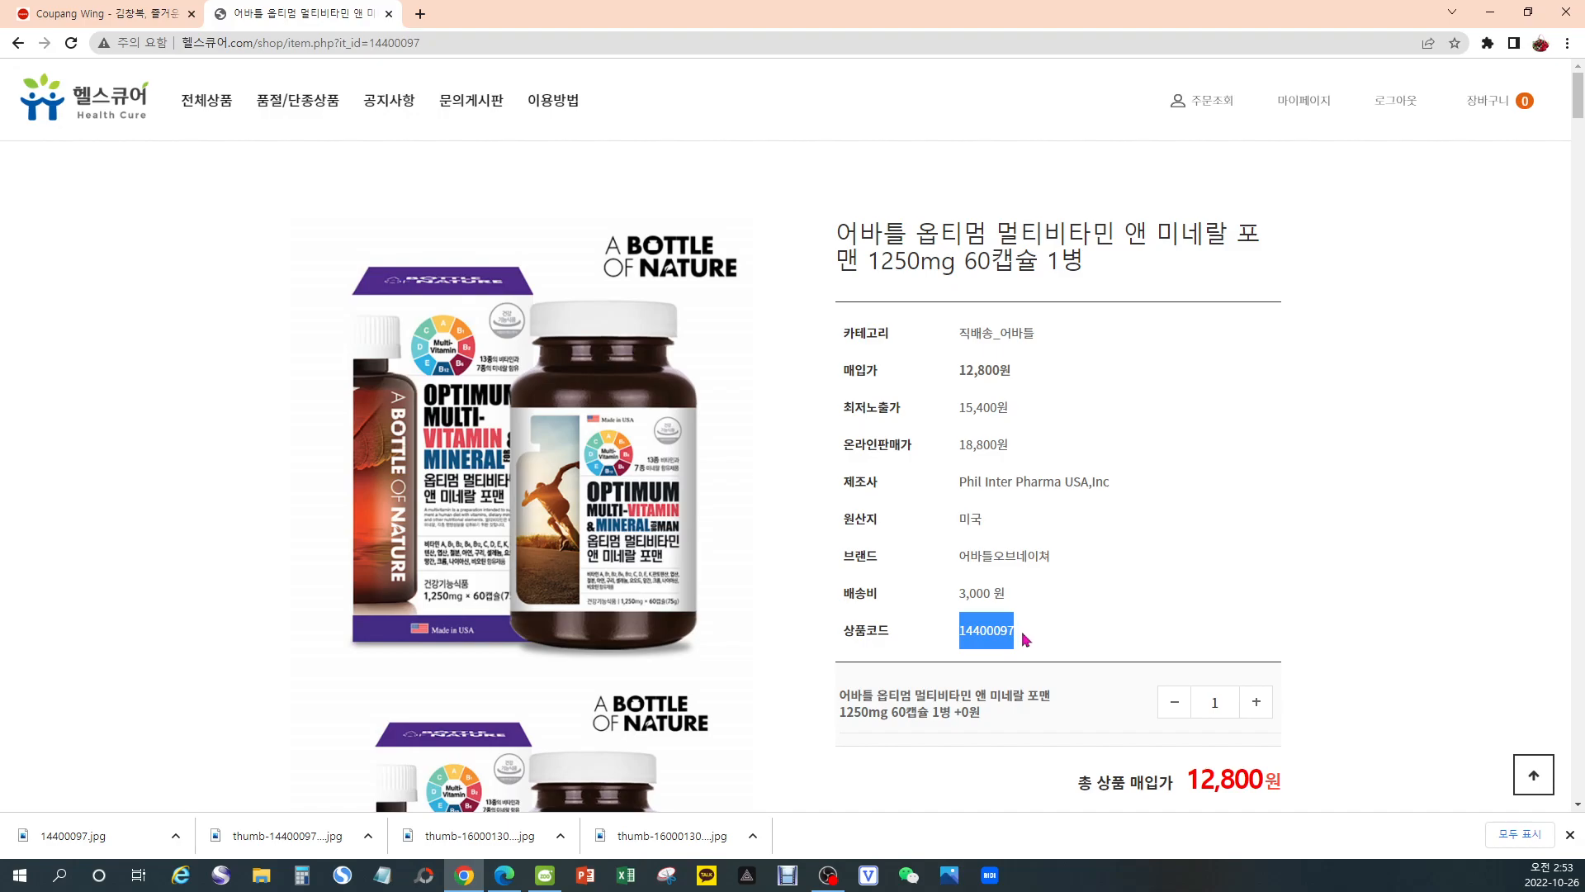
left_click(962, 636)
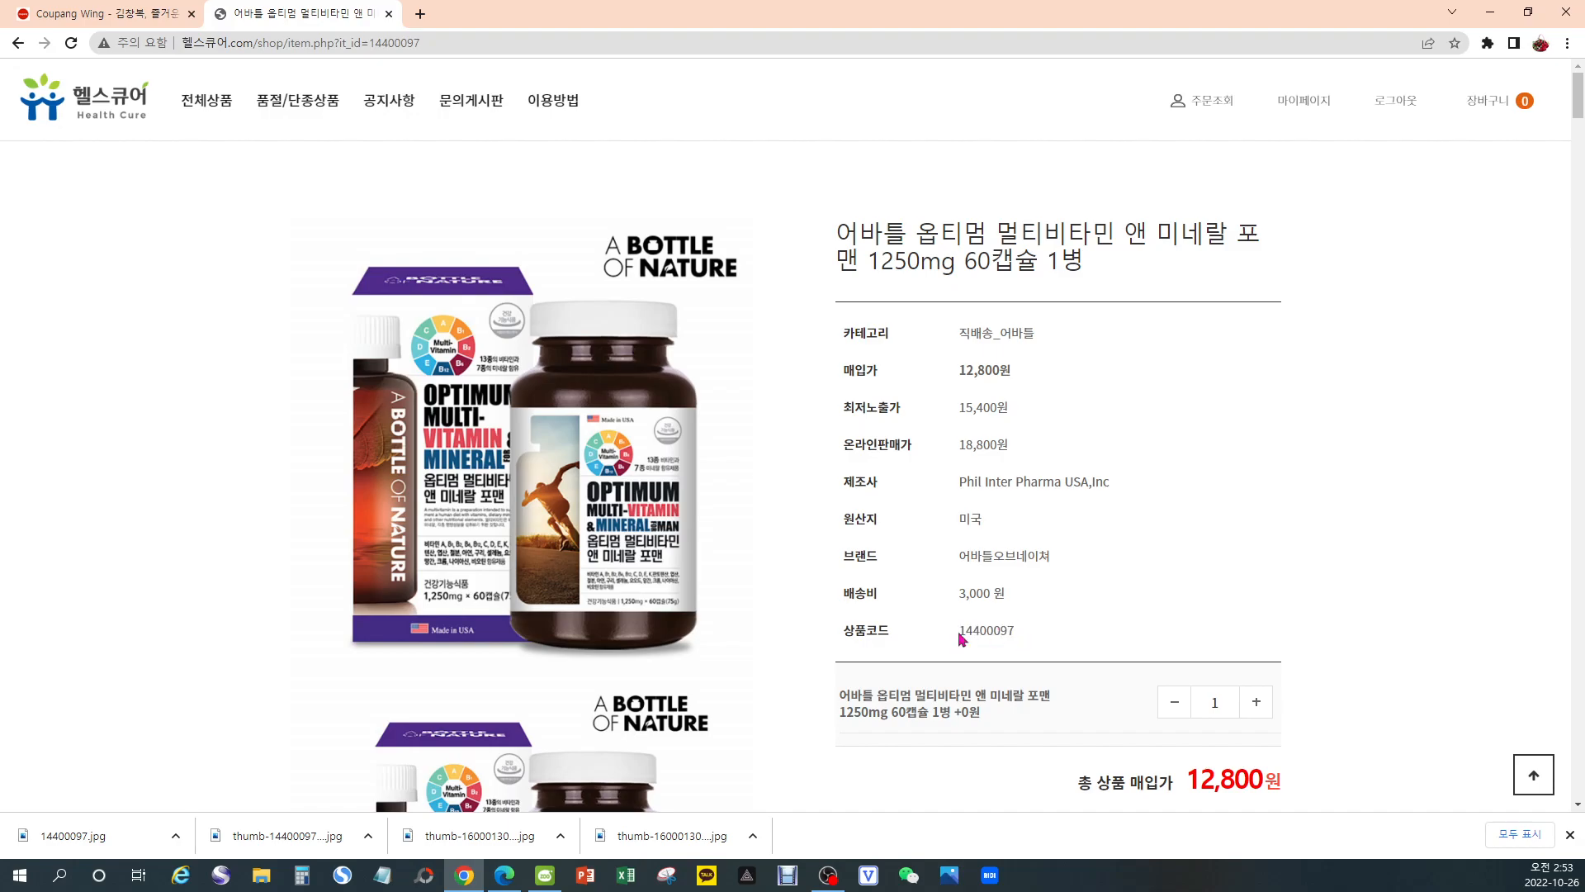
left_click_drag(962, 637, 1021, 641)
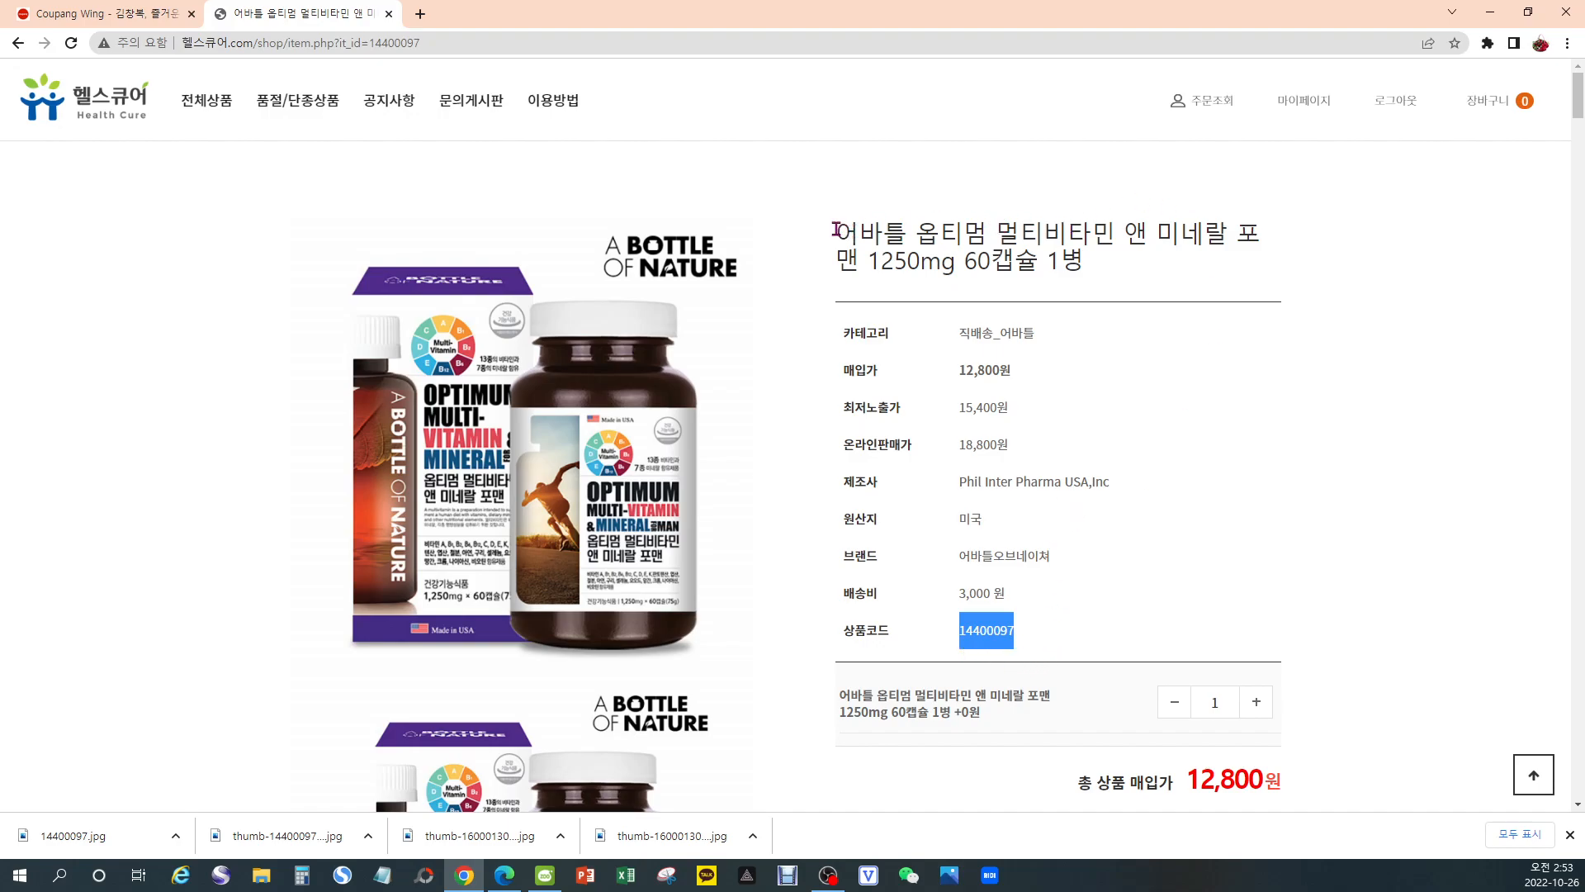
left_click_drag(835, 229, 1110, 278)
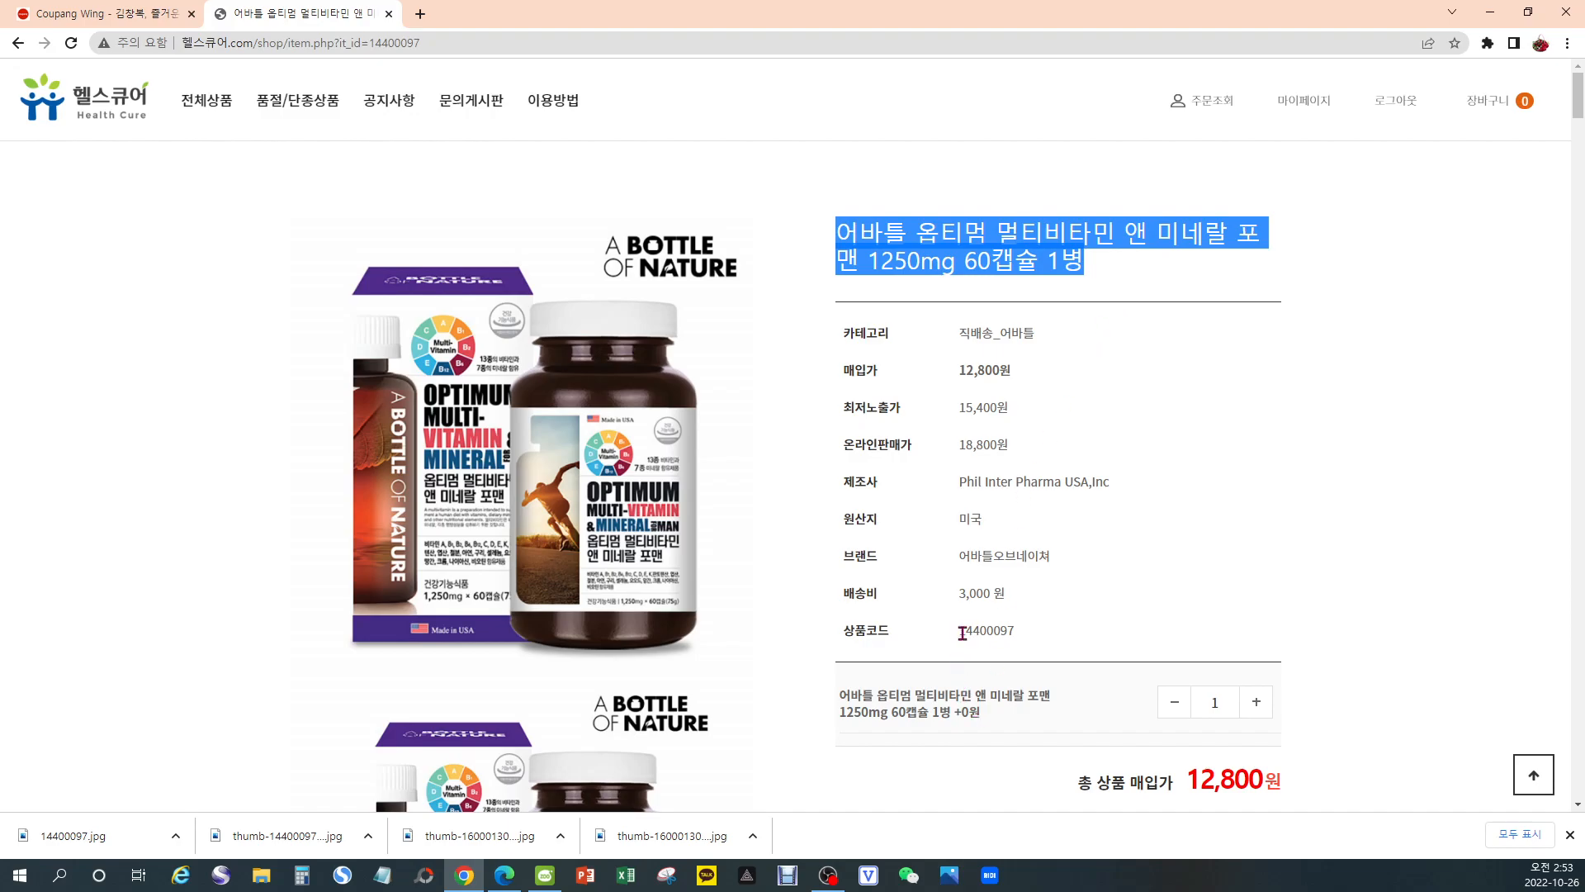
left_click_drag(962, 632, 980, 627)
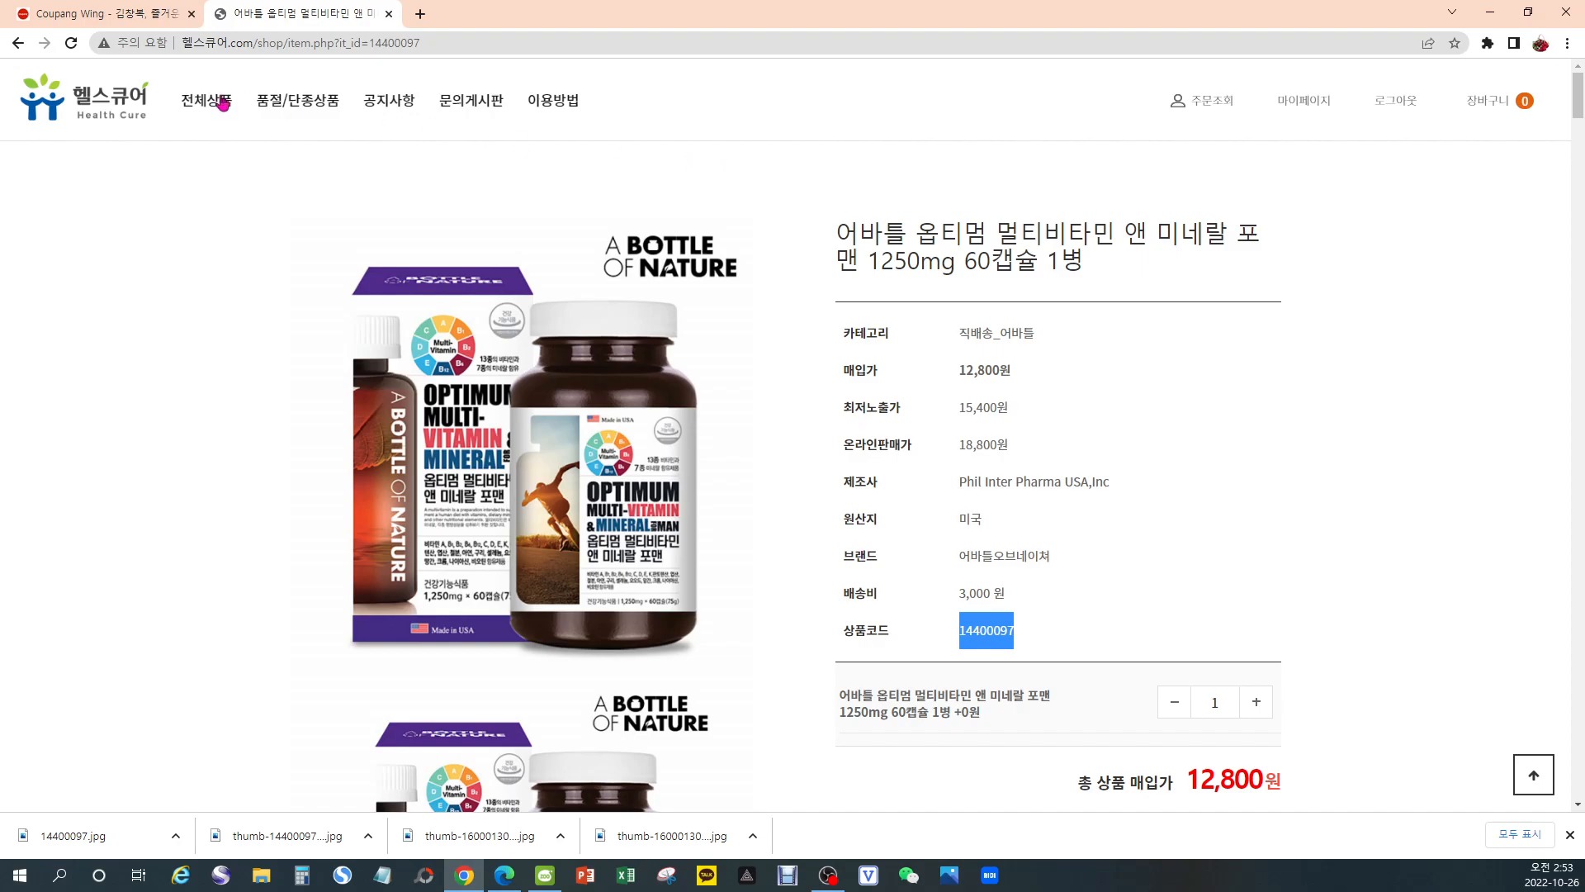
Switch to Coupang Wing and open the 상품 등록 form for a new product
left_click(132, 21)
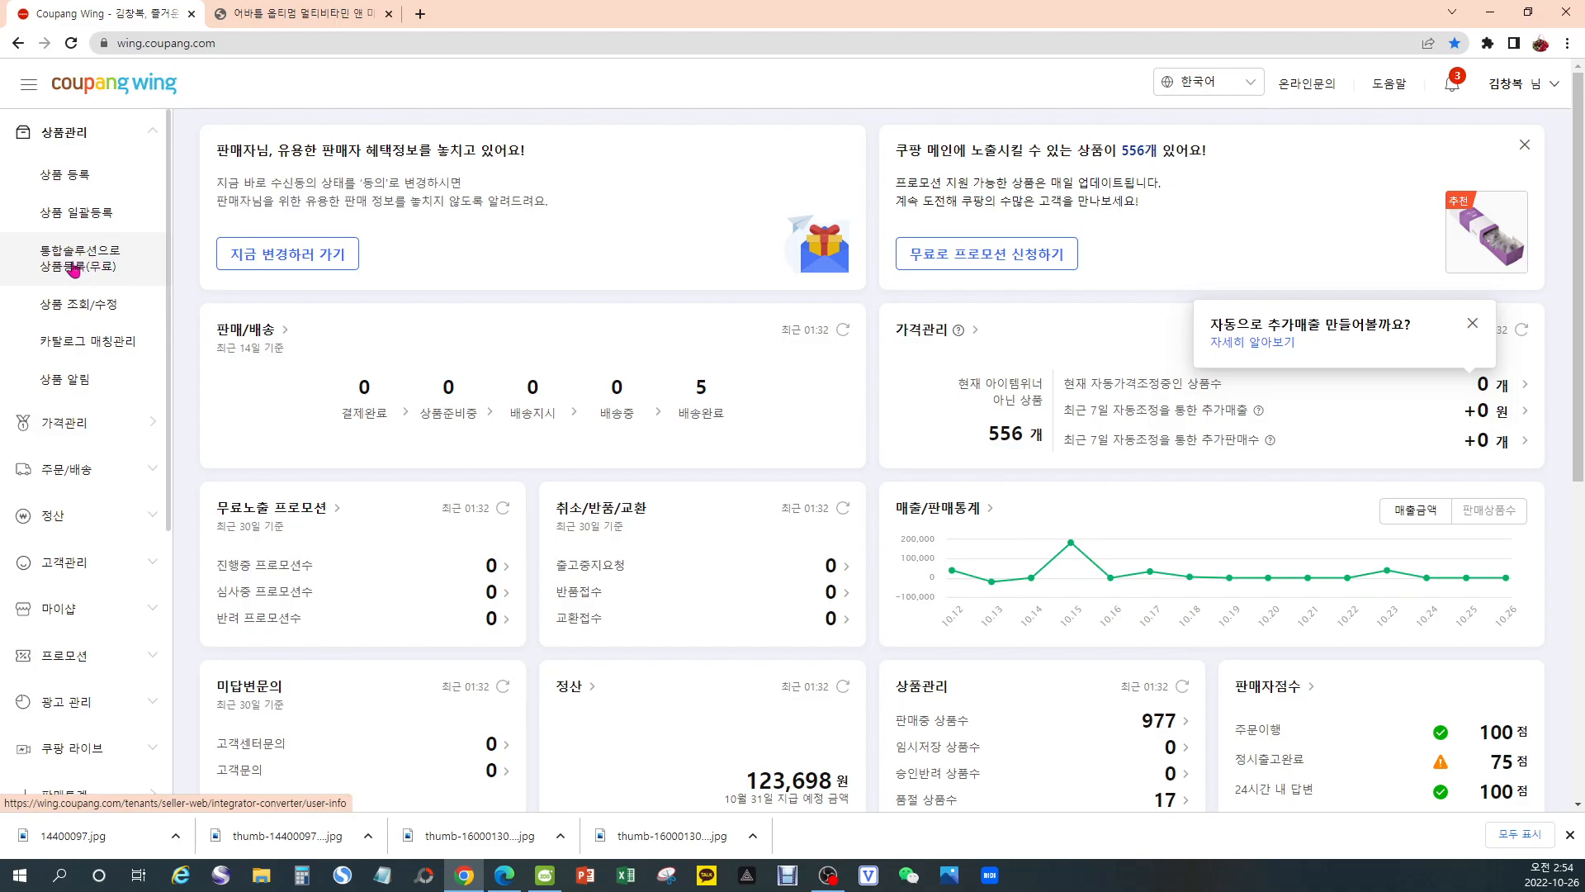
left_click(72, 179)
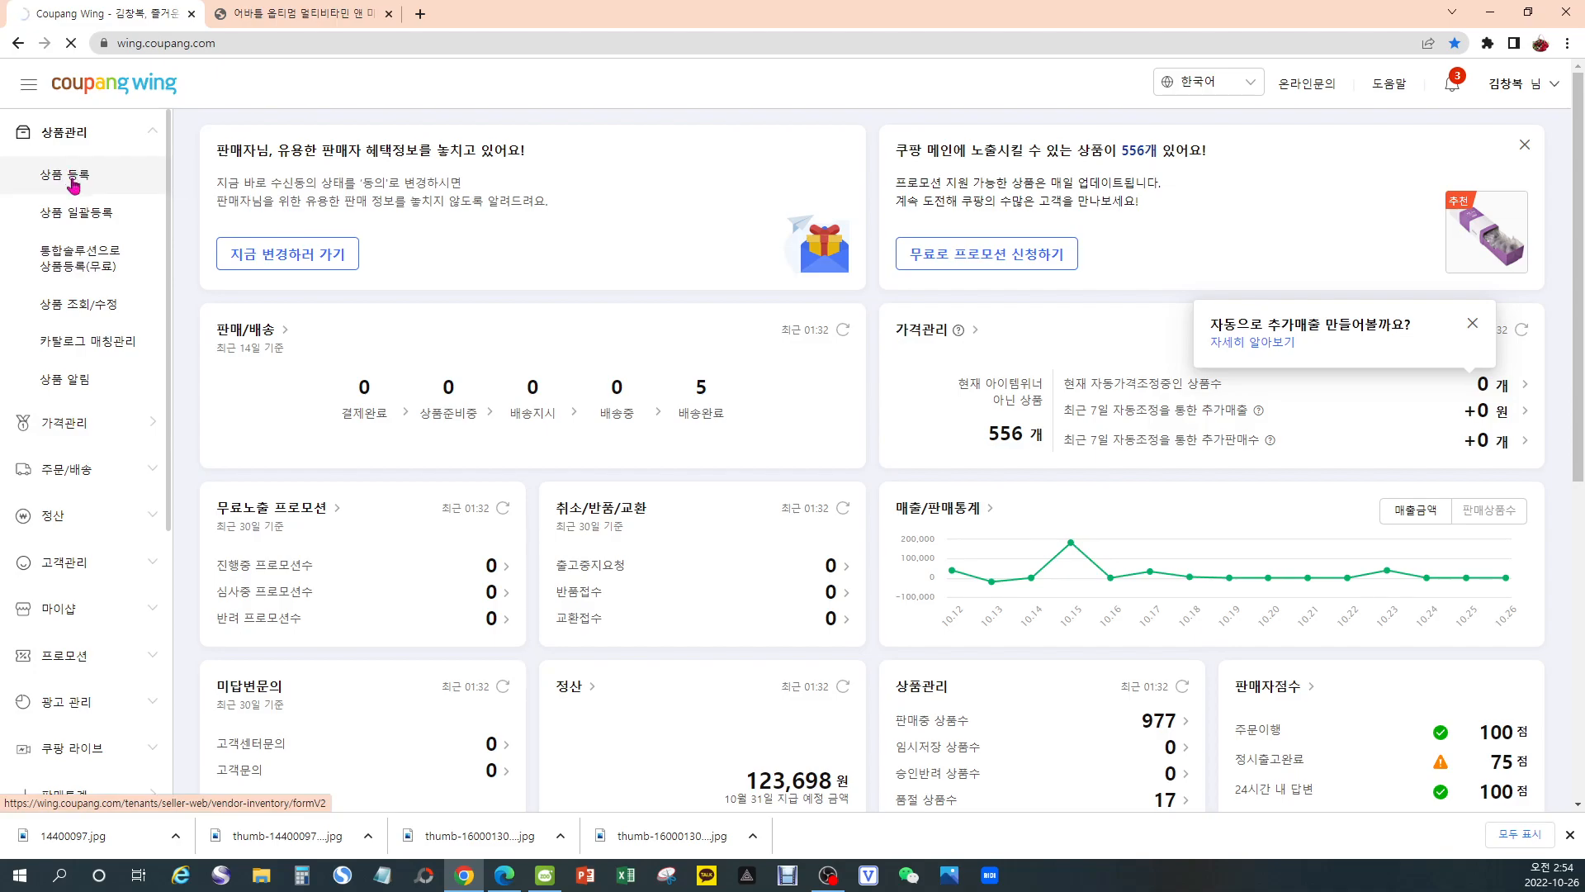
left_click(73, 182)
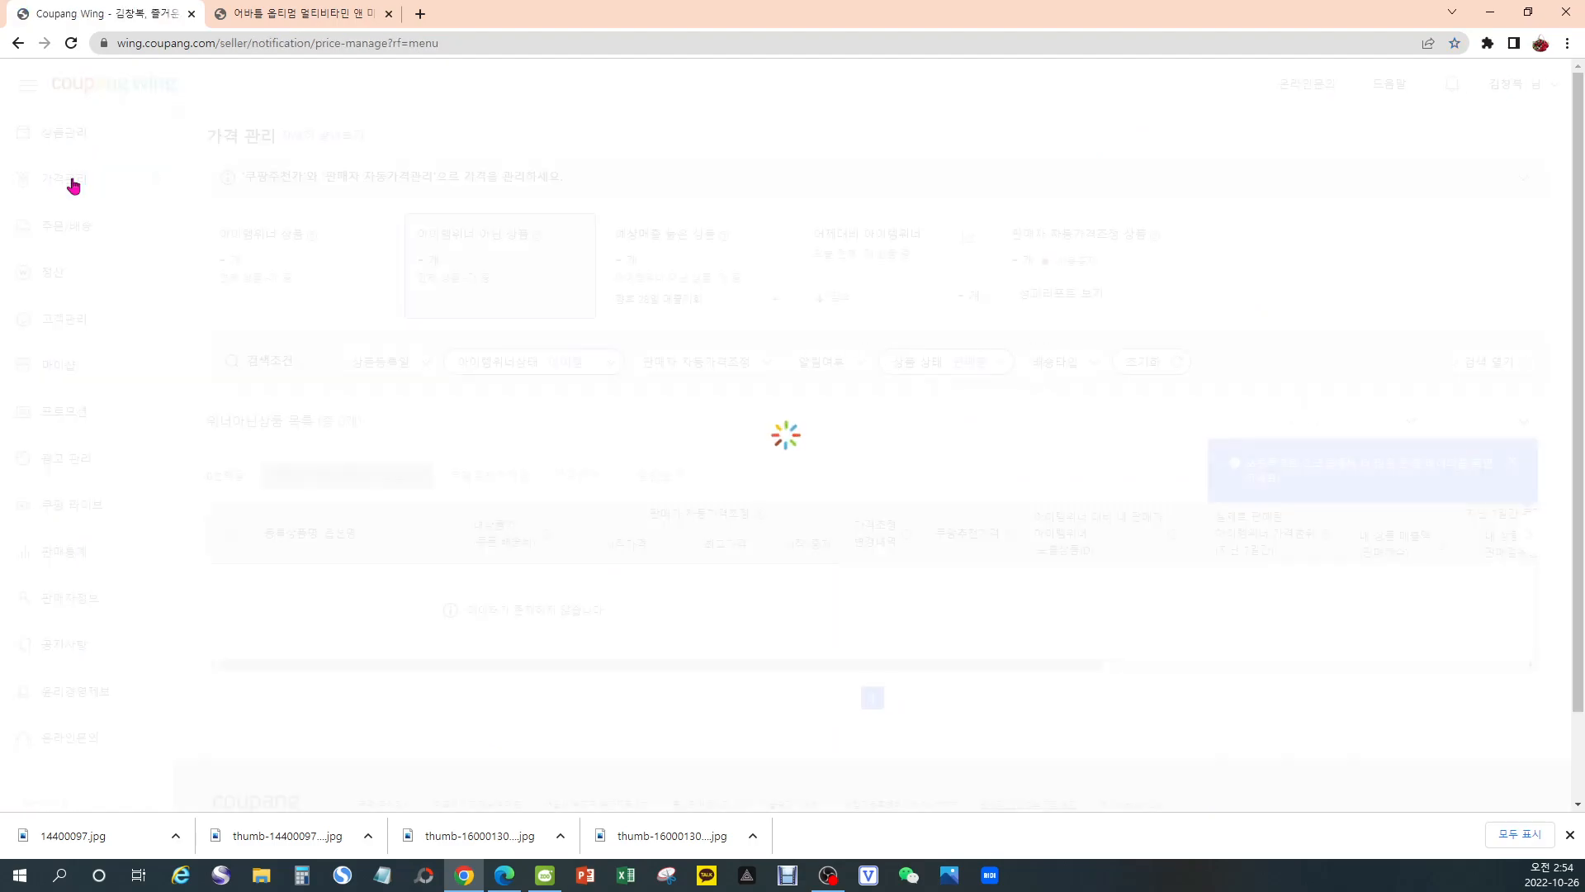
left_click(20, 43)
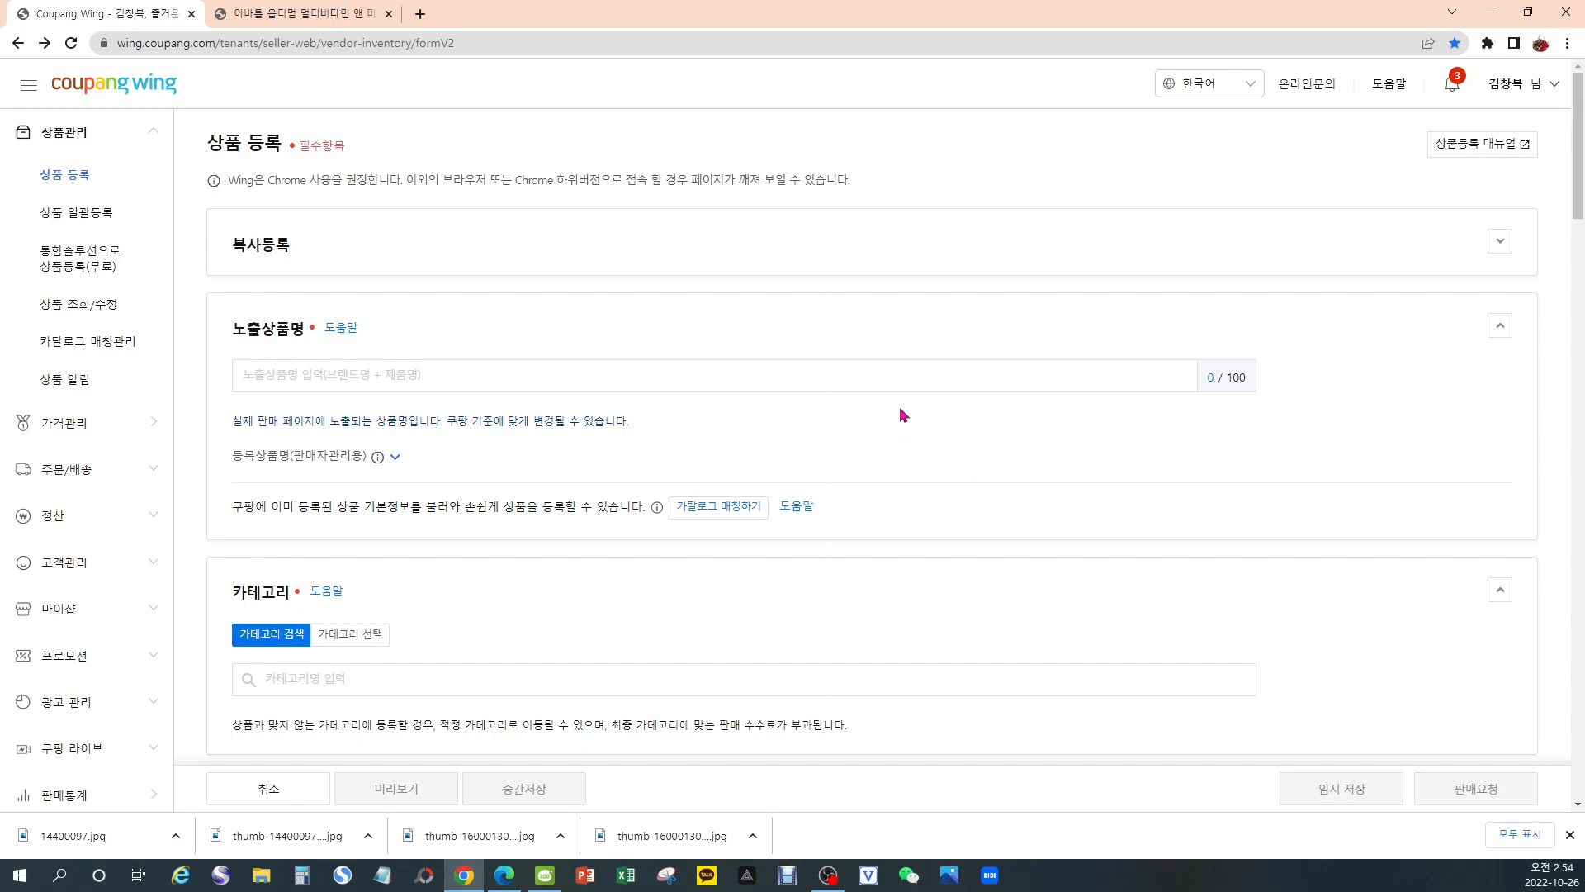
Search the categories for 멀티비타민 and assign 식품>건강식품>영양제>비타민/미네랄>멀티비타민 to the product
scroll(899, 409, "down", 1)
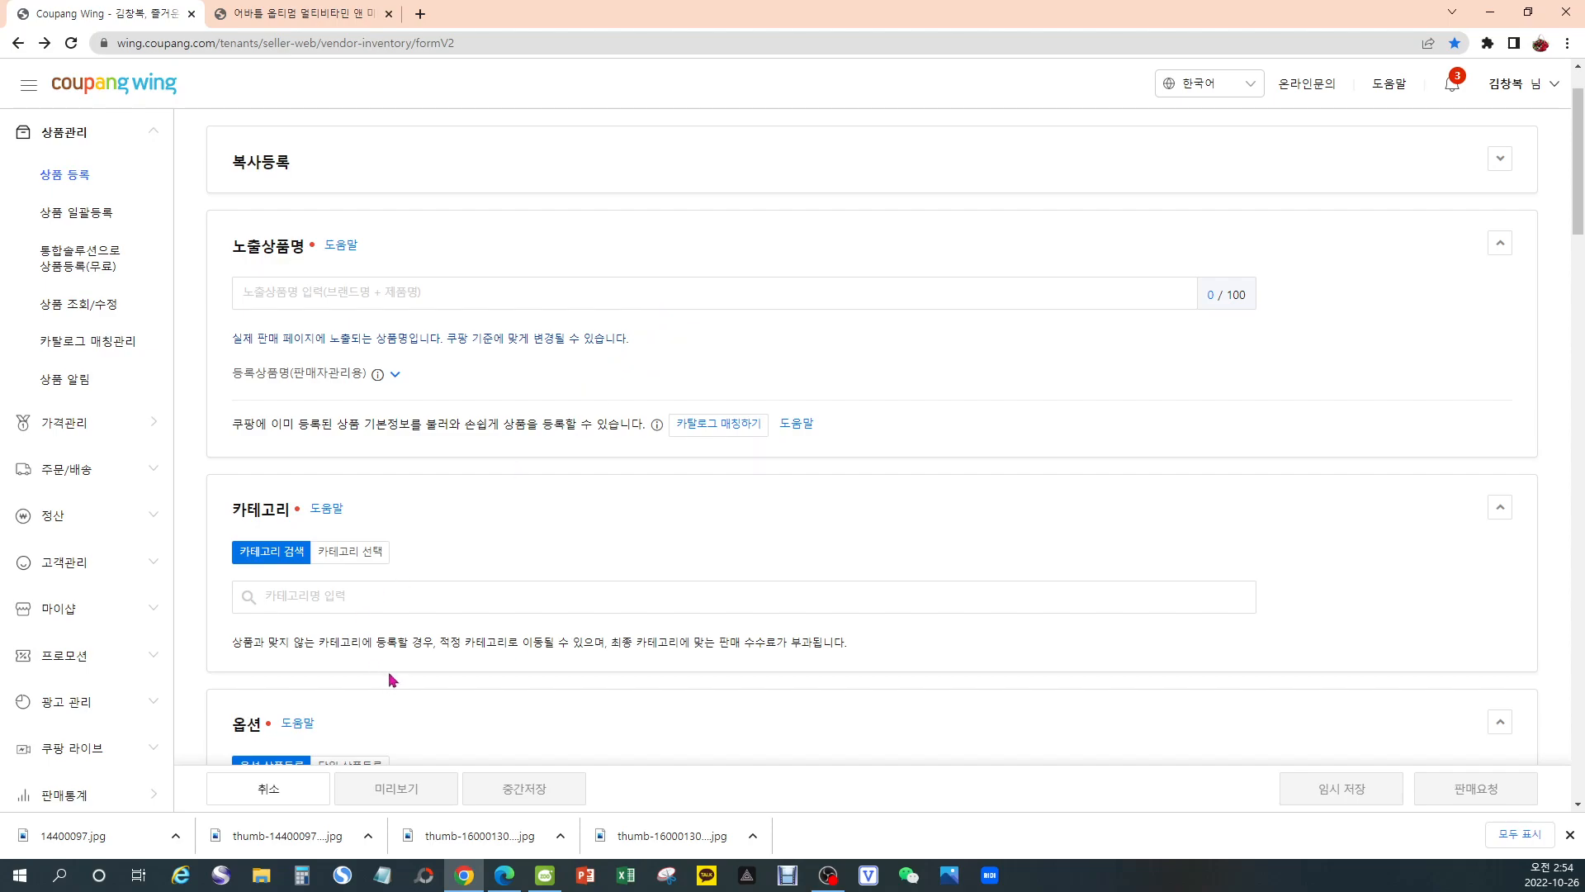
left_click(386, 596)
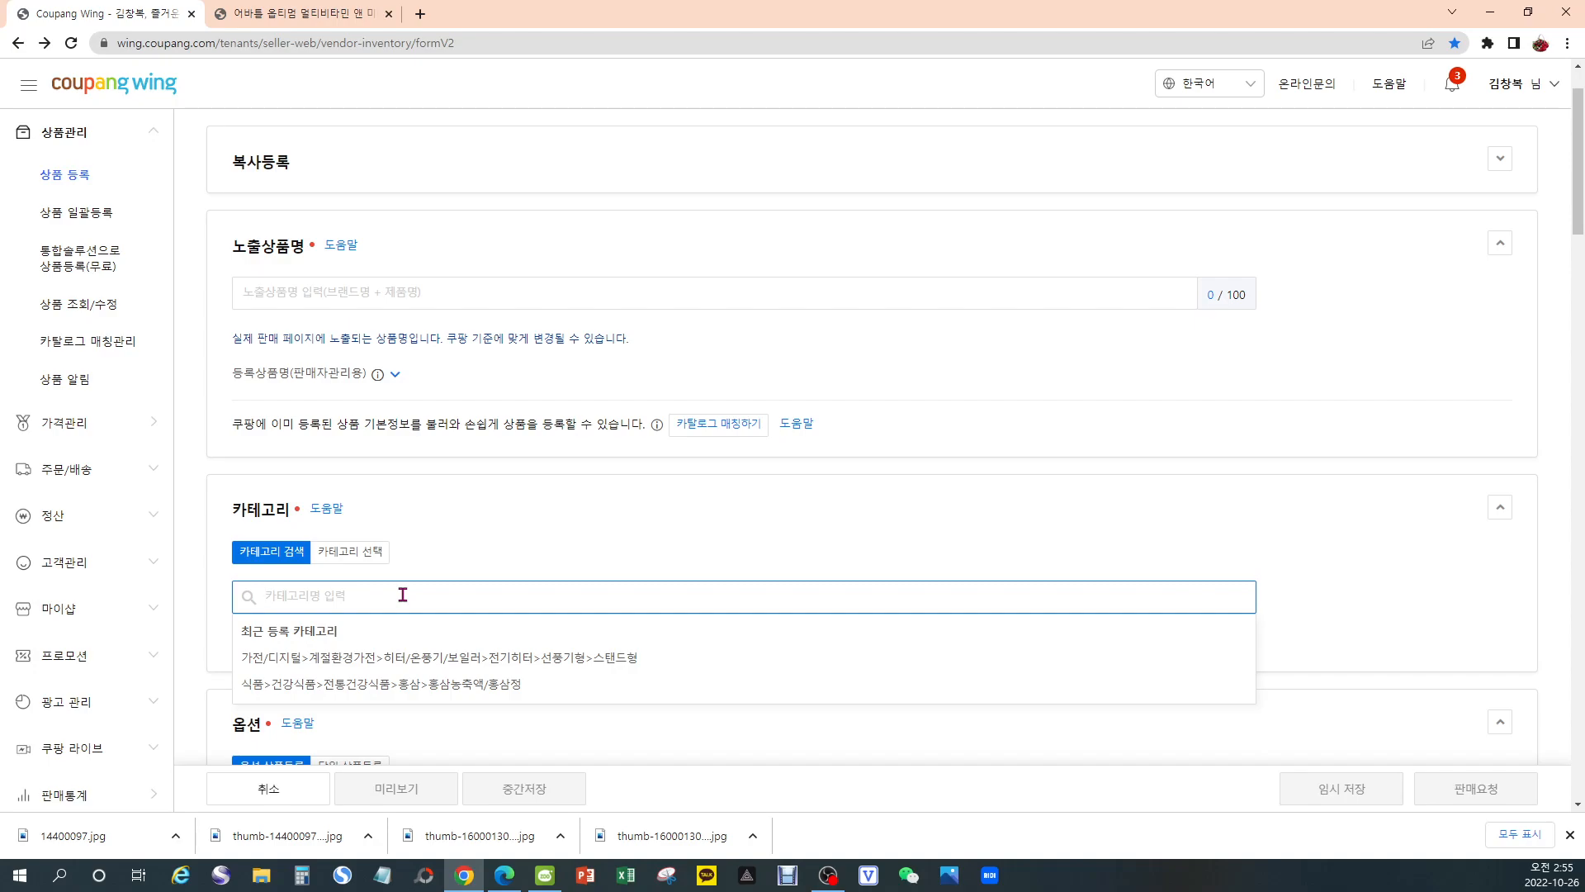
type("멀티비타미ㄴ")
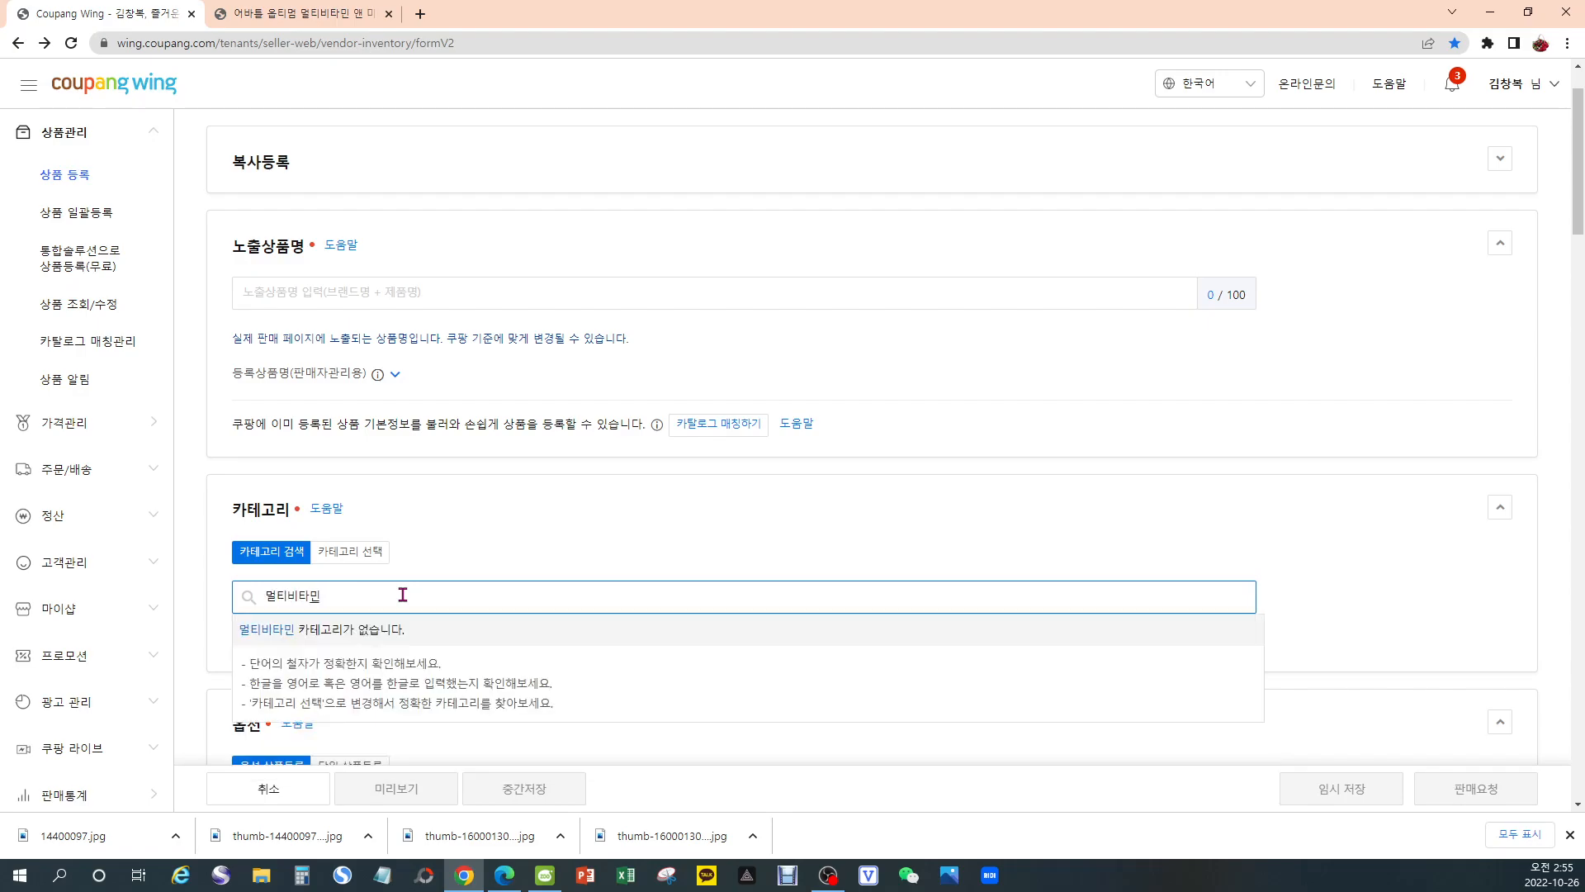
key("Return")
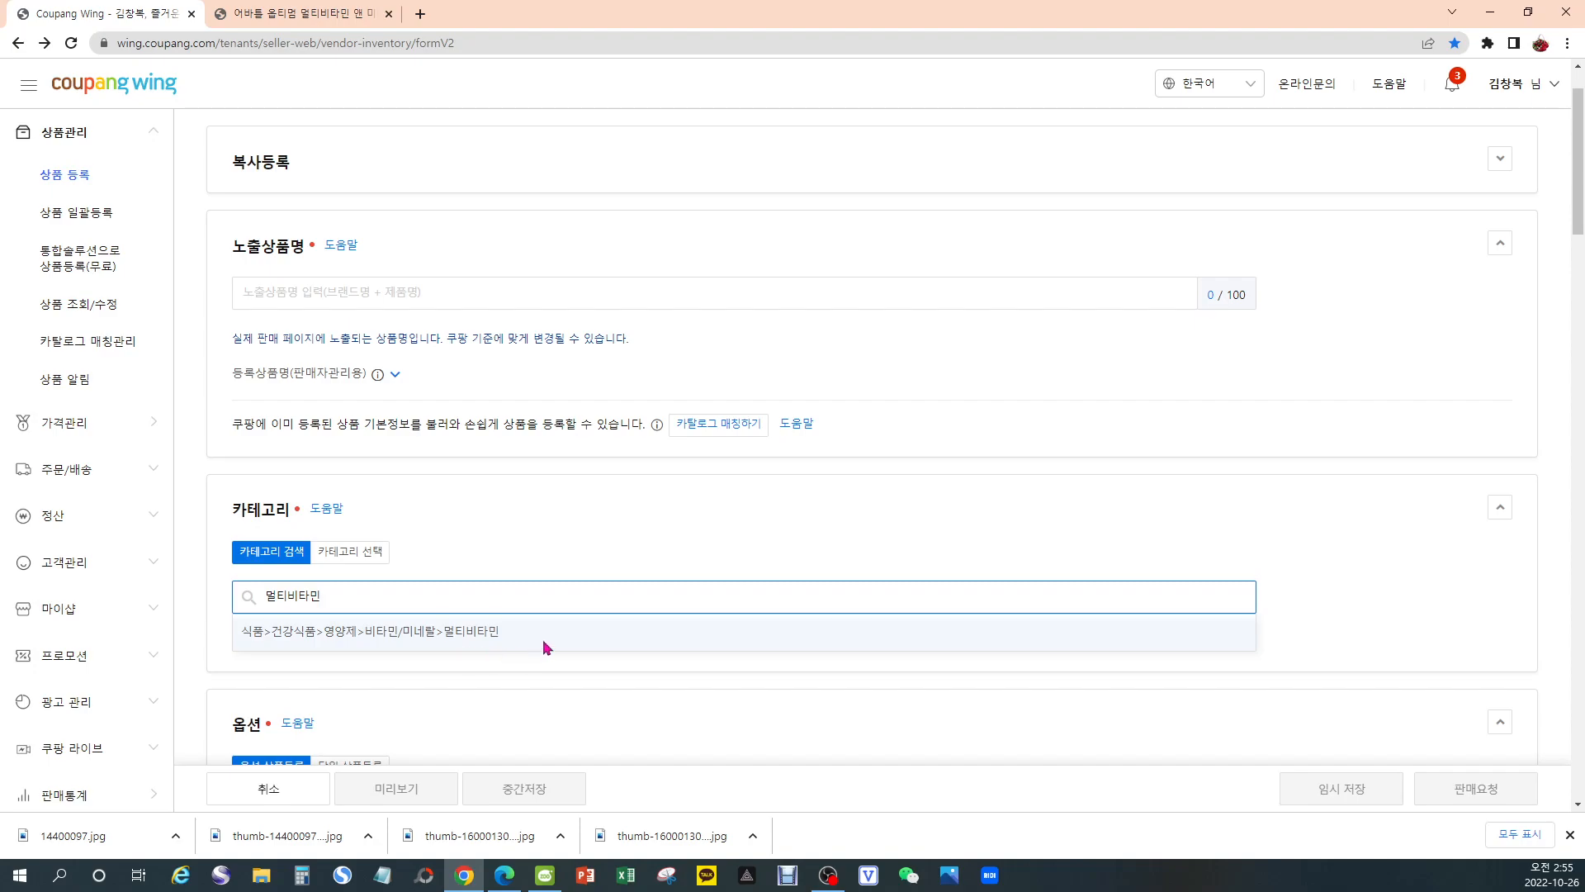
left_click(490, 631)
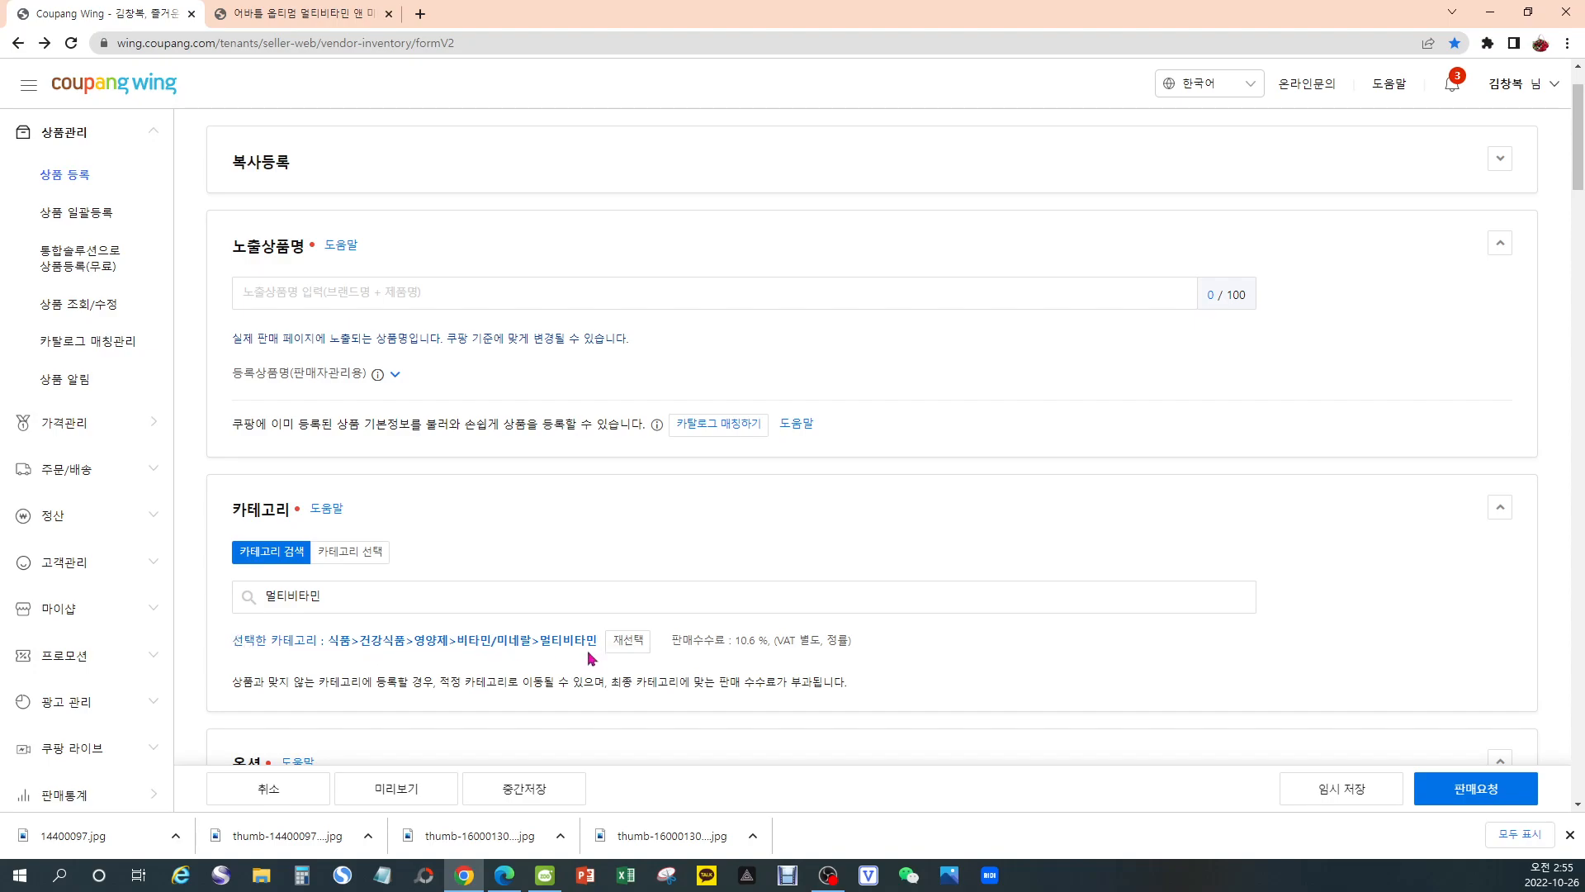
Switch to the 헬스큐어 product page and examine the parts of the product name in the heading and the brand (브랜드) for the listing title
scroll(619, 557, "down", 2)
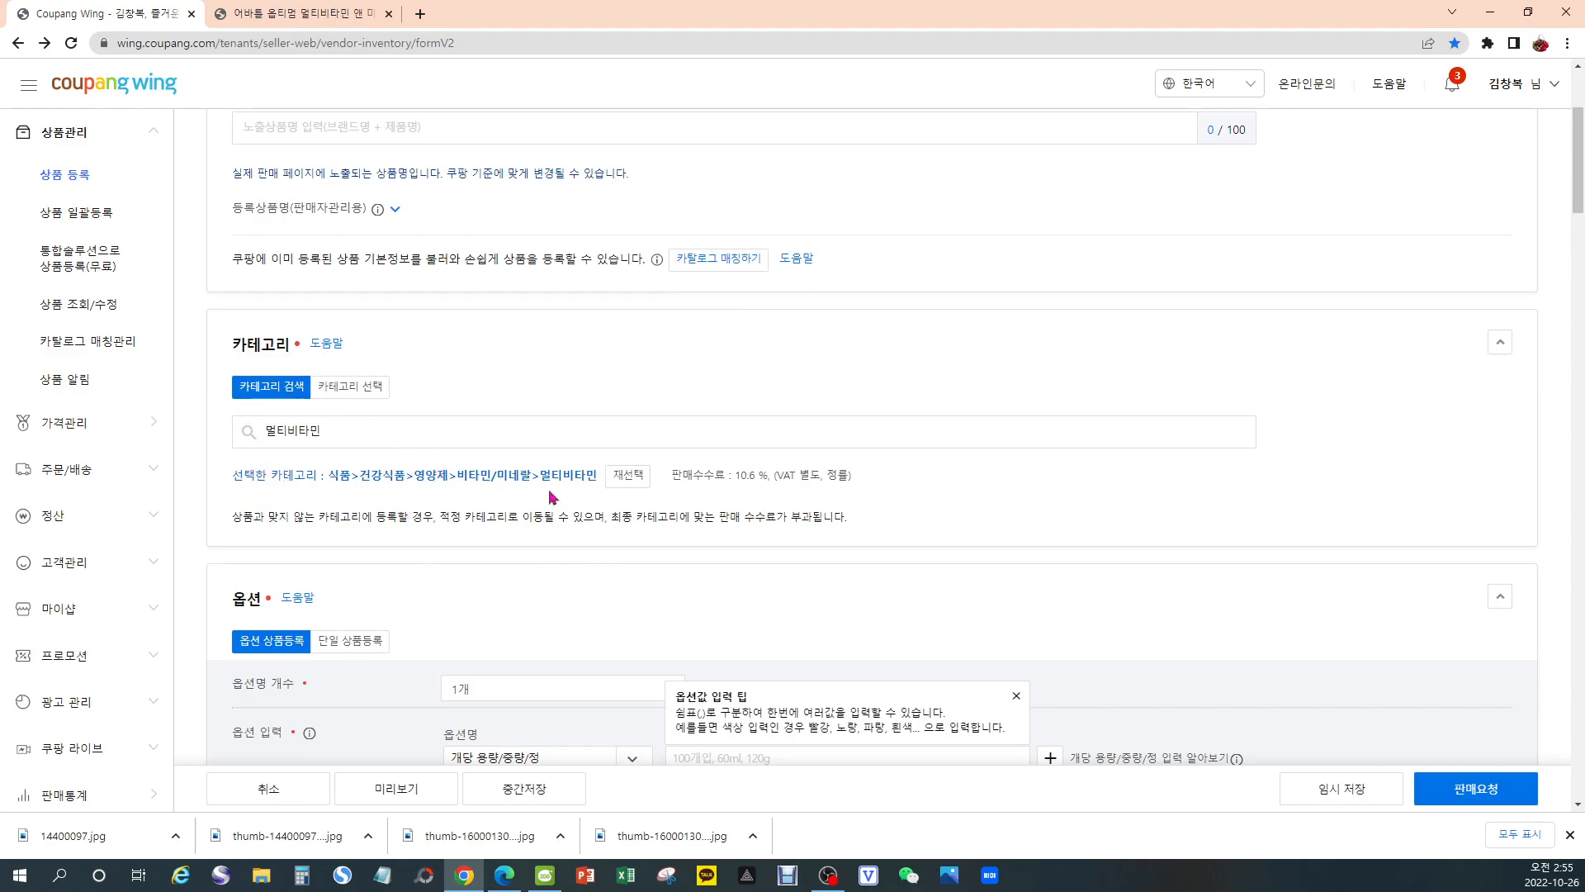
scroll(404, 338, "up", 1)
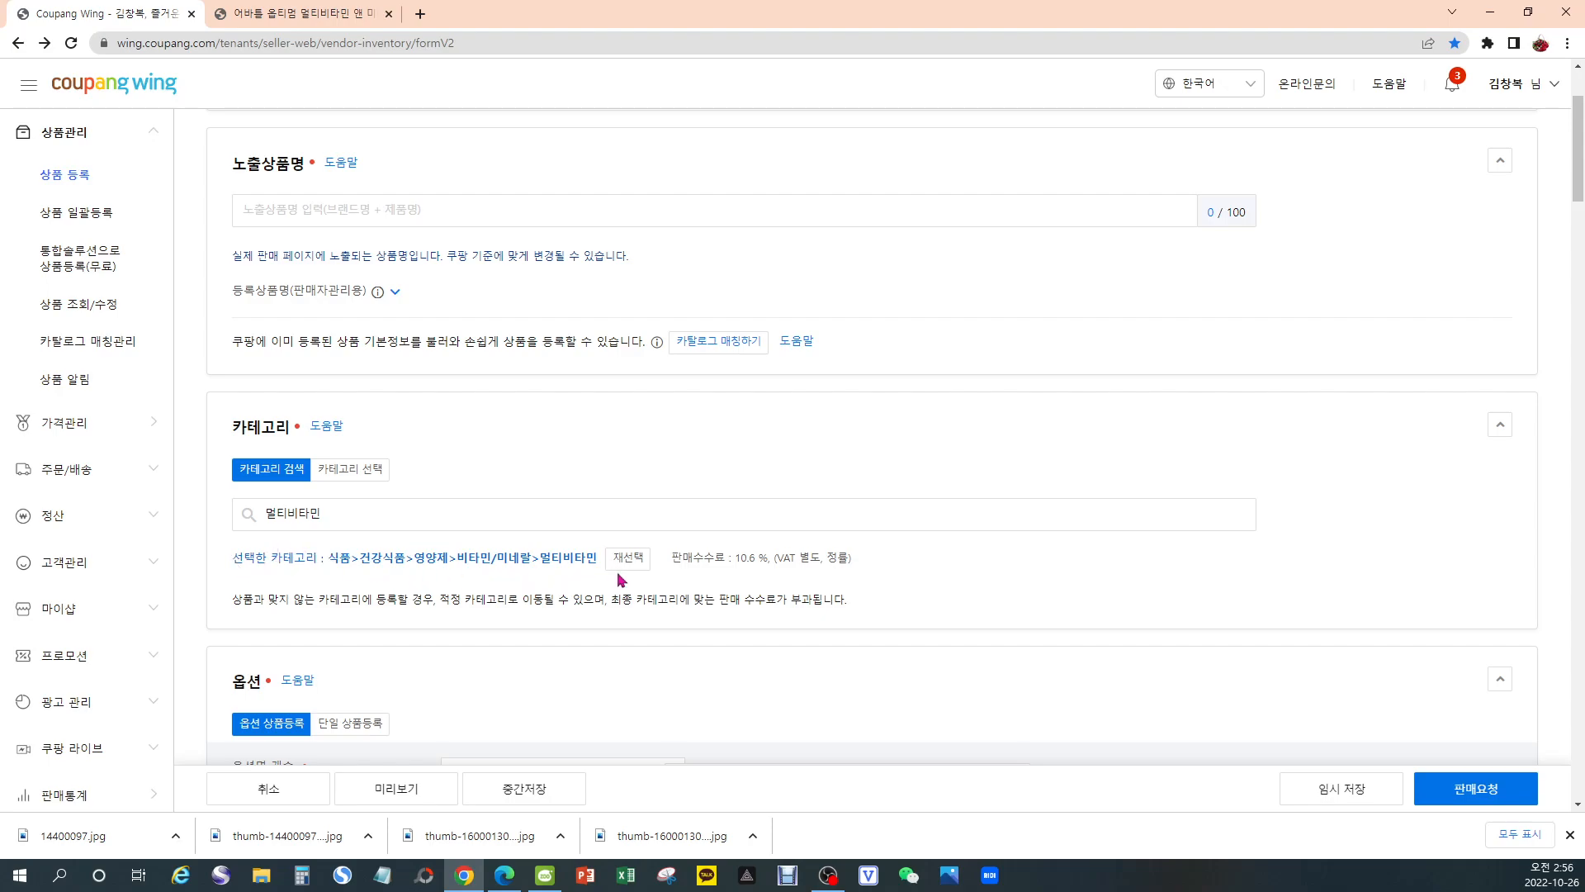
left_click(277, 209)
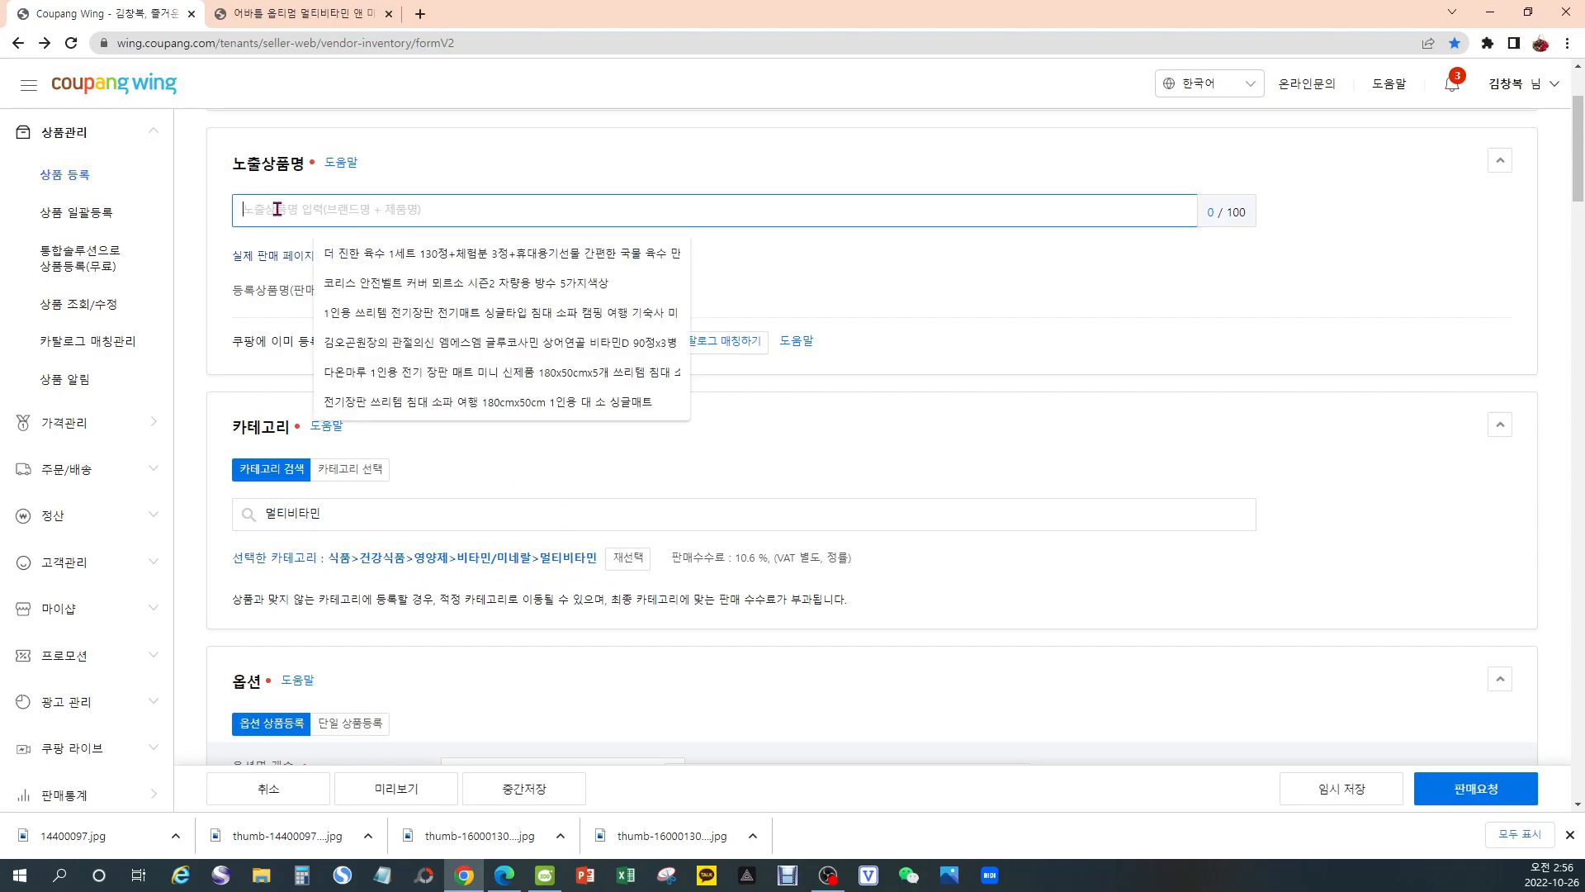
left_click(254, 17)
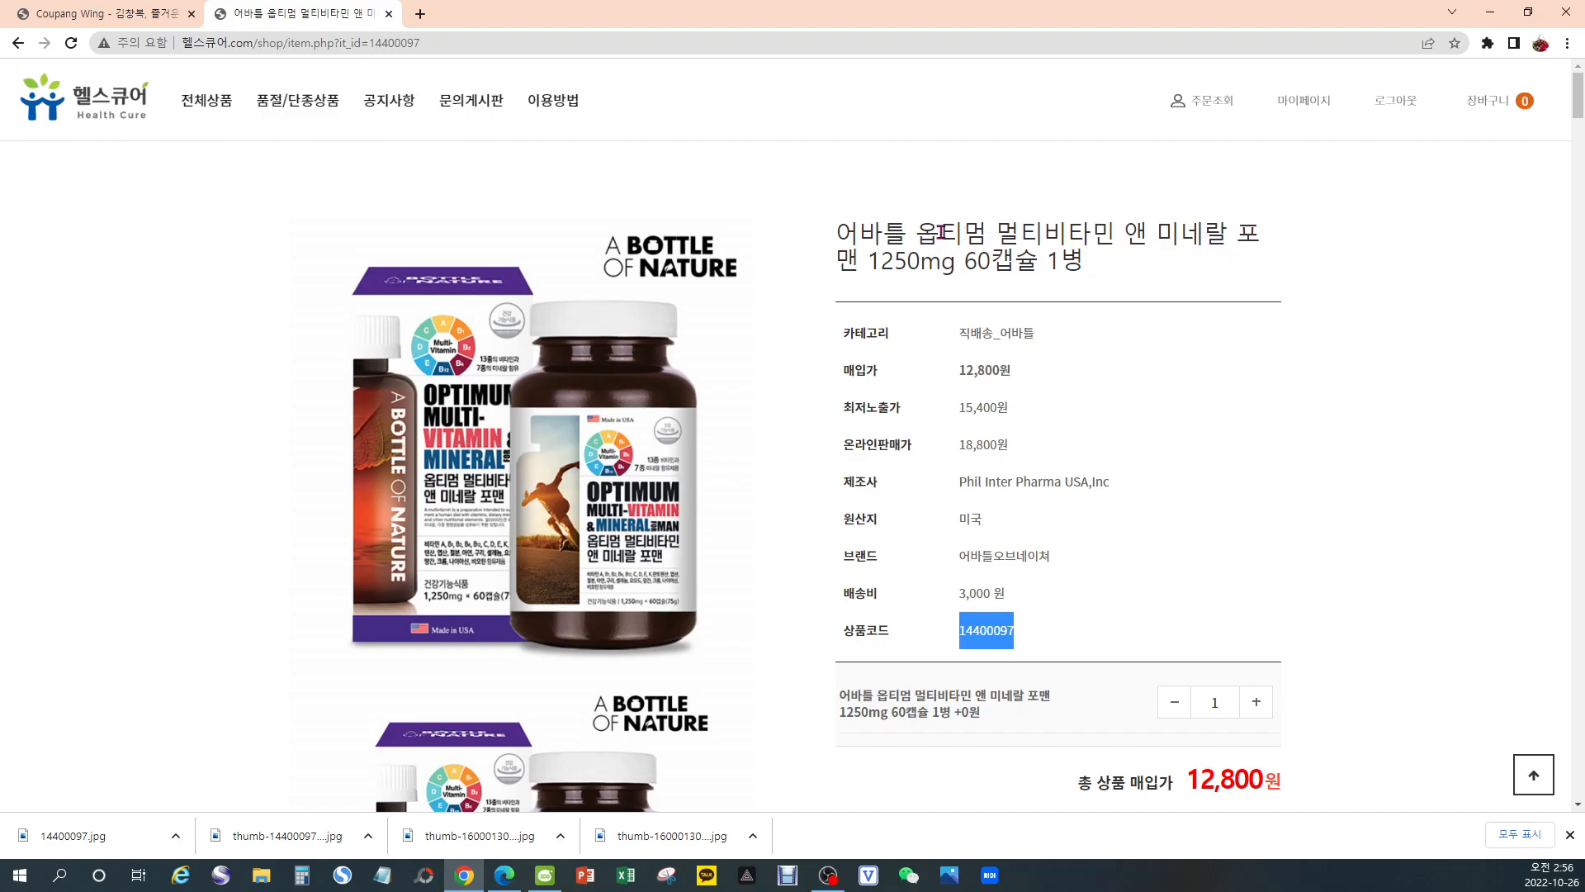
left_click_drag(915, 232, 1118, 262)
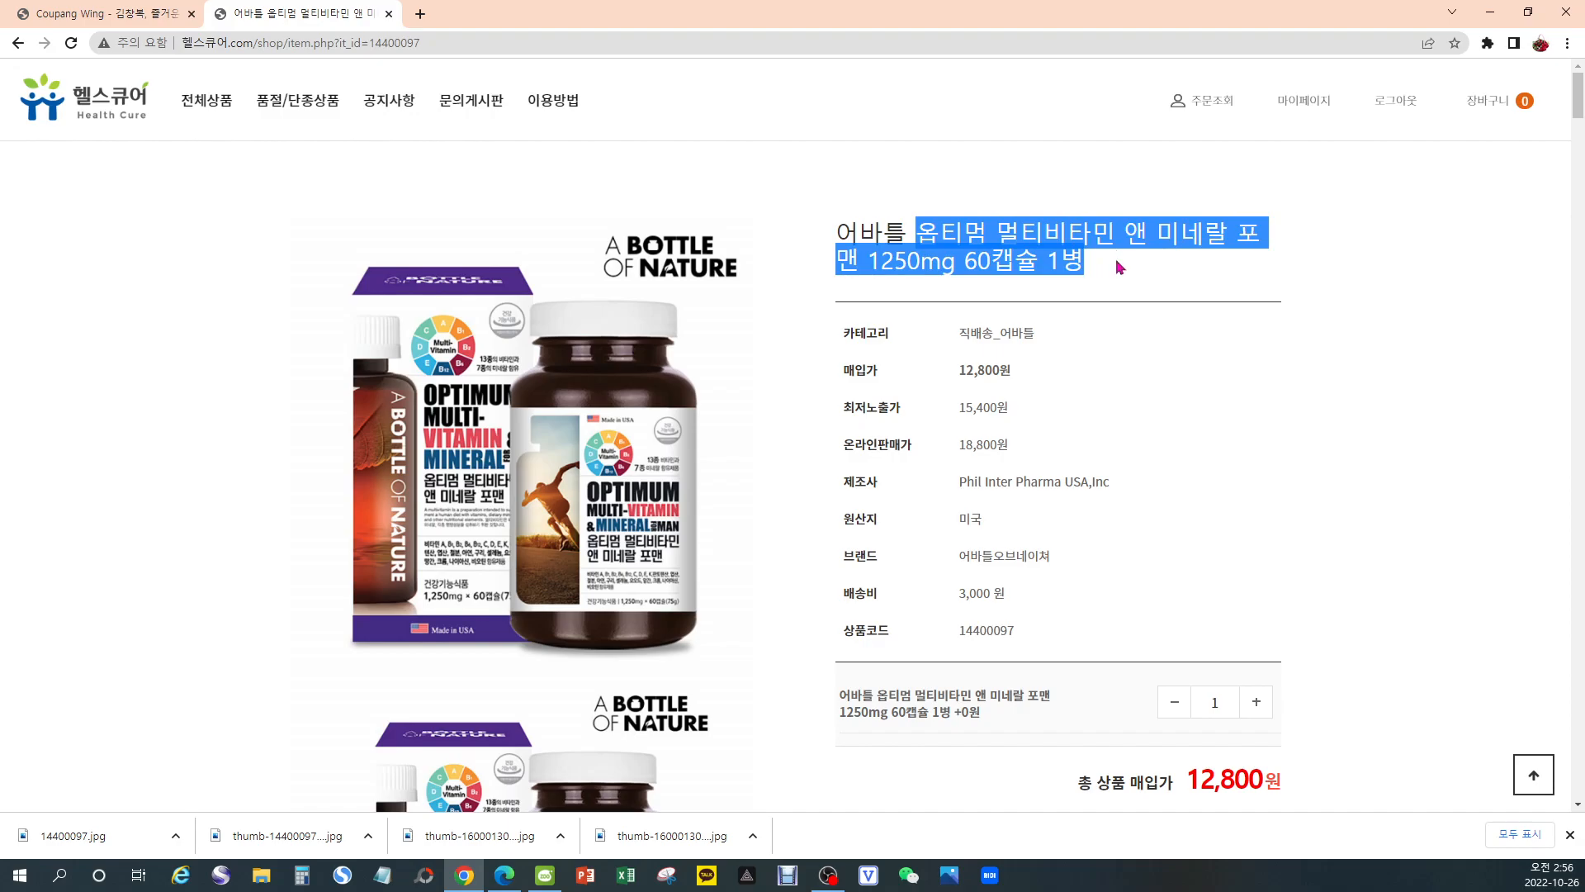
left_click(1116, 262)
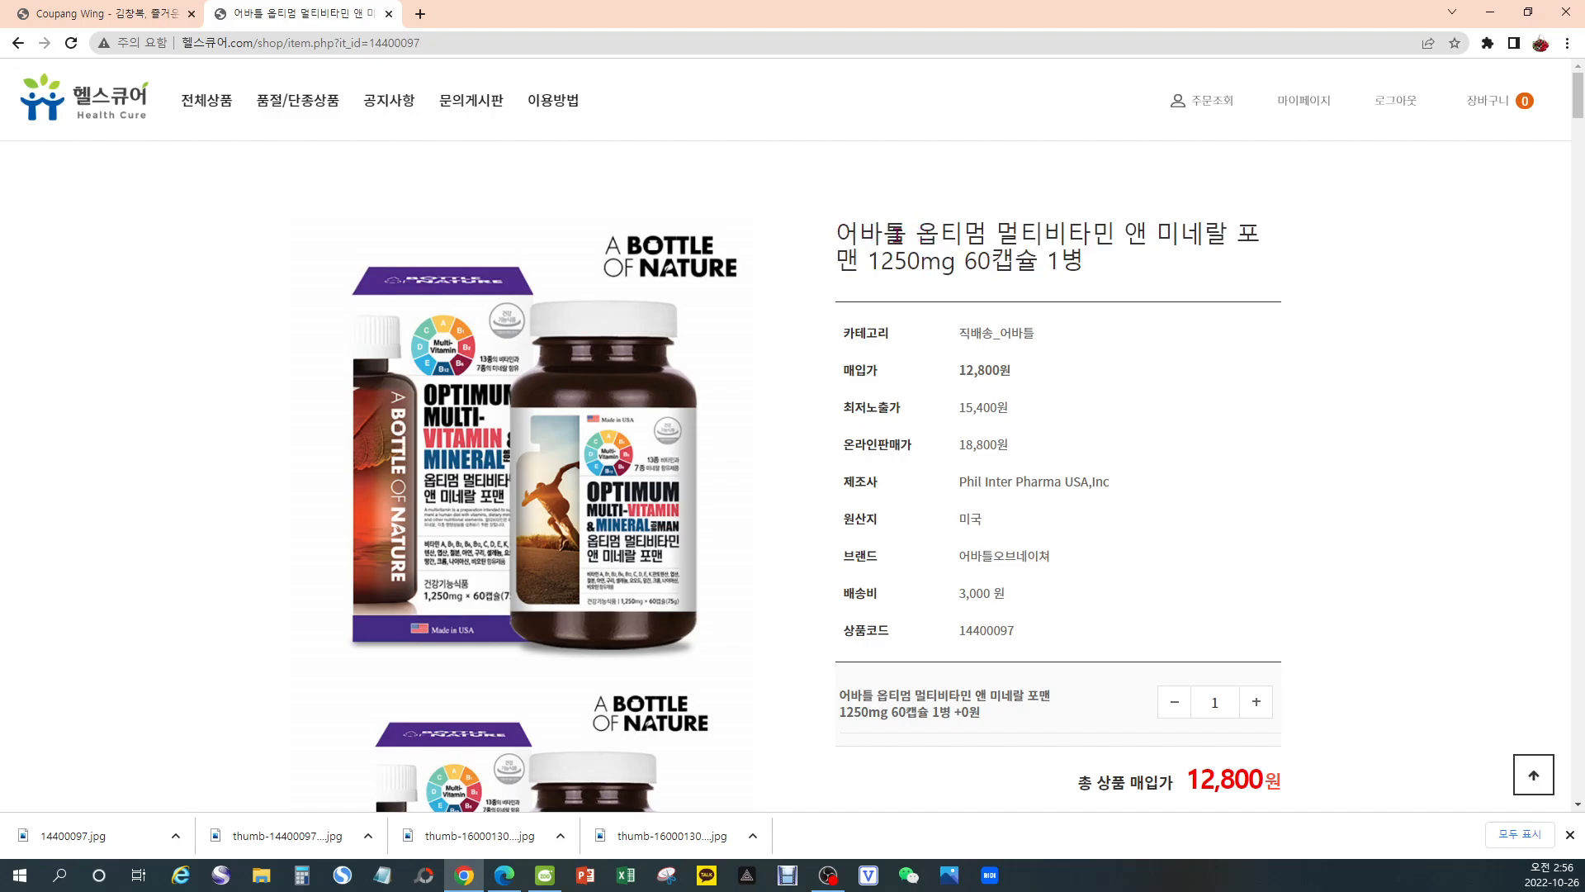
left_click_drag(911, 234, 837, 224)
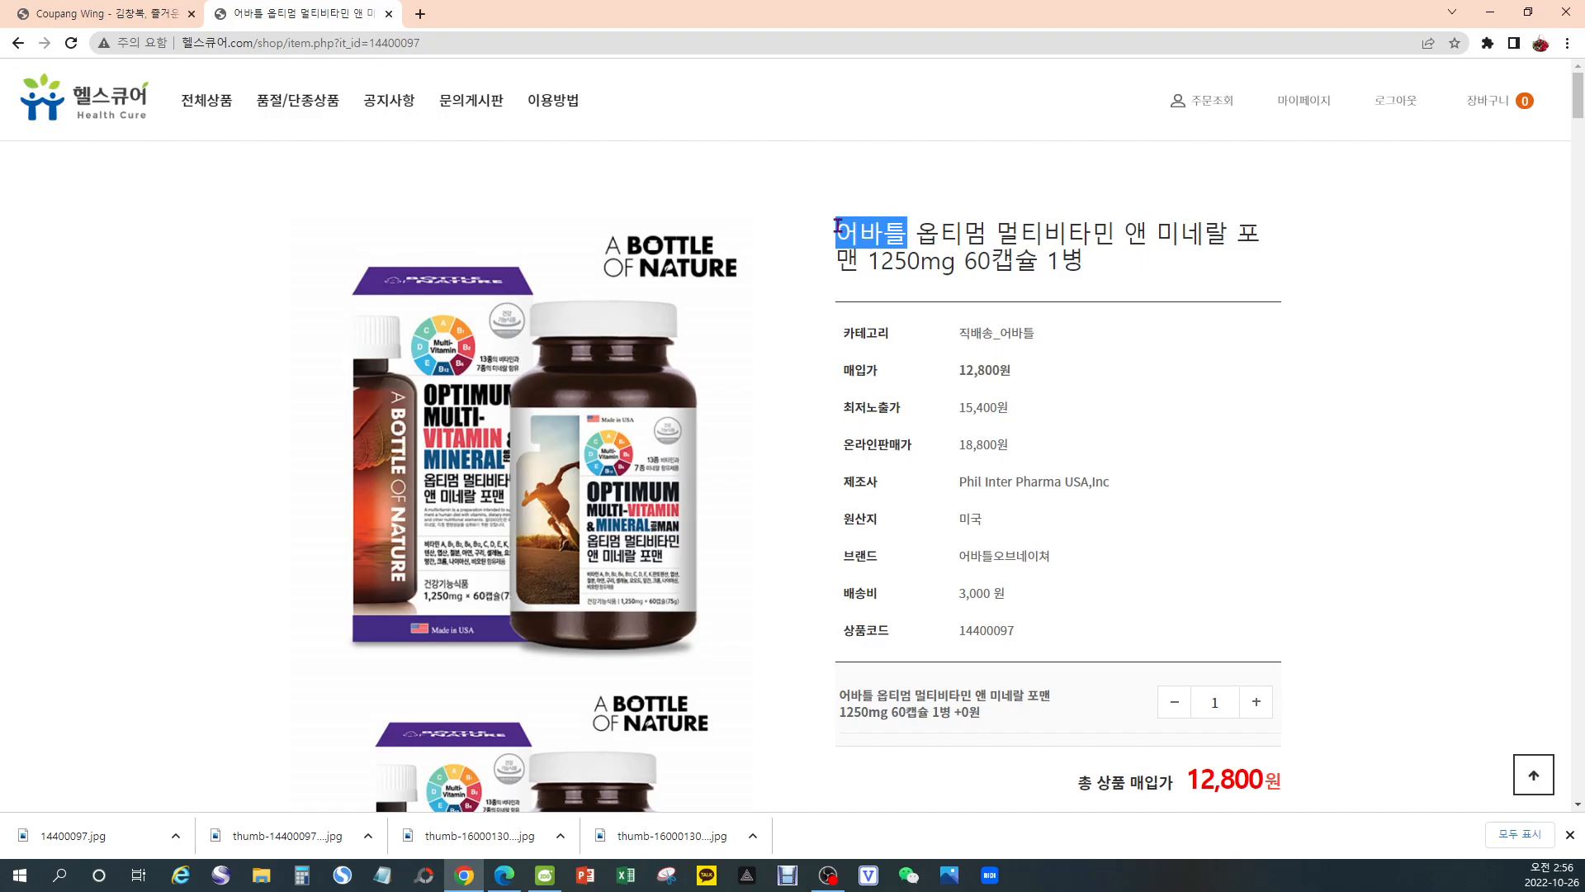
left_click_drag(947, 569, 1069, 568)
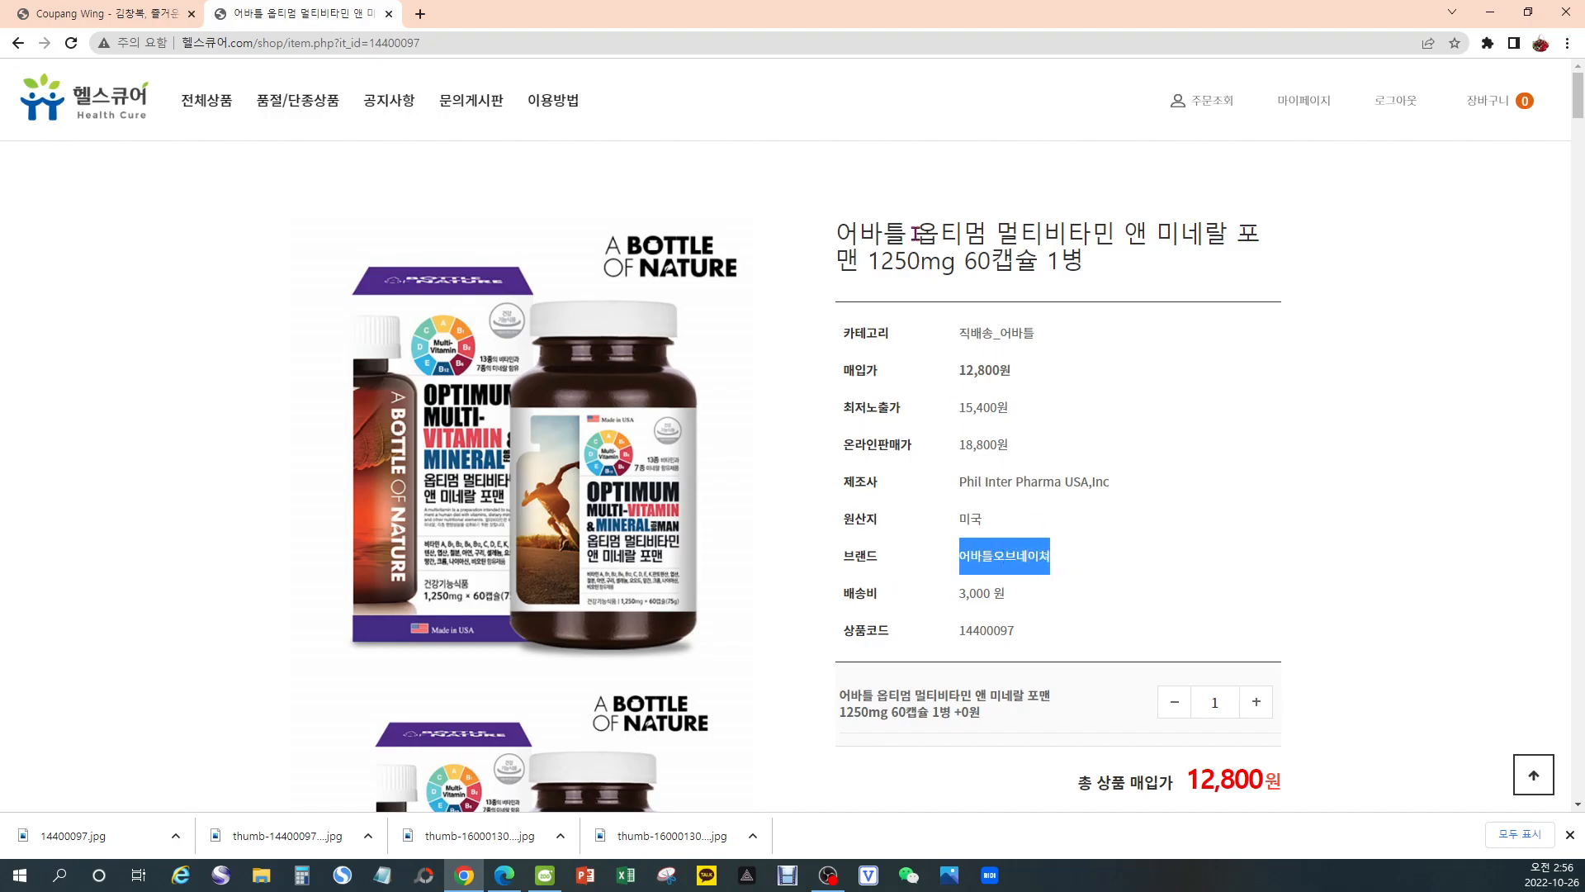
left_click_drag(917, 233, 988, 234)
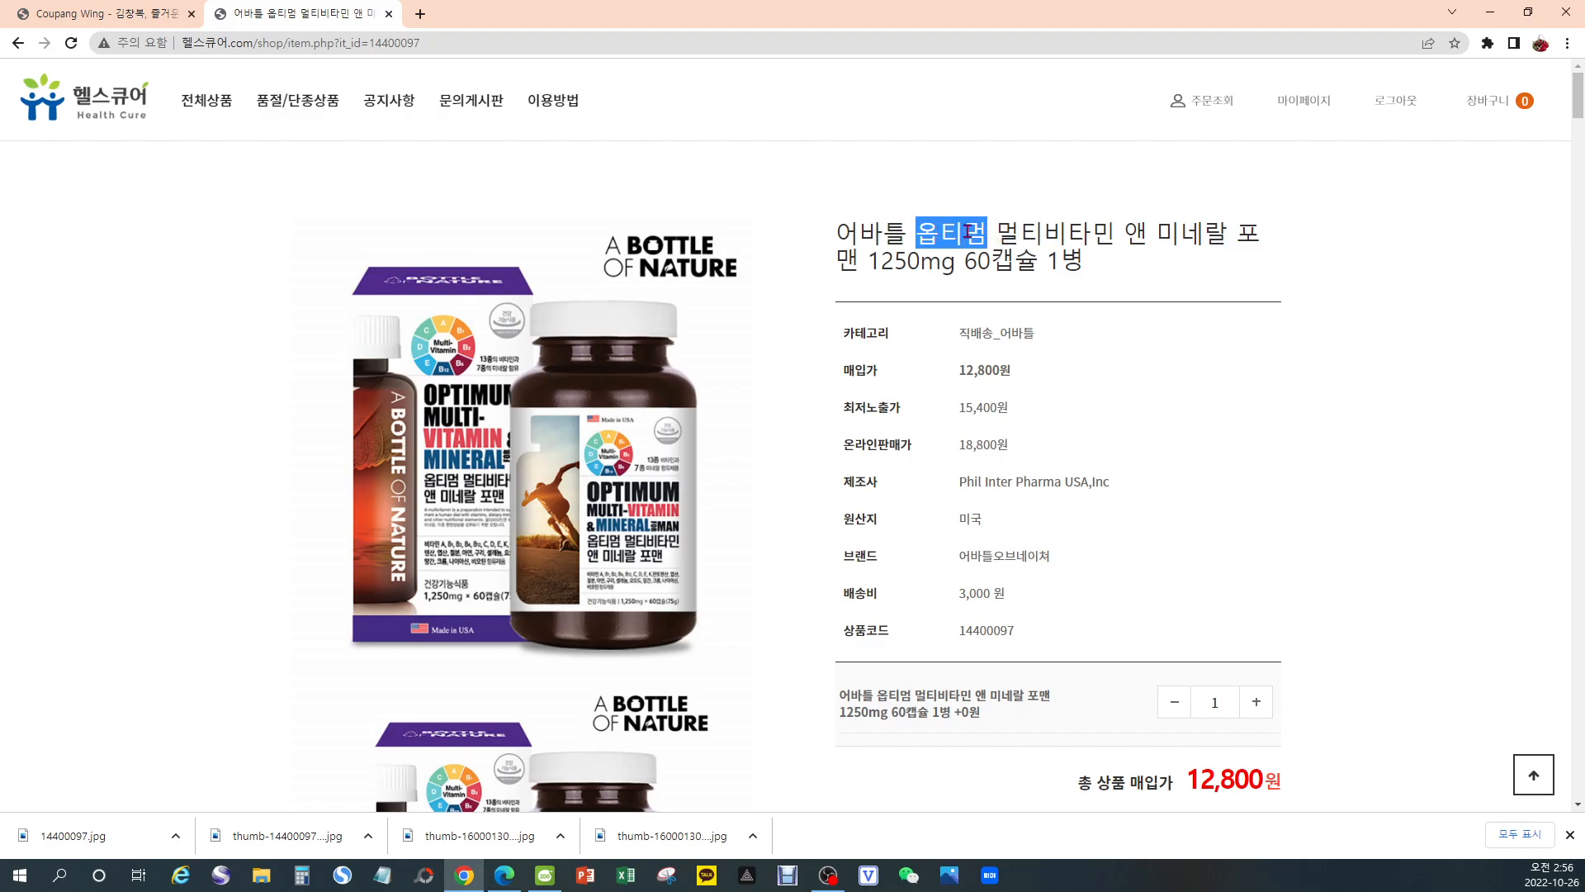
left_click(921, 241)
left_click_drag(918, 241, 1112, 239)
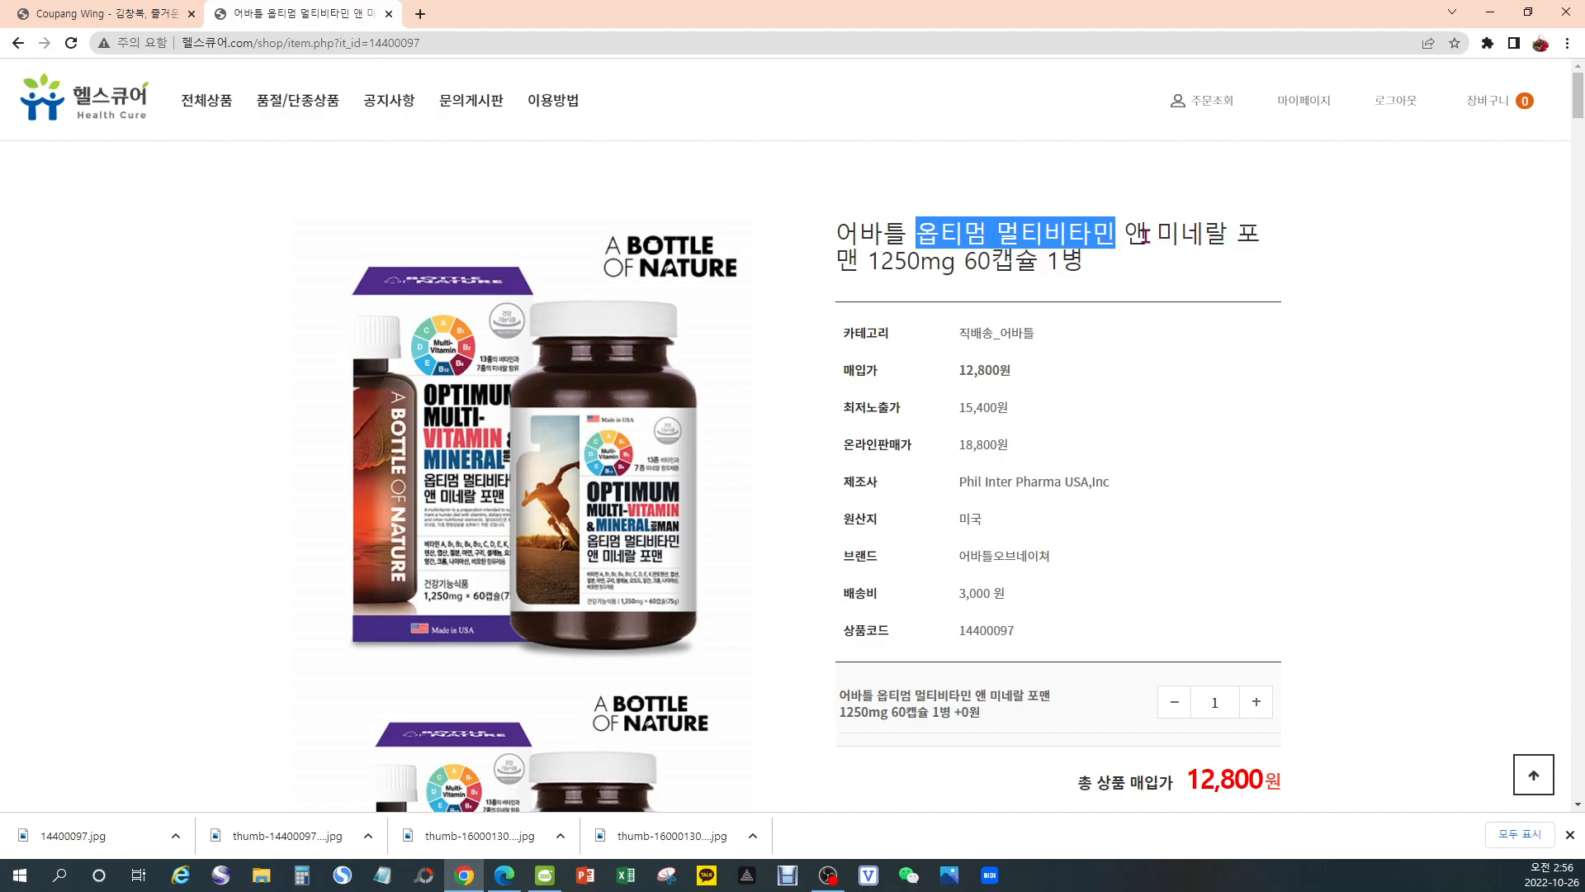
left_click_drag(1123, 235, 1256, 239)
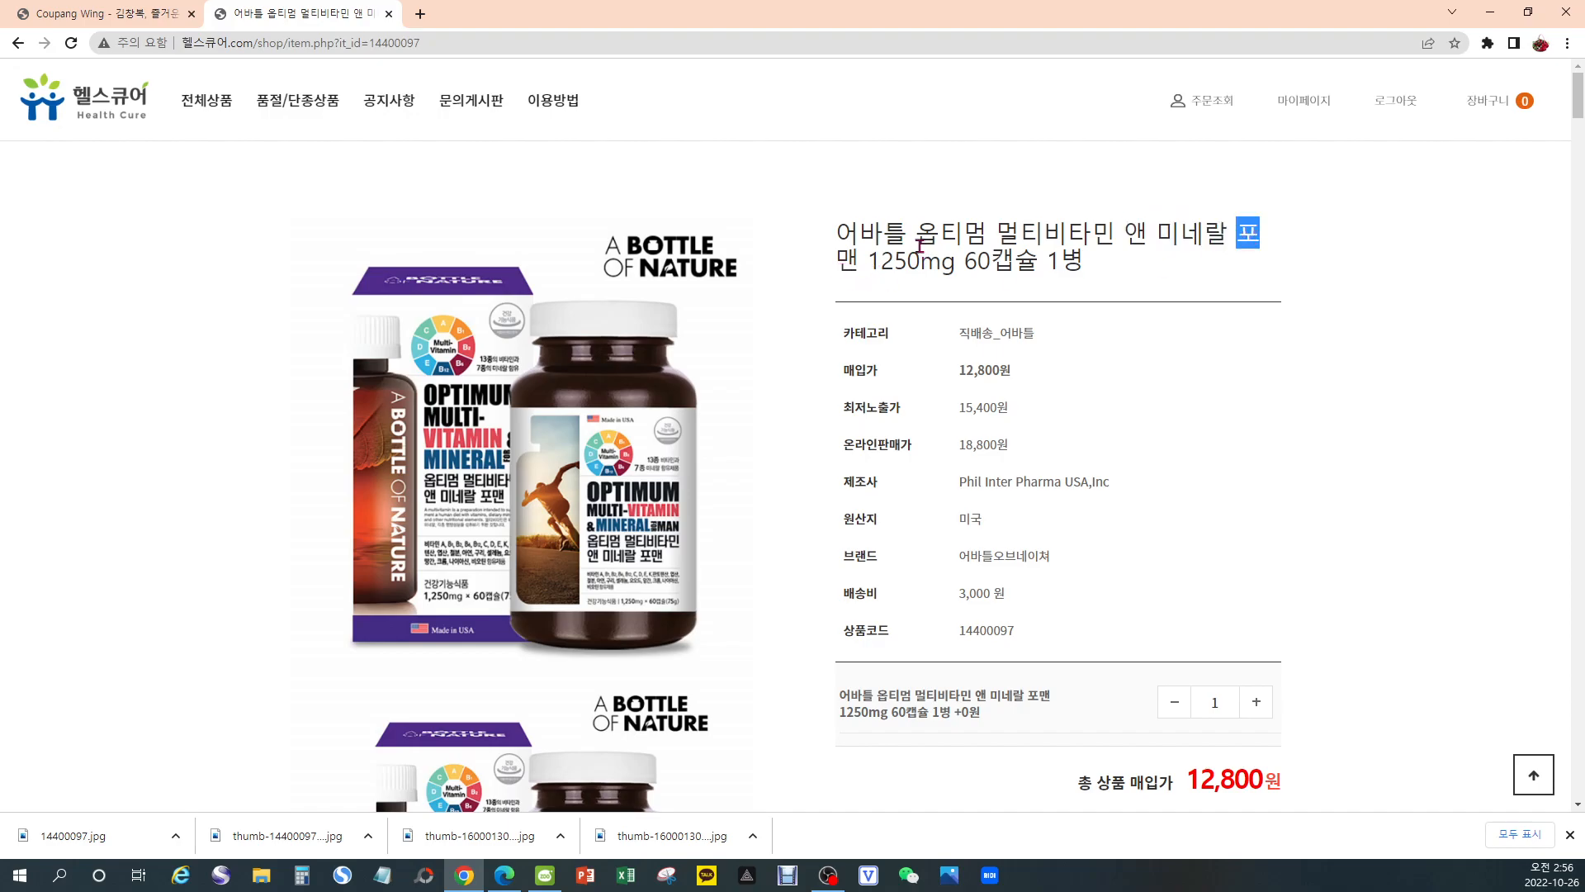
Copy "옵티멈 멀티비타민" from the 헬스큐어 heading into Coupang Wing's 노출상품명 and add "아연" after it
left_click_drag(922, 240, 1104, 241)
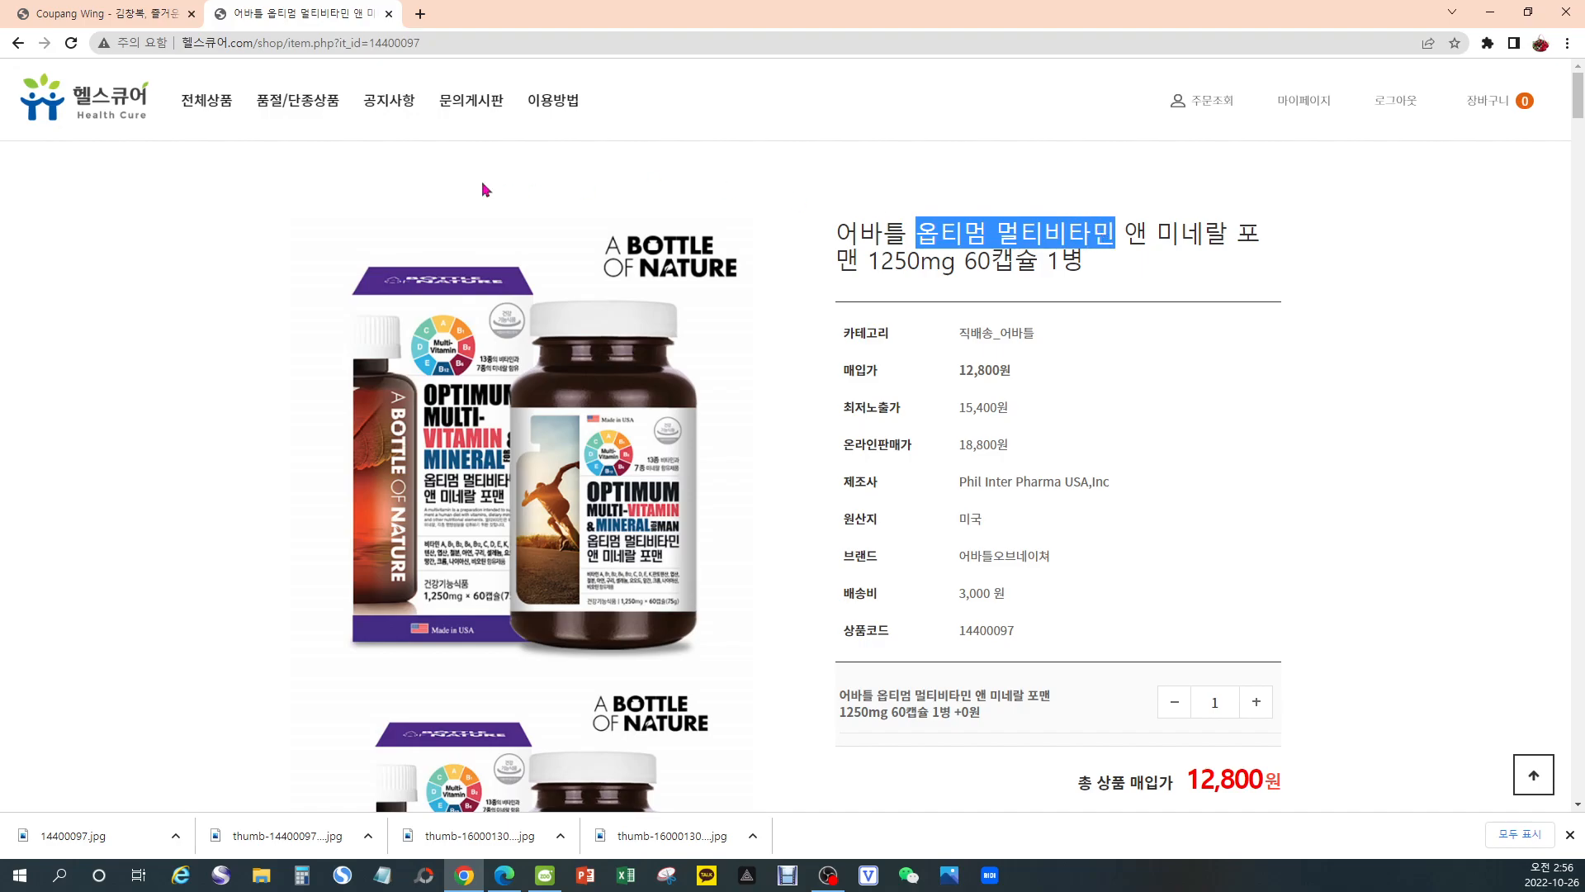
mouse_move(159, 22)
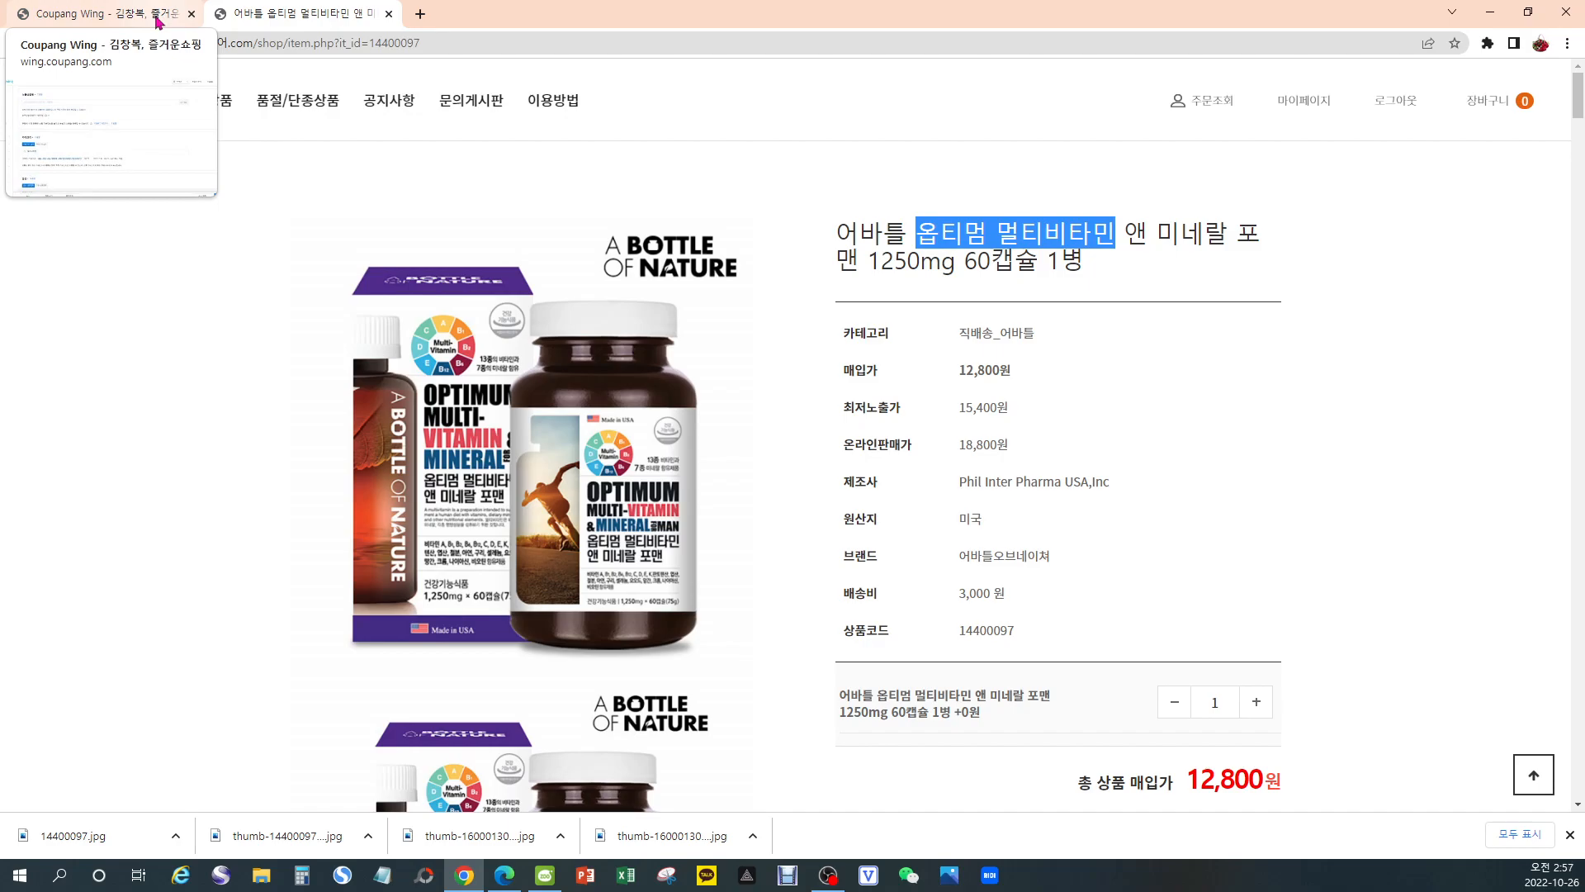
right_click(1024, 233)
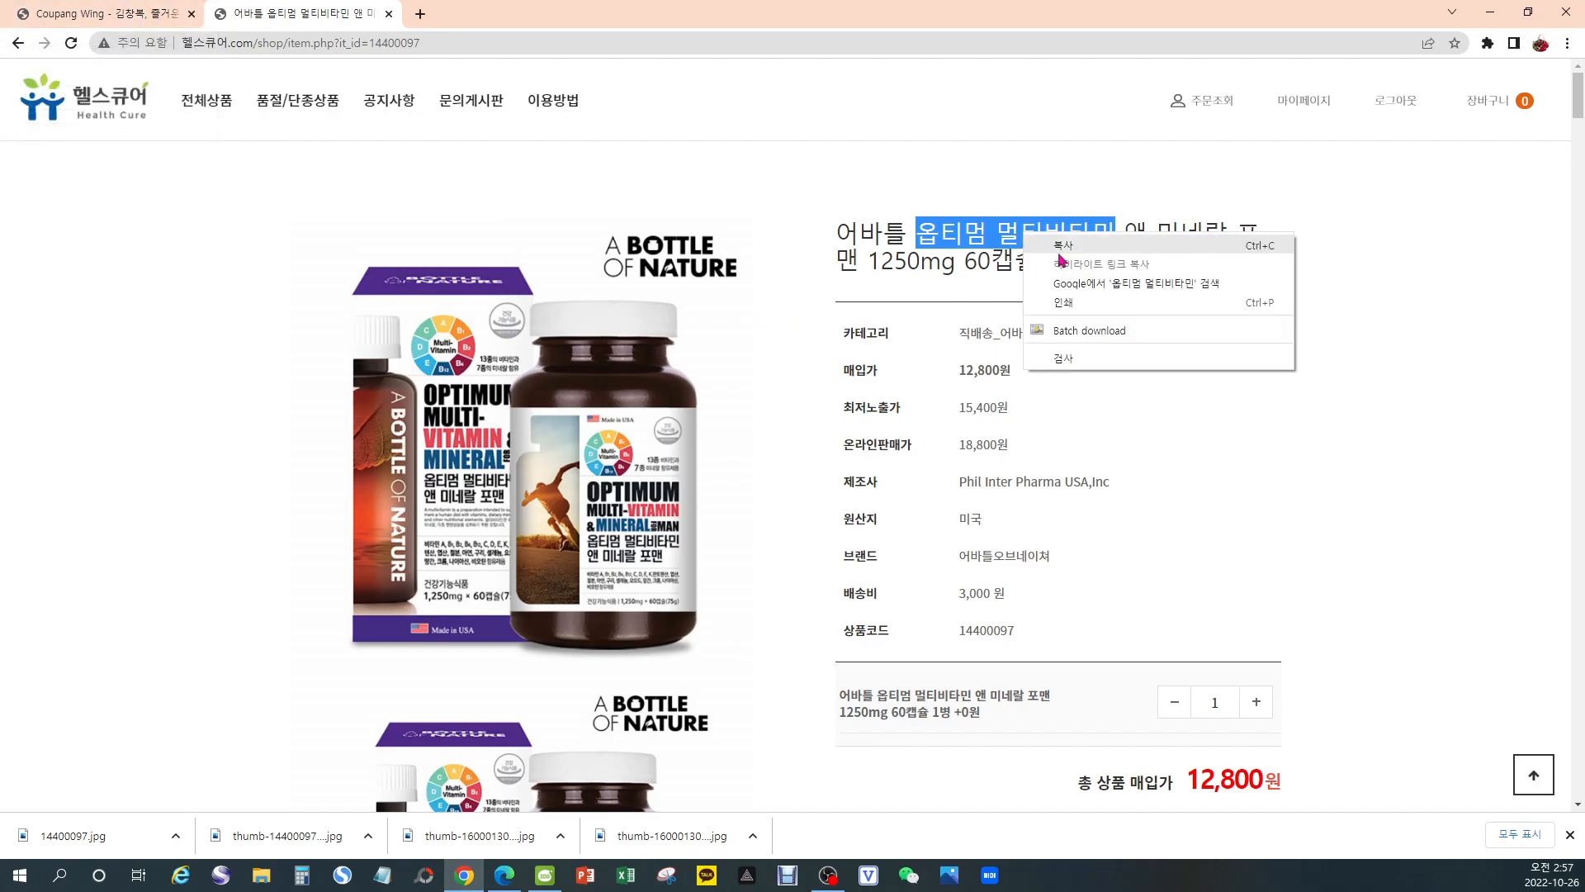
left_click(1054, 253)
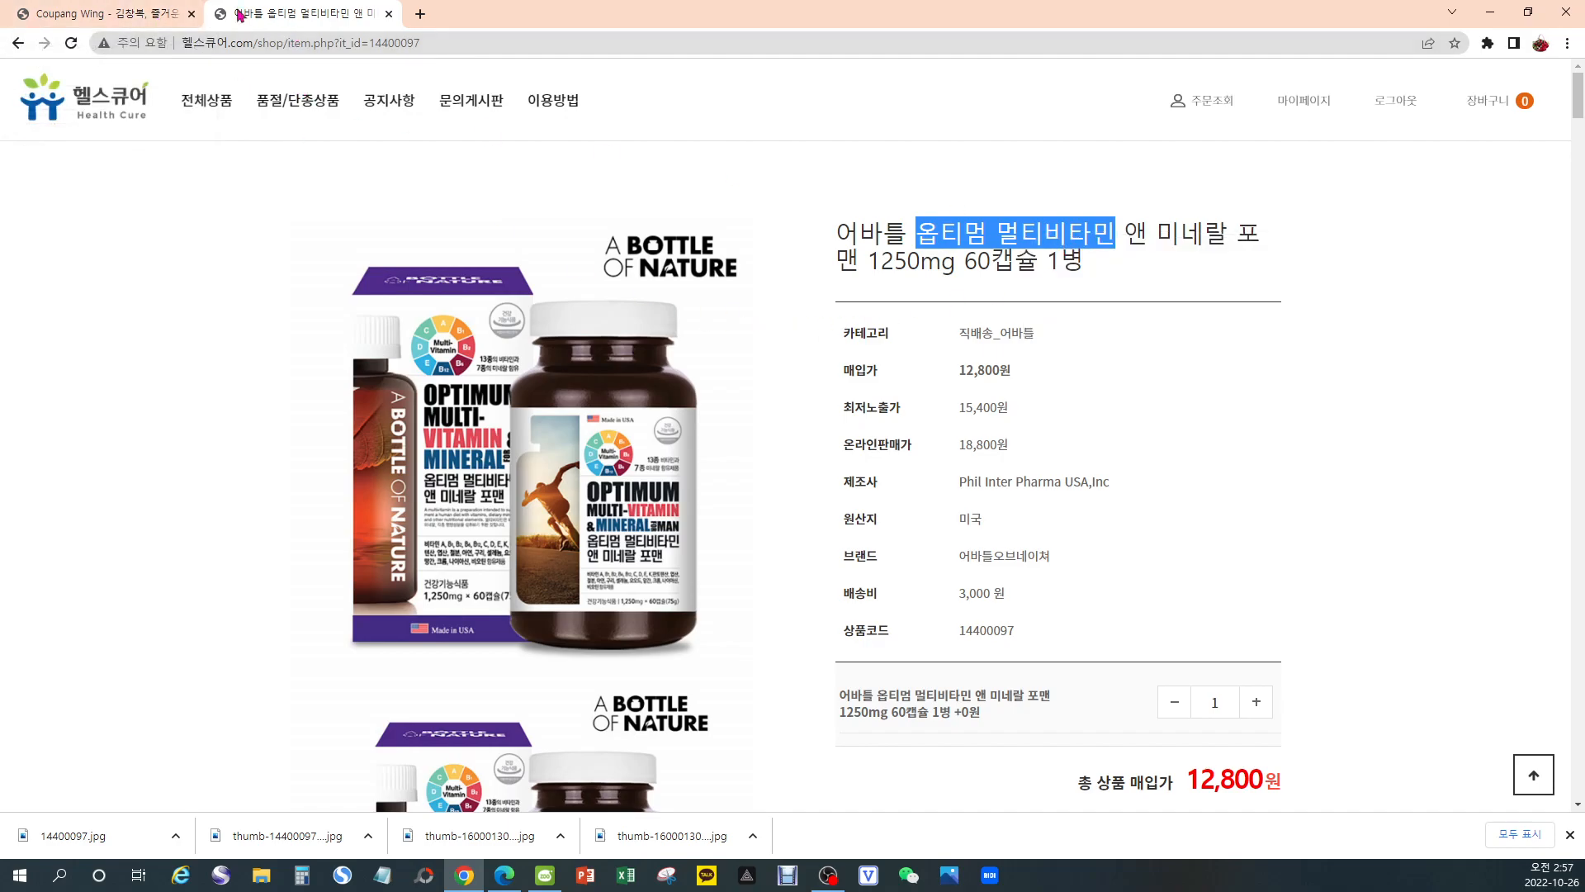
left_click(155, 17)
right_click(368, 210)
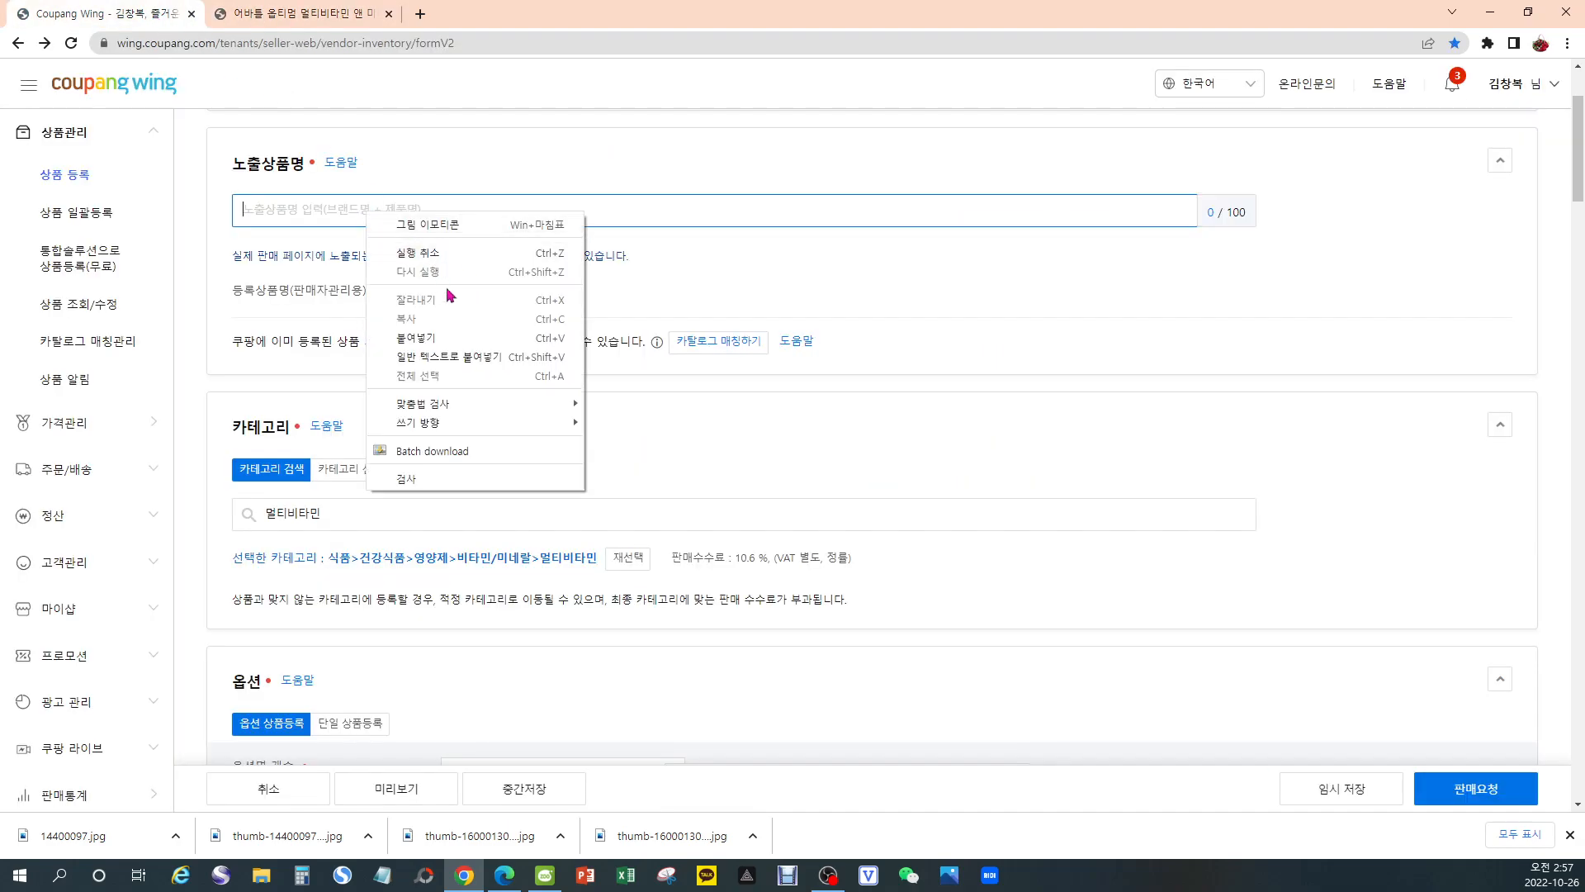
left_click(429, 357)
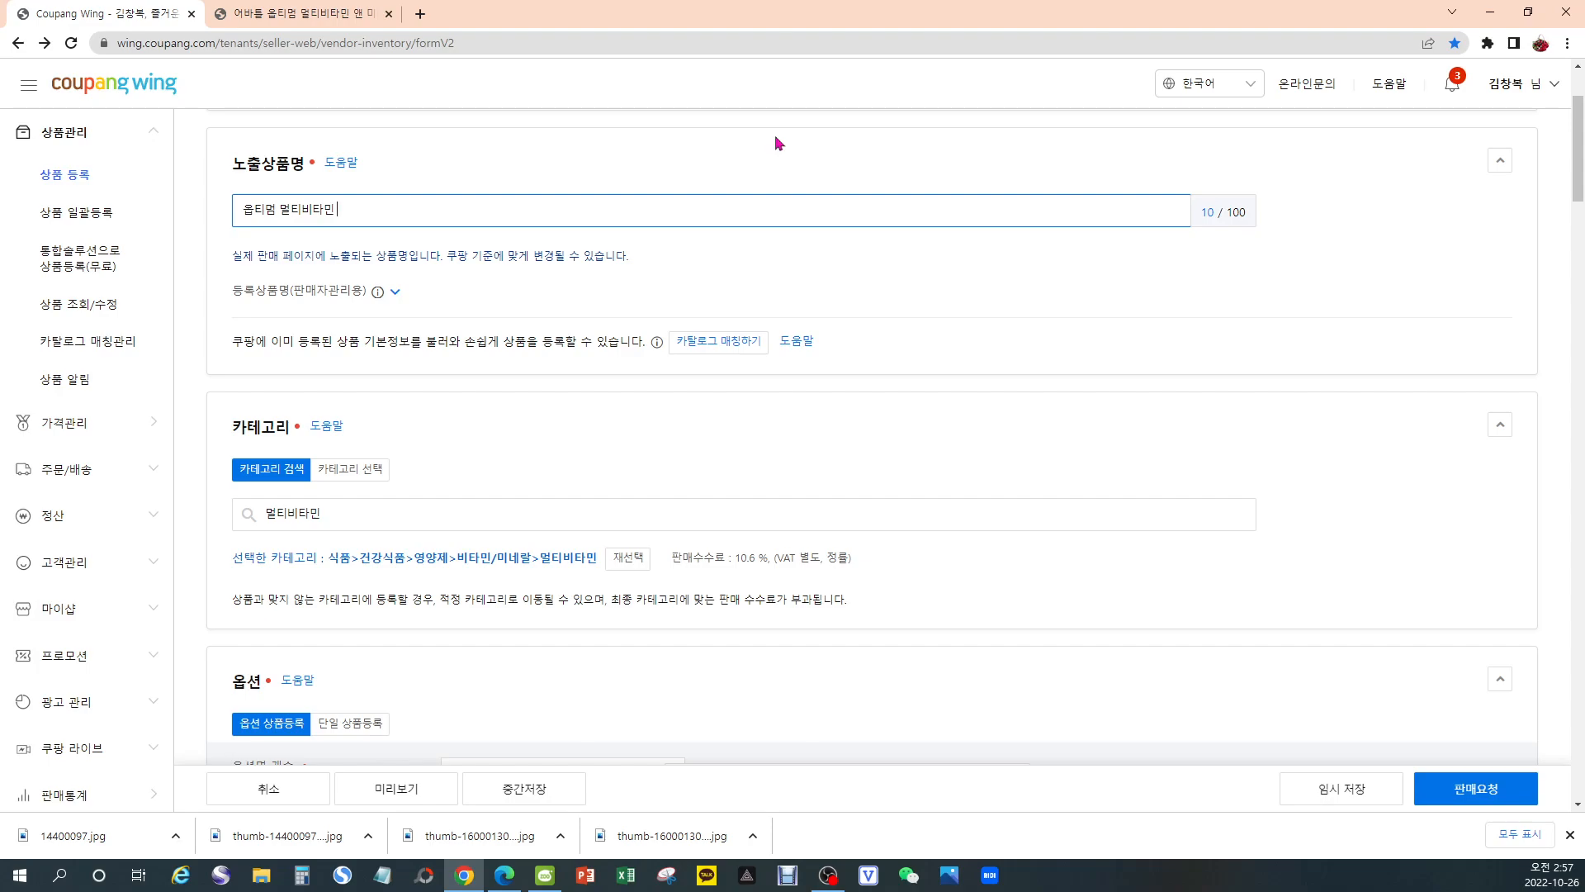
type("아연")
Return to the 헬스큐어 product page and review the weight, capsule count and bottle count in the product heading
left_click(259, 18)
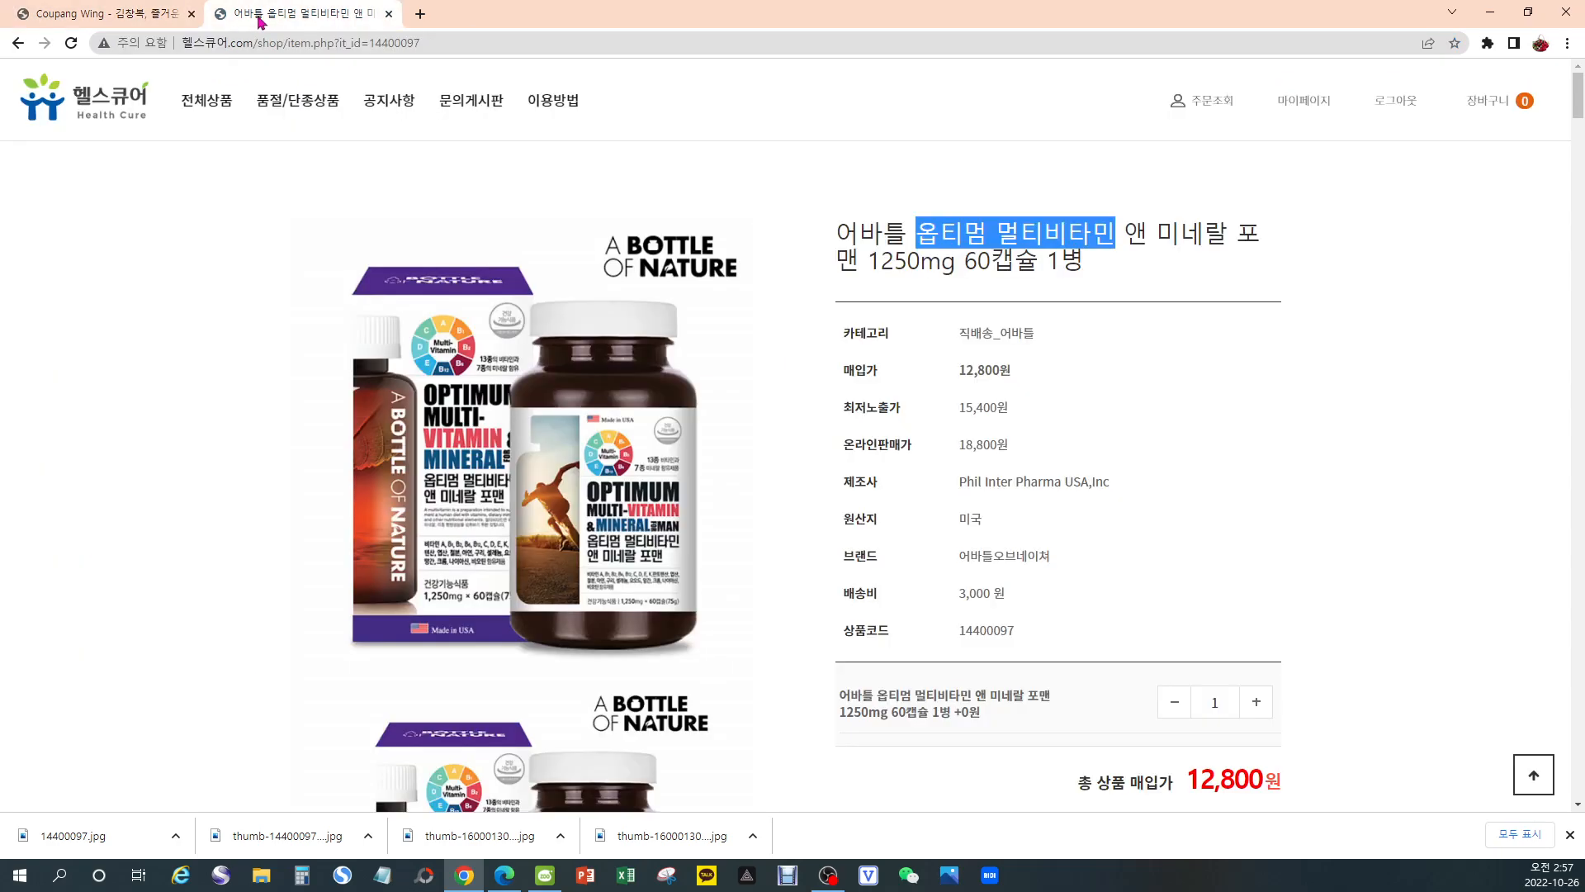
left_click(870, 263)
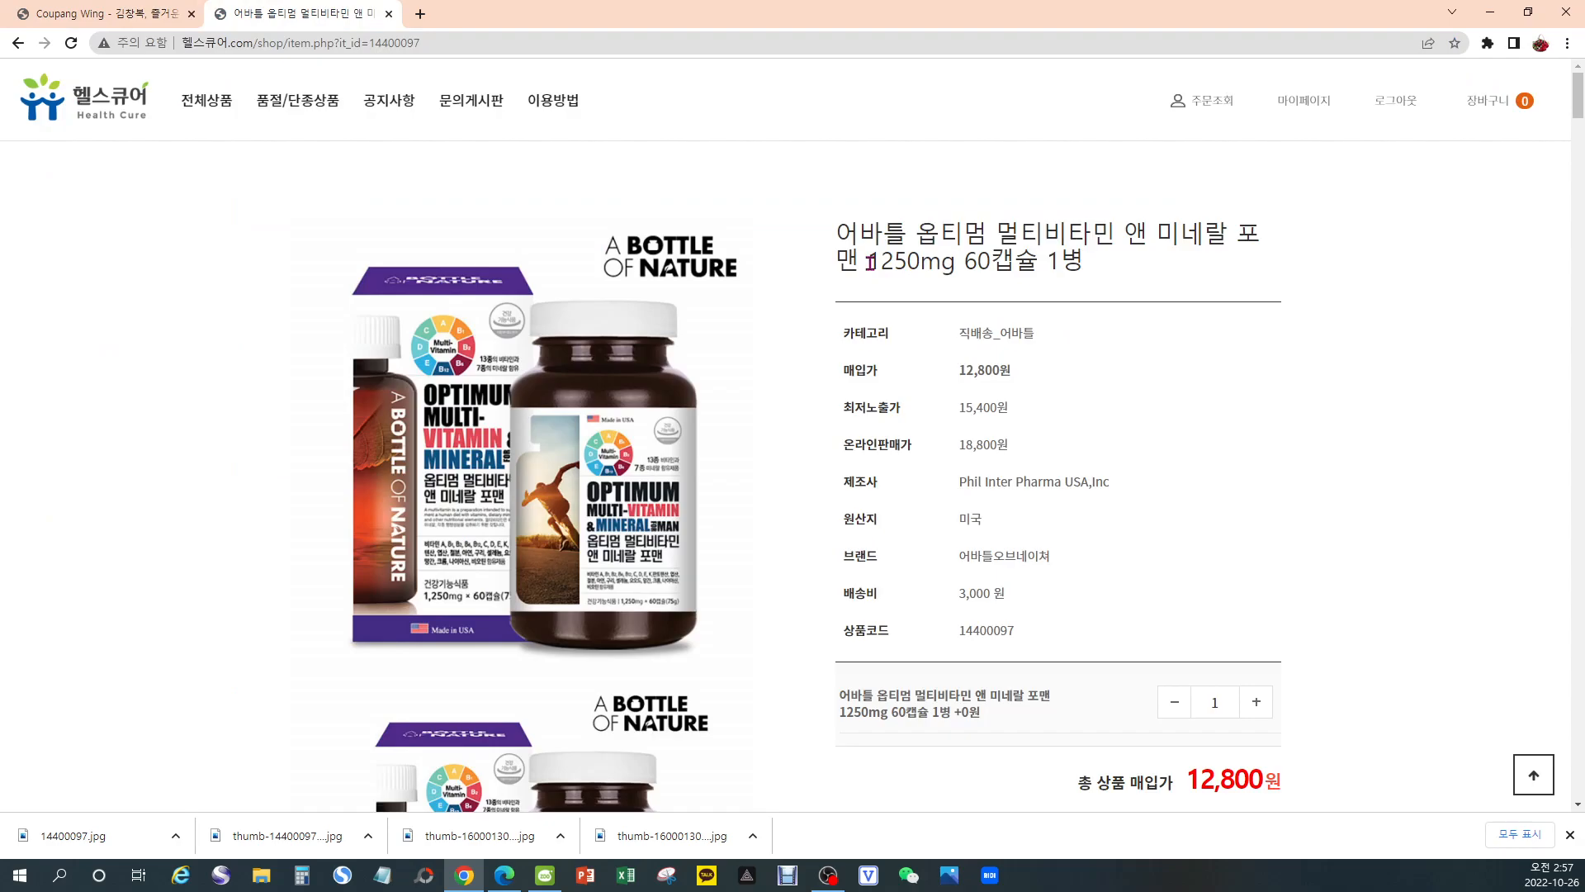
left_click_drag(870, 262, 948, 269)
left_click_drag(947, 268, 1087, 274)
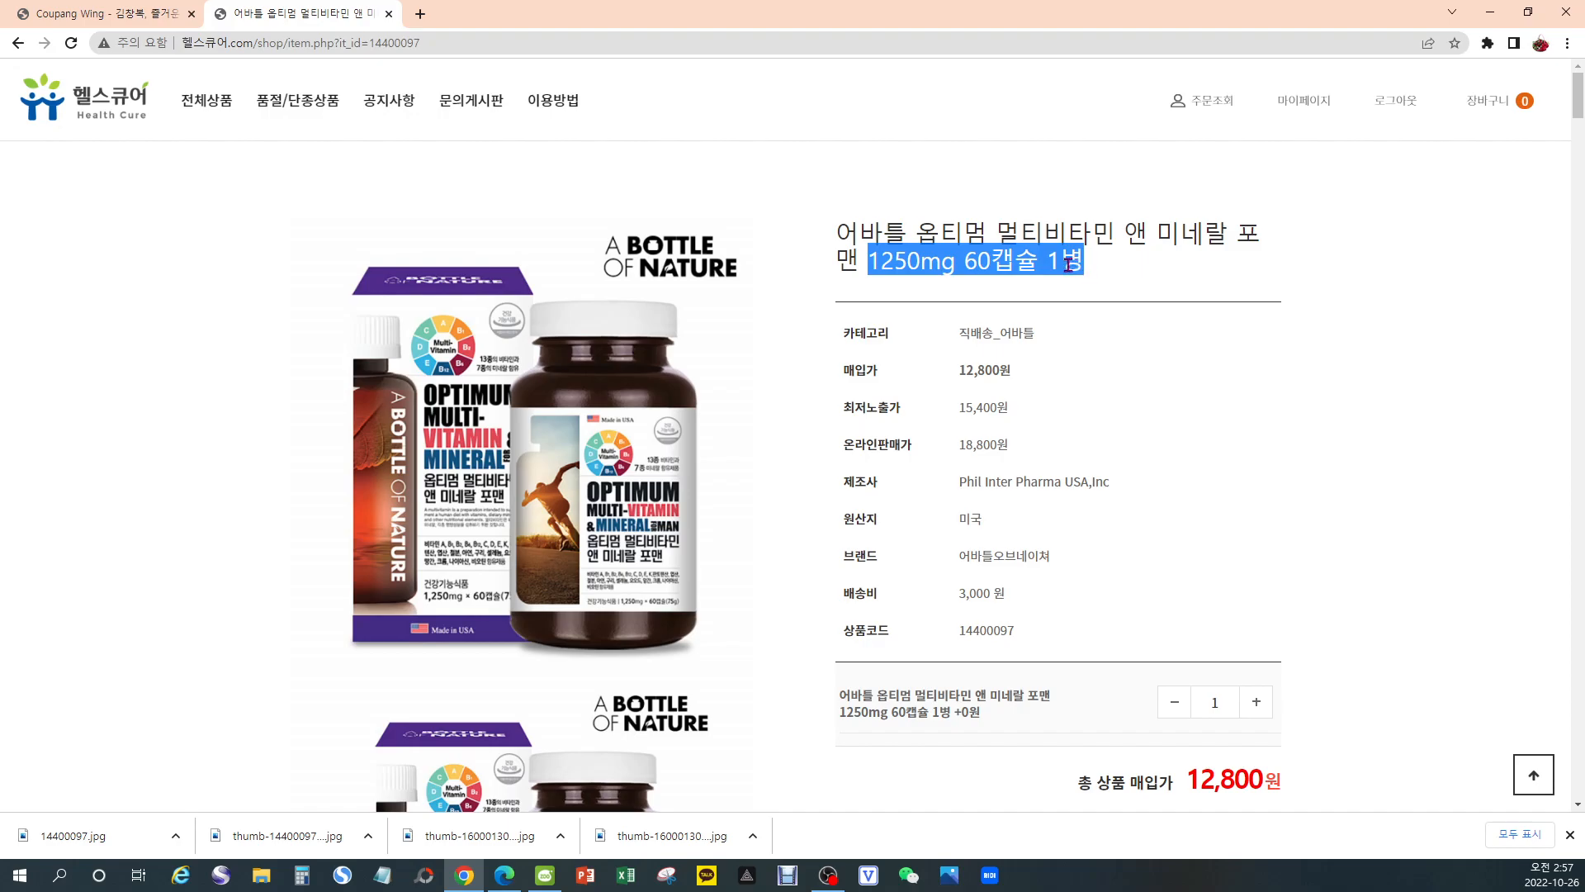
left_click(1062, 268)
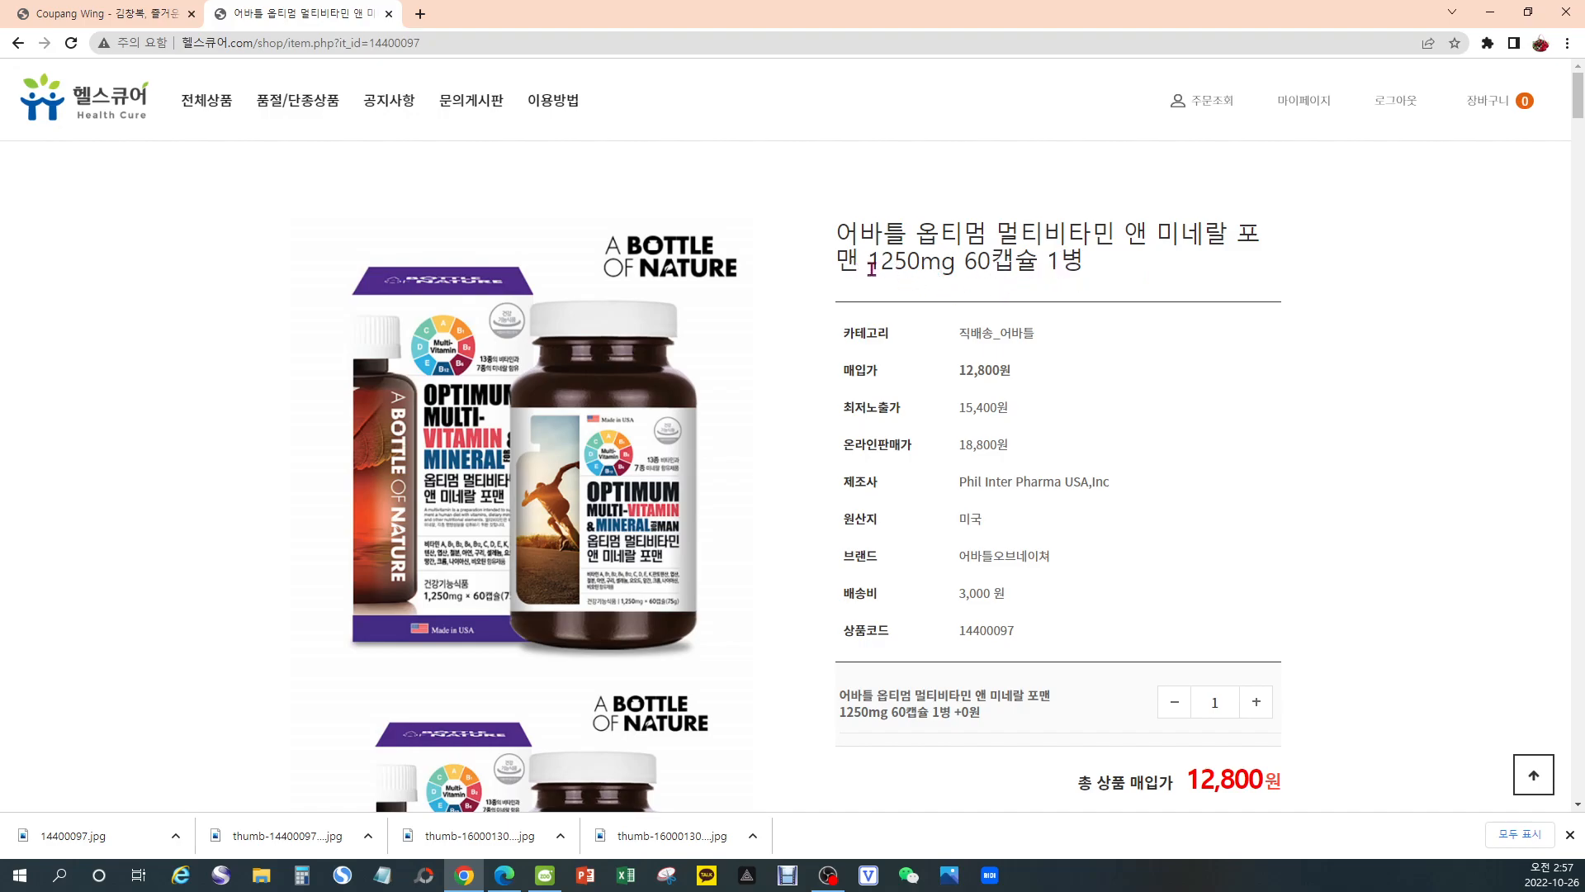
left_click_drag(1055, 262, 1094, 271)
left_click(1099, 276)
Copy "포맨 1250mg 60캡슐" from the heading and append it to the 노출상품명 in Coupang Wing
left_click_drag(1238, 232, 1038, 264)
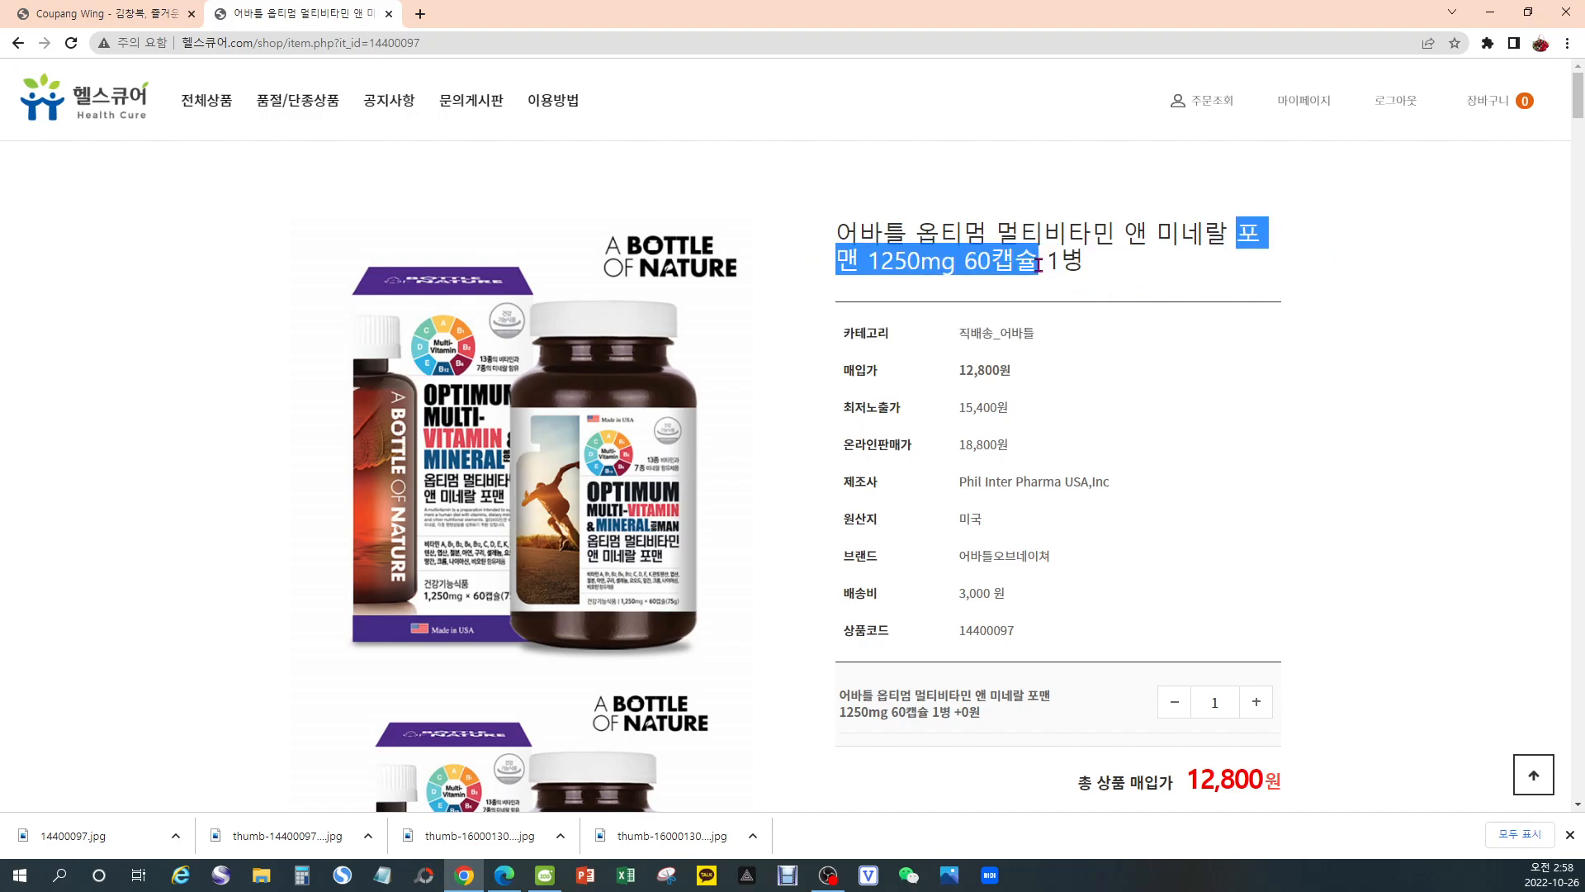
right_click(1008, 262)
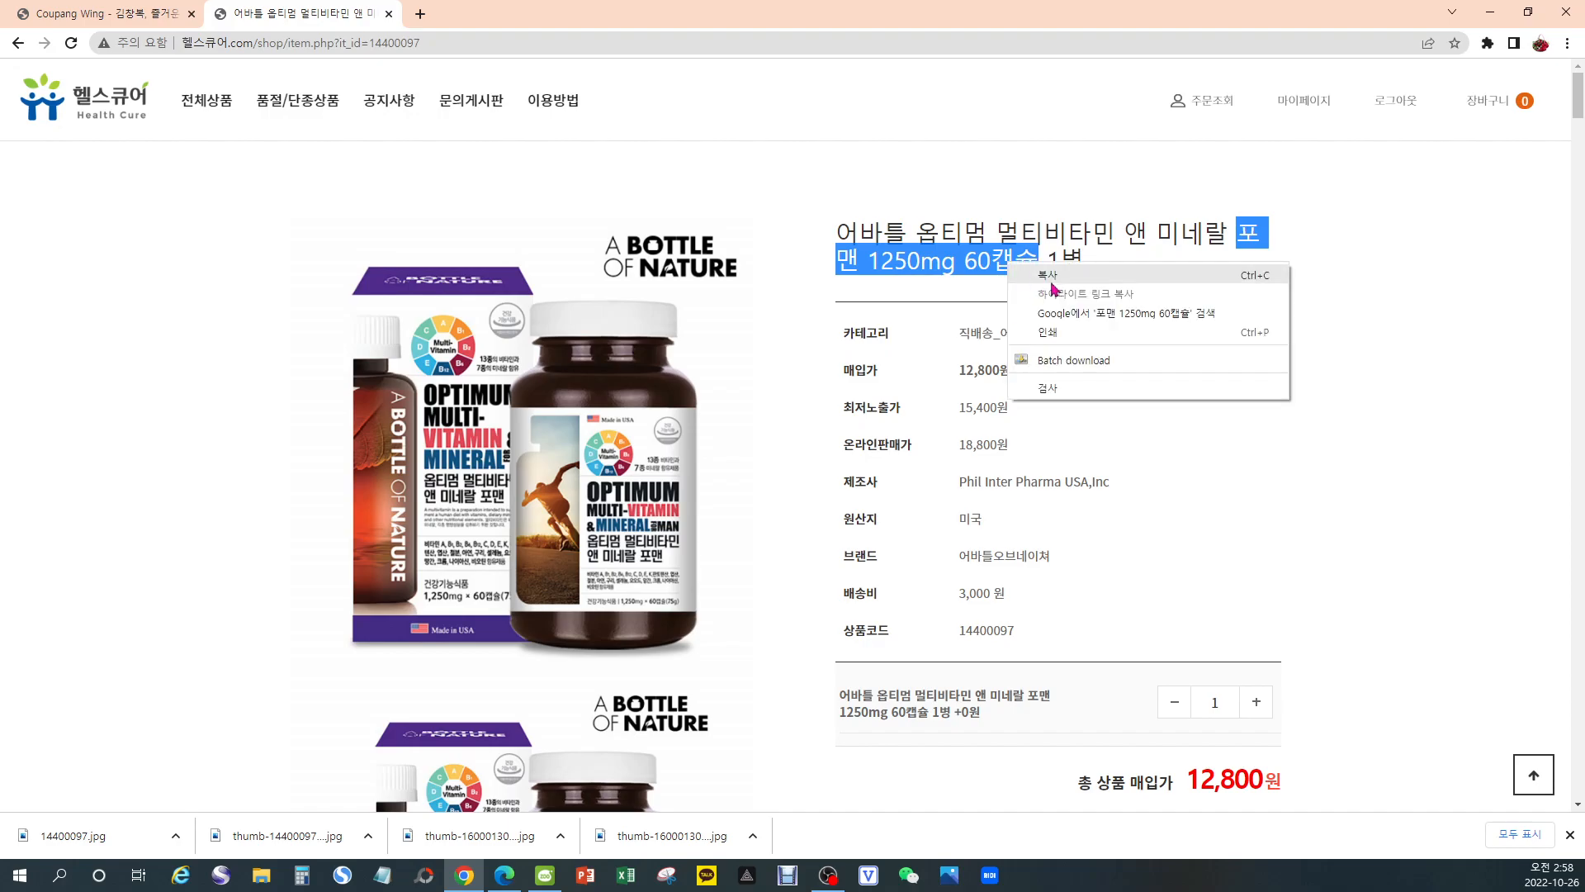
left_click(1055, 285)
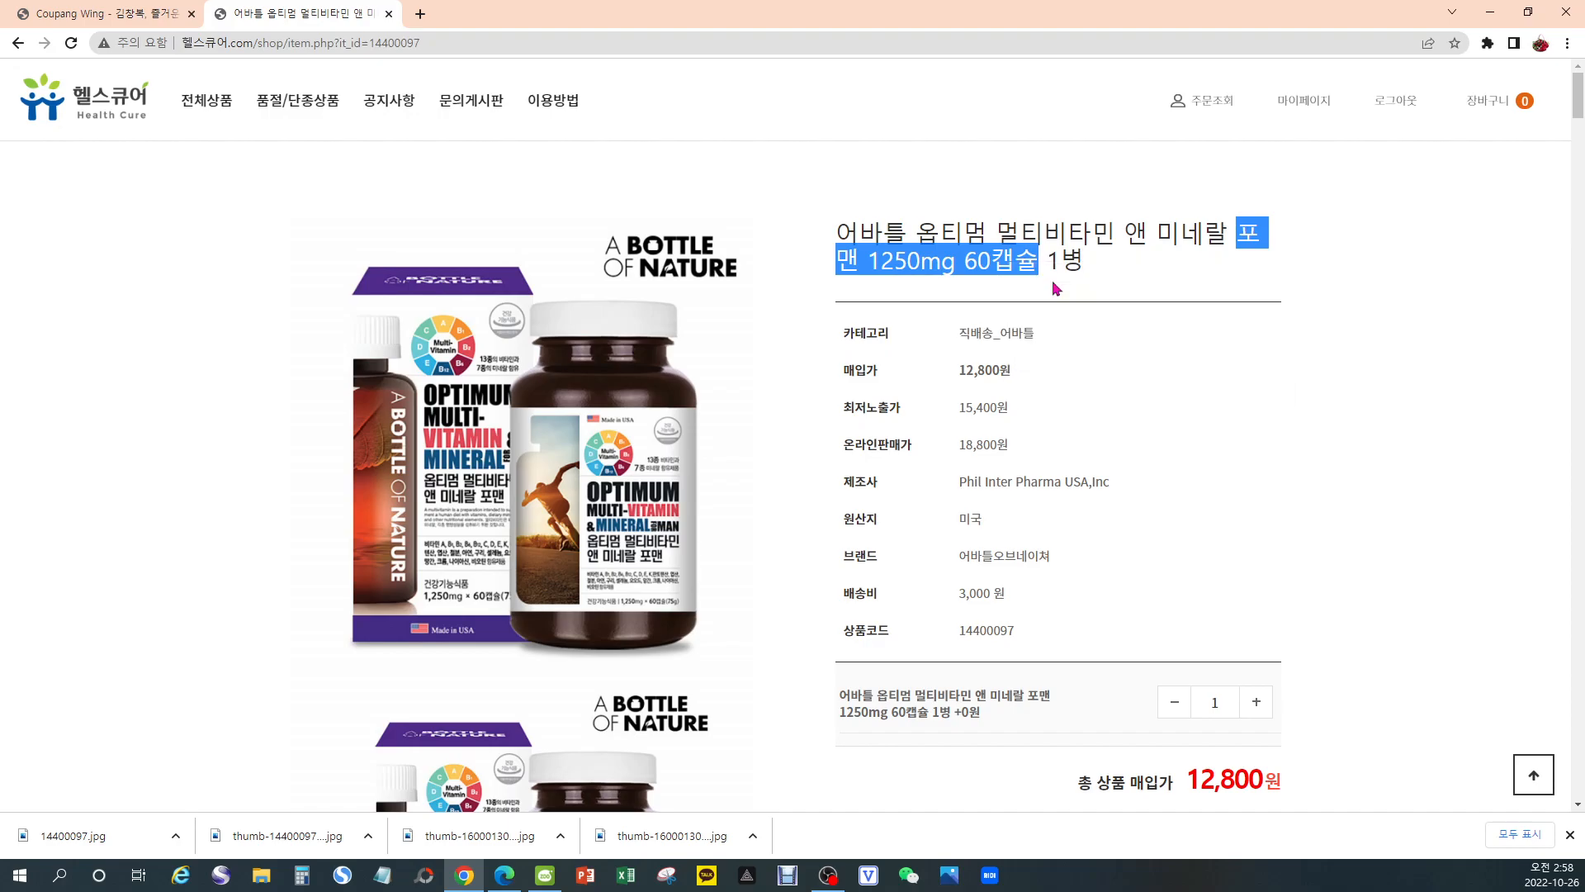
left_click(158, 17)
right_click(408, 207)
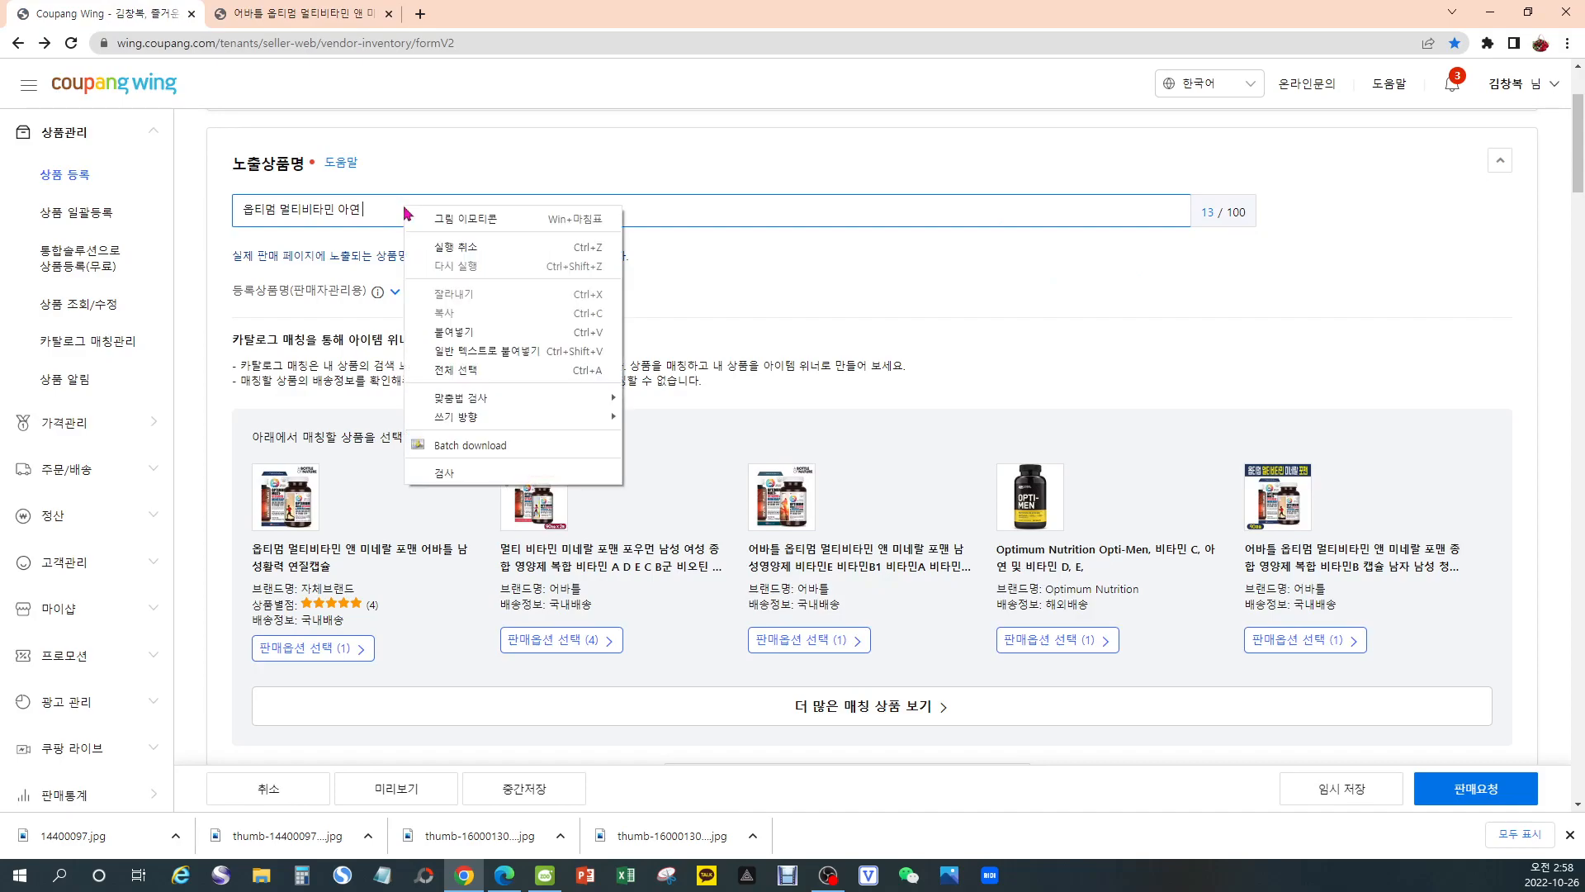
left_click(487, 334)
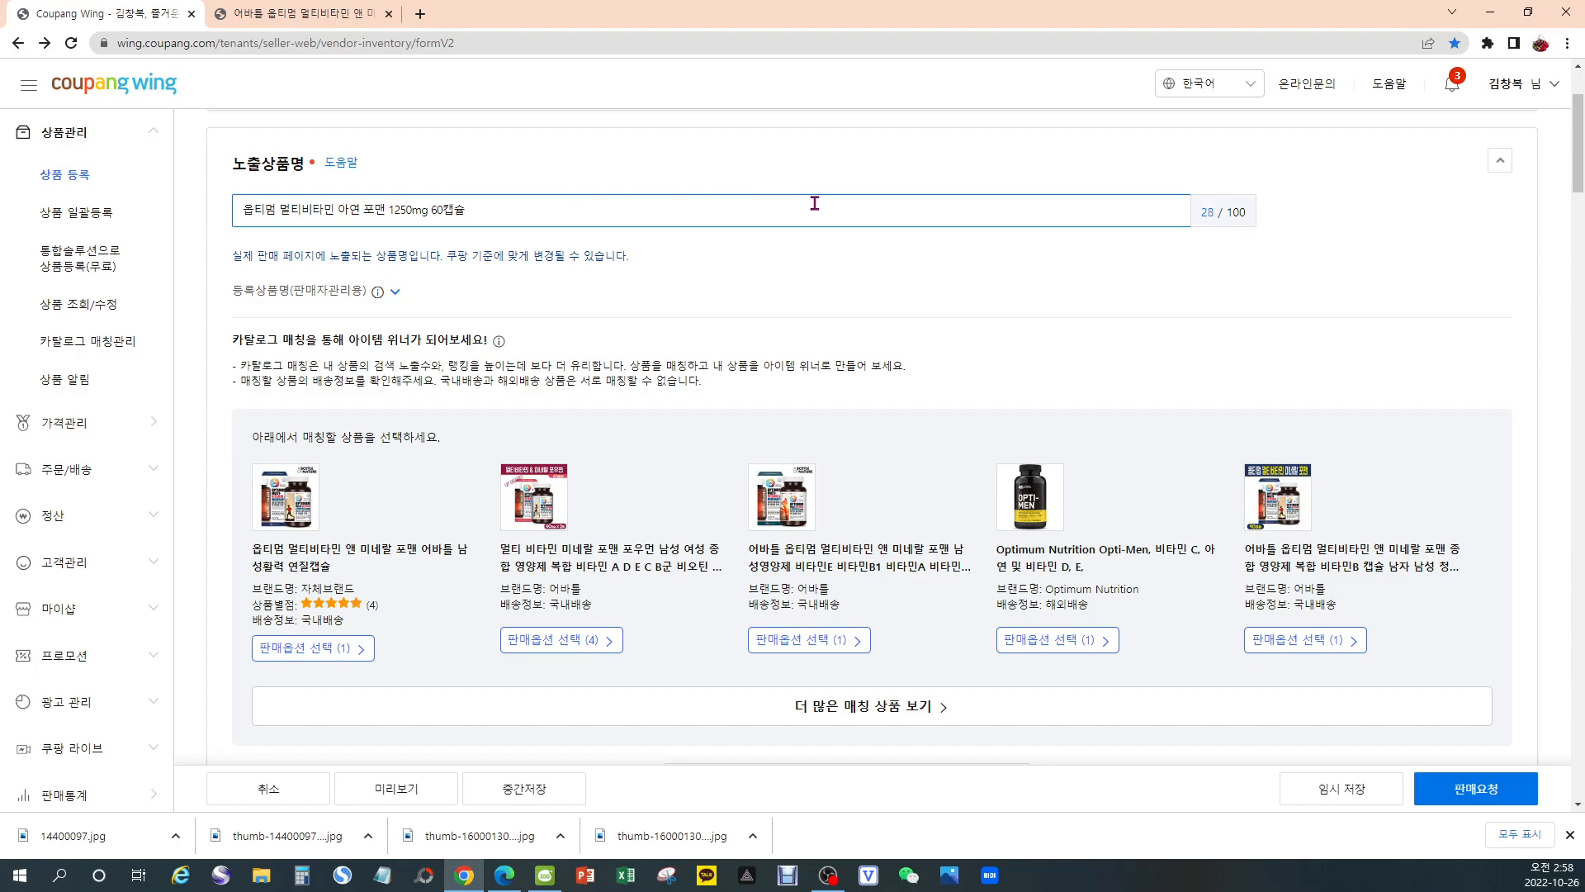
Append "종합비타민 남성용 영양제" to the end of the 노출상품명
type("종합")
type("비타")
type("민 ")
type("남서")
type("용")
type("강")
key("BackSpace")
key("BackSpace")
key("BackSpace")
type("영양제")
scroll(705, 298, "down", 1)
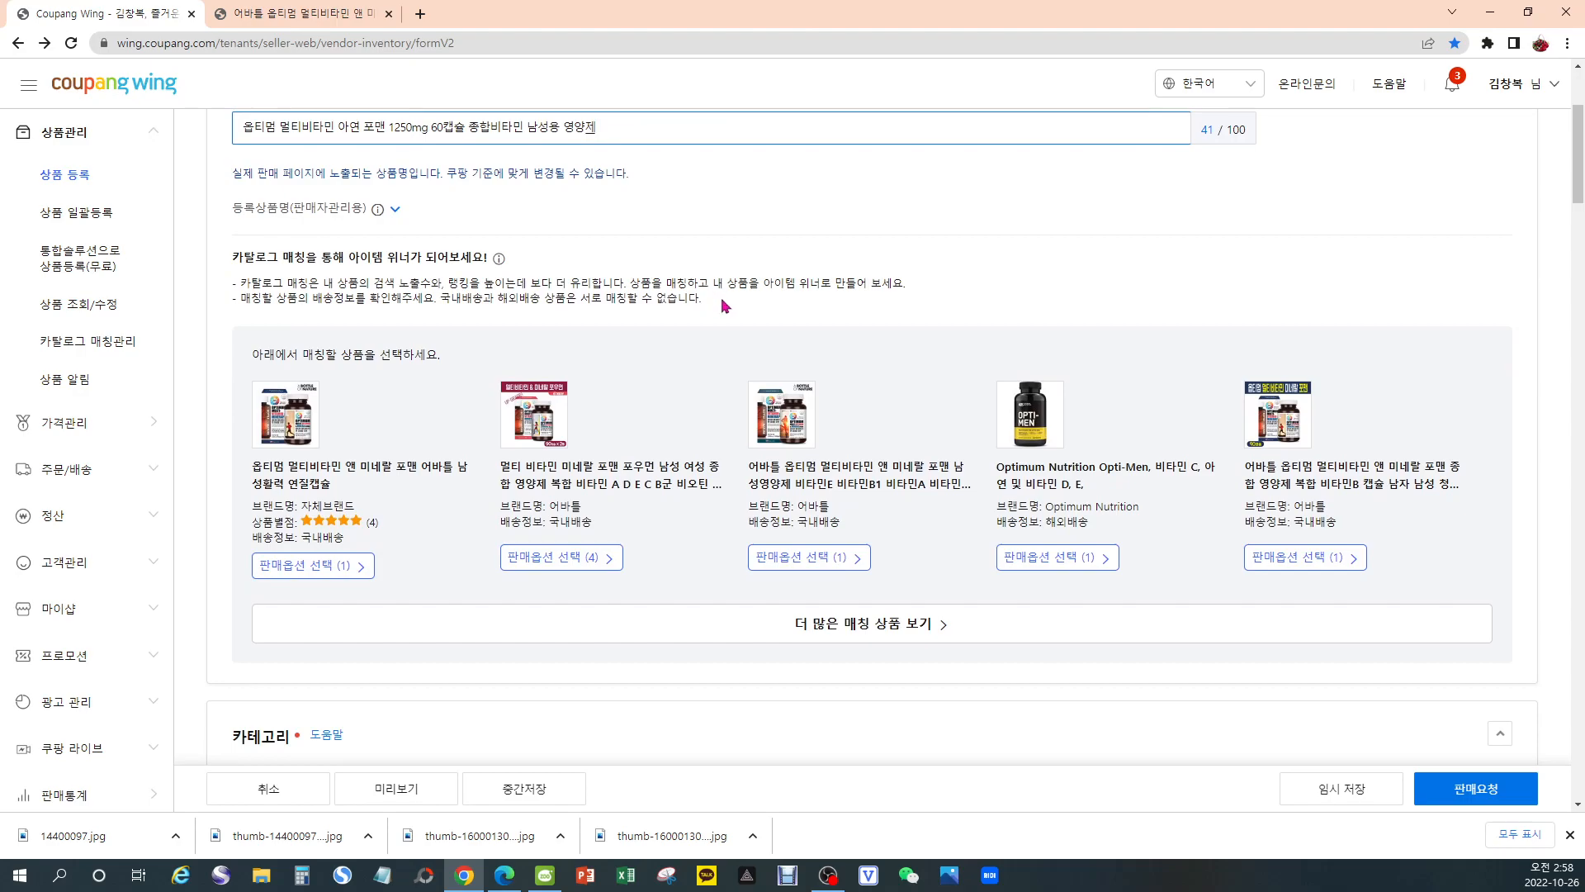
scroll(725, 306, "up", 1)
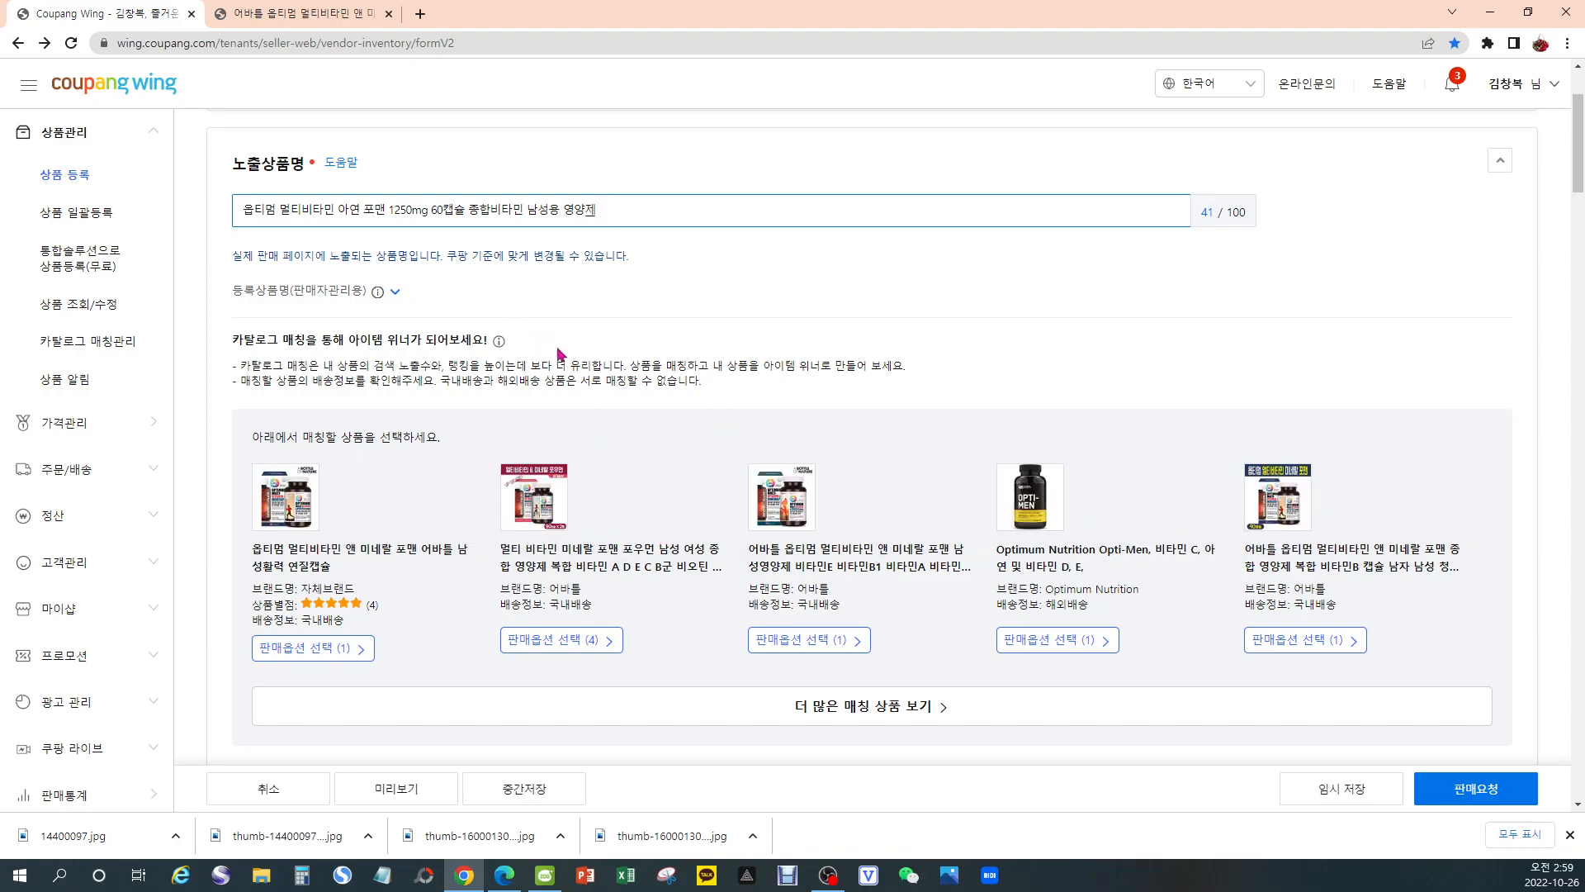
Switch the product's 옵션 section to 단일 상품등록, turn off 판매자 자동가격조정 and dismiss the sale price hint
scroll(944, 379, "down", 6)
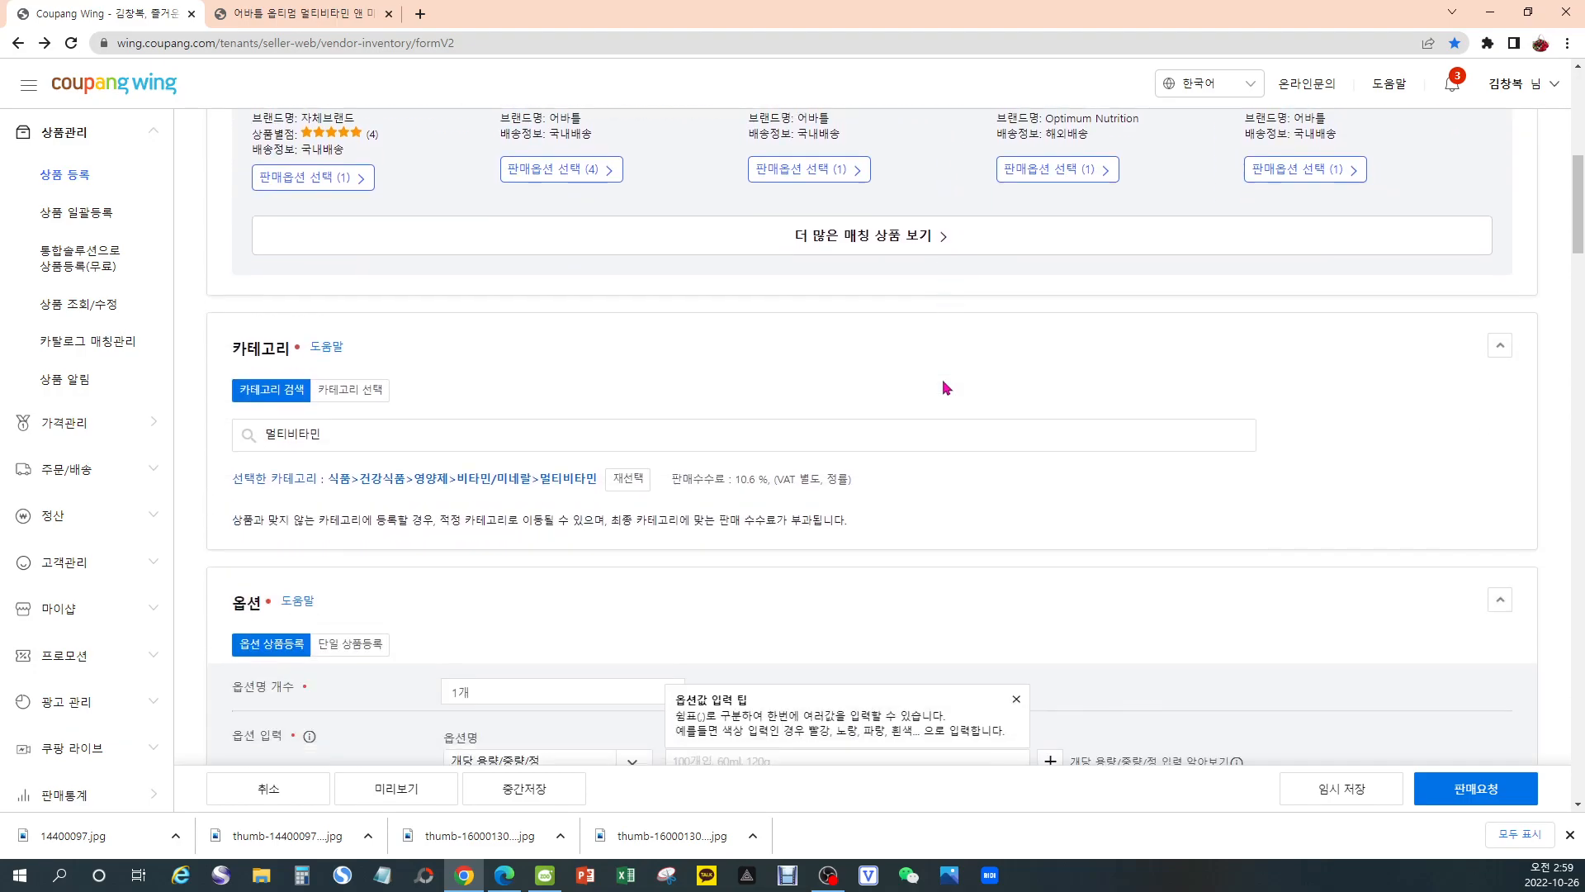
scroll(943, 381, "down", 3)
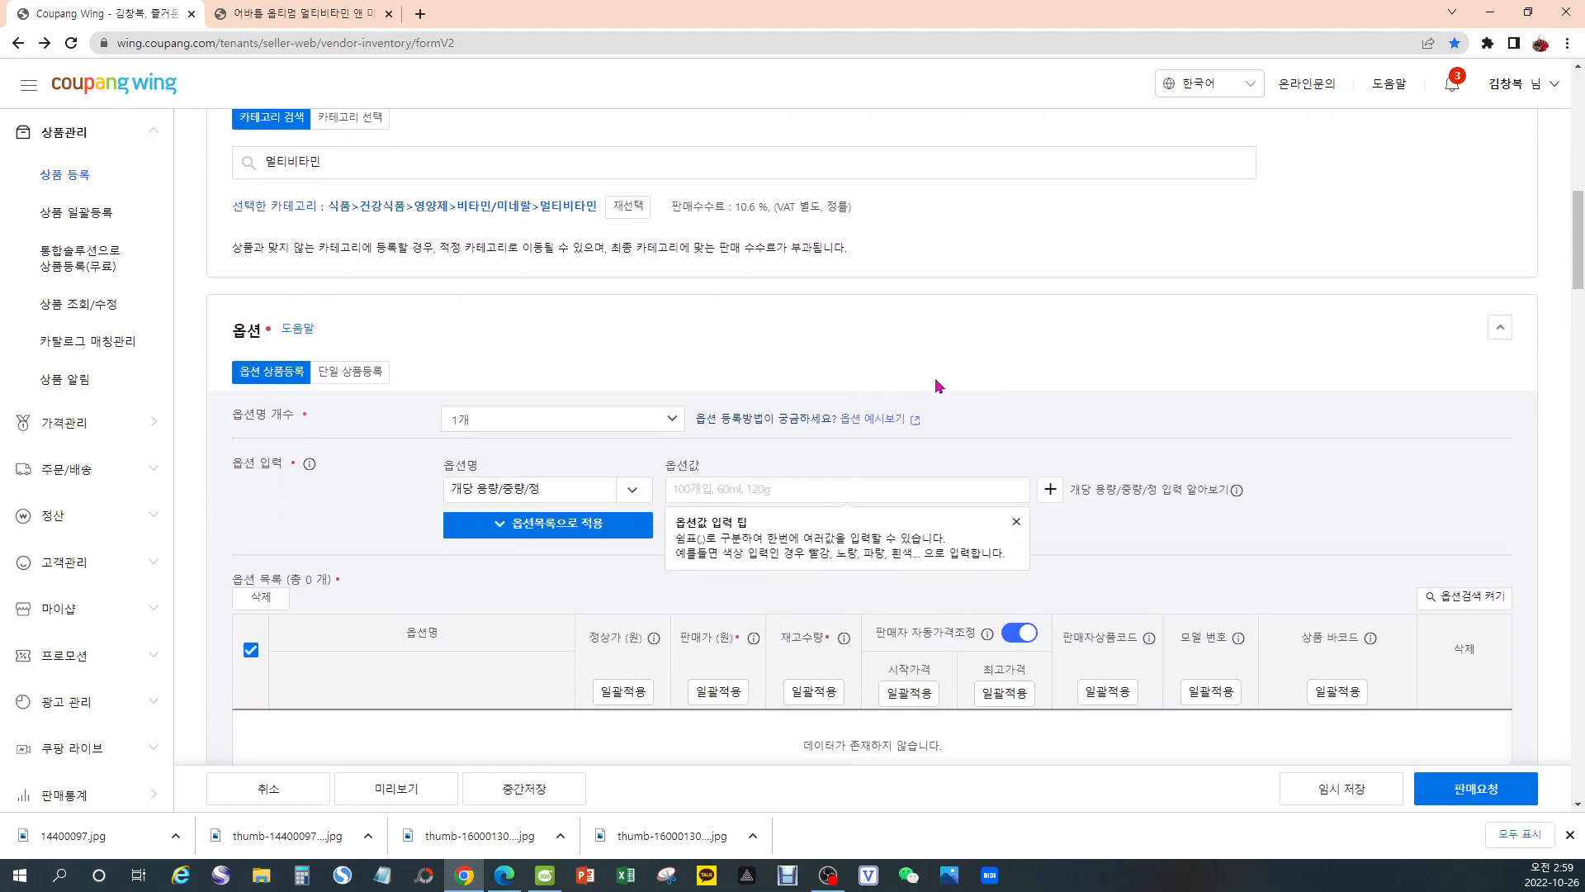
scroll(926, 381, "up", 1)
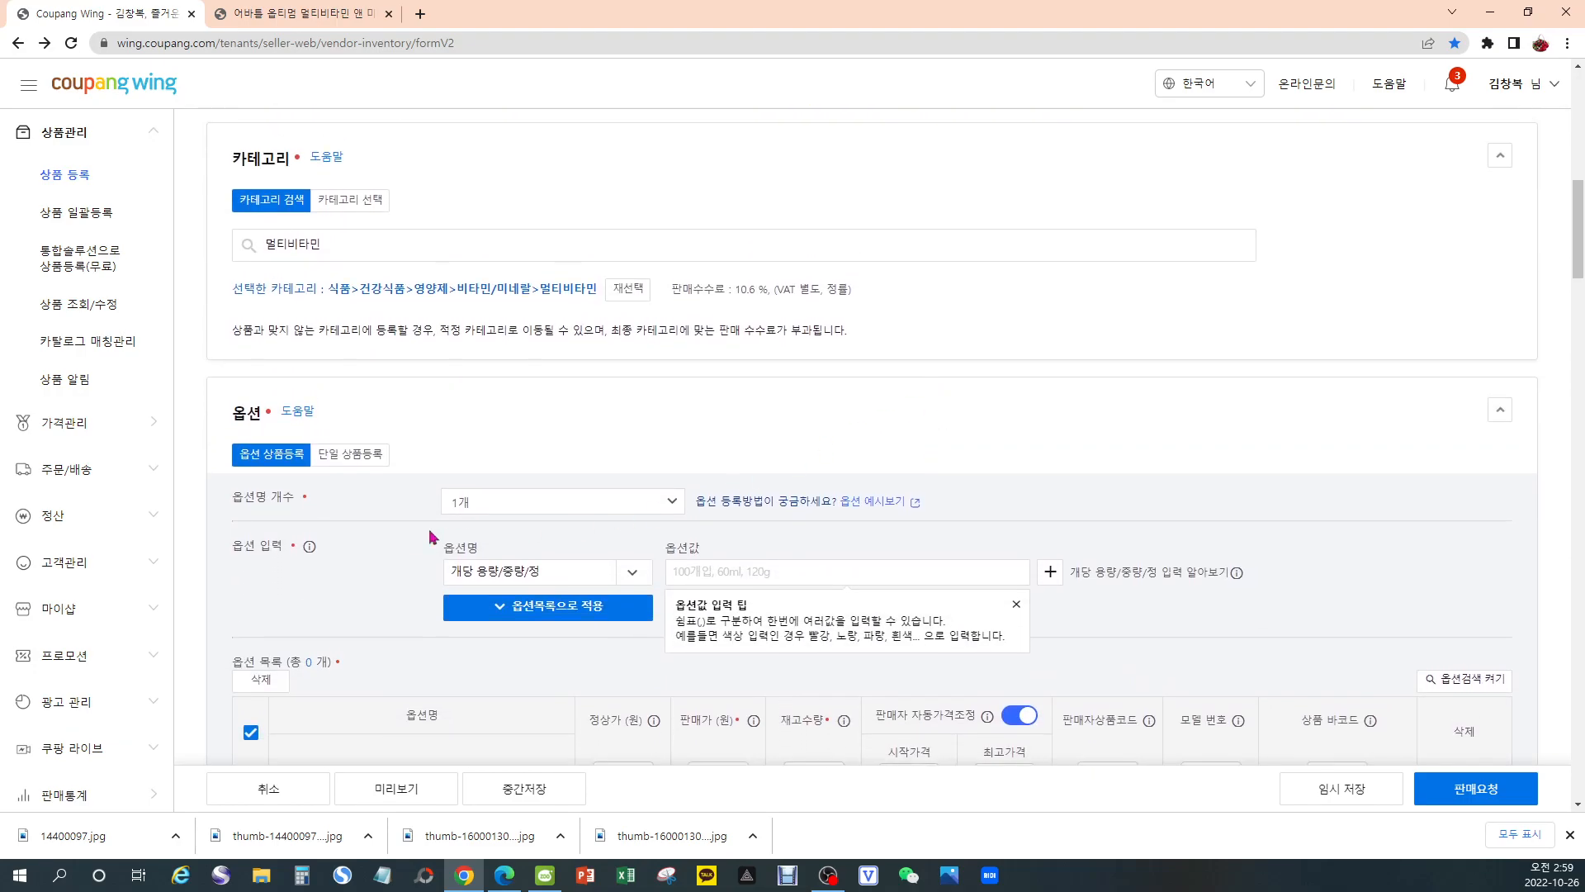
left_click(354, 460)
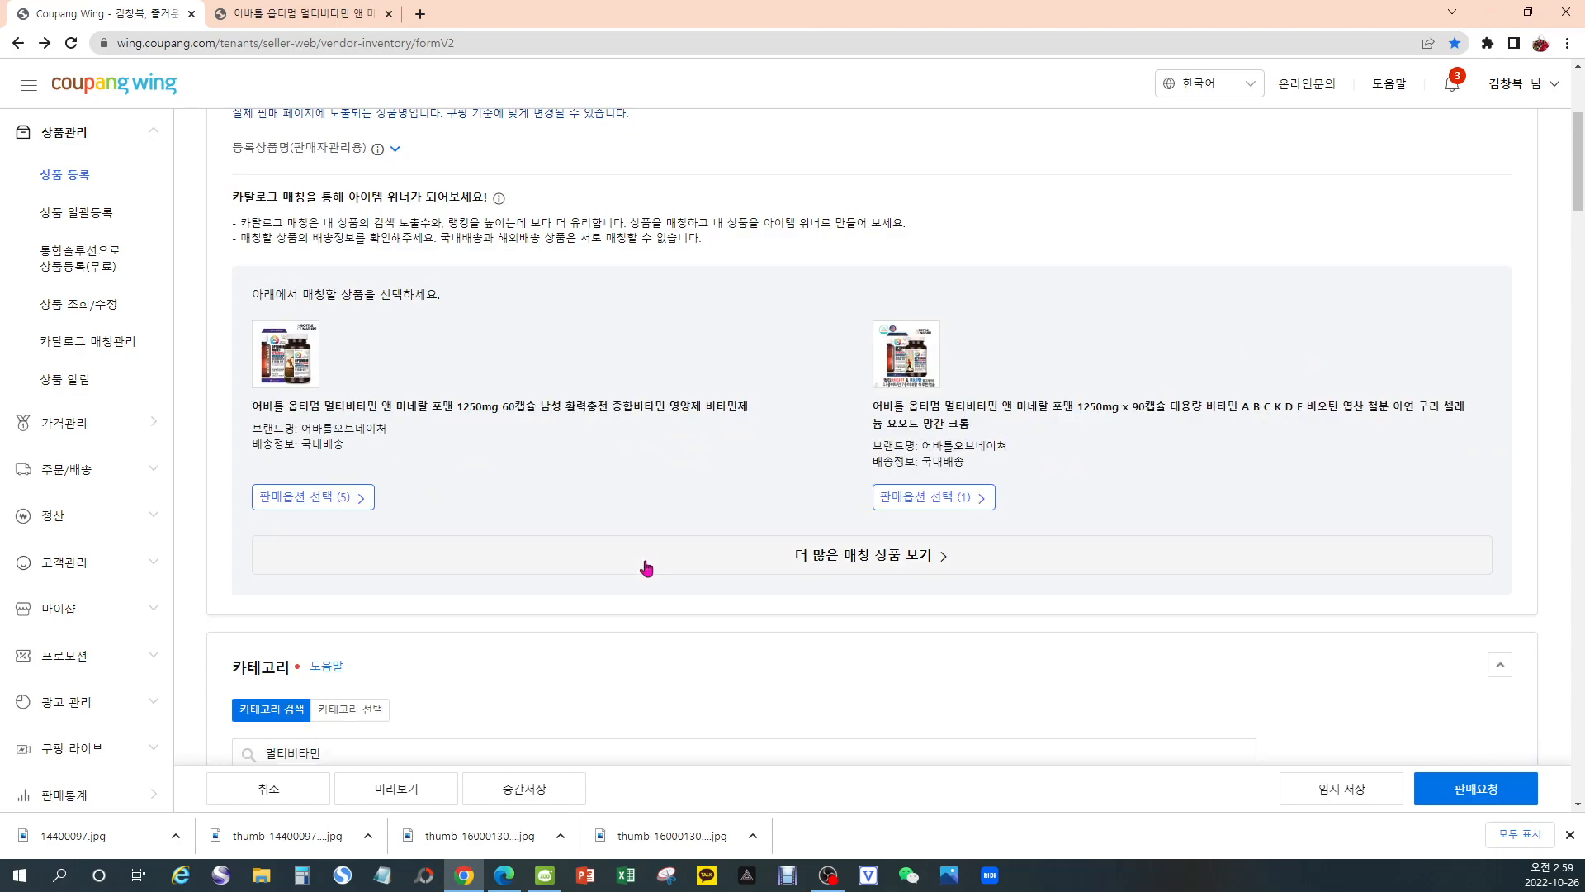
scroll(647, 569, "down", 2)
scroll(647, 569, "down", 3)
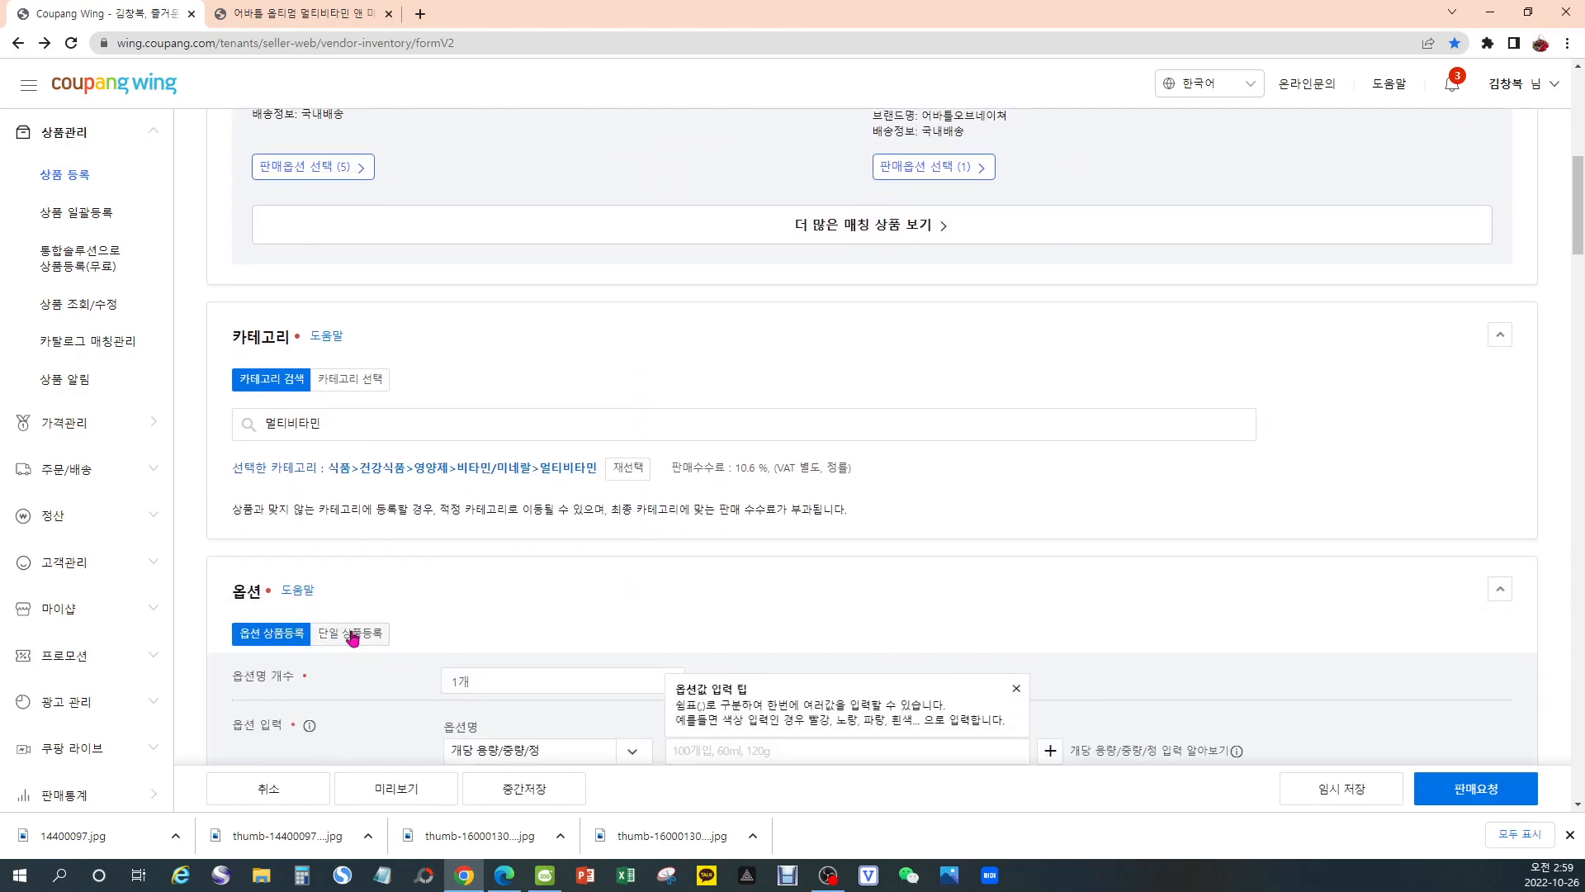
left_click(353, 636)
scroll(1265, 455, "down", 5)
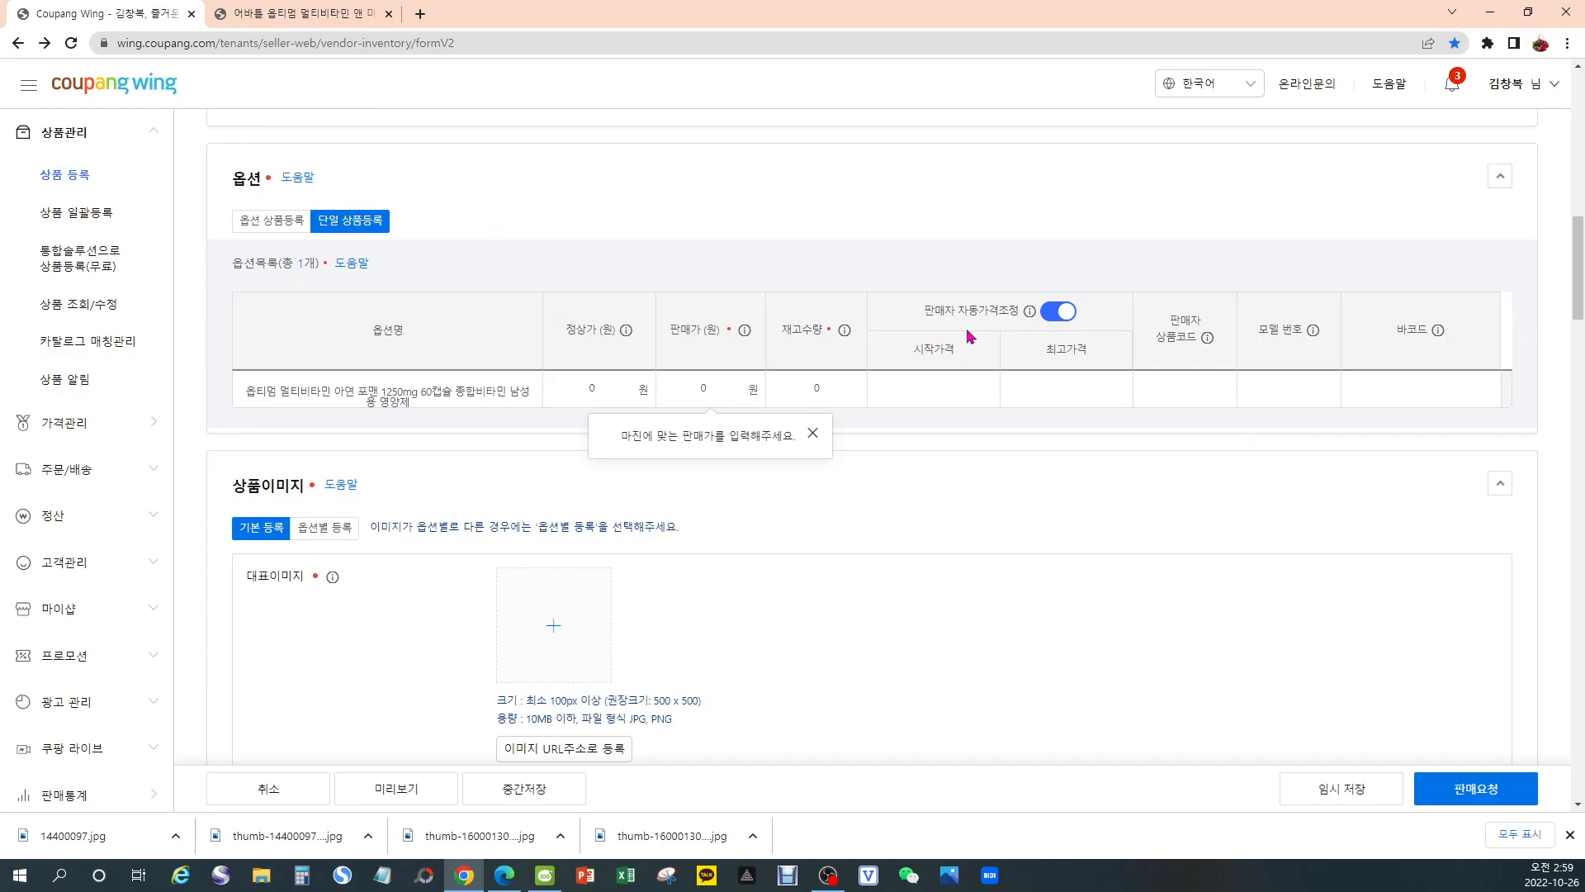
left_click(1065, 314)
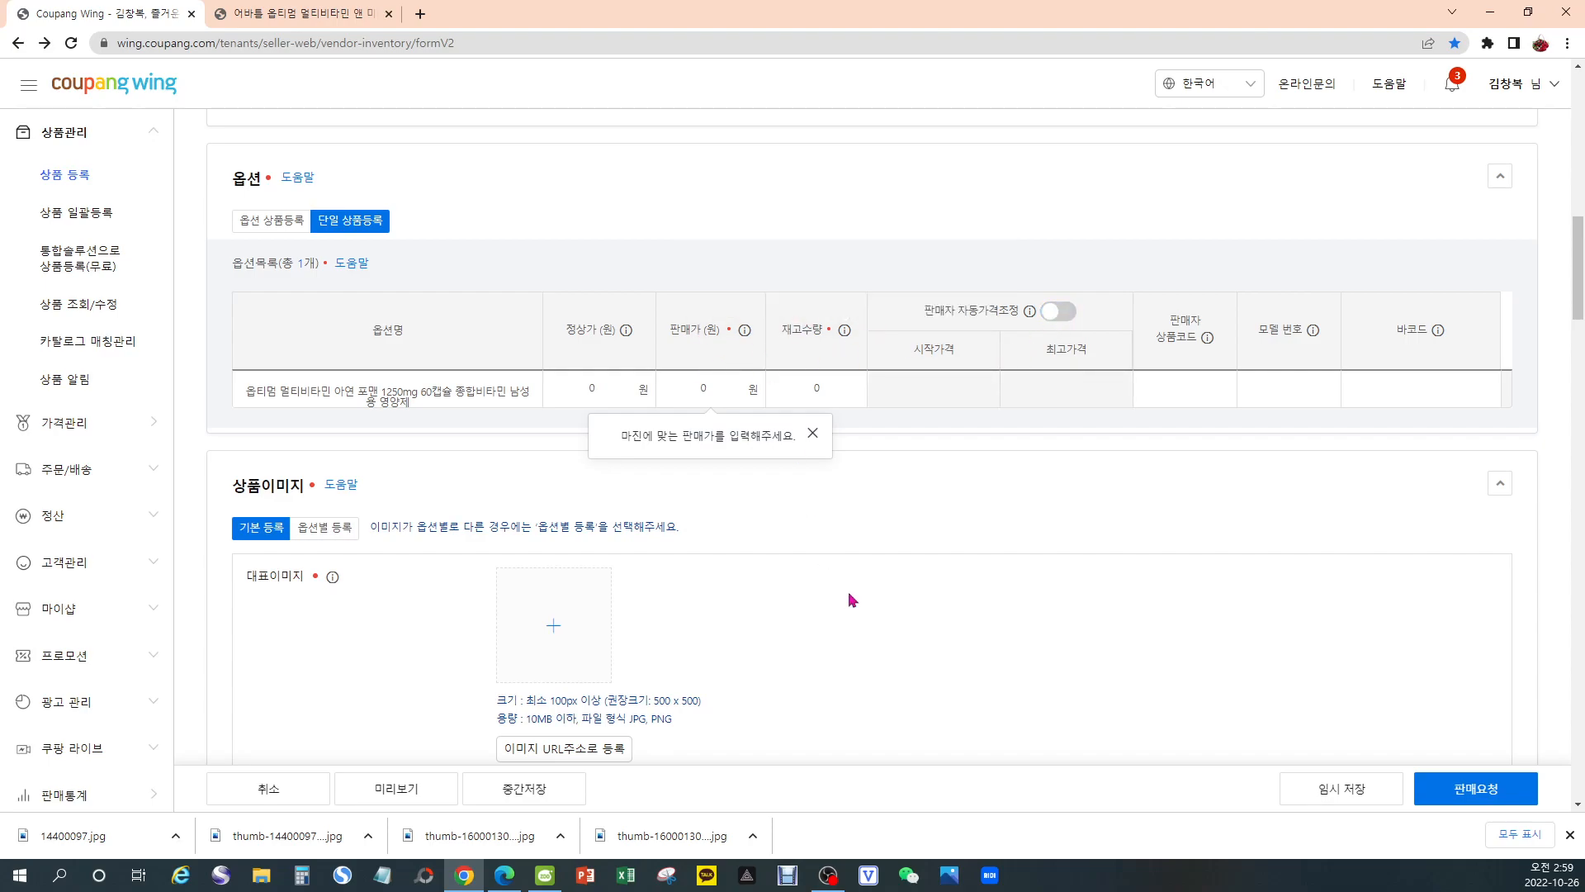
left_click(813, 434)
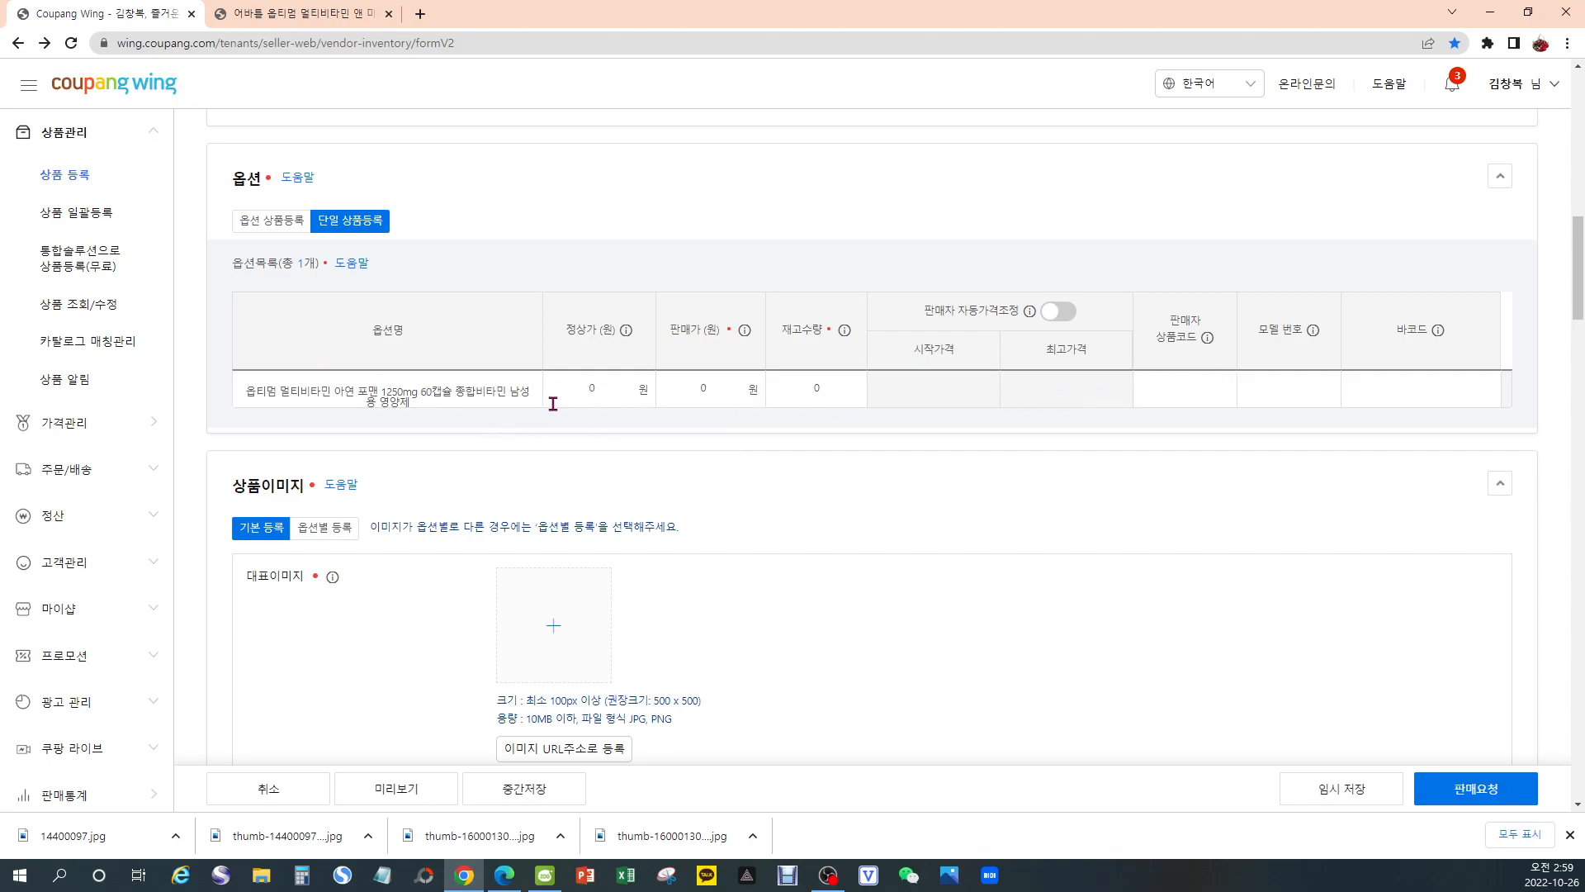
Copy the 상품코드 14400097 from the 헬스큐어 page into 판매자 상품코드 in Coupang Wing and set 재고수량 to 9,988
left_click(1193, 392)
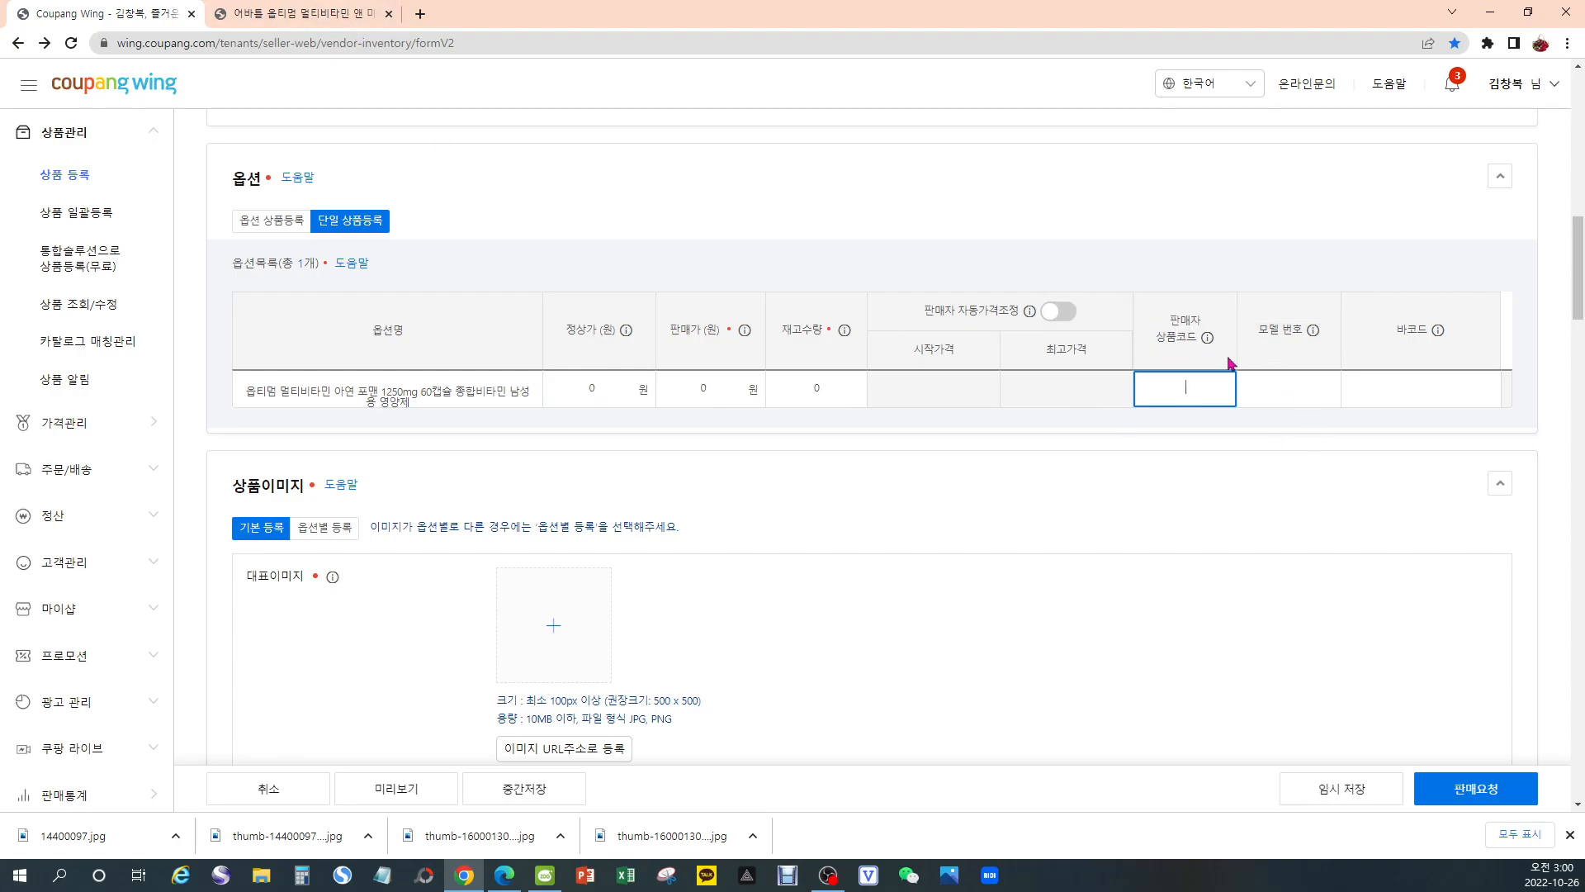
mouse_move(1231, 366)
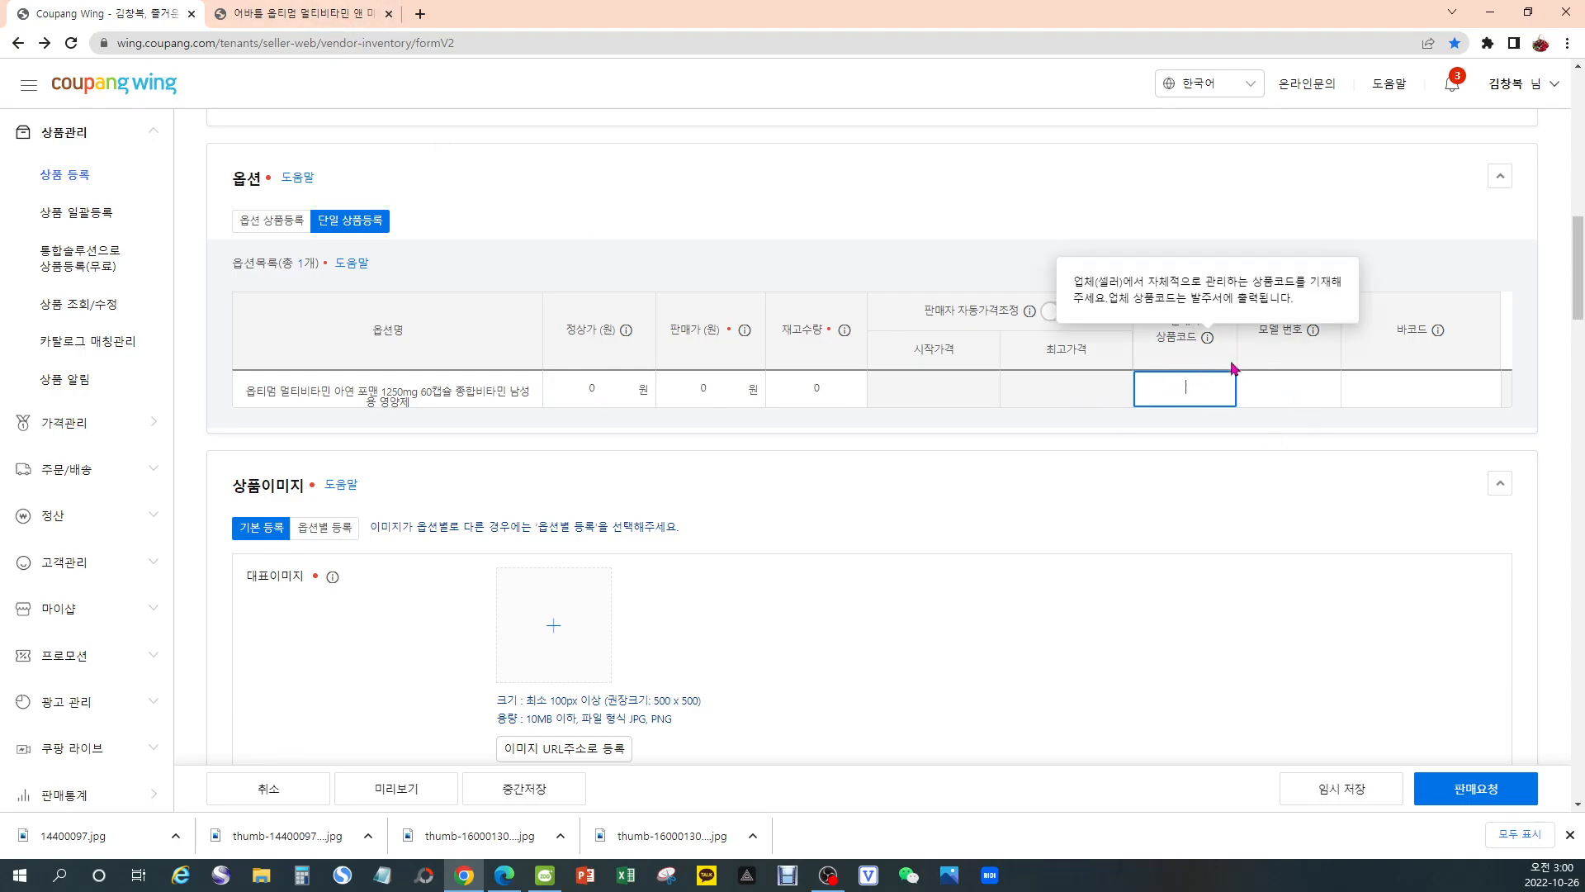
left_click(295, 14)
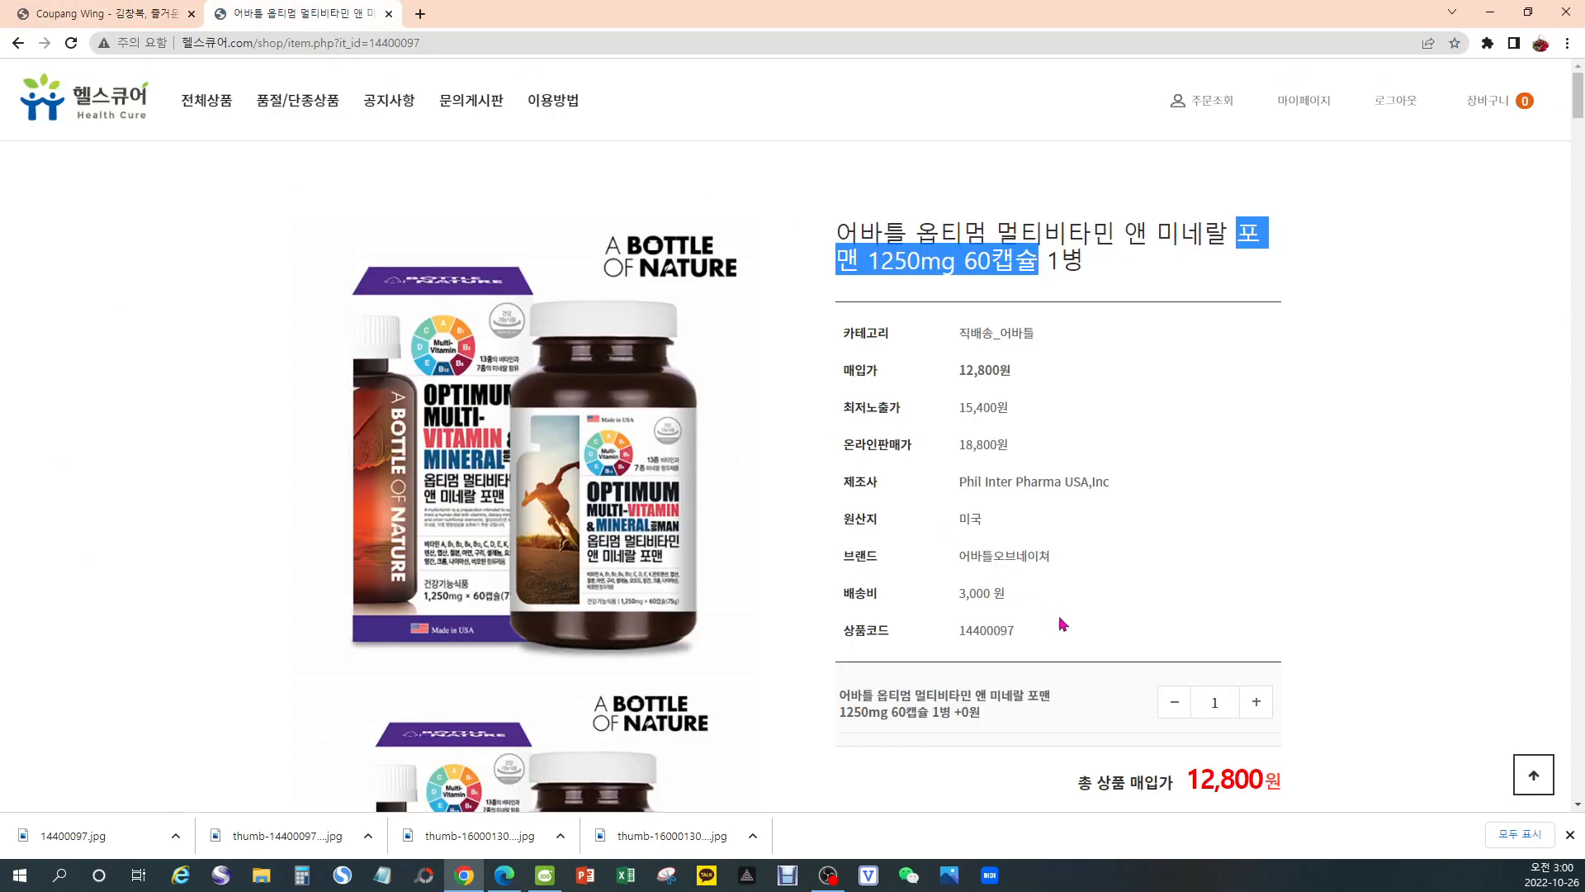
left_click(961, 632)
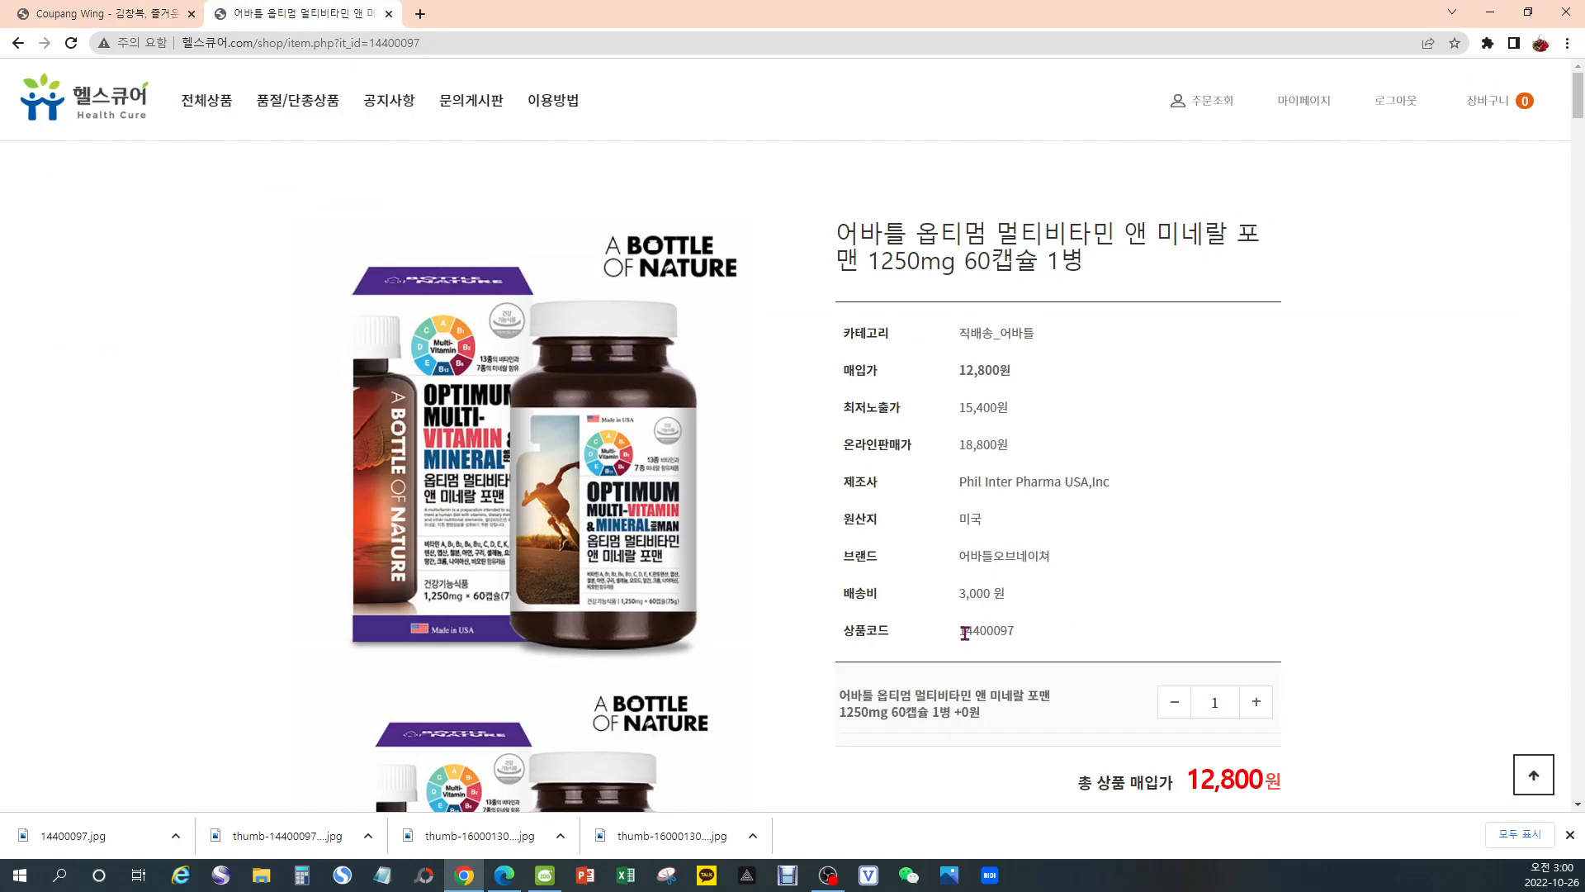
double_click(998, 634)
key("ctrl+c")
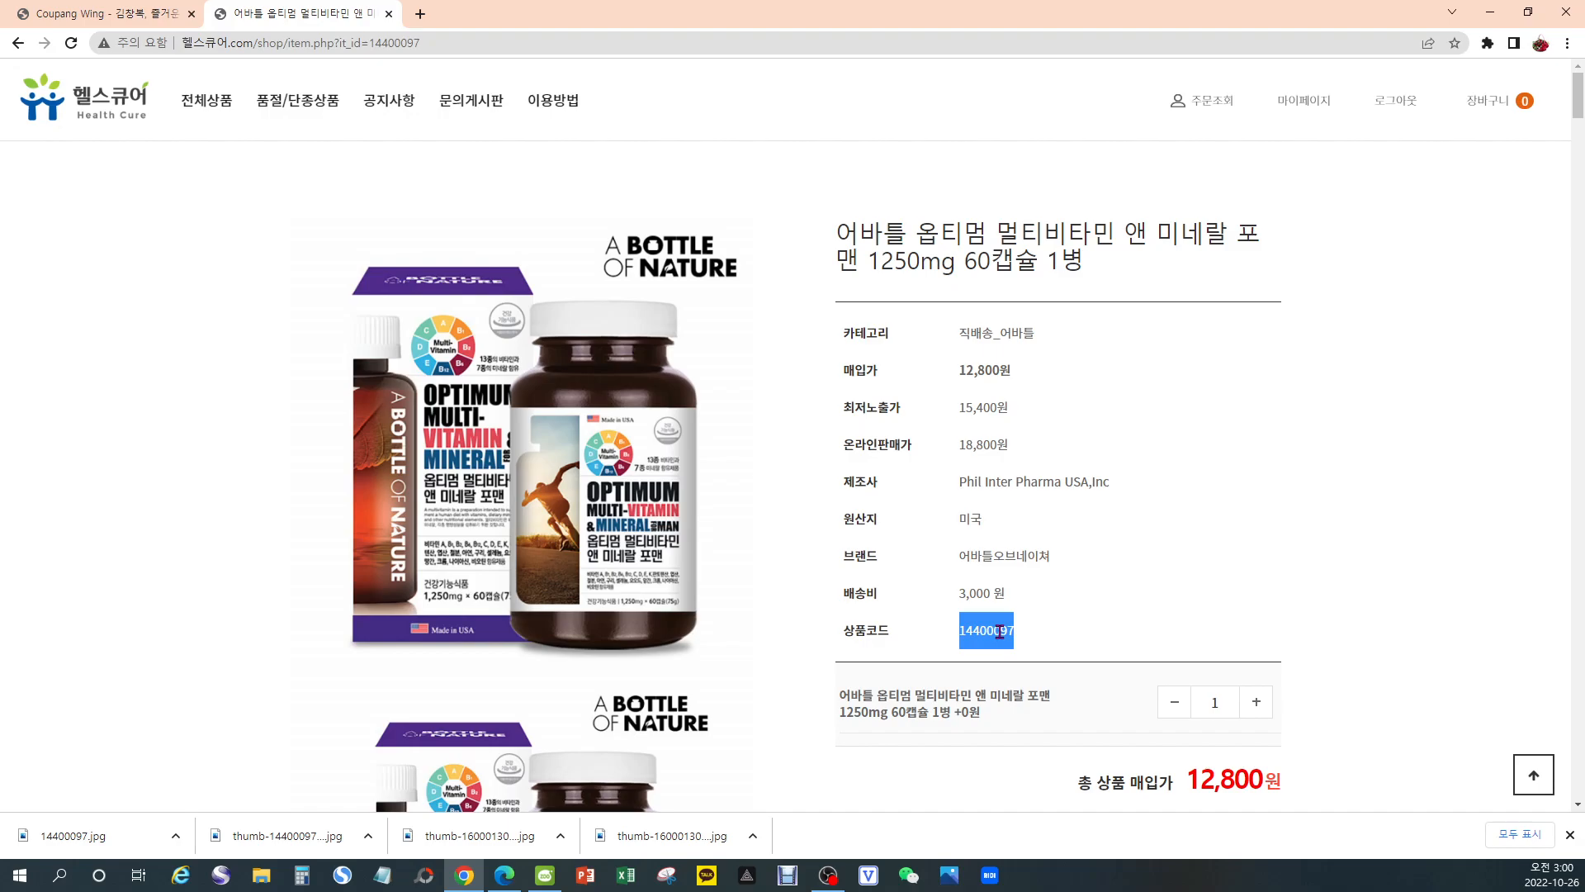
left_click(144, 21)
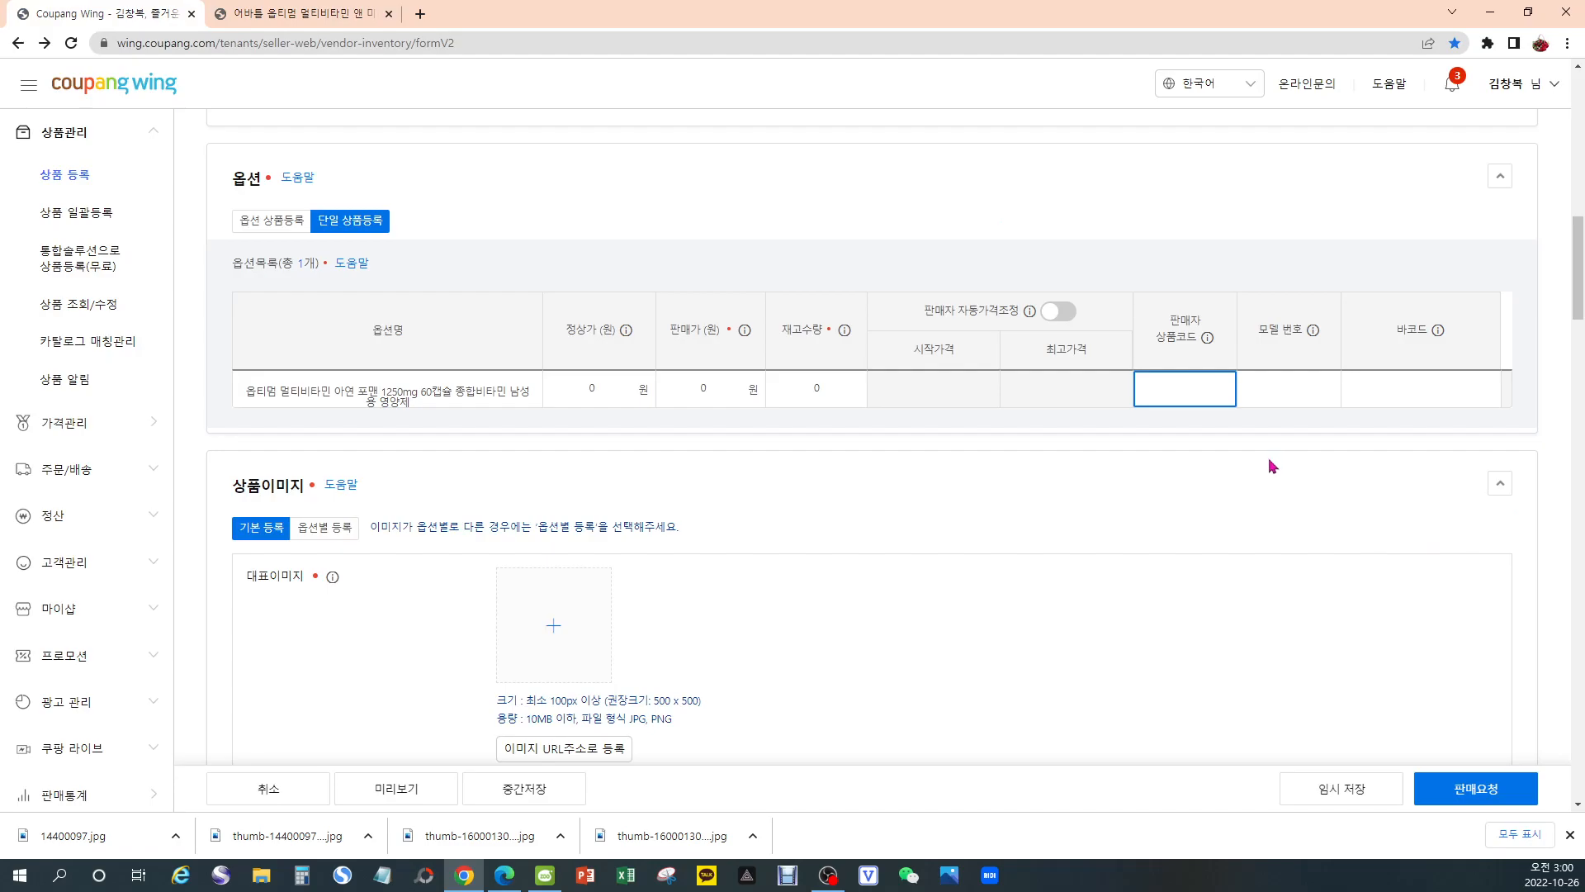
key("ctrl+v")
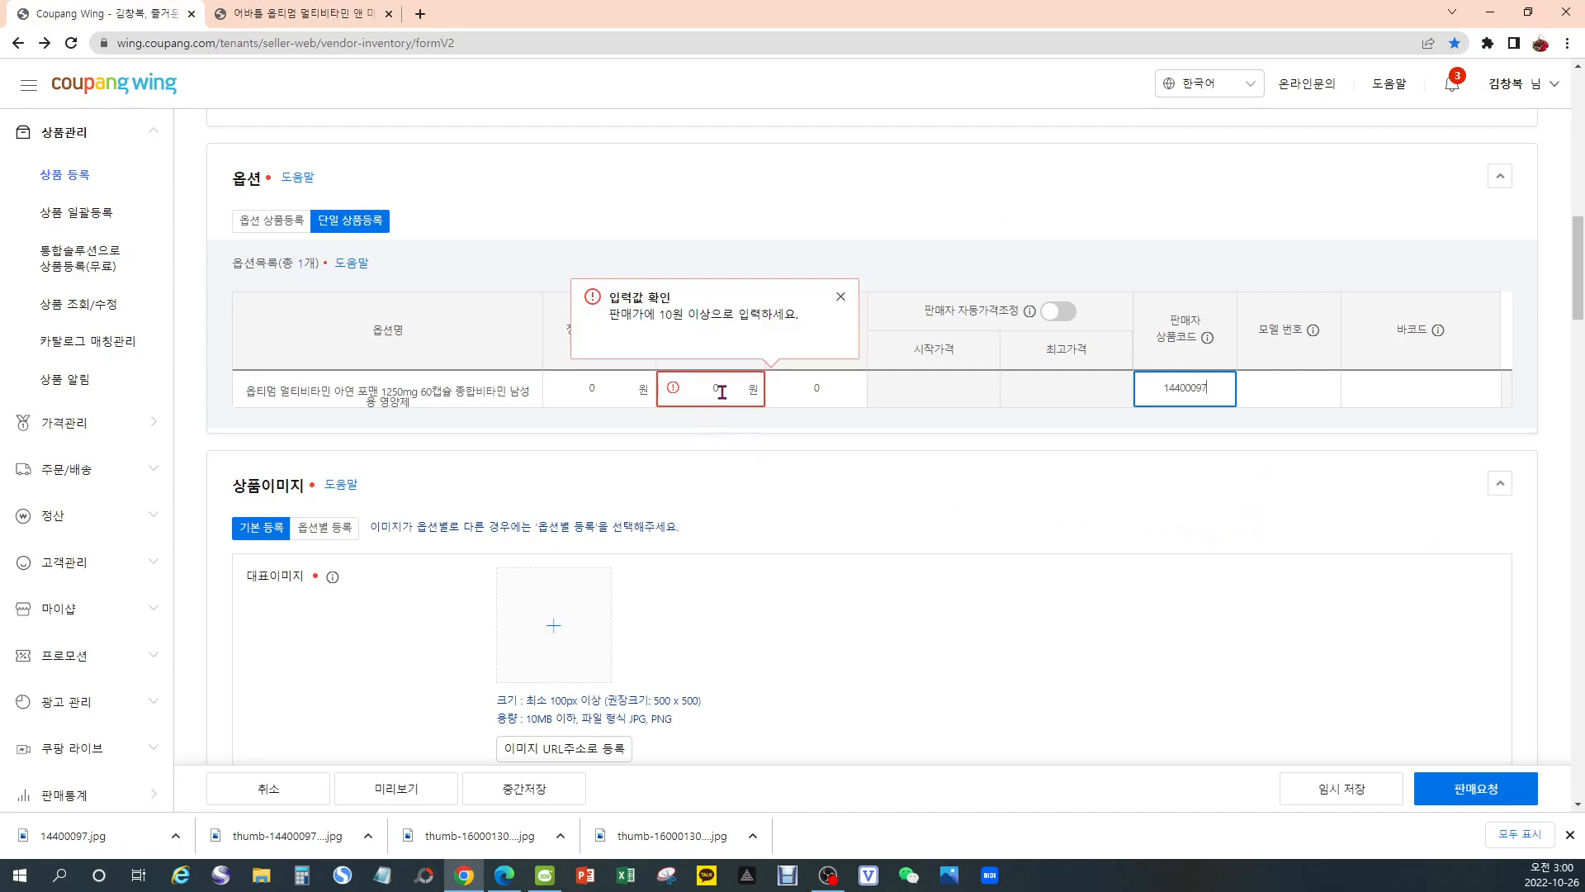
left_click(846, 394)
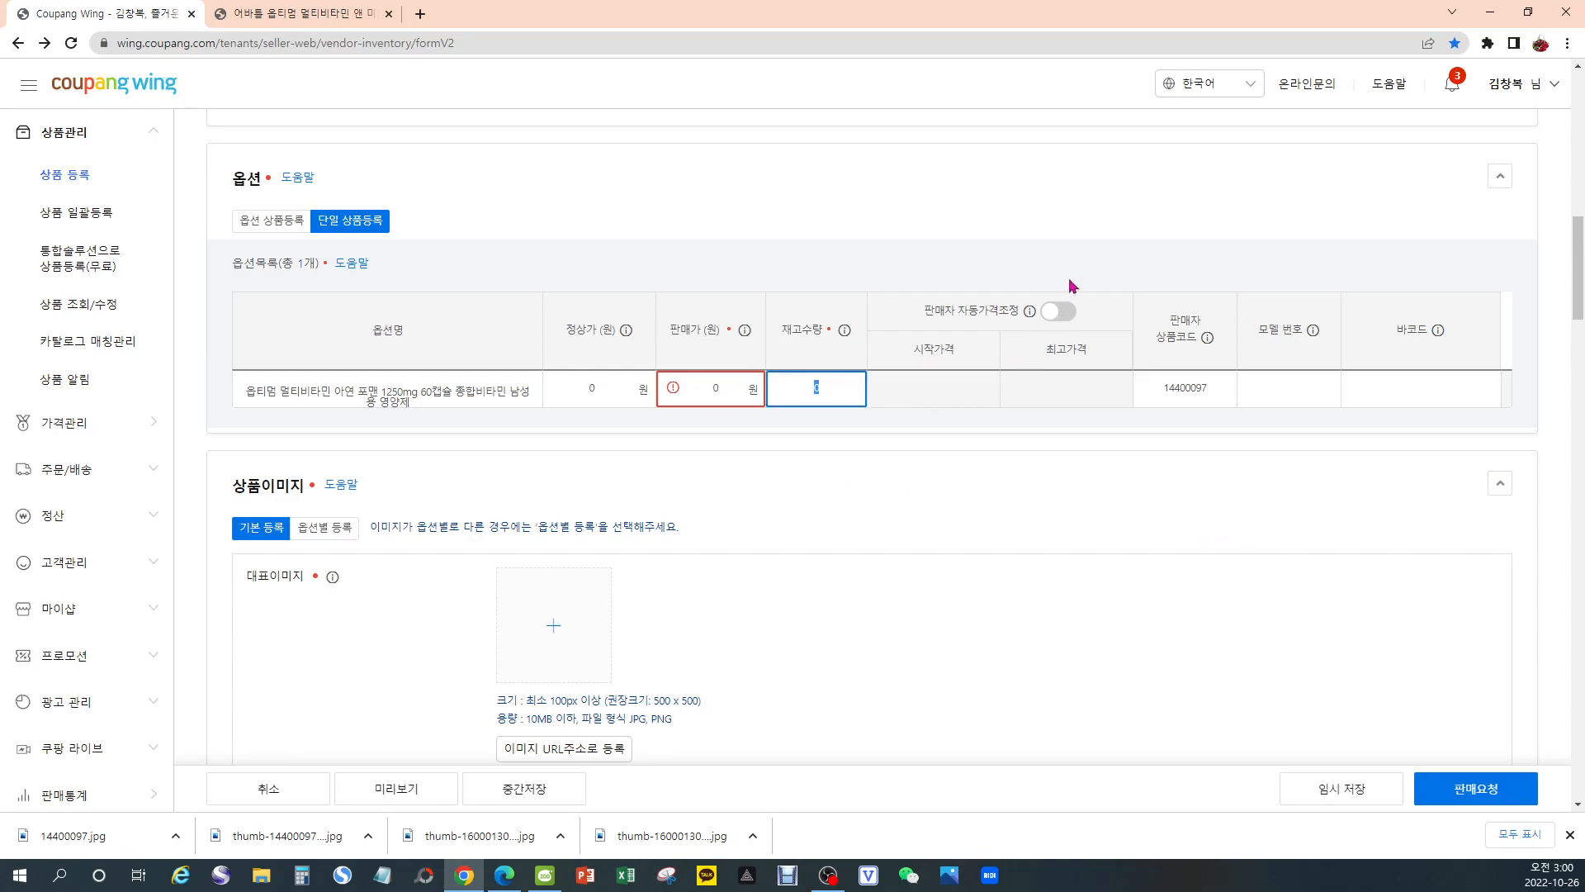
type("9,988")
Copy the 온라인판매가 of 18,800 from the 헬스큐어 page into the 정상가 of the product in Coupang Wing
mouse_move(749, 402)
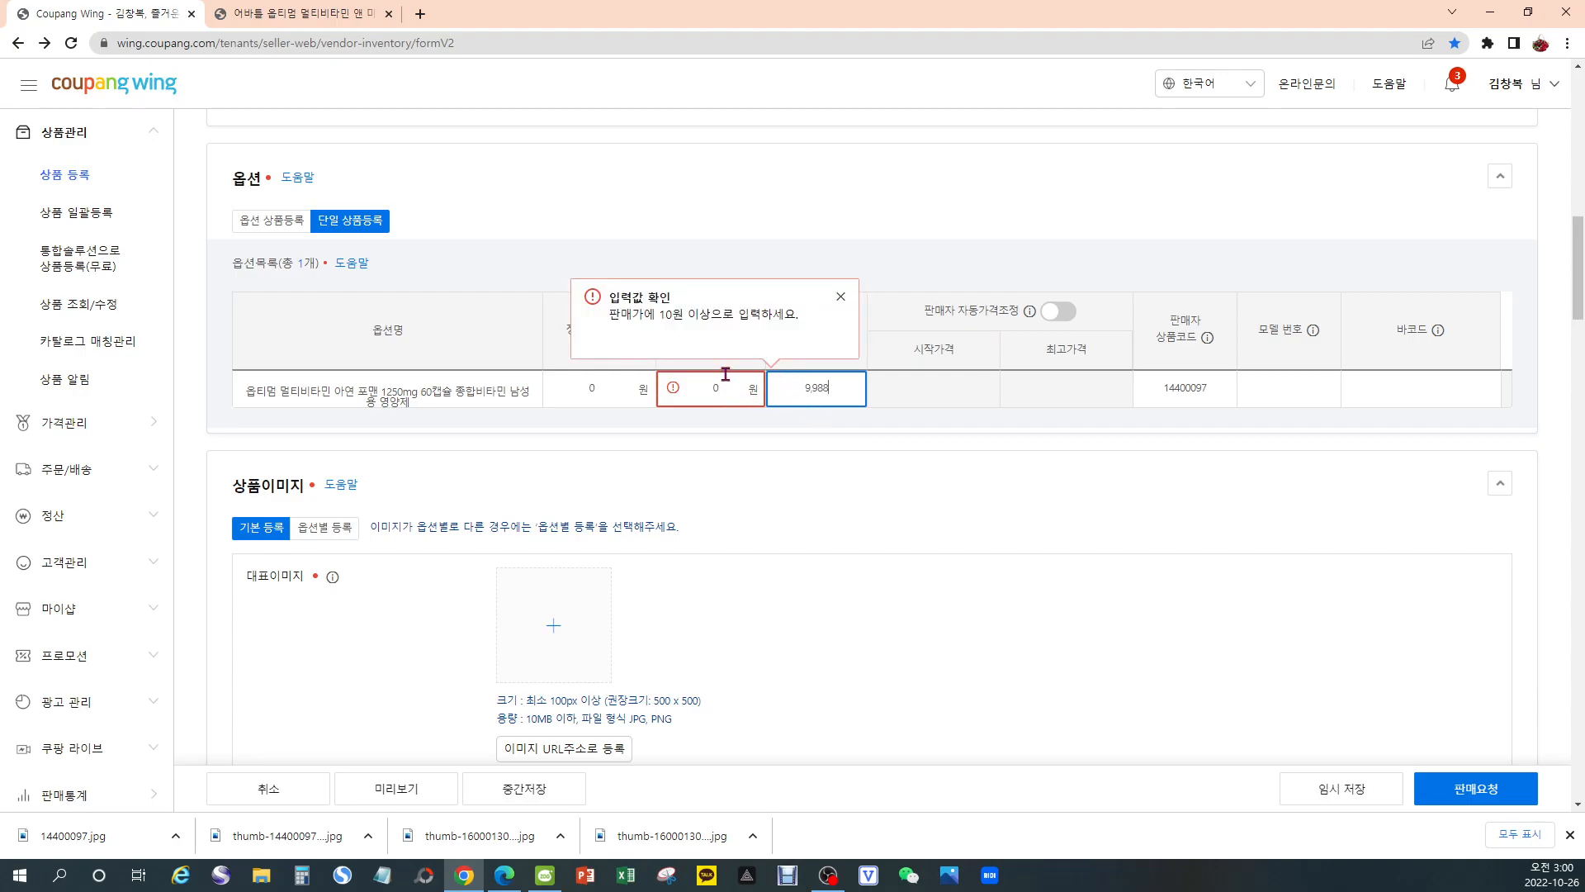
left_click(717, 388)
double_click(715, 388)
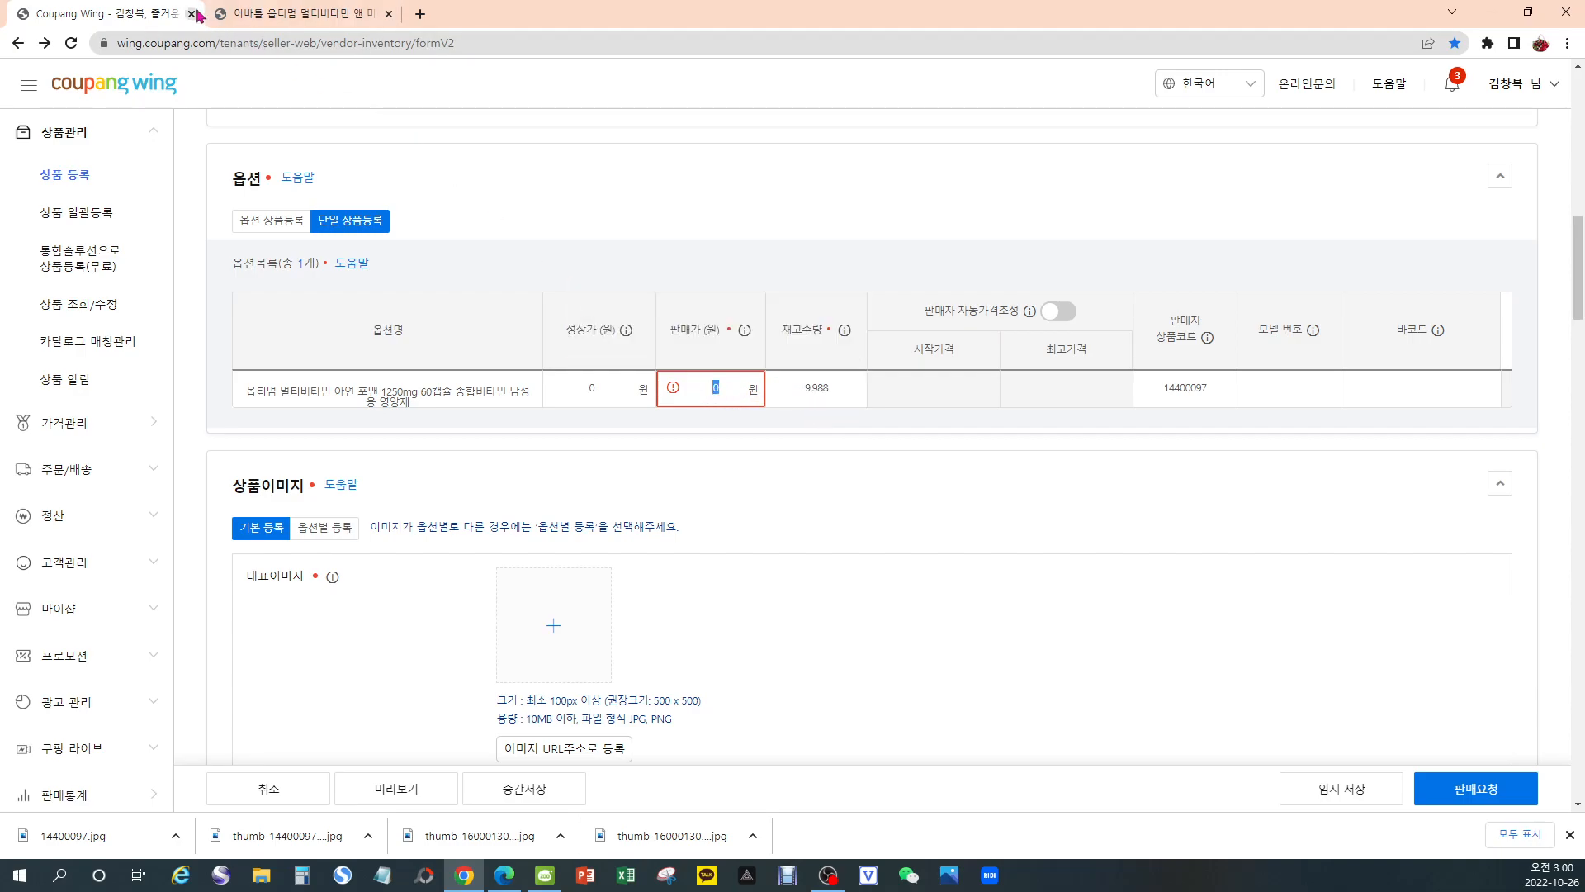
left_click(302, 23)
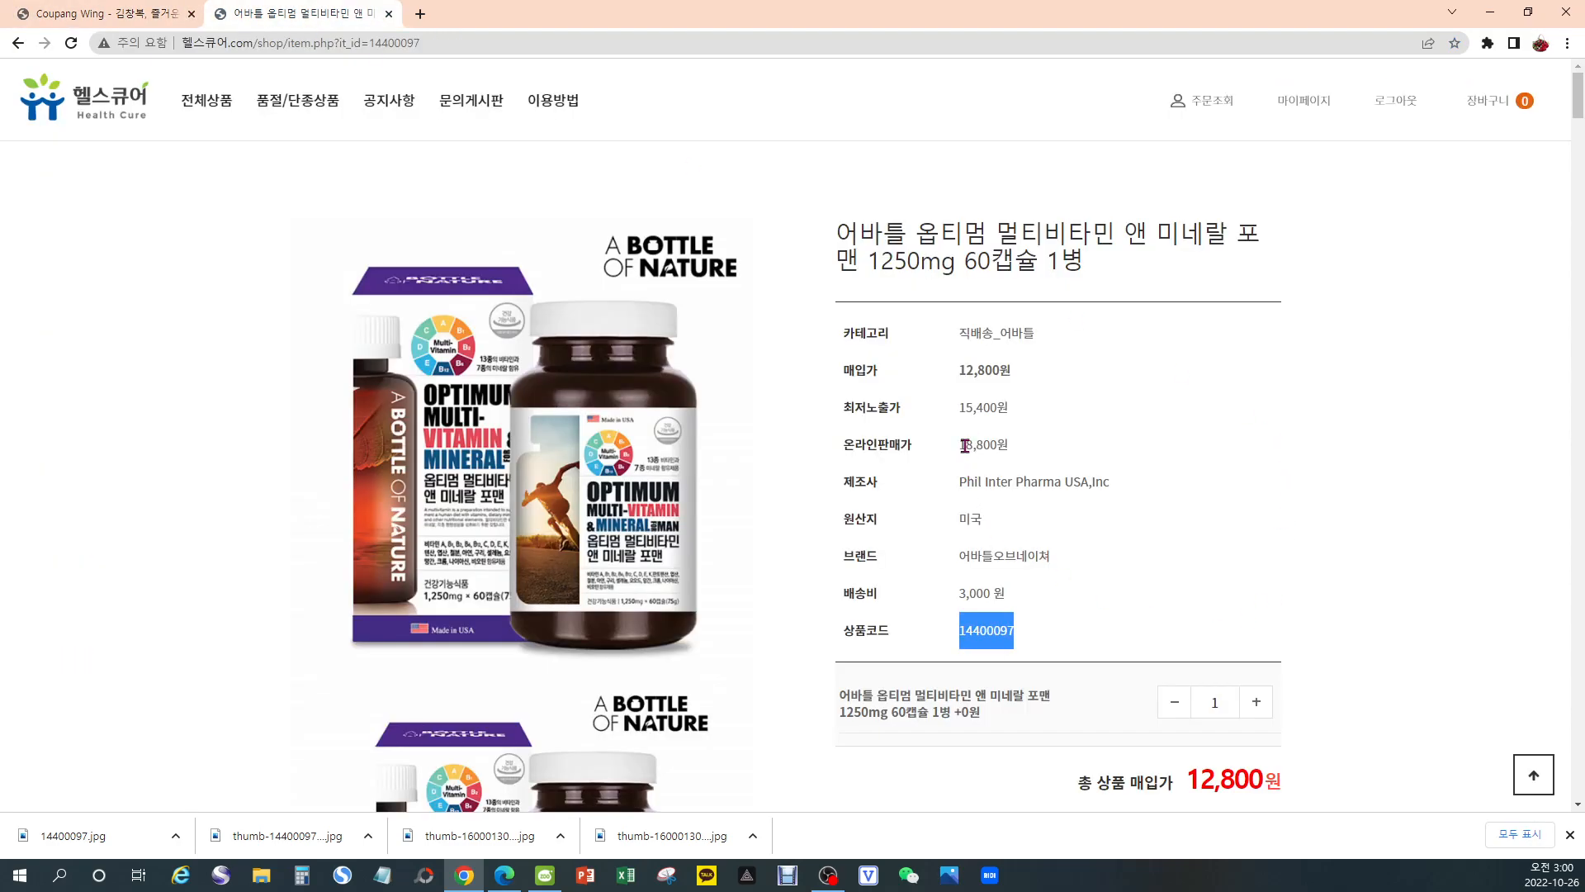
left_click_drag(960, 445, 992, 445)
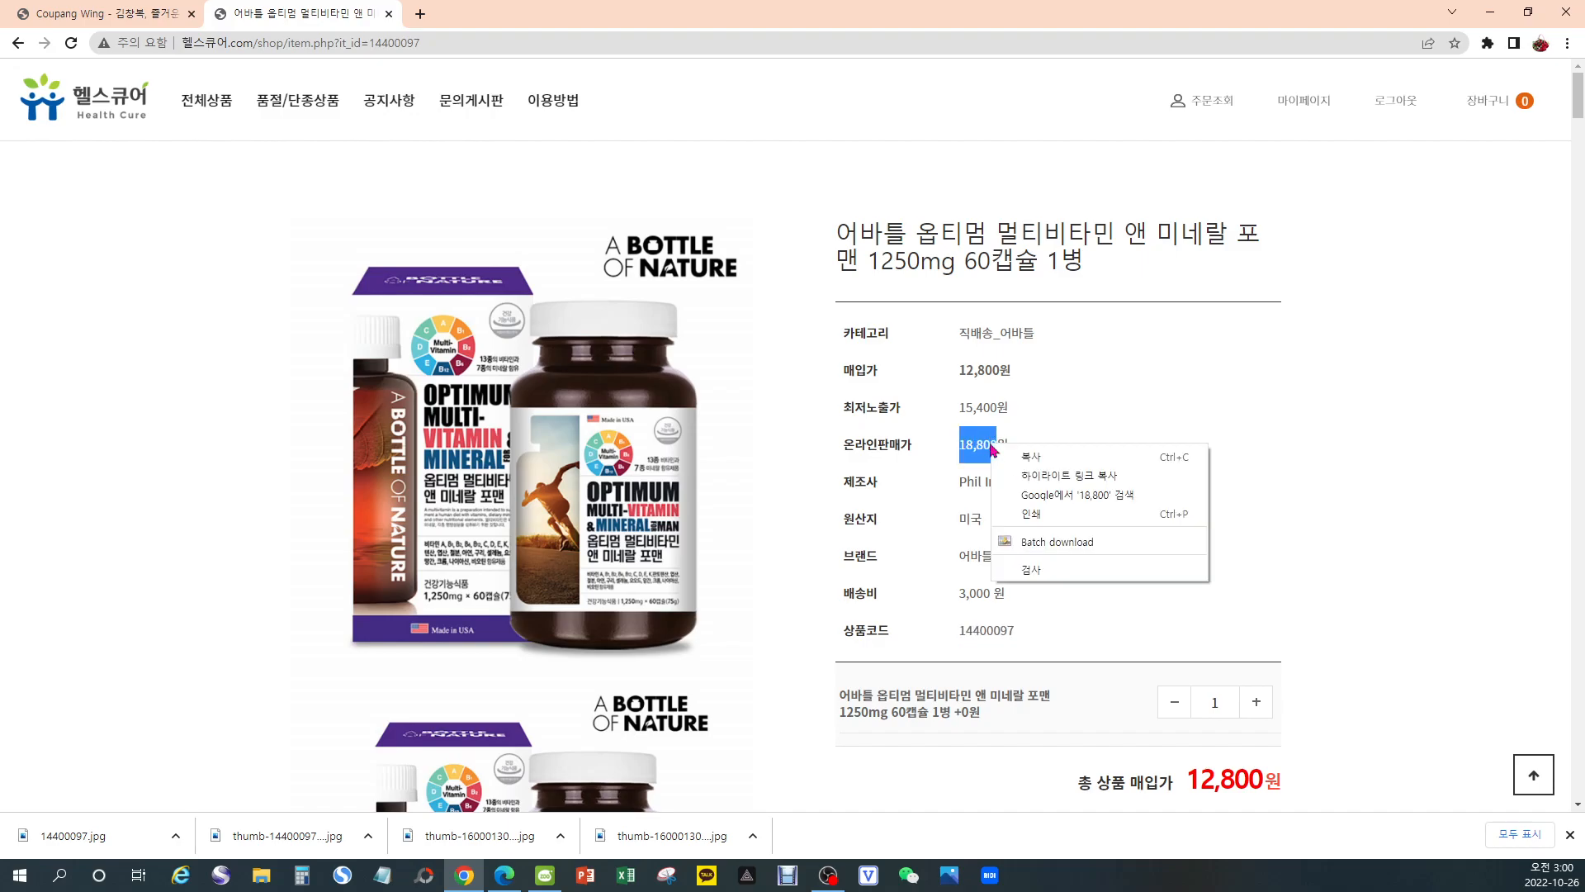
left_click(1032, 460)
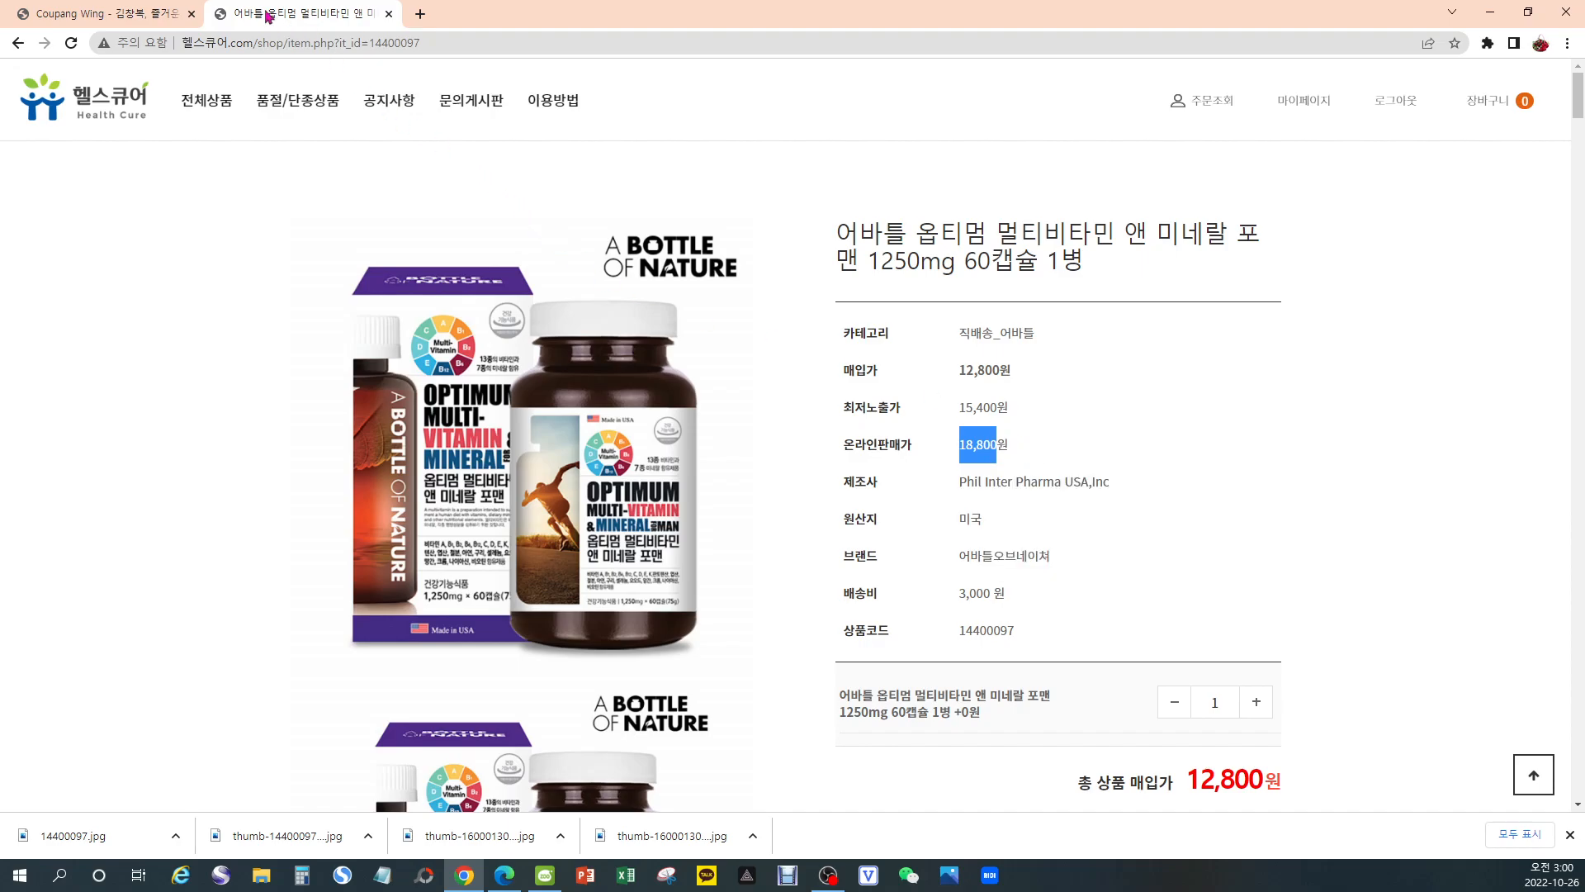
left_click(150, 23)
left_click(604, 391)
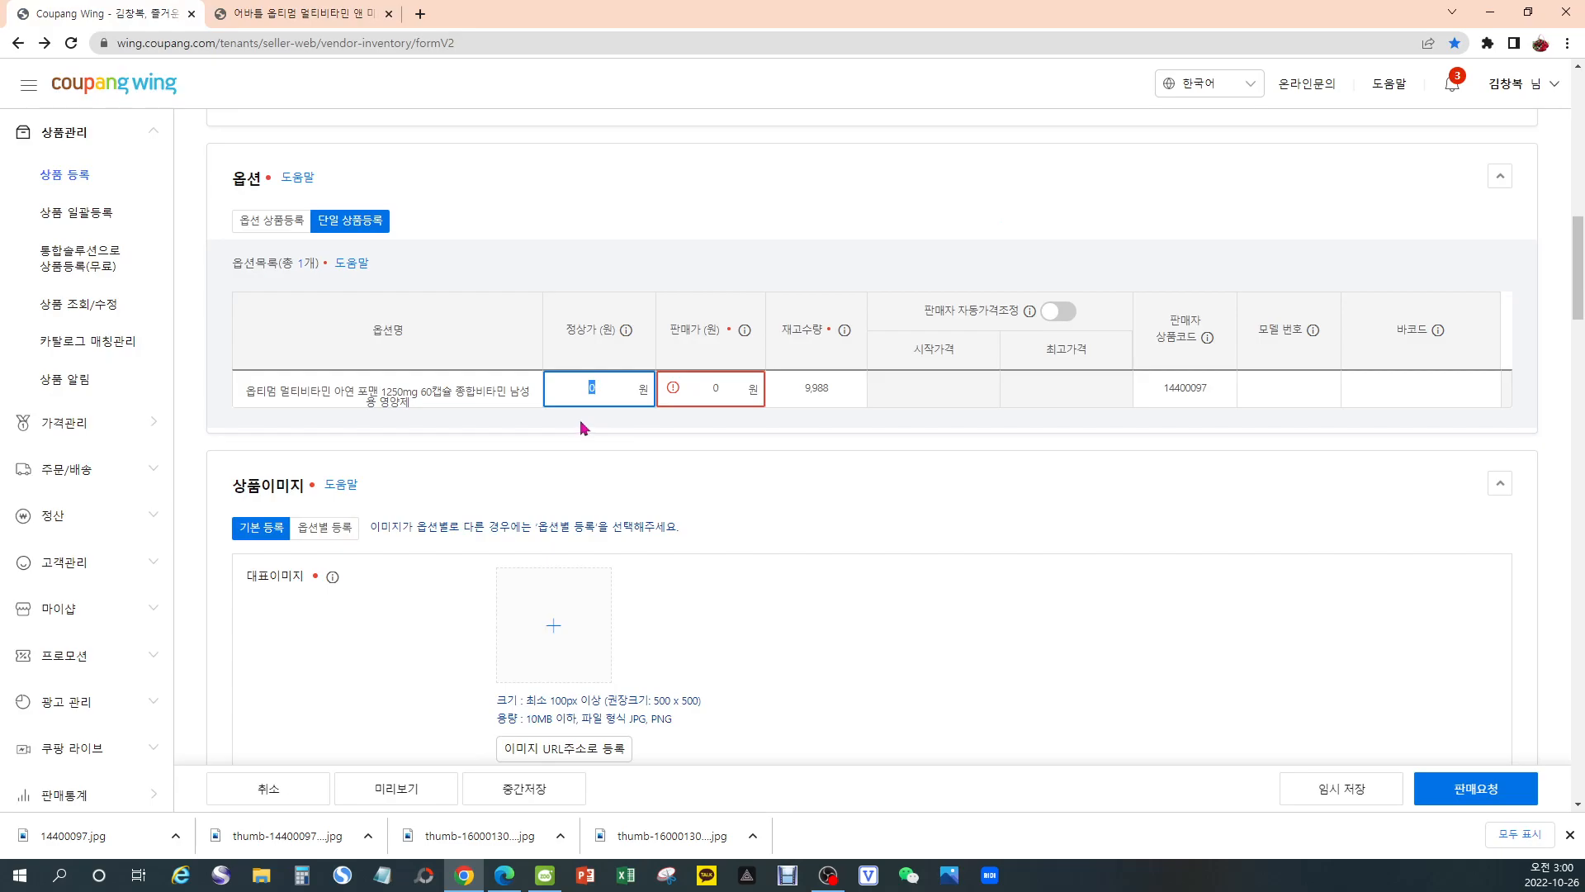
Set the product's 판매가 to 17,800원
left_click(726, 389)
left_click(718, 389)
mouse_move(729, 395)
type("00")
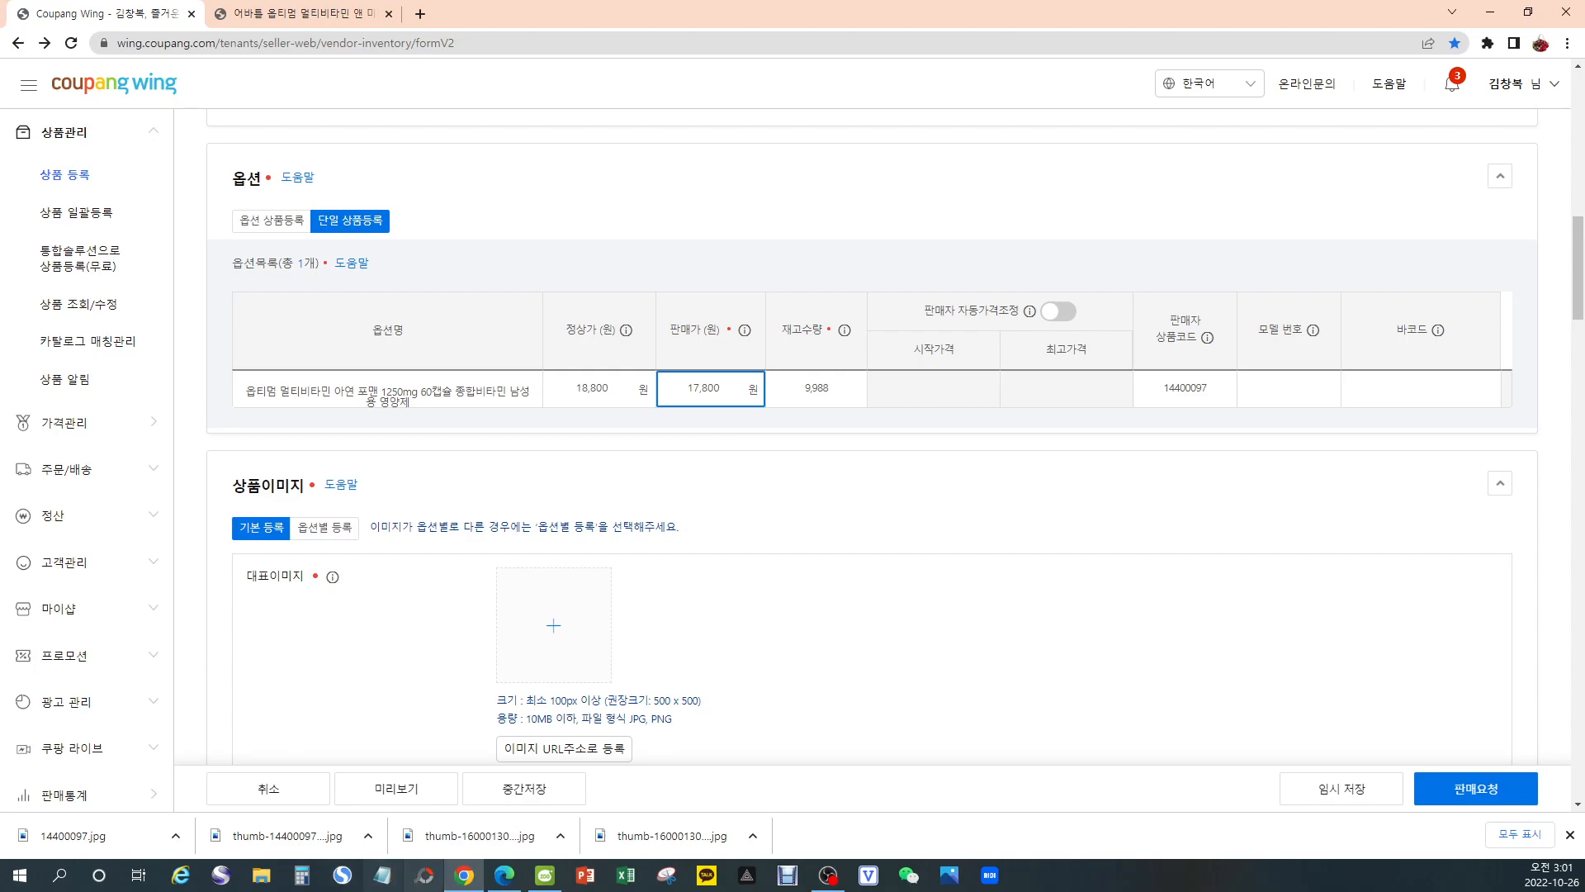
Switch to the 상품등록 도우미 page and preview the profit with a 마켓판매가 of 17800 and of 17500, then minimize it
mouse_move(504, 875)
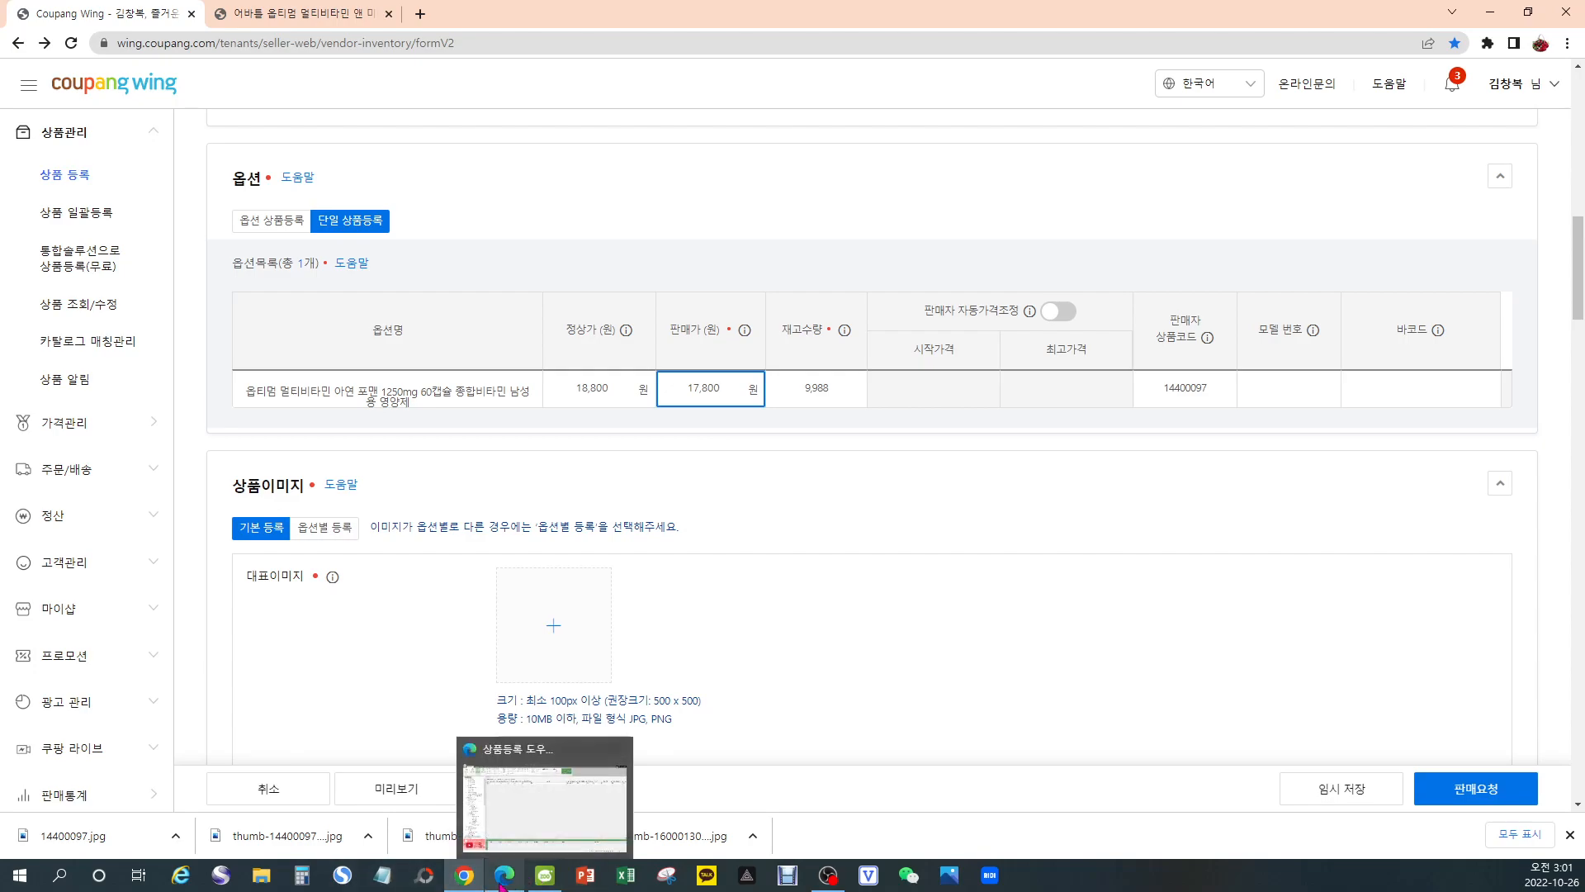
left_click(545, 796)
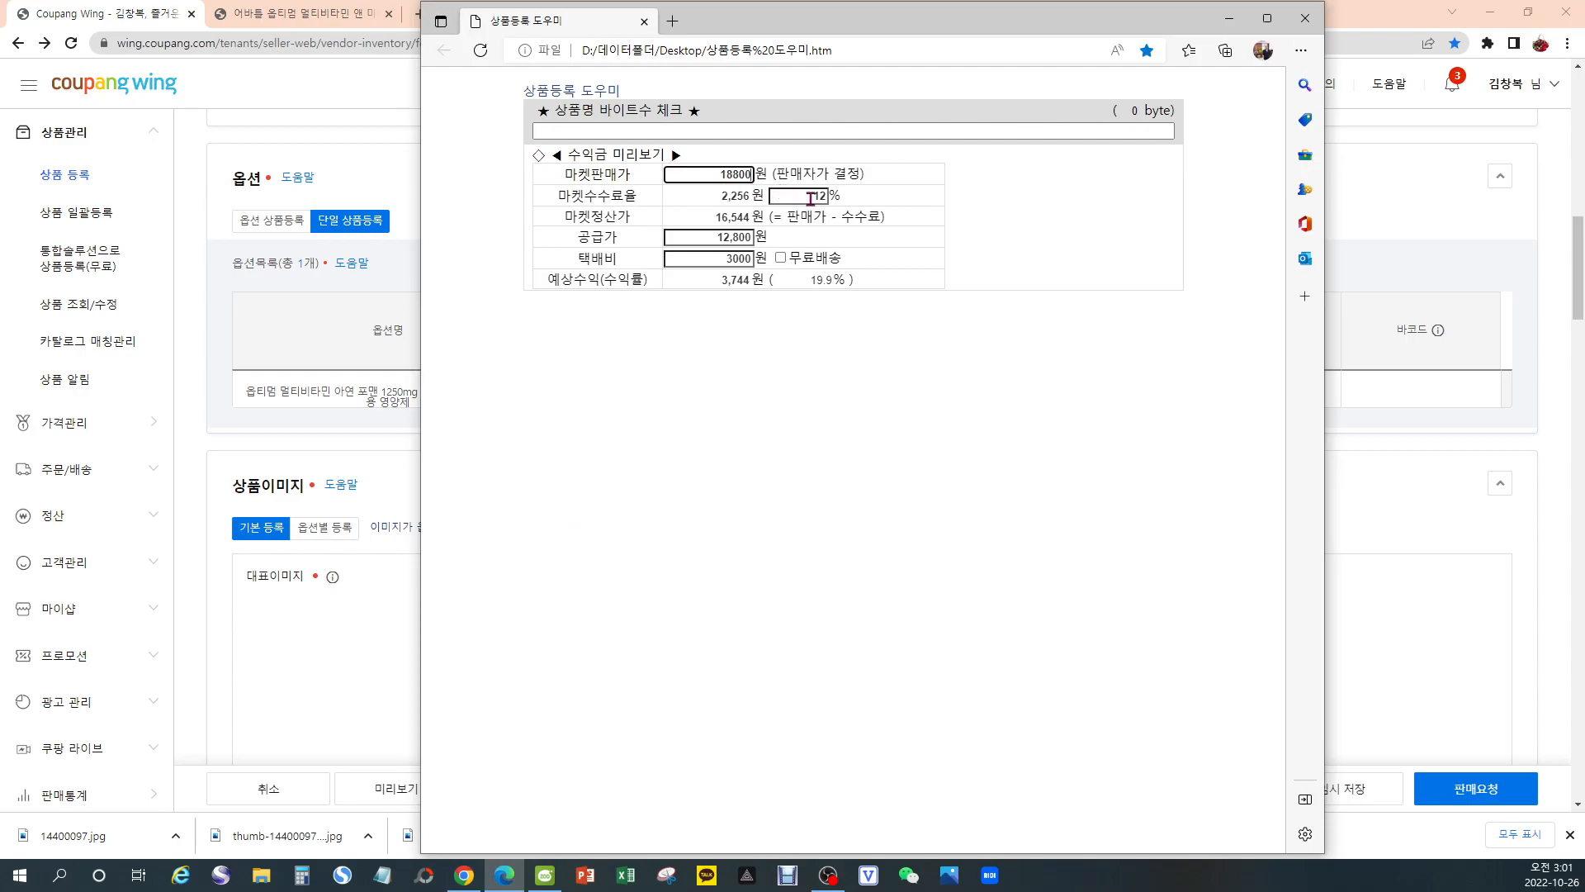
left_click_drag(810, 198, 835, 198)
left_click(725, 174)
left_click_drag(726, 175, 746, 174)
type("780")
left_click(729, 310)
left_click_drag(728, 175, 735, 176)
type("5")
left_click(845, 393)
left_click(1229, 25)
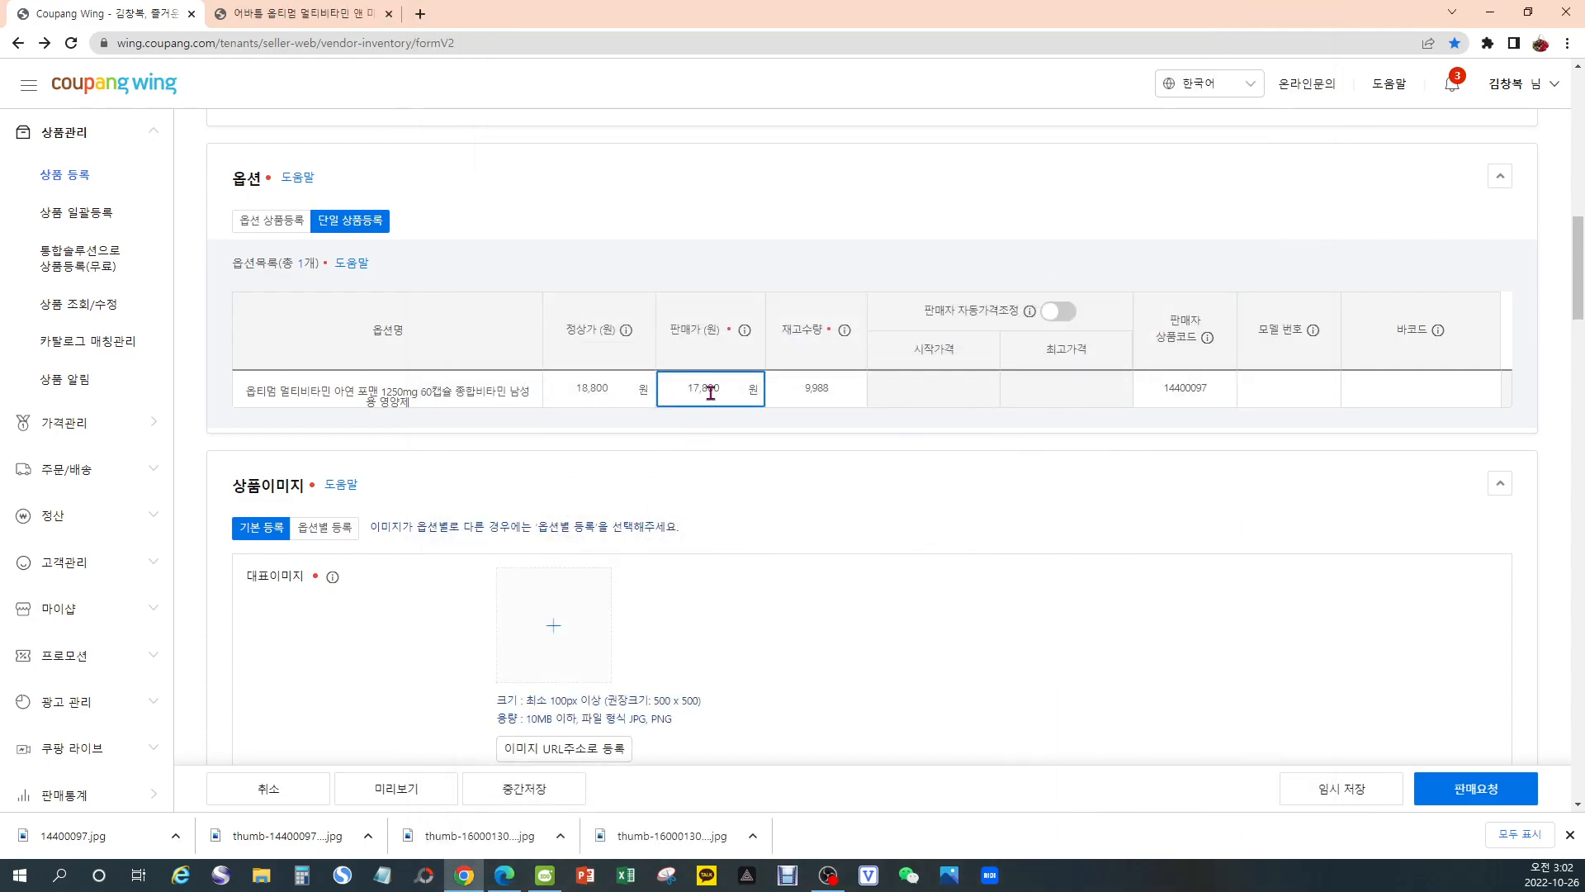
Change the product's 판매가 to 17,500원 in the Coupang Wing option list
left_click_drag(707, 387, 700, 387)
scroll(774, 544, "down", 2)
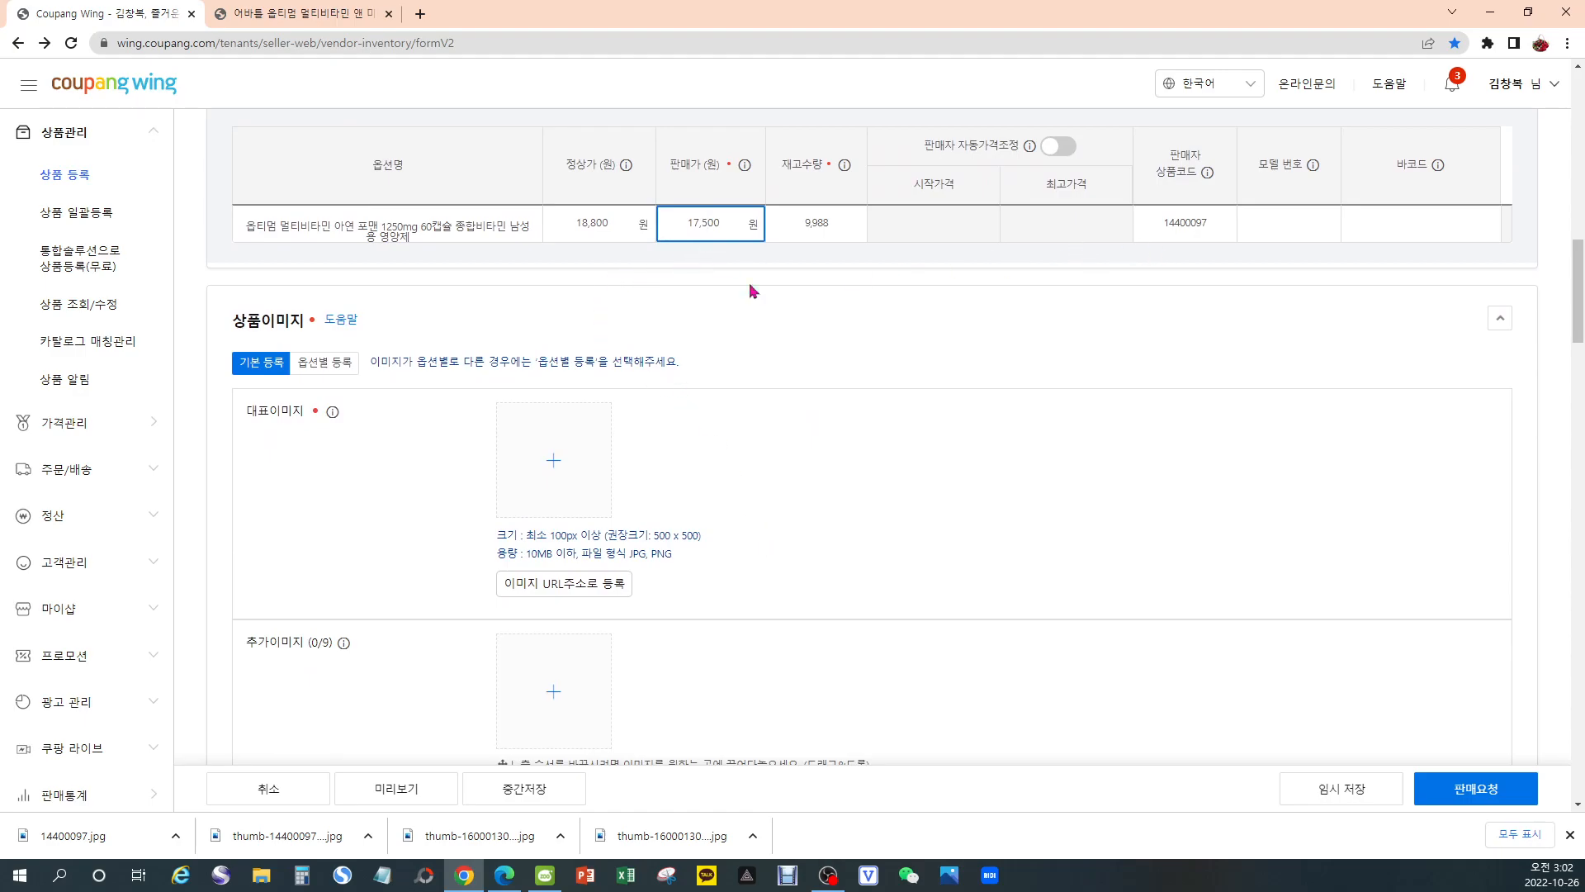
scroll(743, 347, "up", 1)
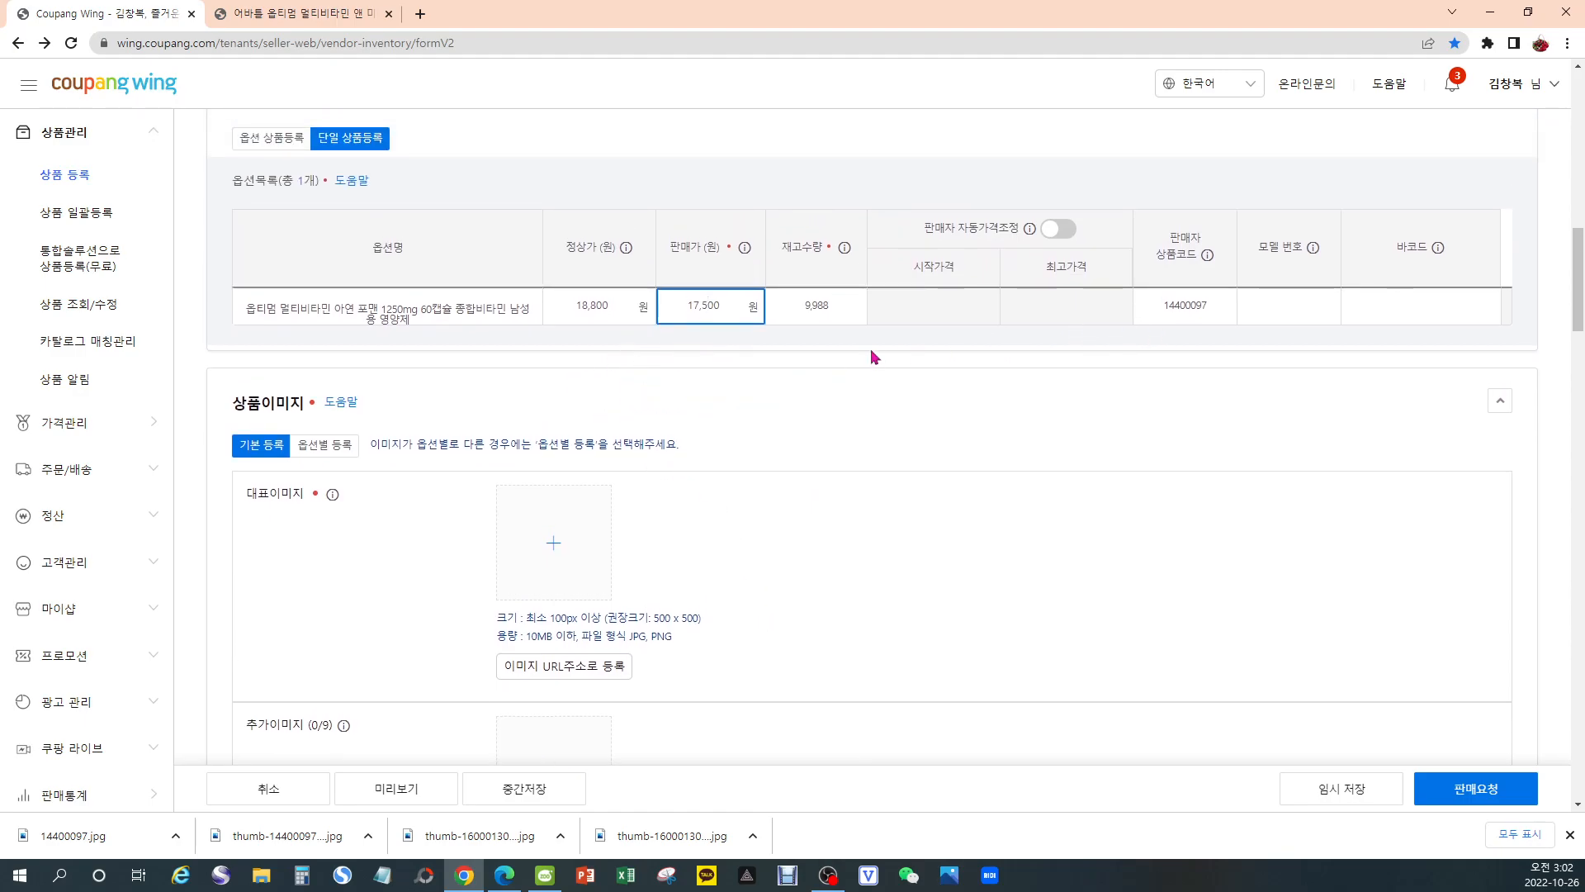
Review the 재고수량 and 판매자 상품코드 entries in the option list and the 대표이미지 area under 상품이미지
double_click(840, 307)
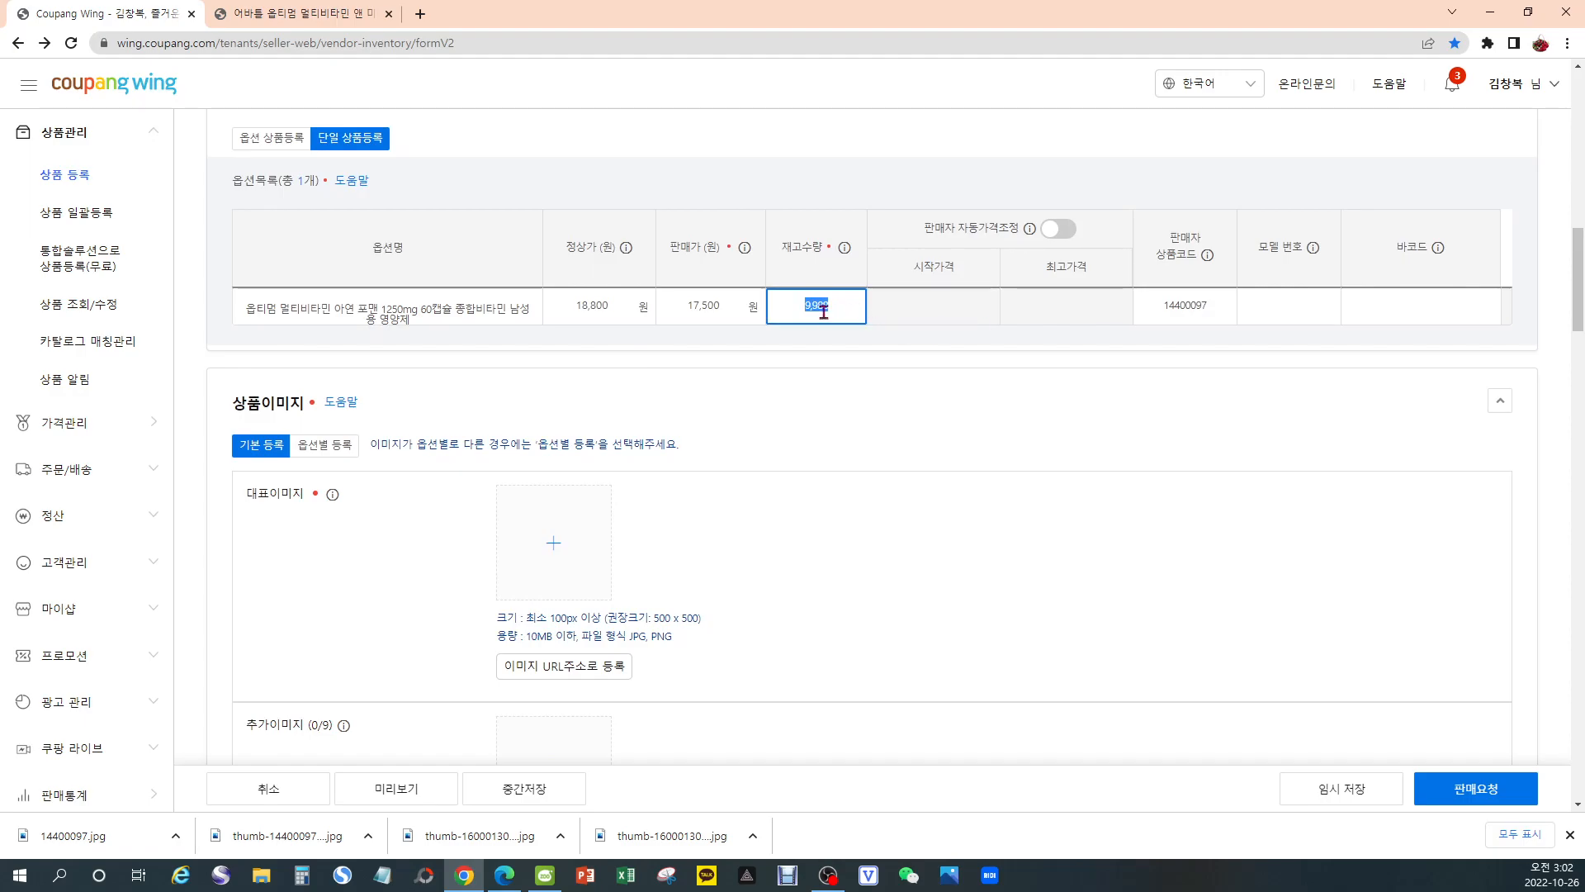
double_click(1224, 303)
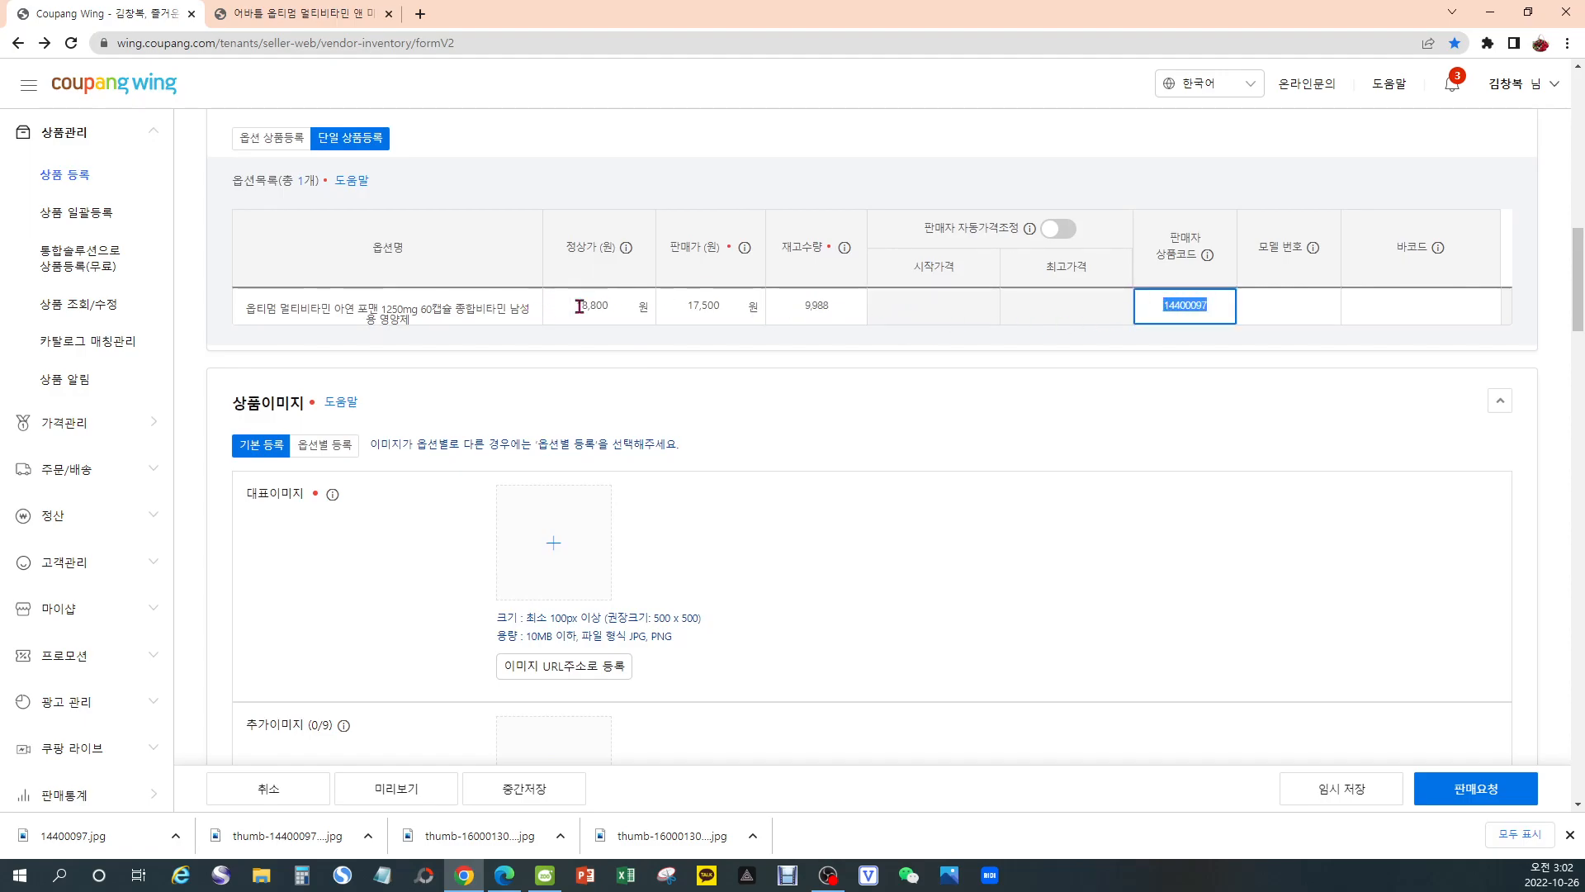
scroll(847, 567, "up", 2)
scroll(851, 576, "down", 3)
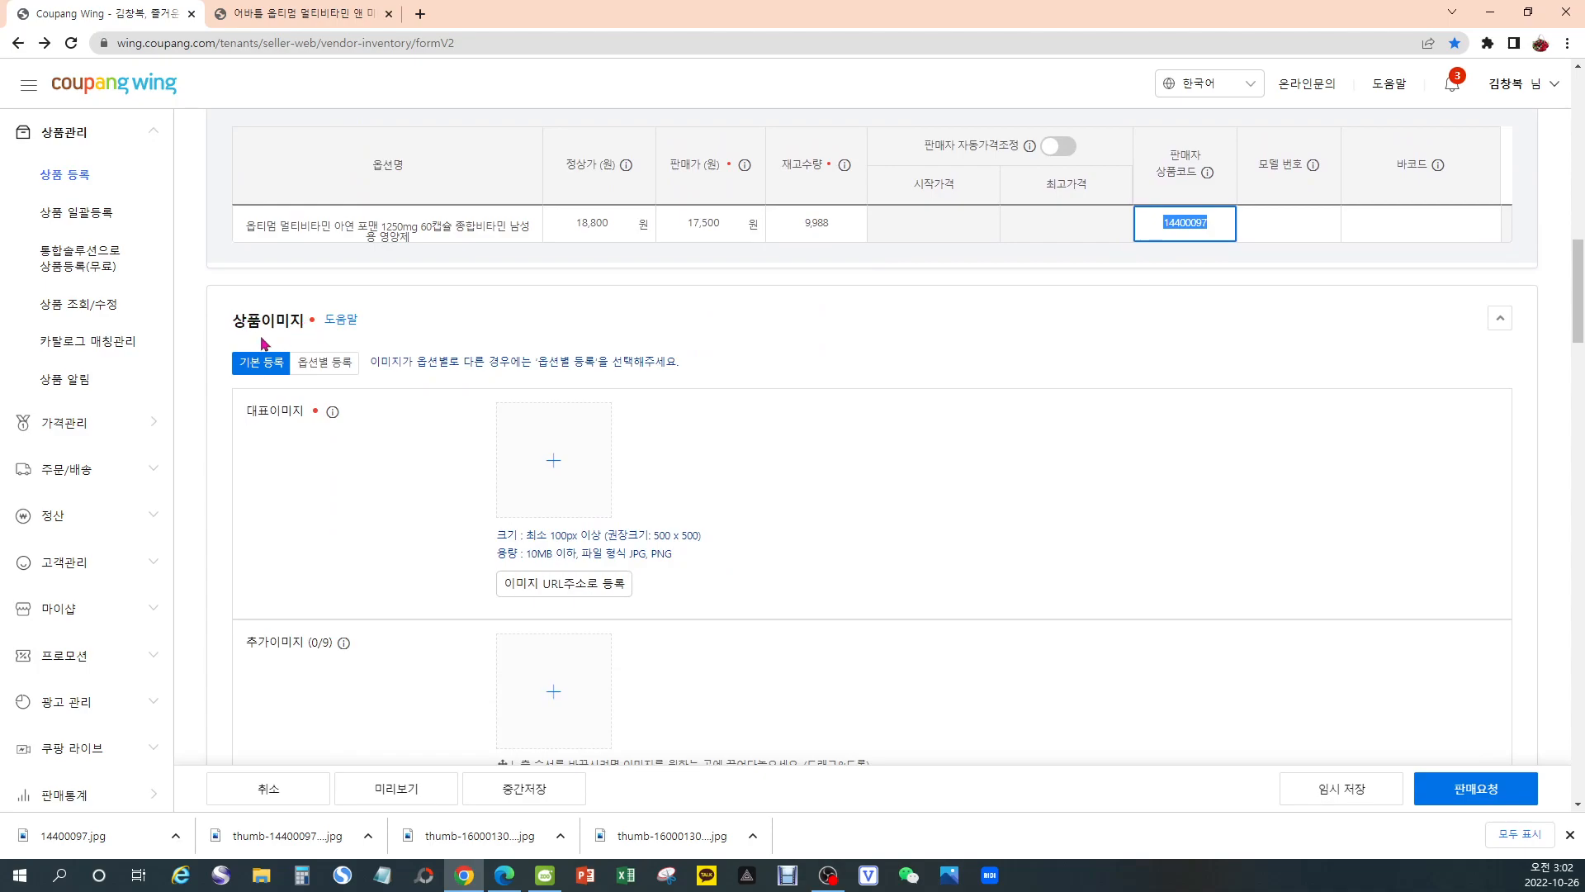
scroll(277, 379, "down", 1)
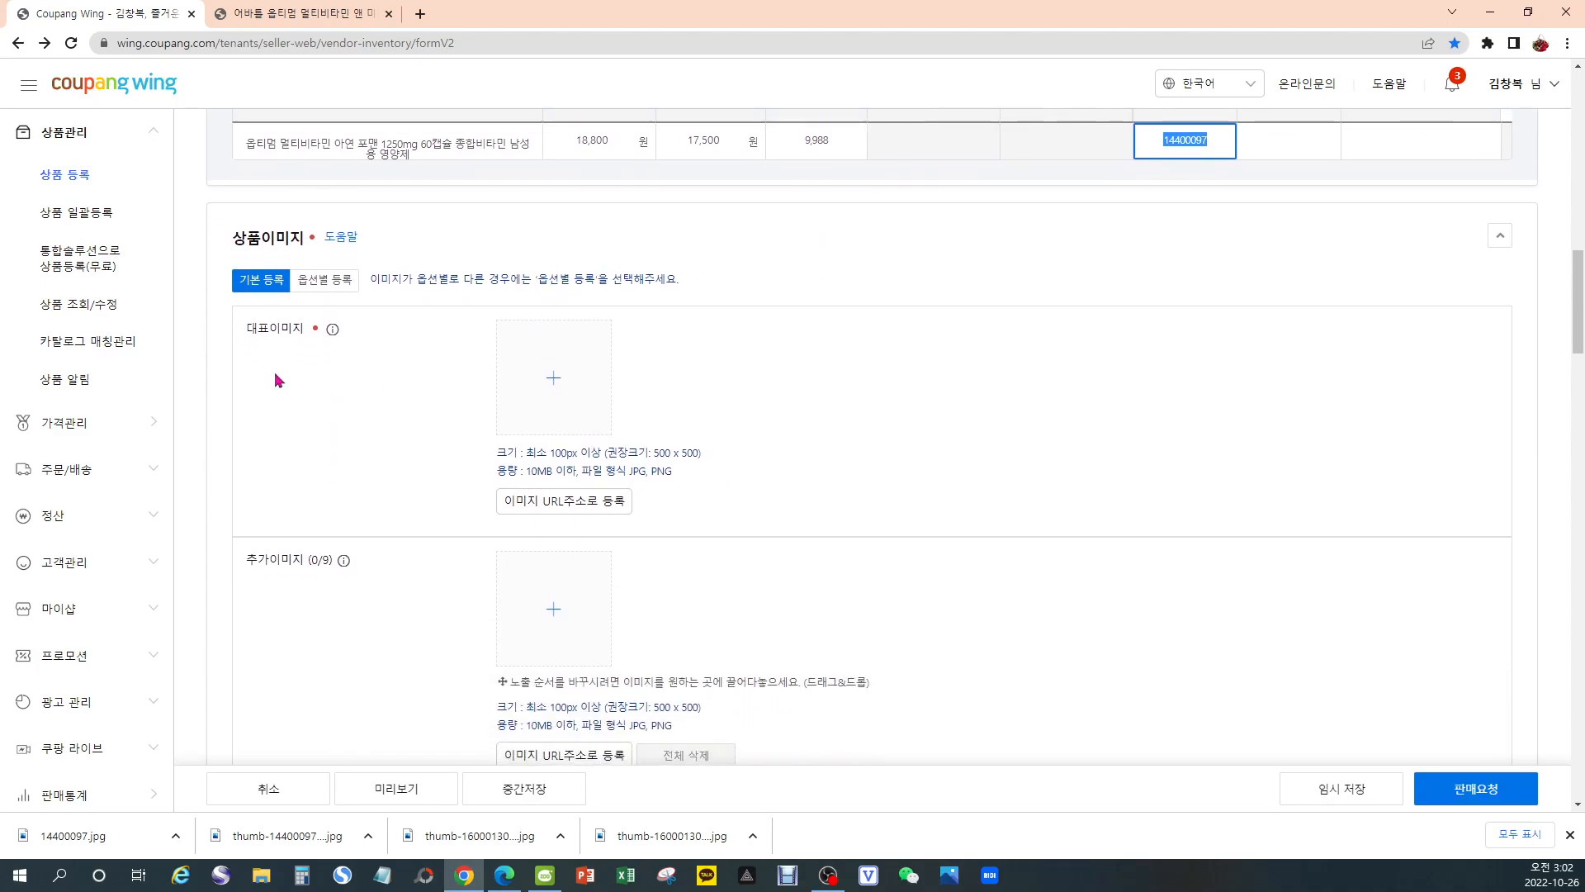
left_click(241, 330)
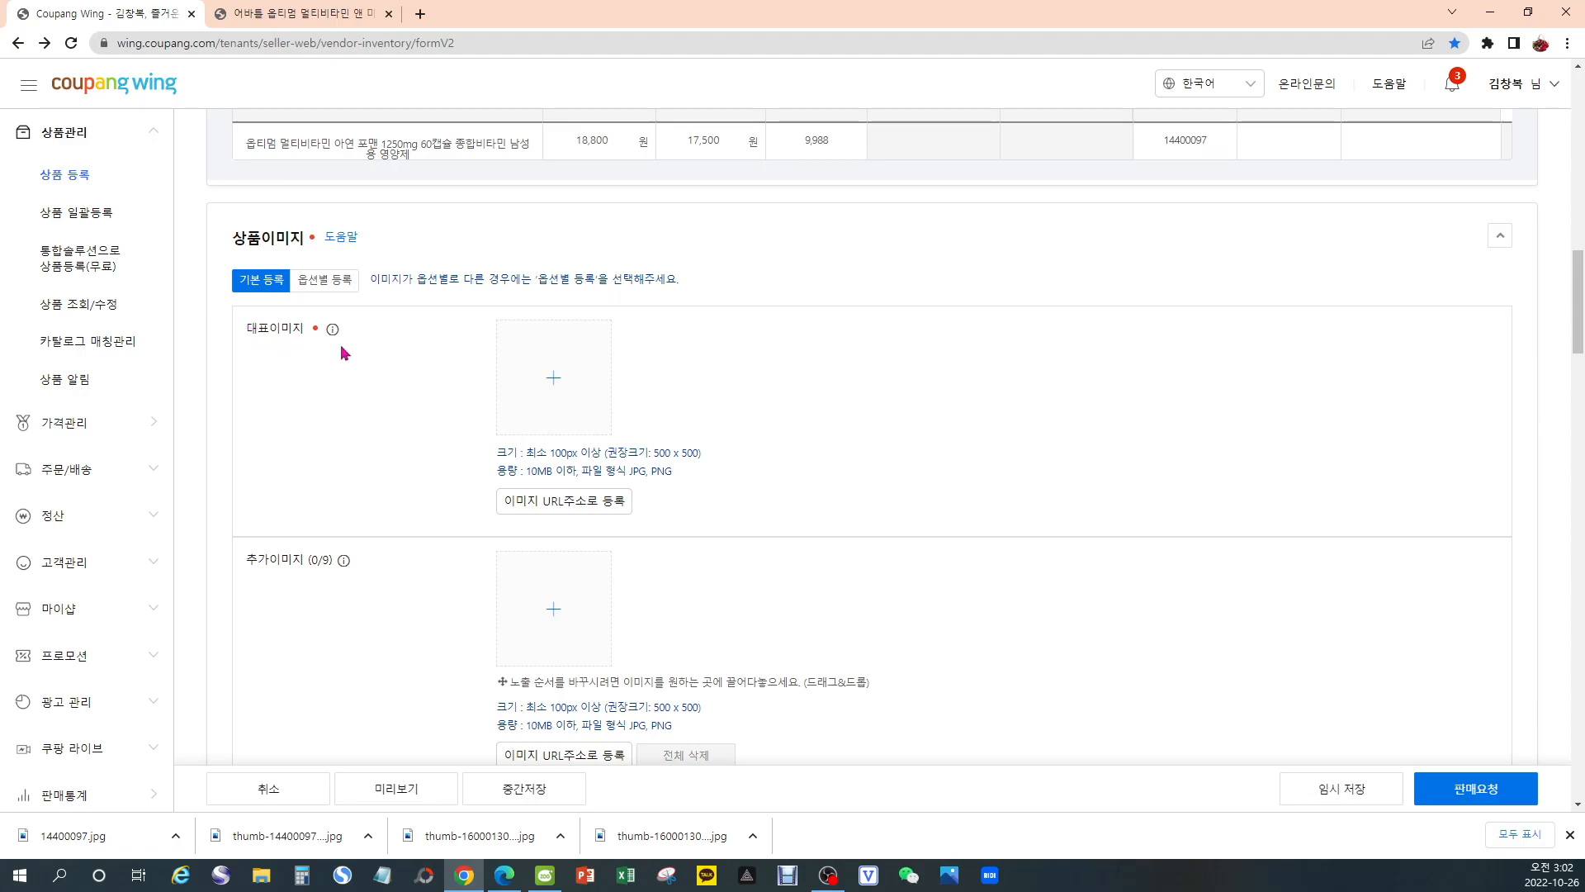
Upload thumb-14400097mm_640x from the 대표이미지 folder in 다운로드 as the product's 대표이미지
left_click(553, 384)
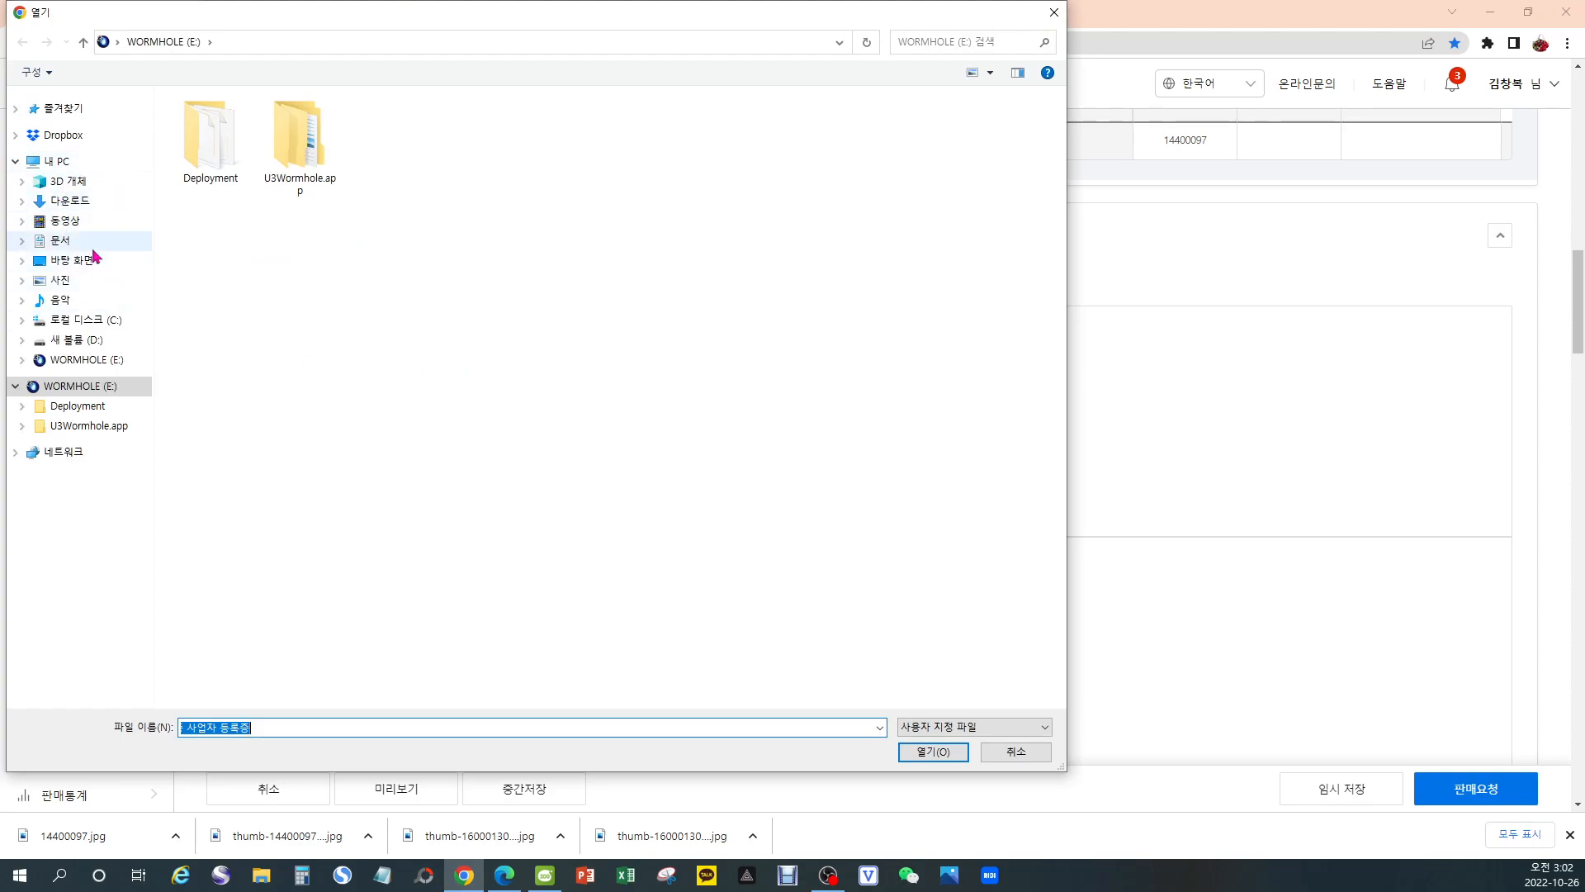
left_click(85, 206)
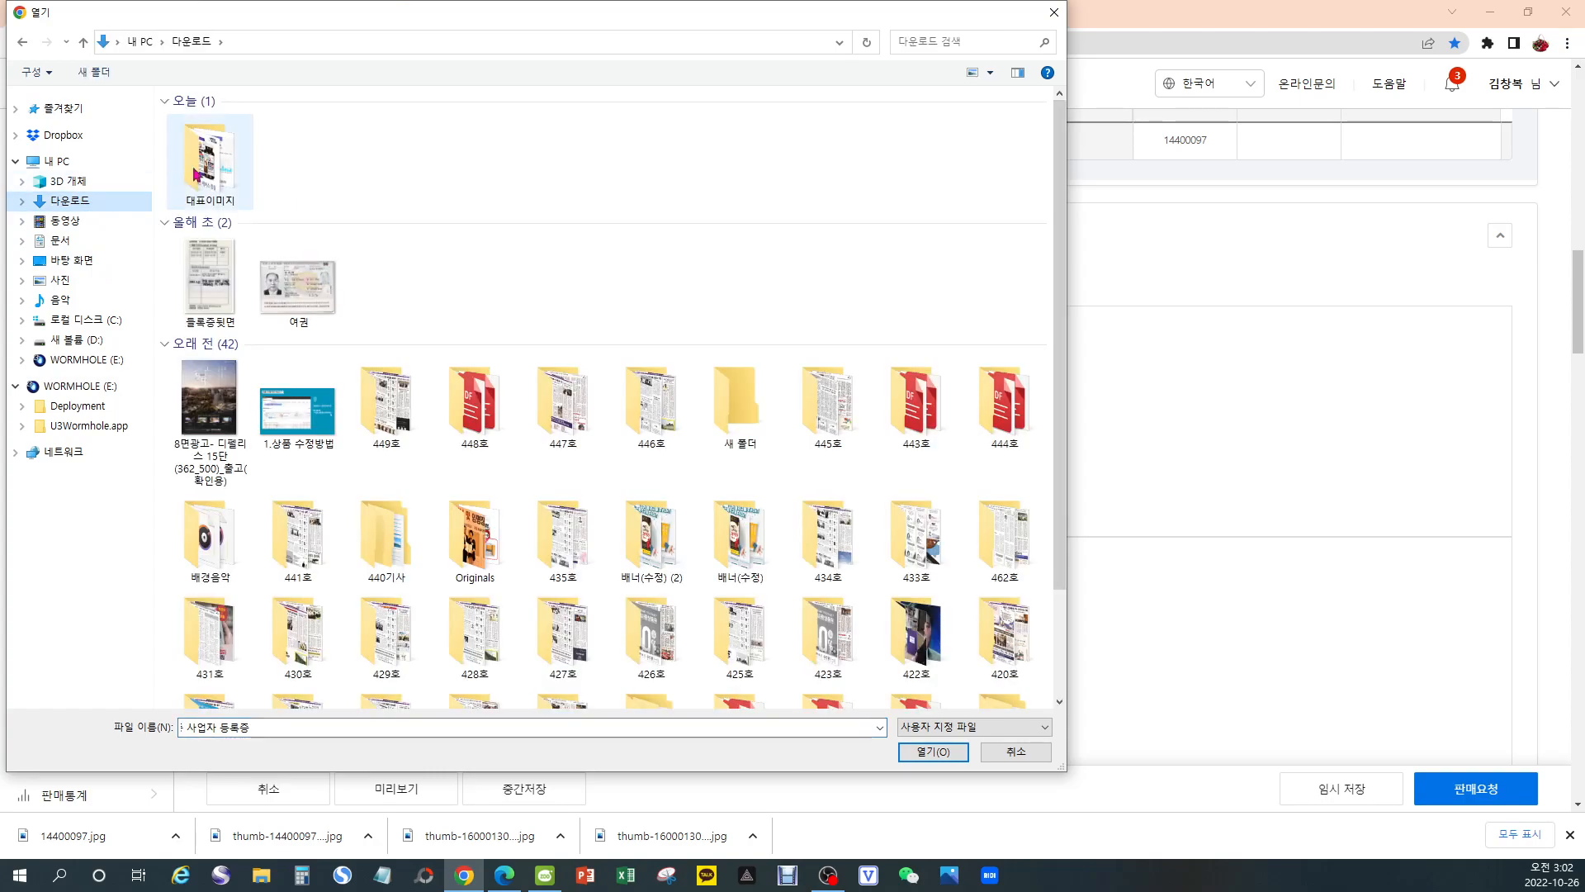
double_click(242, 180)
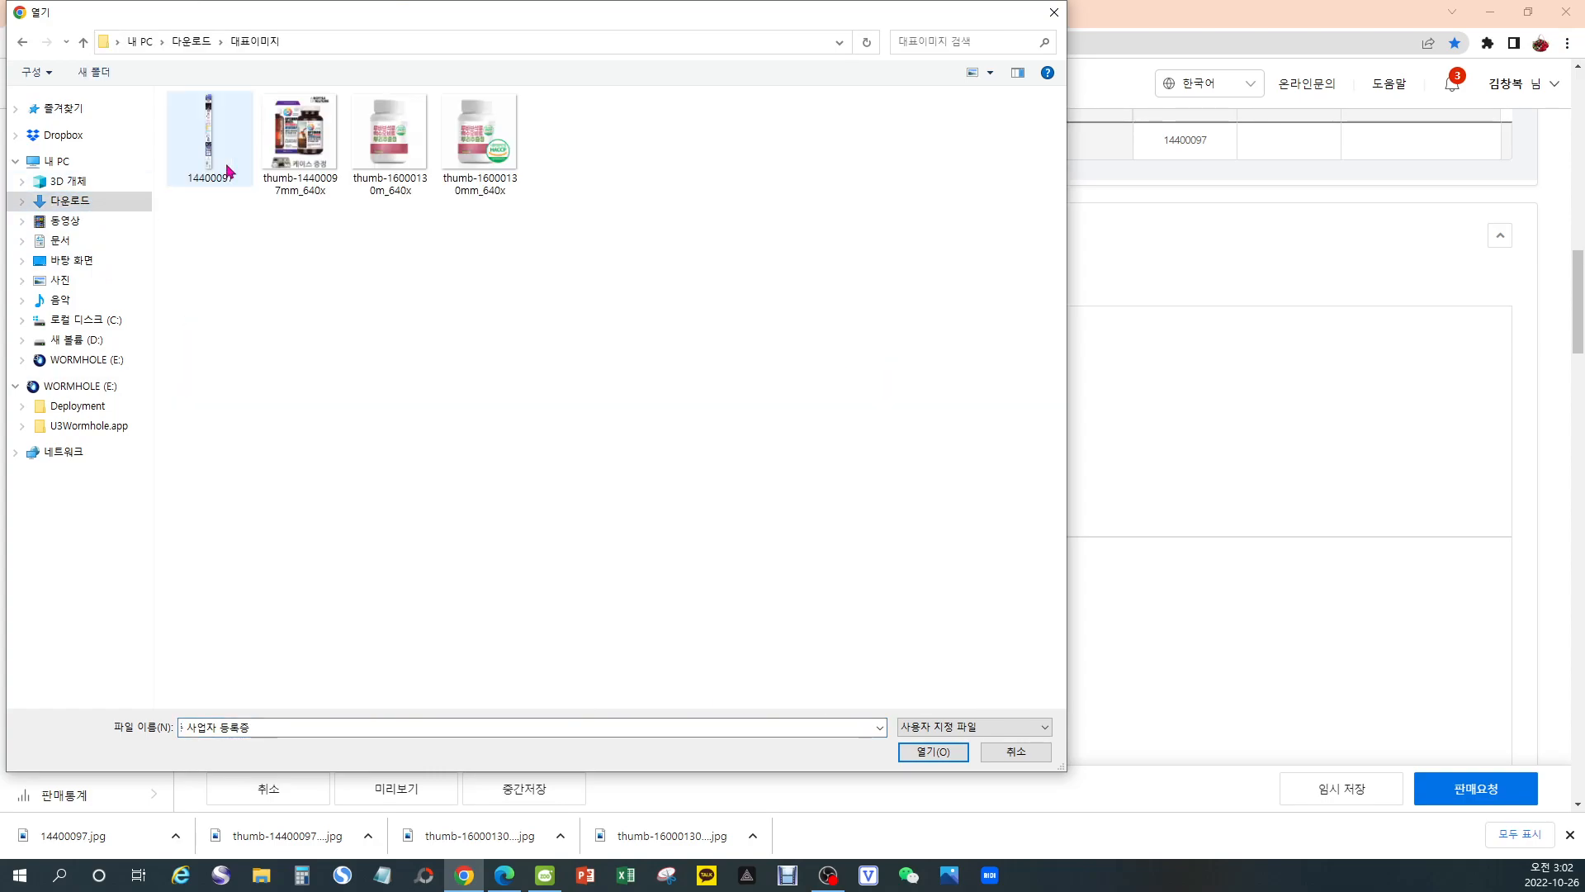
double_click(299, 140)
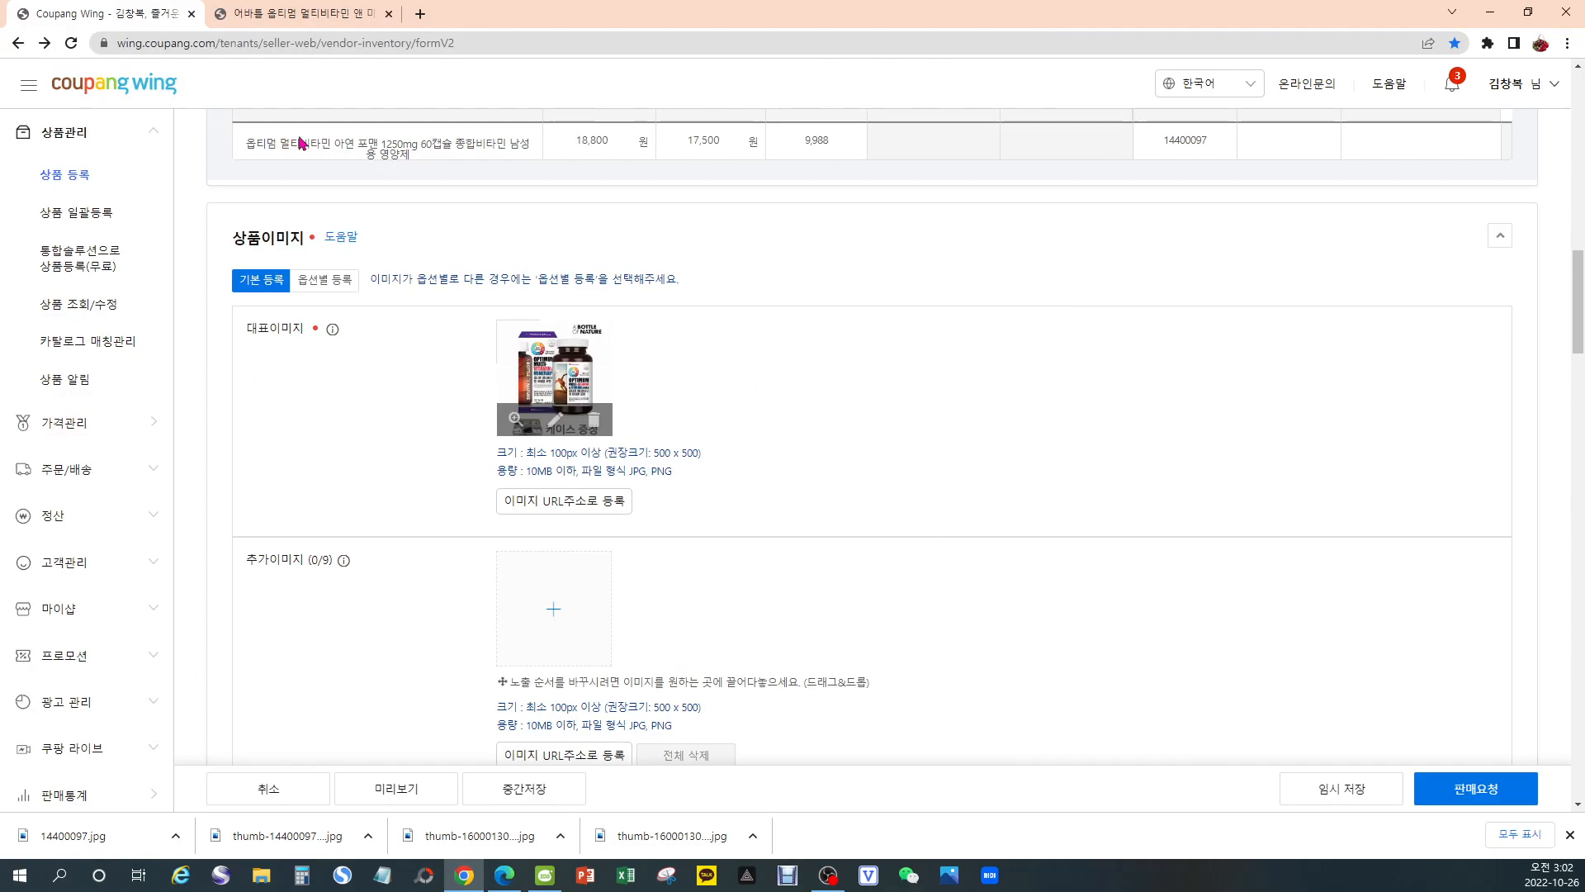
Add the thumb-14400097mm_640x picture four times to the product's 추가이미지
scroll(859, 416, "down", 2)
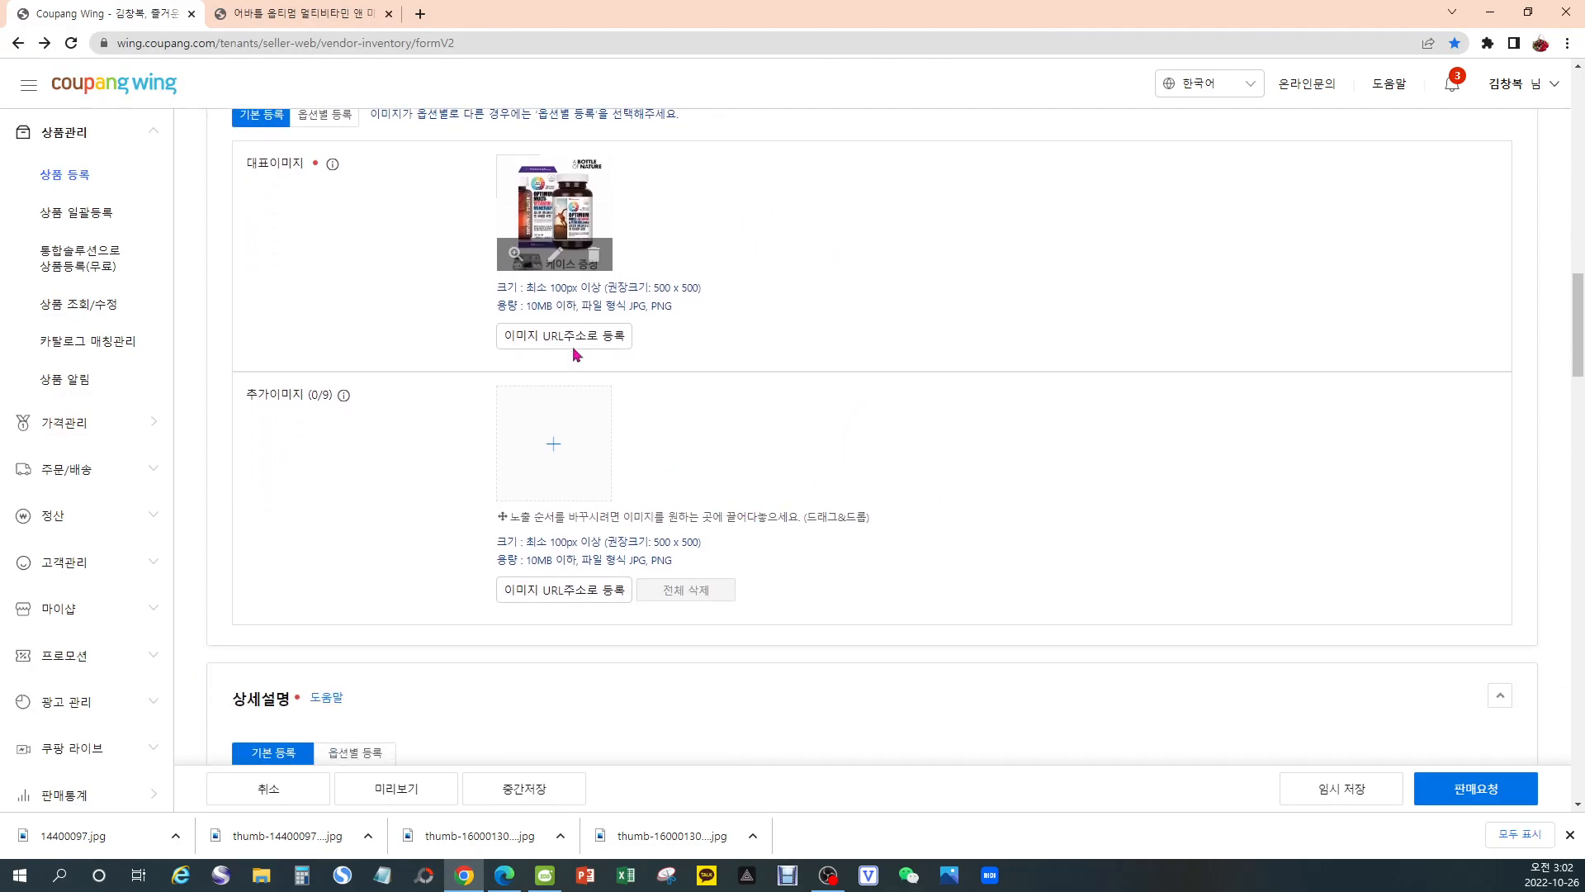
left_click(553, 452)
double_click(306, 159)
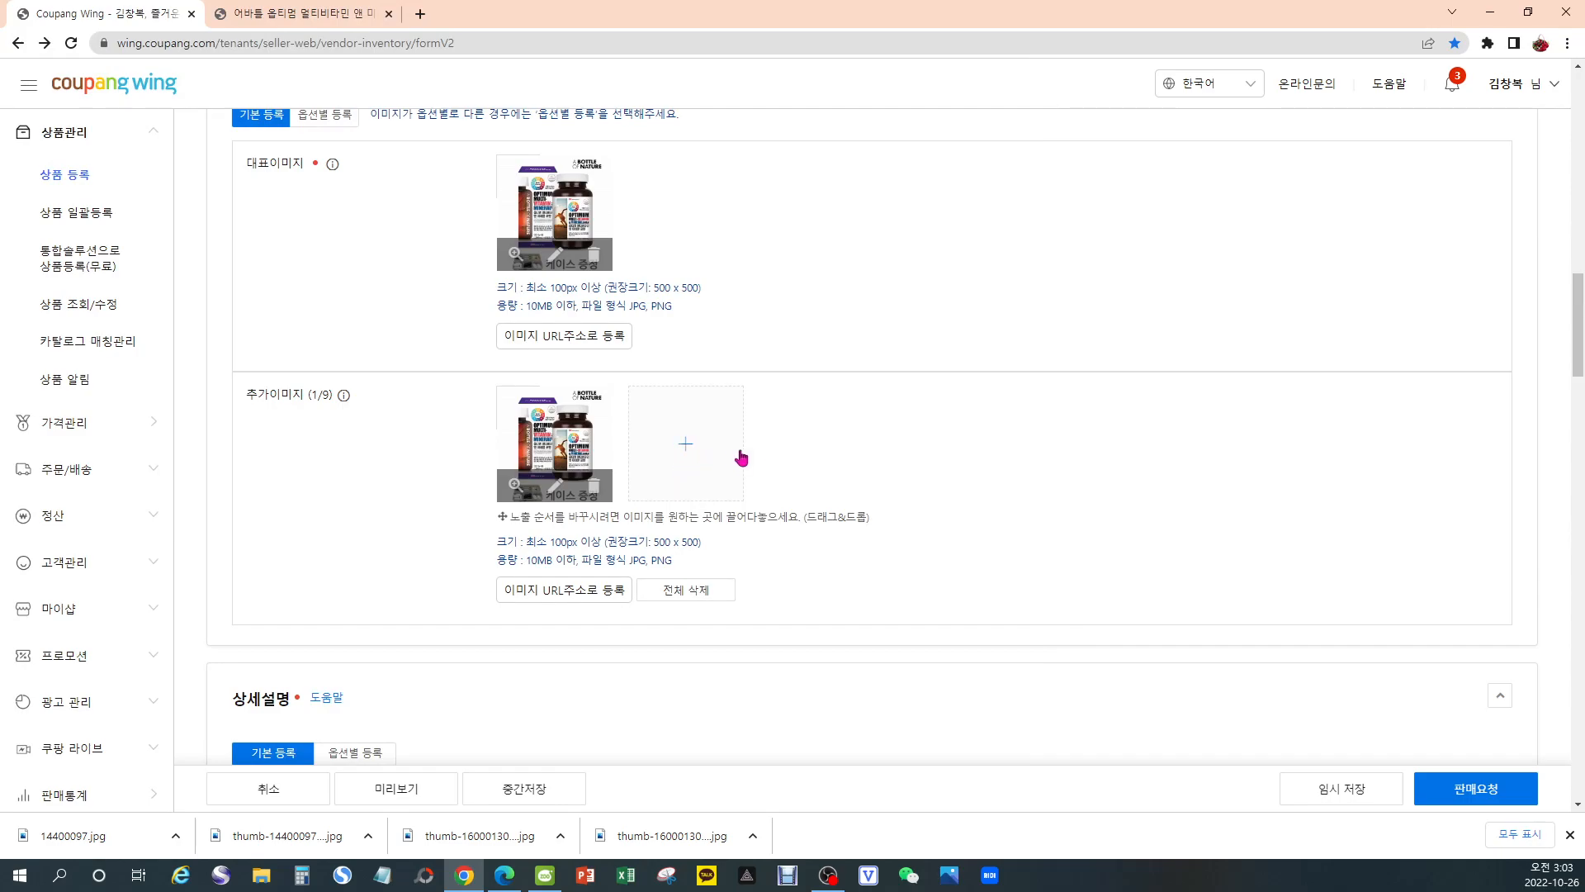
left_click(690, 450)
double_click(289, 143)
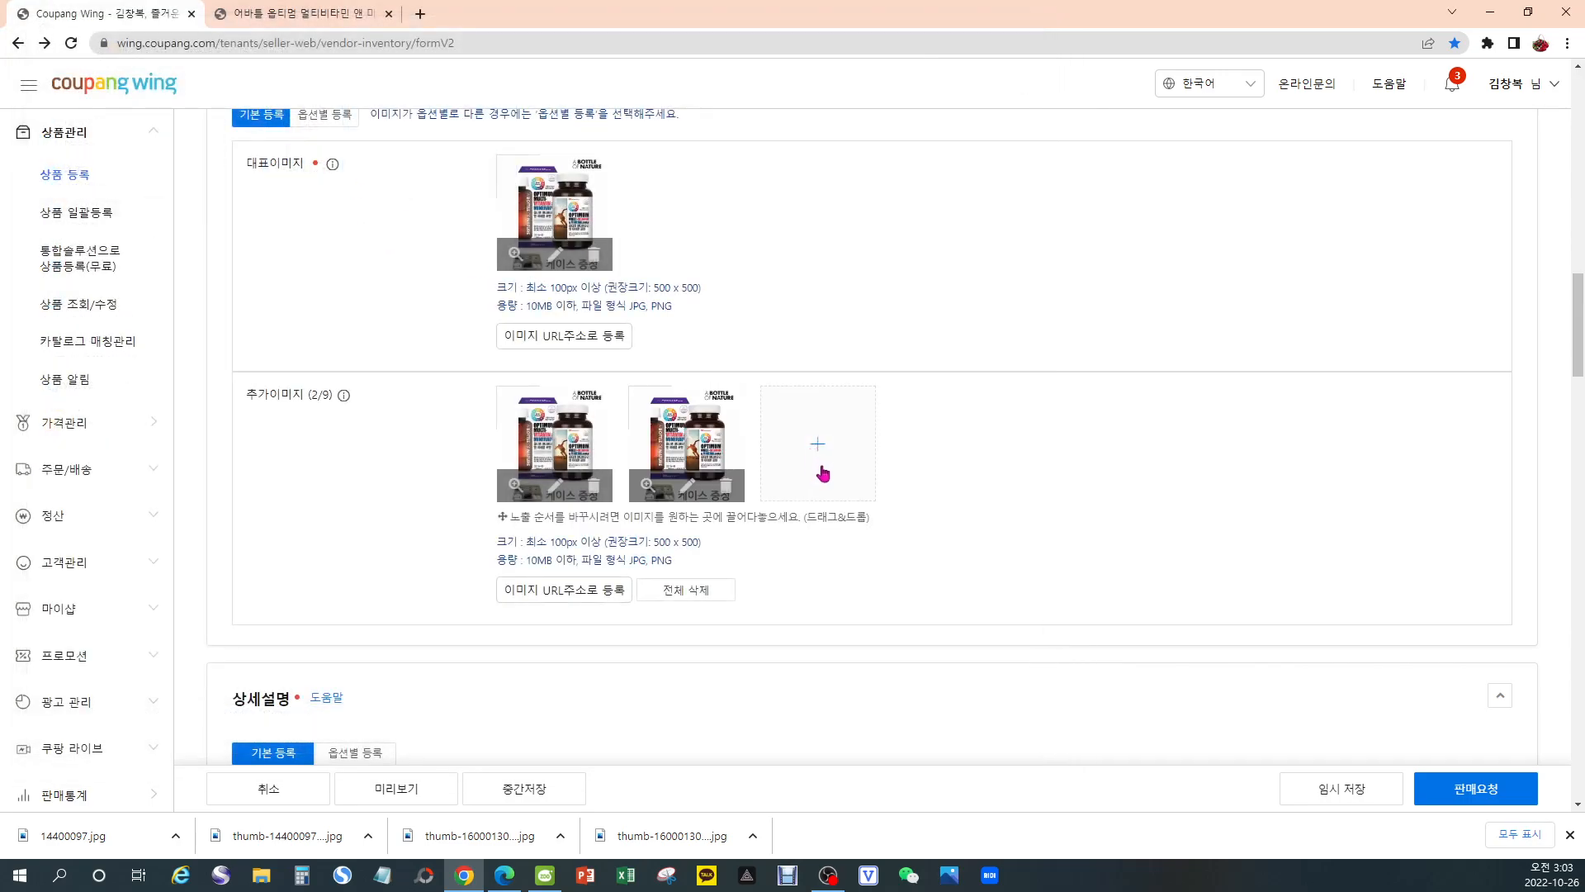
left_click(822, 448)
double_click(298, 142)
left_click(951, 450)
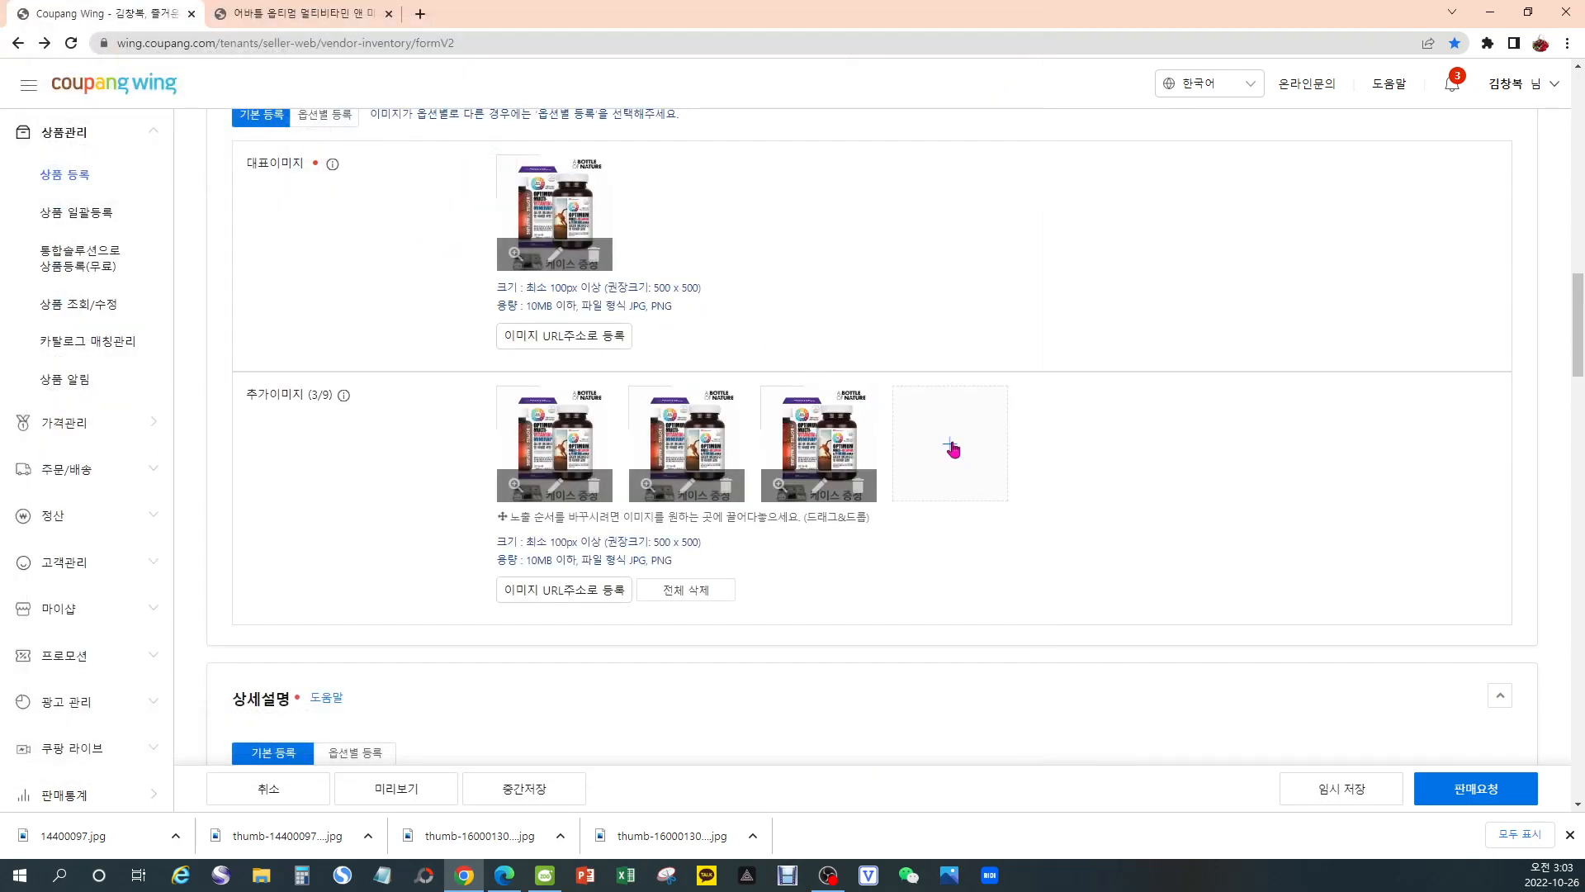
double_click(279, 124)
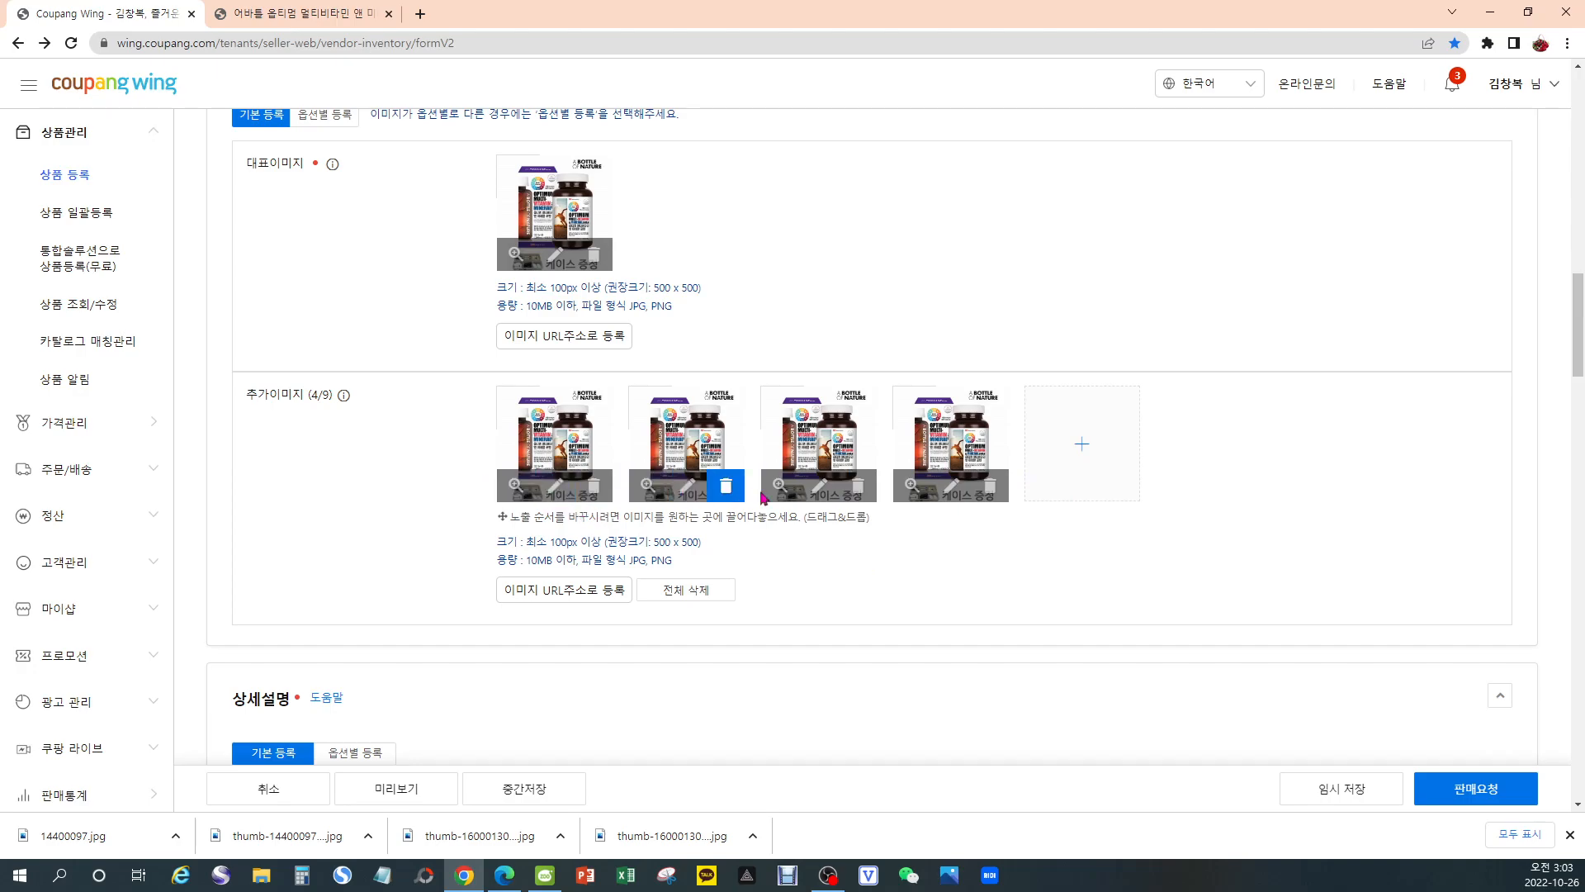
Upload the 14400097 image as the 상세설명, check its image sections and save them
scroll(1226, 515, "down", 4)
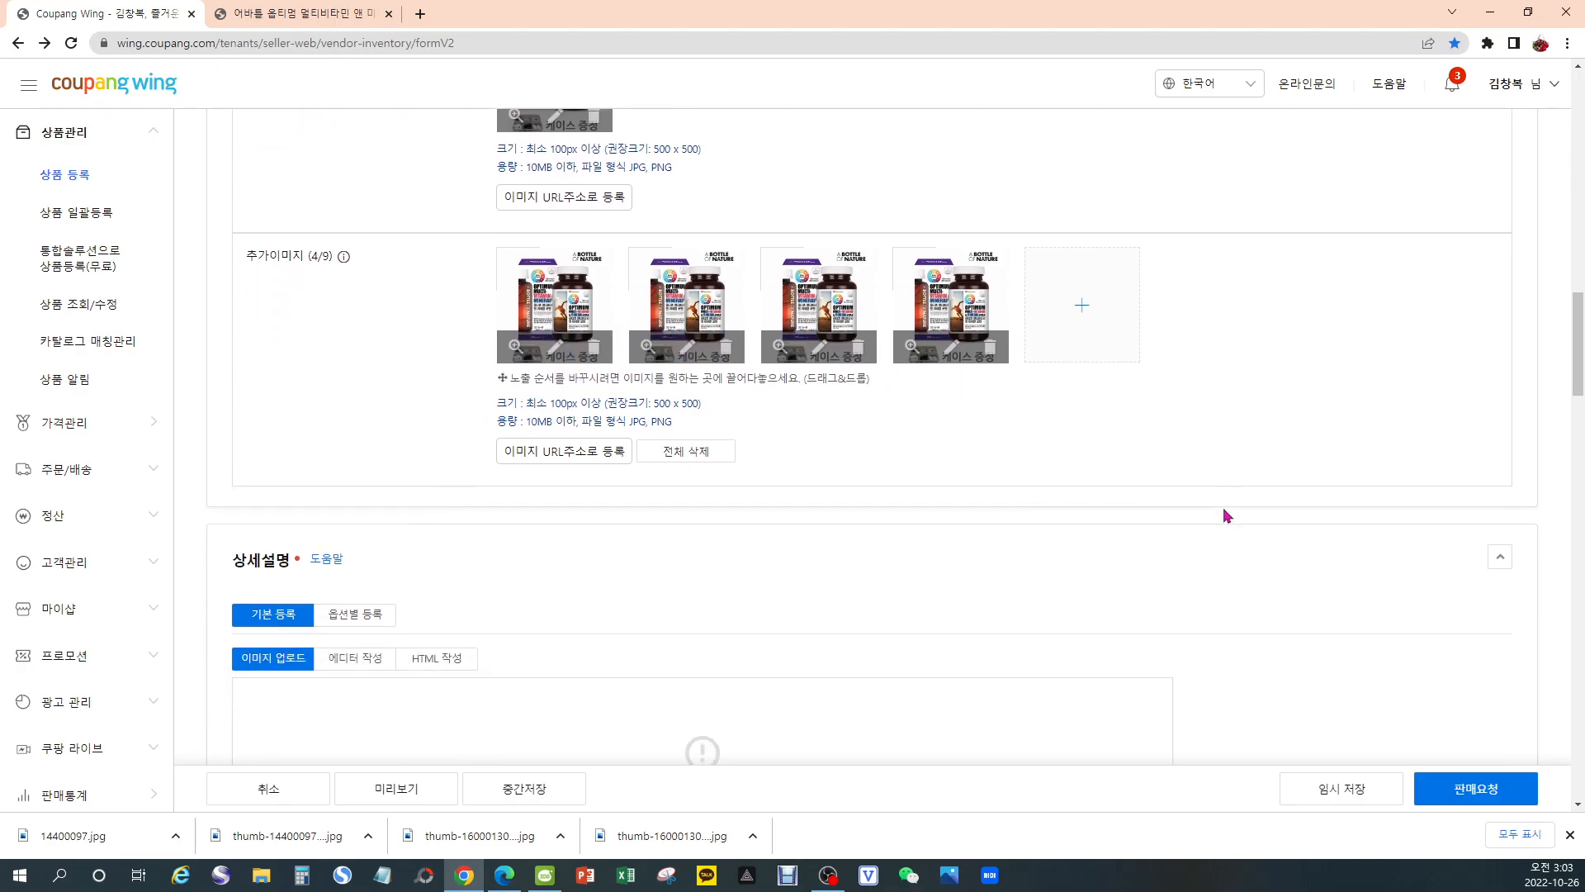
scroll(1225, 515, "down", 2)
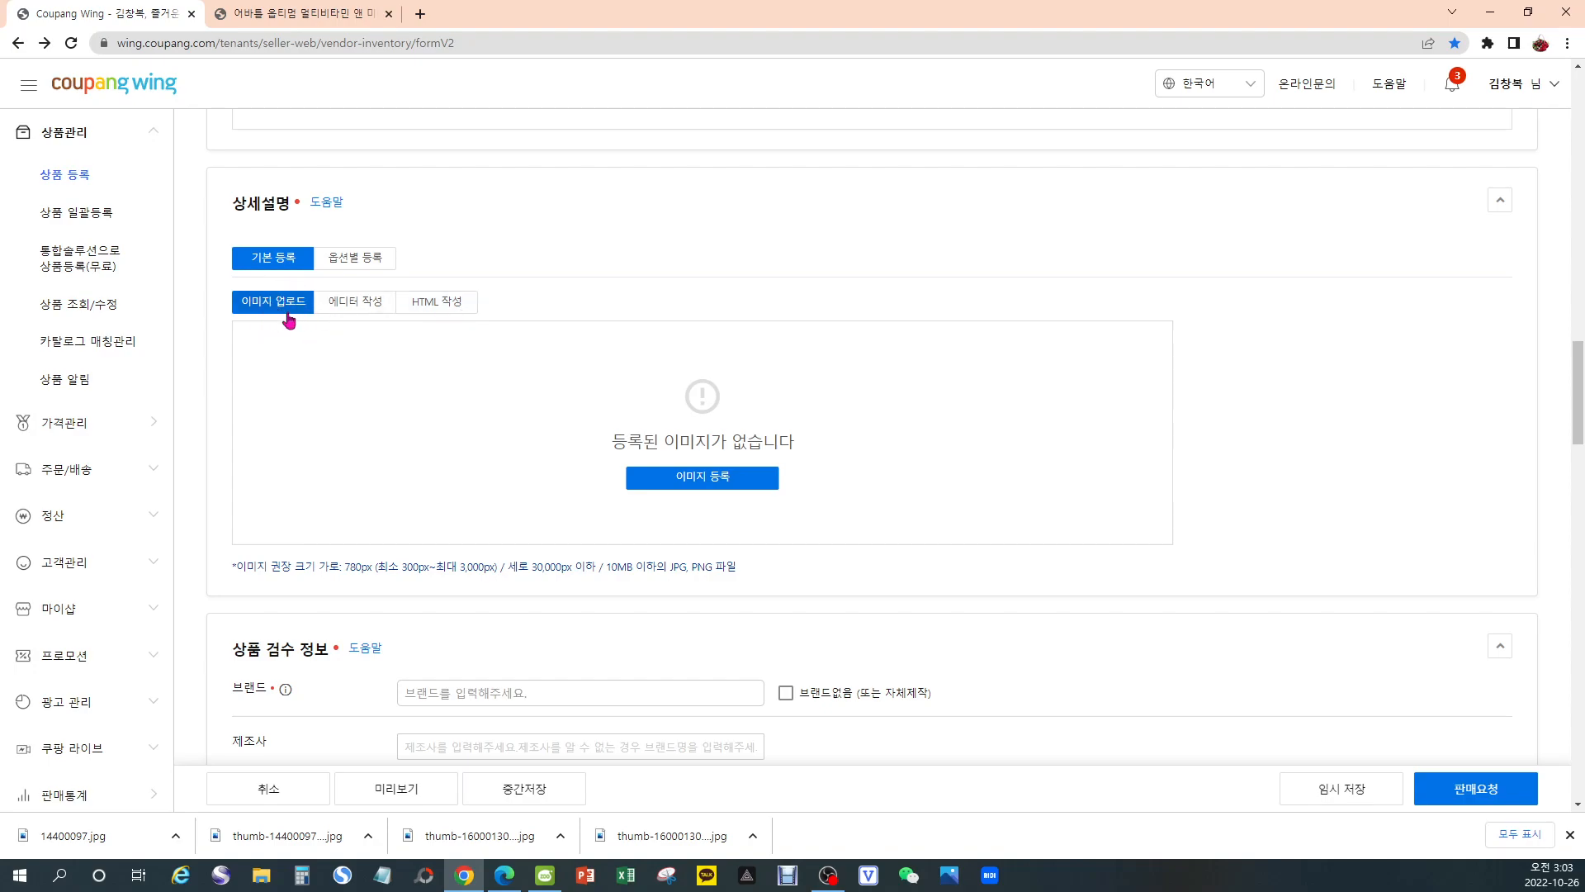
left_click(700, 481)
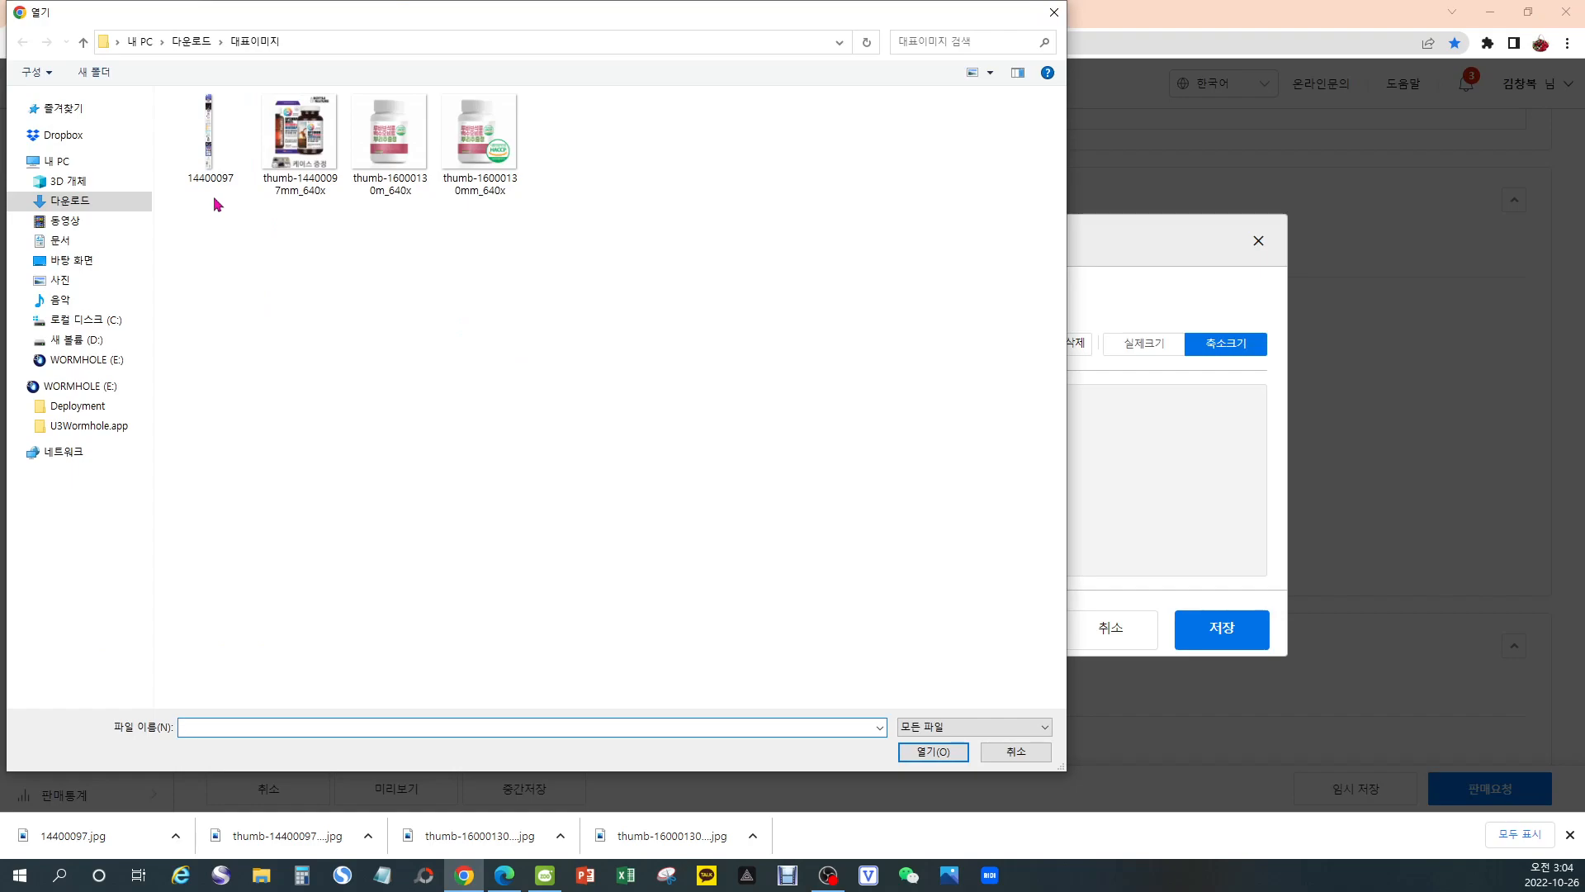
left_click(209, 171)
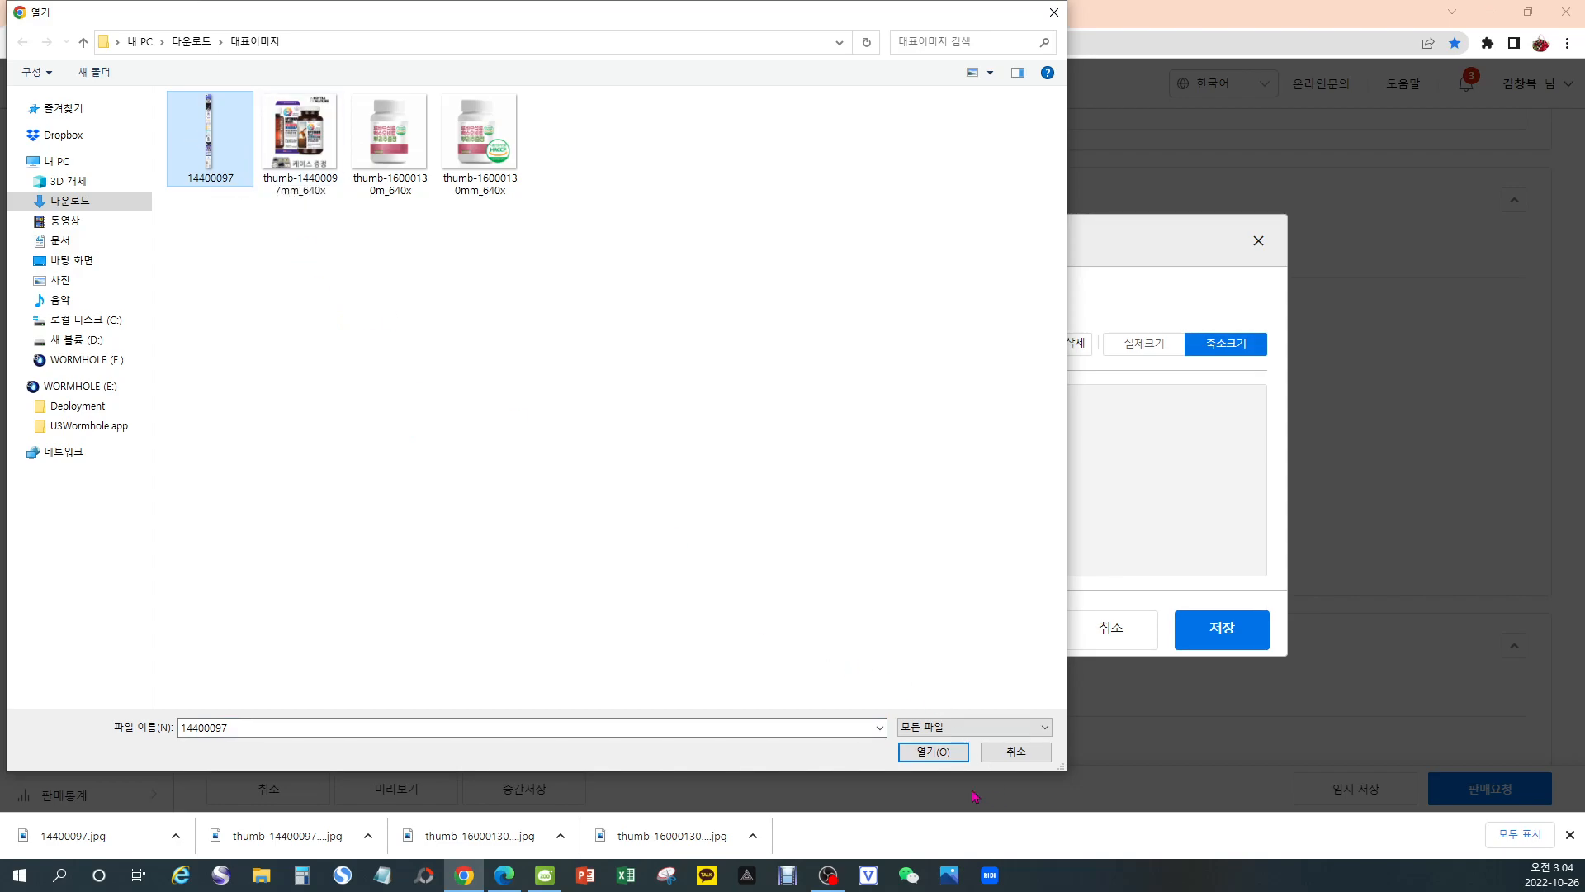
double_click(203, 144)
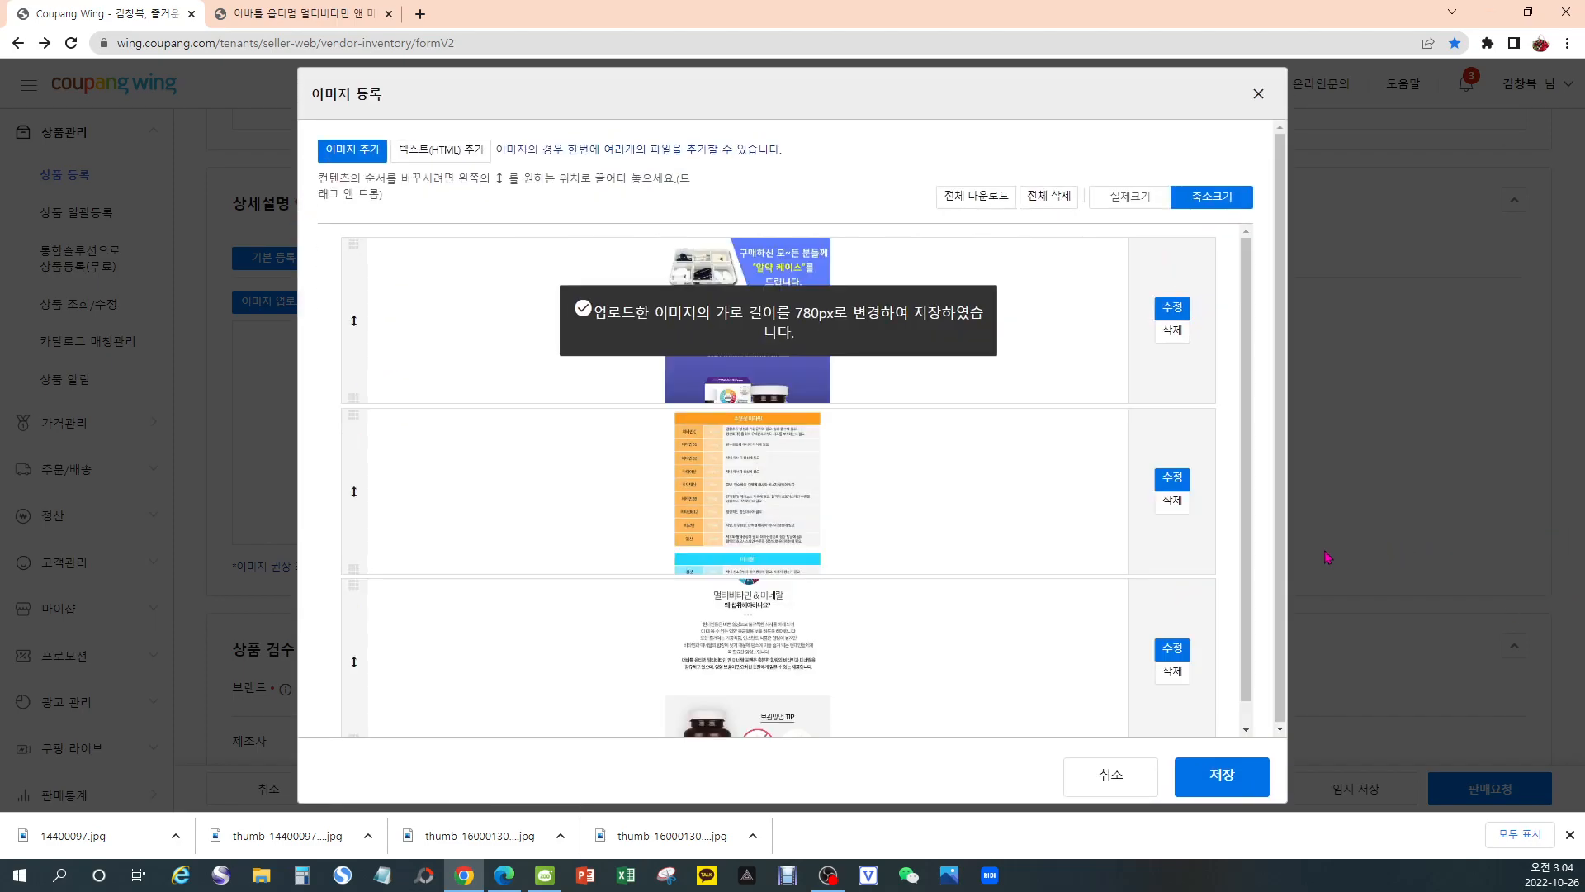
scroll(966, 538, "down", 1)
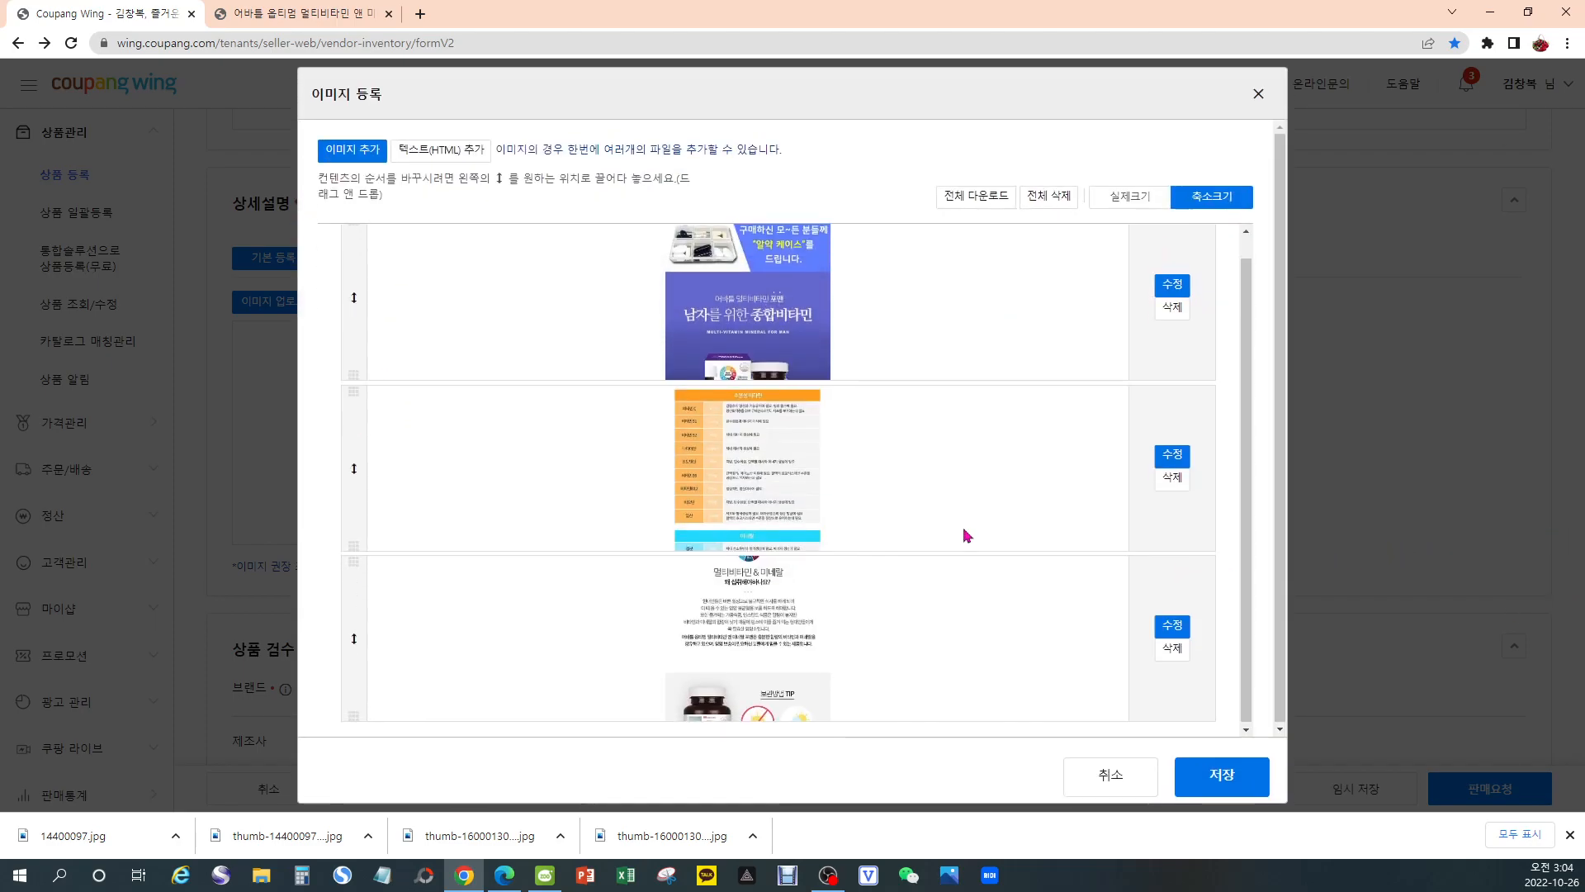
scroll(961, 536, "up", 1)
scroll(959, 536, "down", 1)
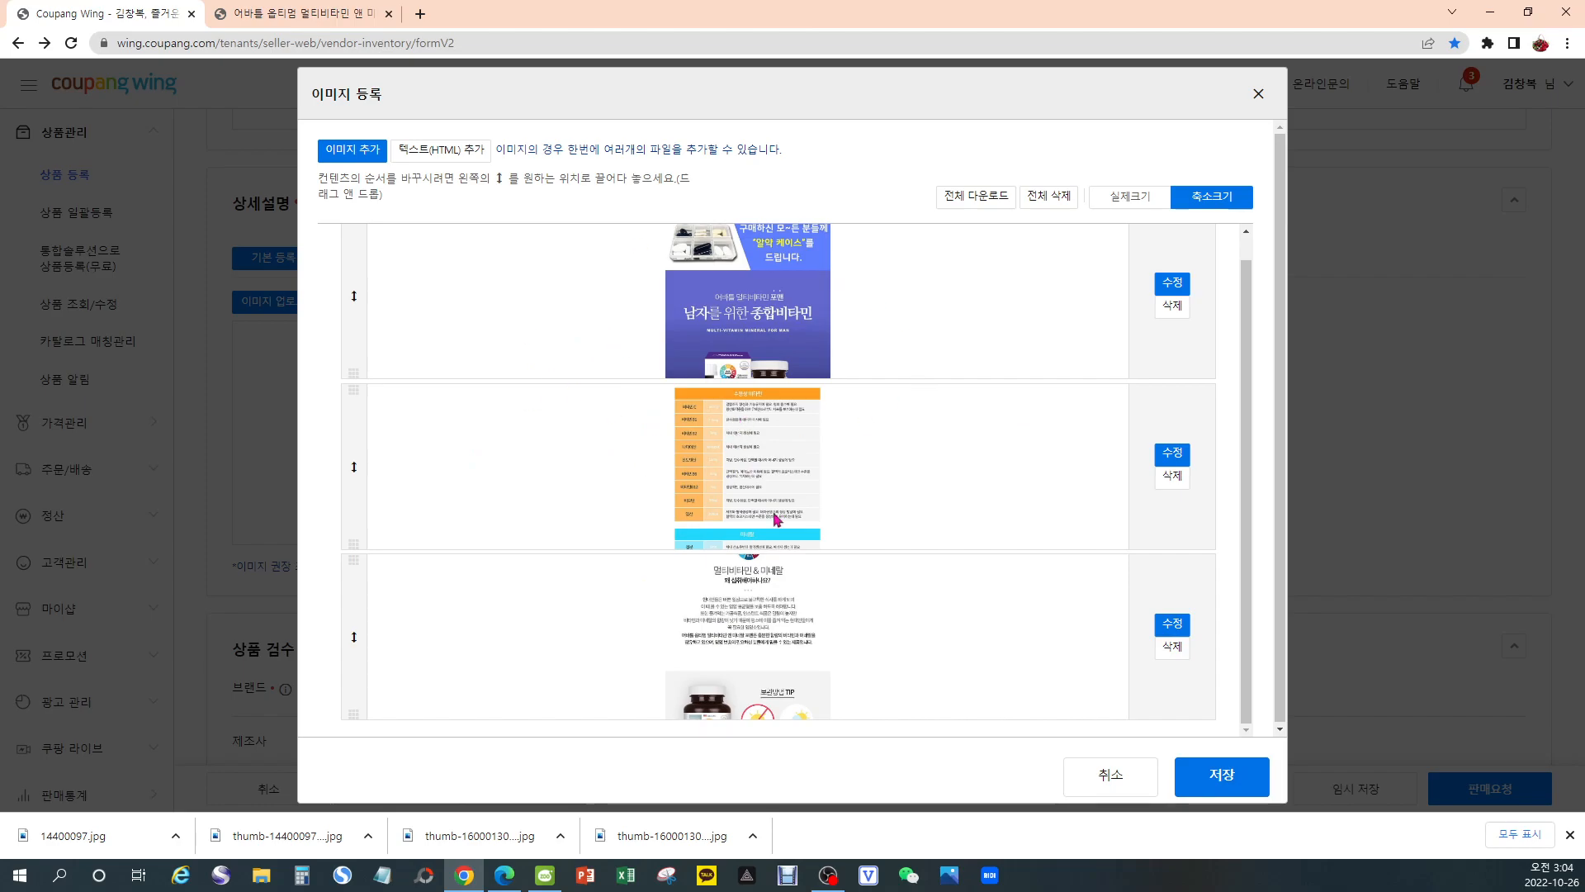
left_click(1220, 782)
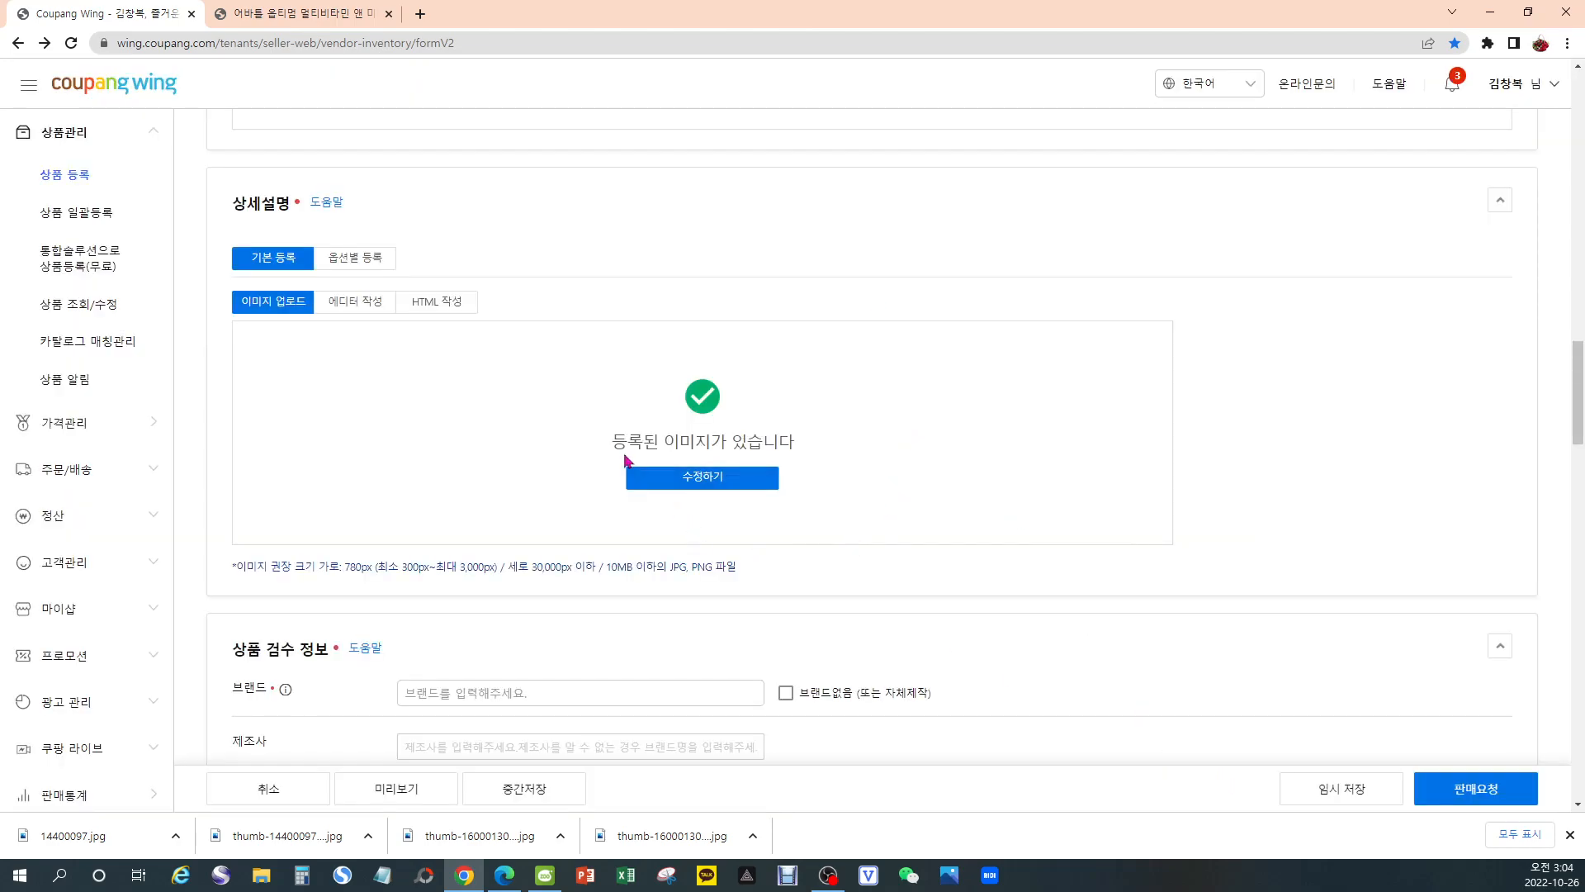
Switch to the 헬스큐어 product page and copy the 브랜드 name 어바틀오브네이쳐
scroll(1073, 459, "down", 2)
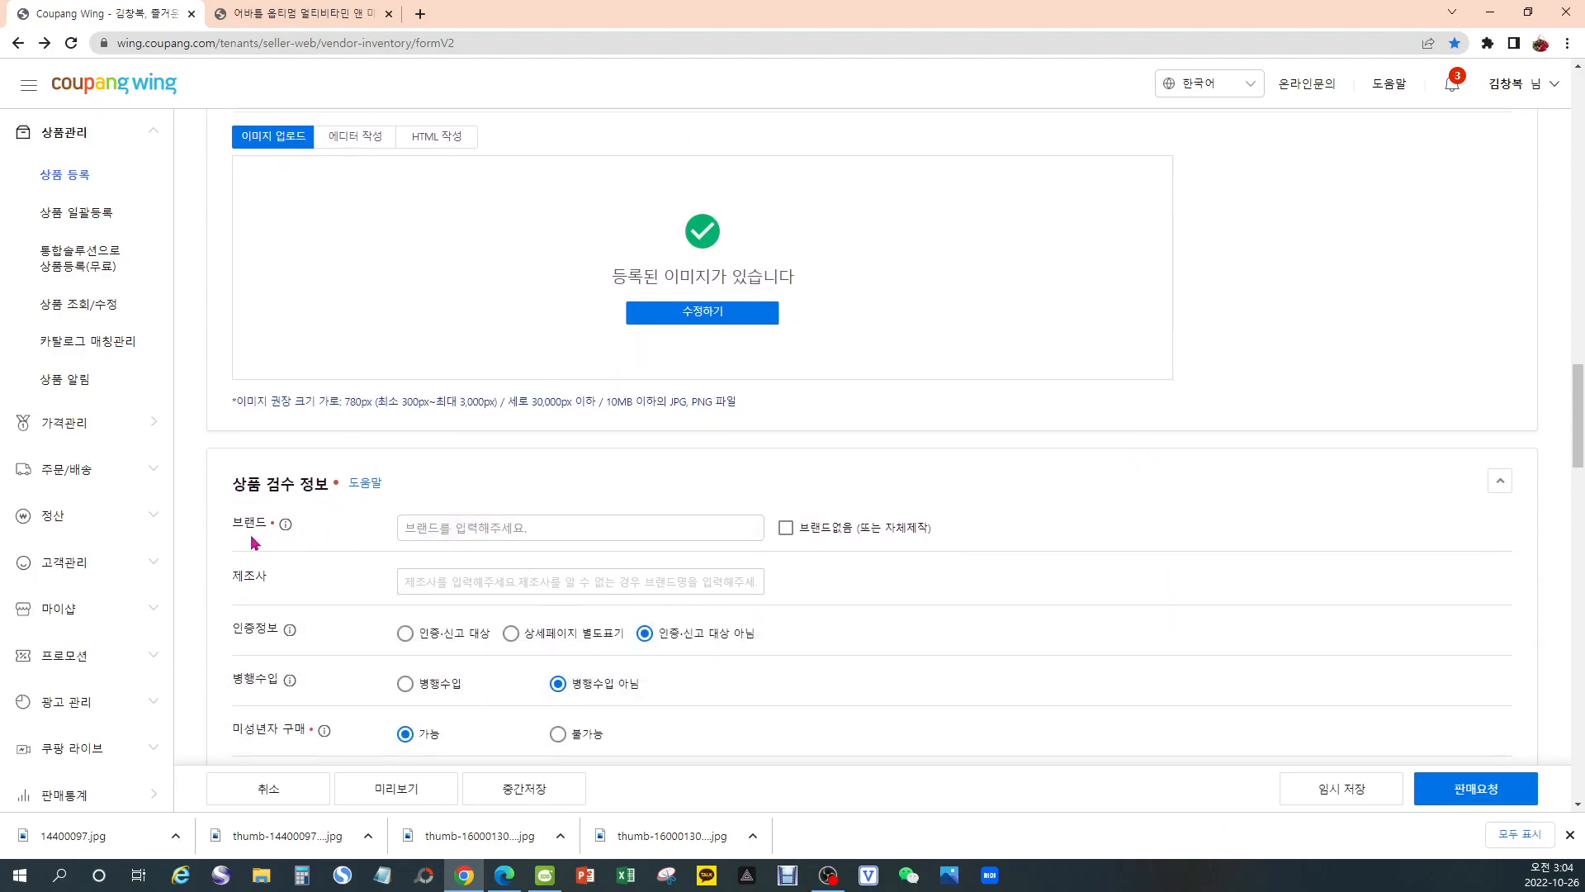
left_click(426, 530)
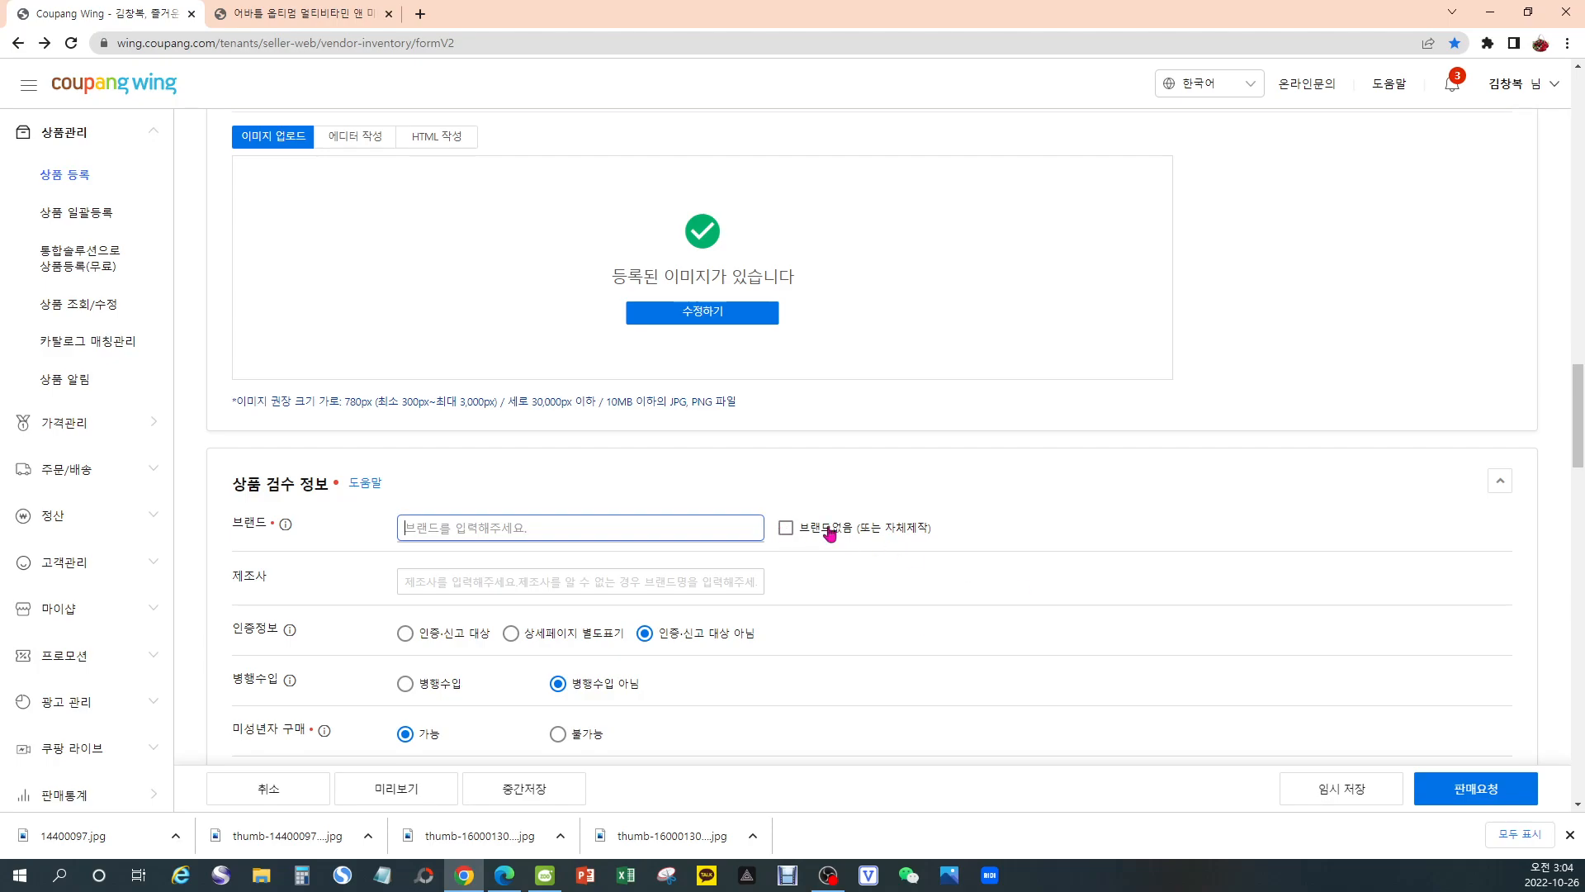
left_click(262, 16)
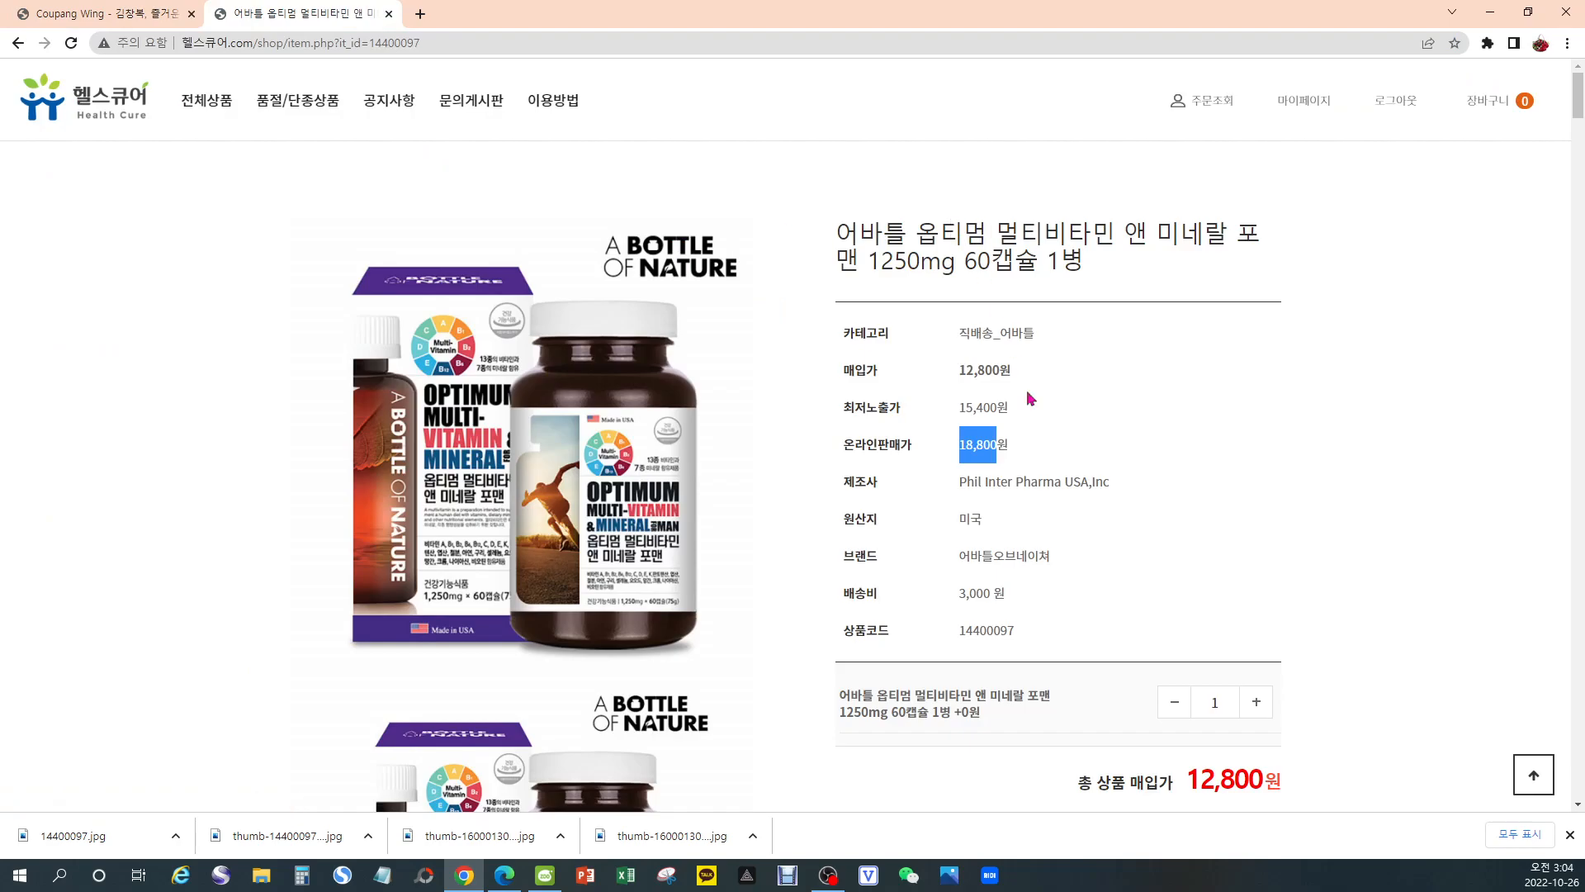
scroll(1097, 541, "down", 2)
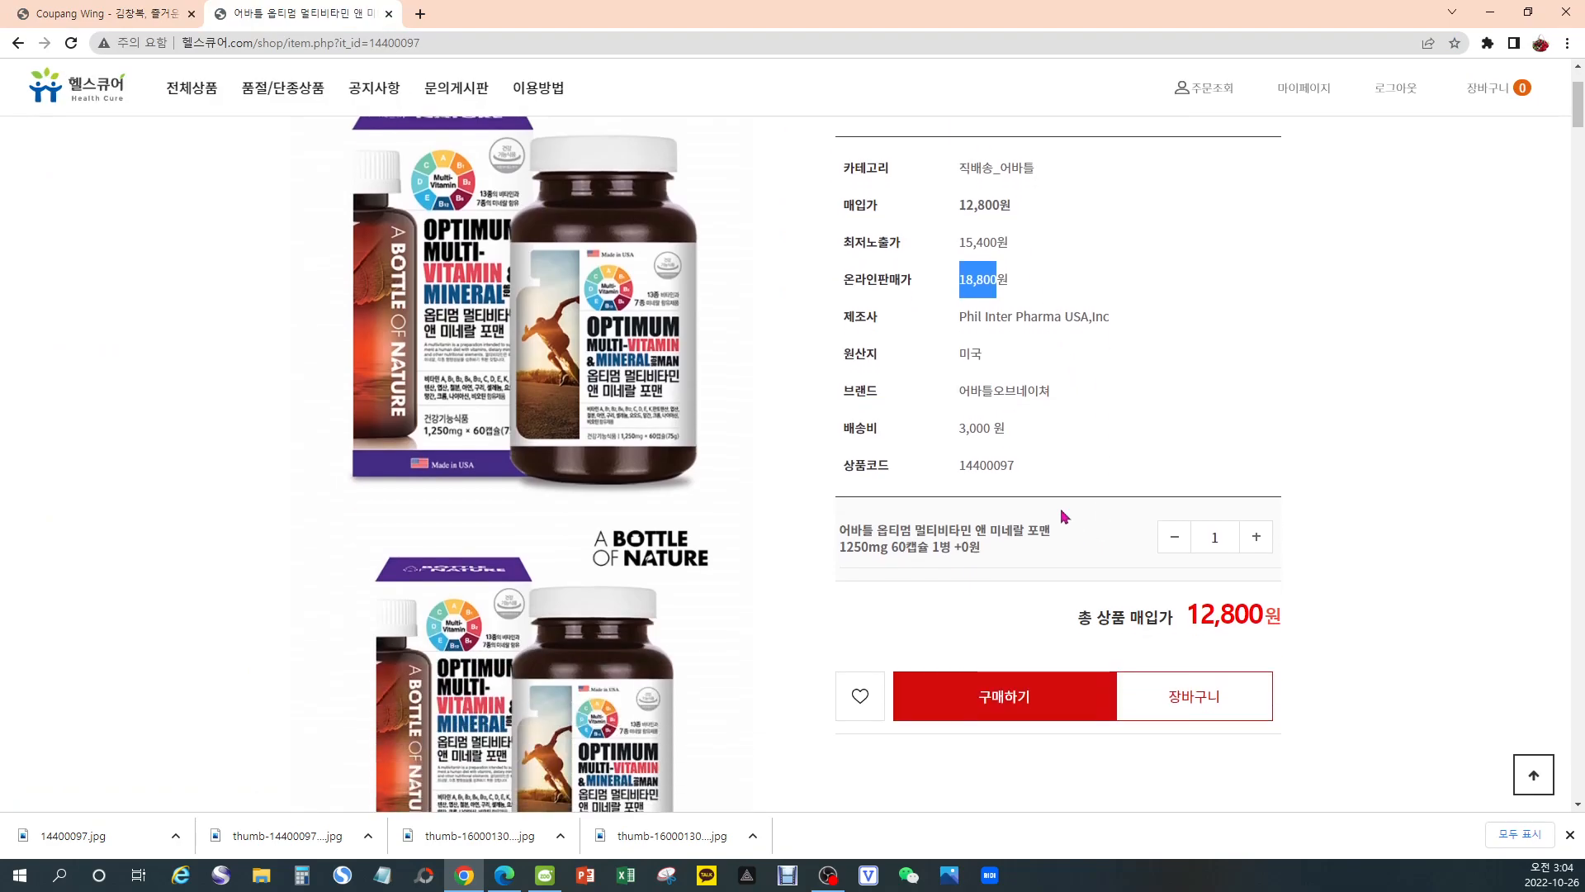
double_click(988, 394)
key("ctrl+c")
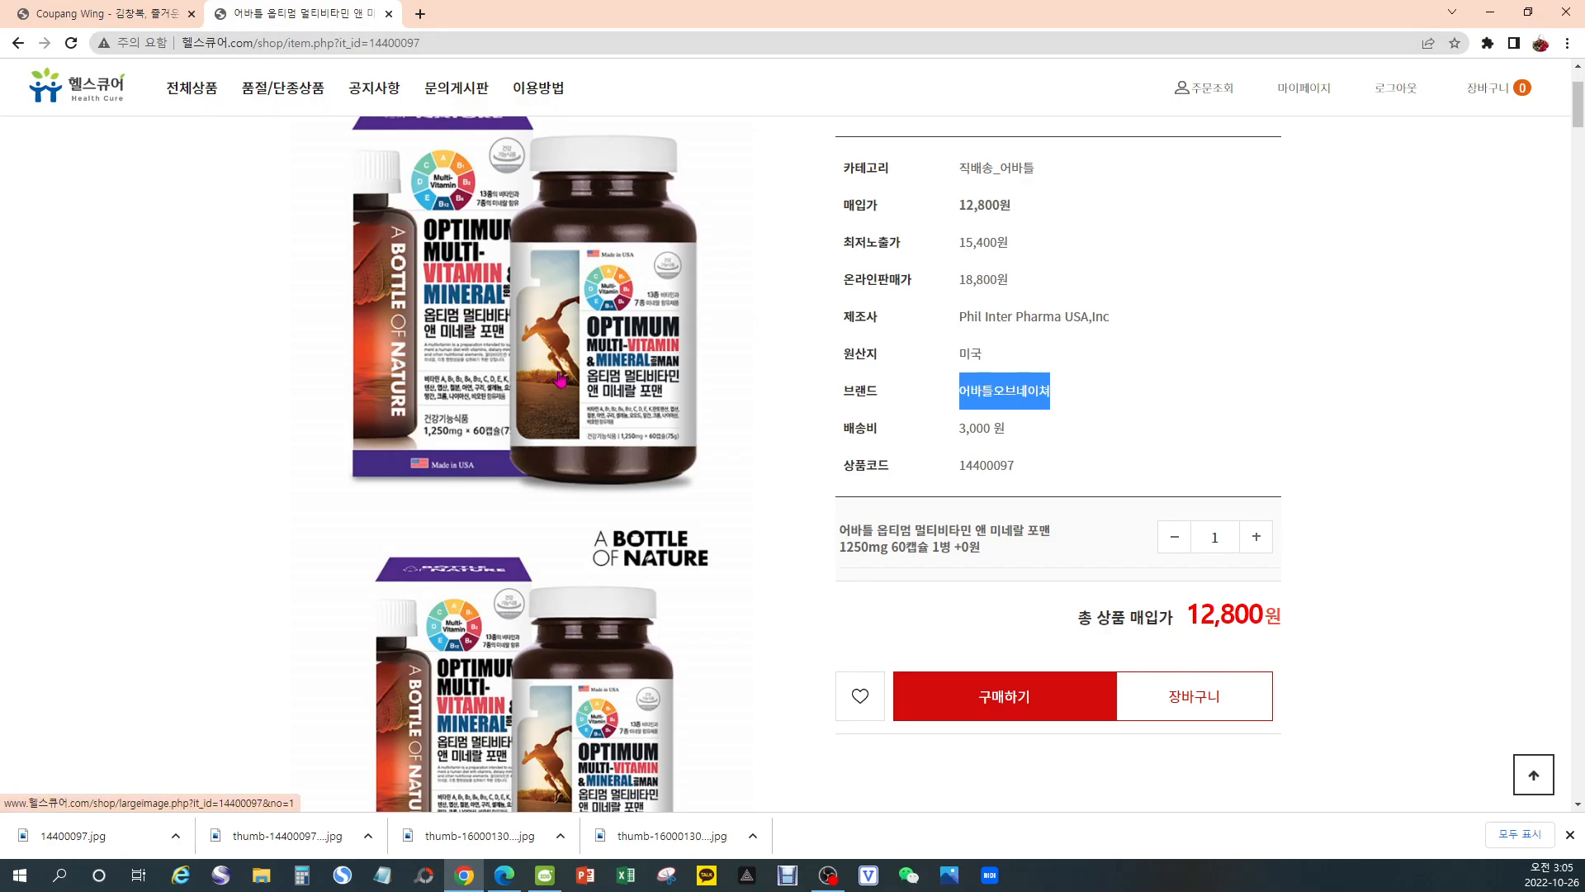
scroll(592, 352, "down", 2)
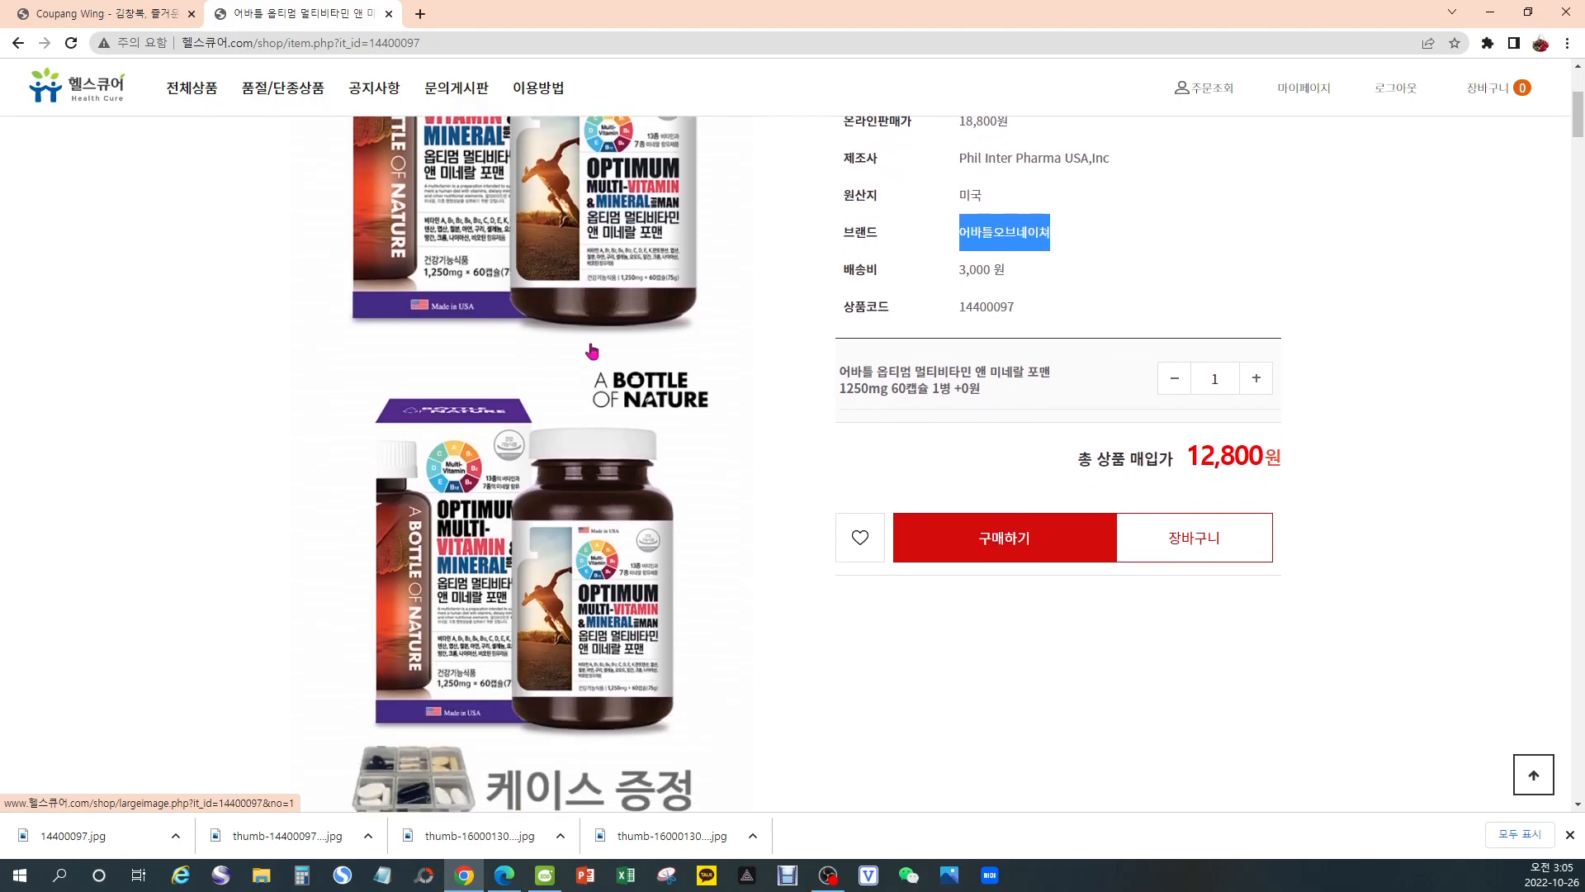
scroll(592, 352, "up", 3)
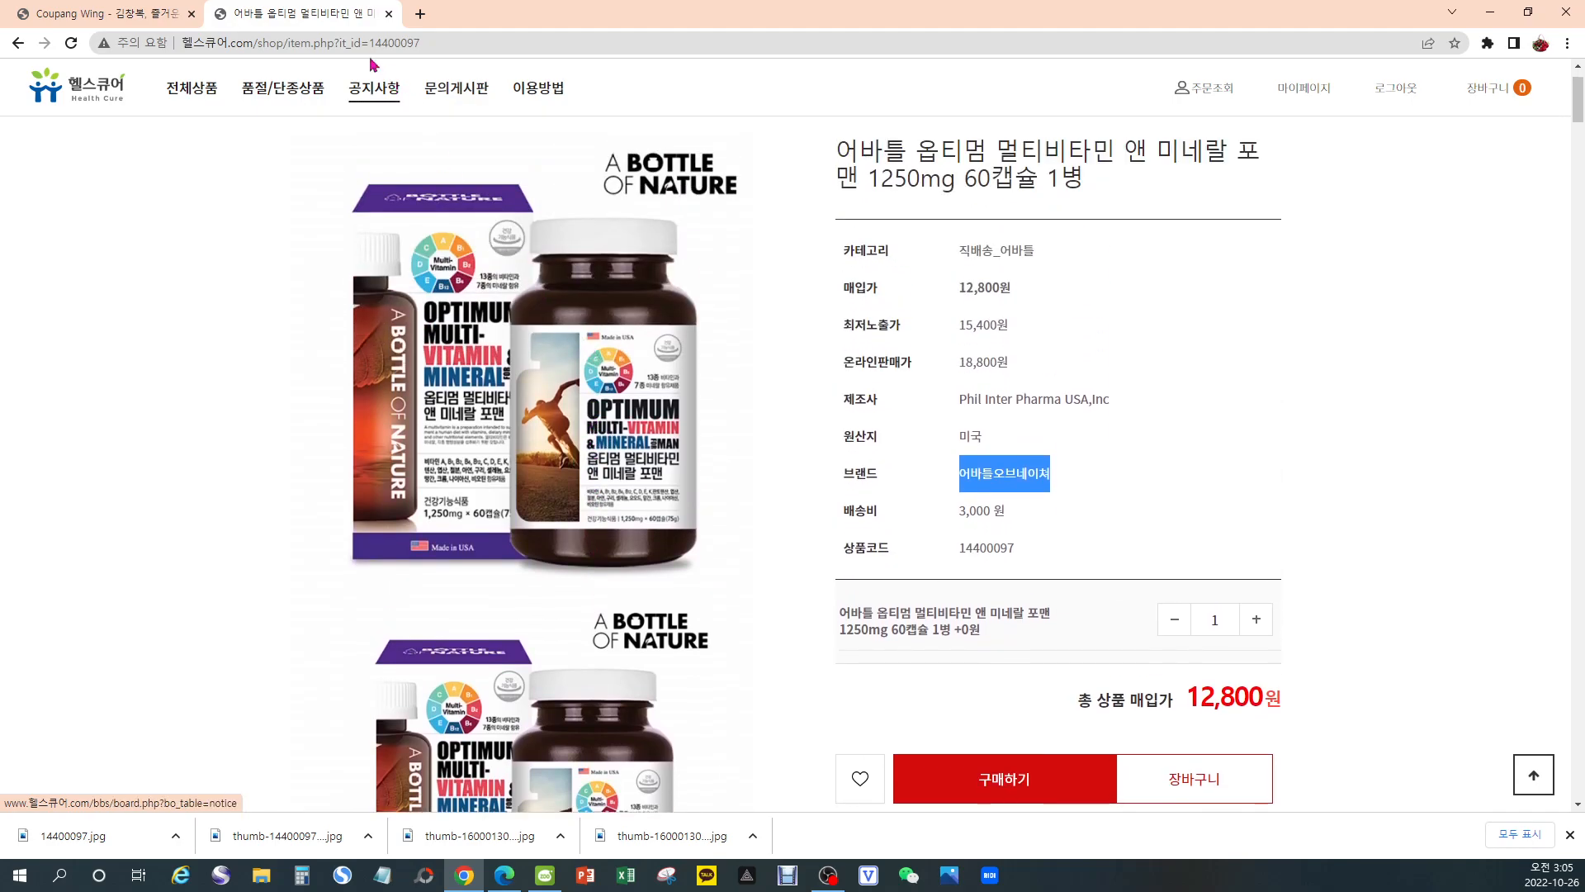
Set 브랜드 to 어바틀오브네이쳐 in the Coupang Wing 상품 검수 정보, using the 직접입력 suggestion
left_click(128, 17)
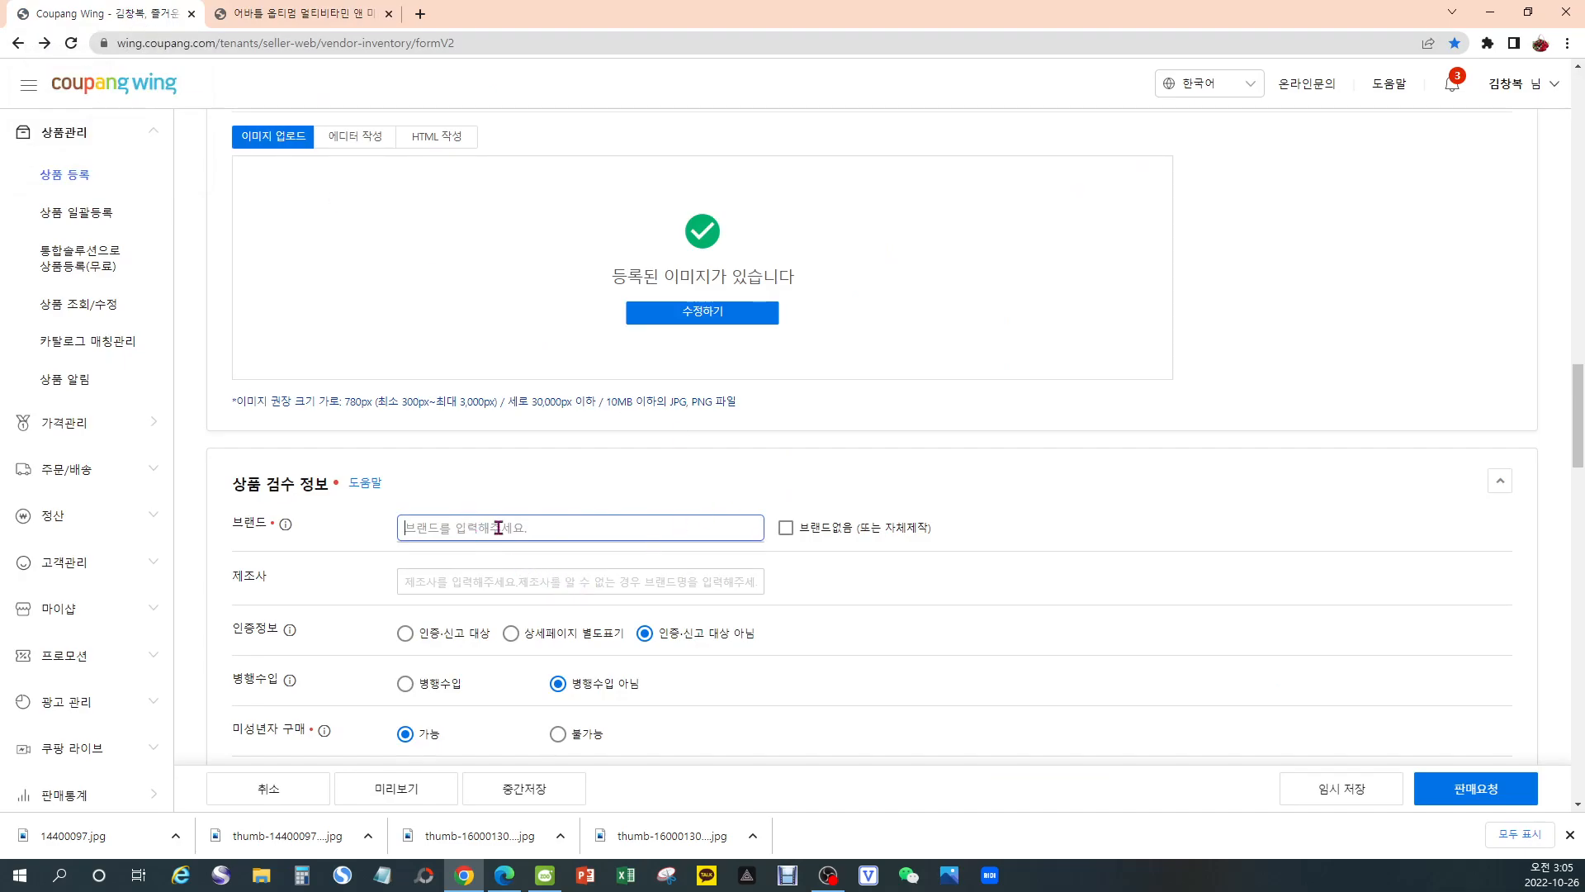
type("어바틀오브네이처")
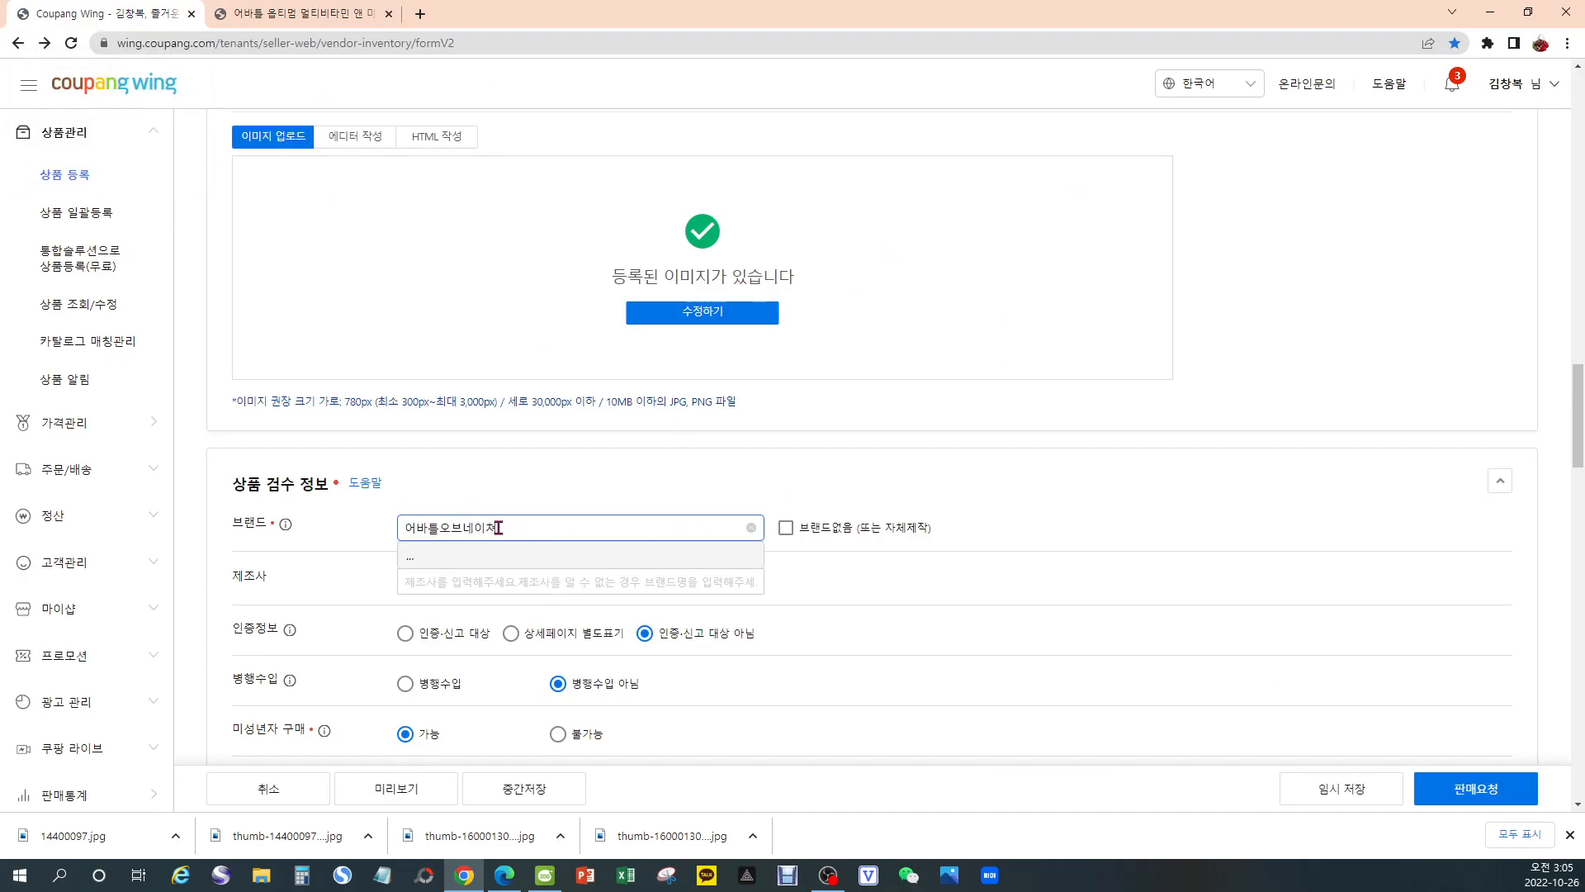
left_click(498, 527)
key("ctrl+v")
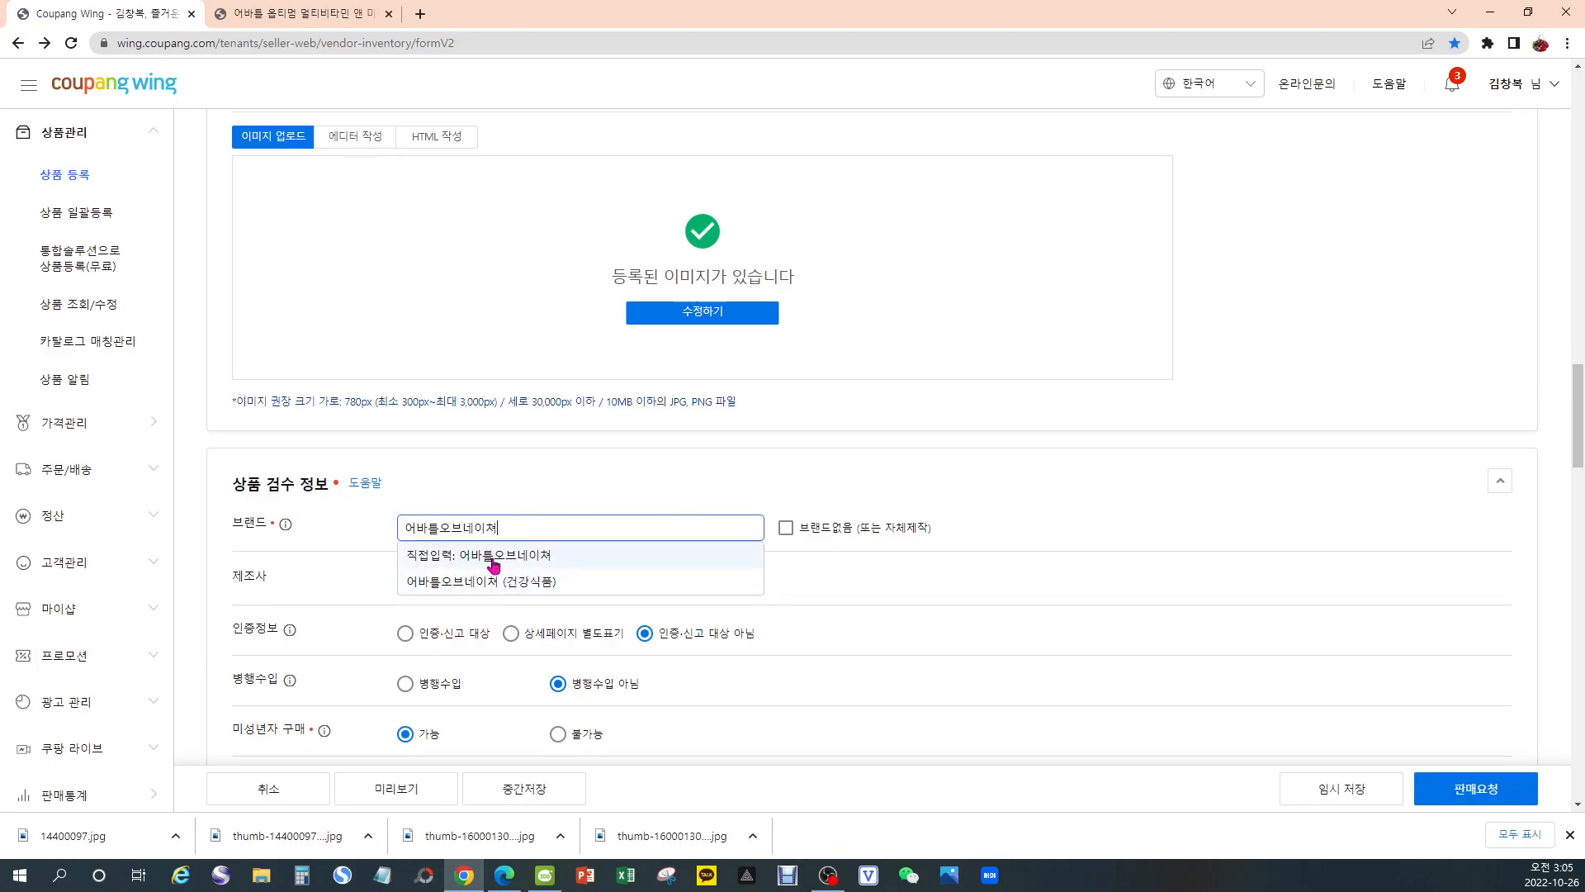
left_click(490, 563)
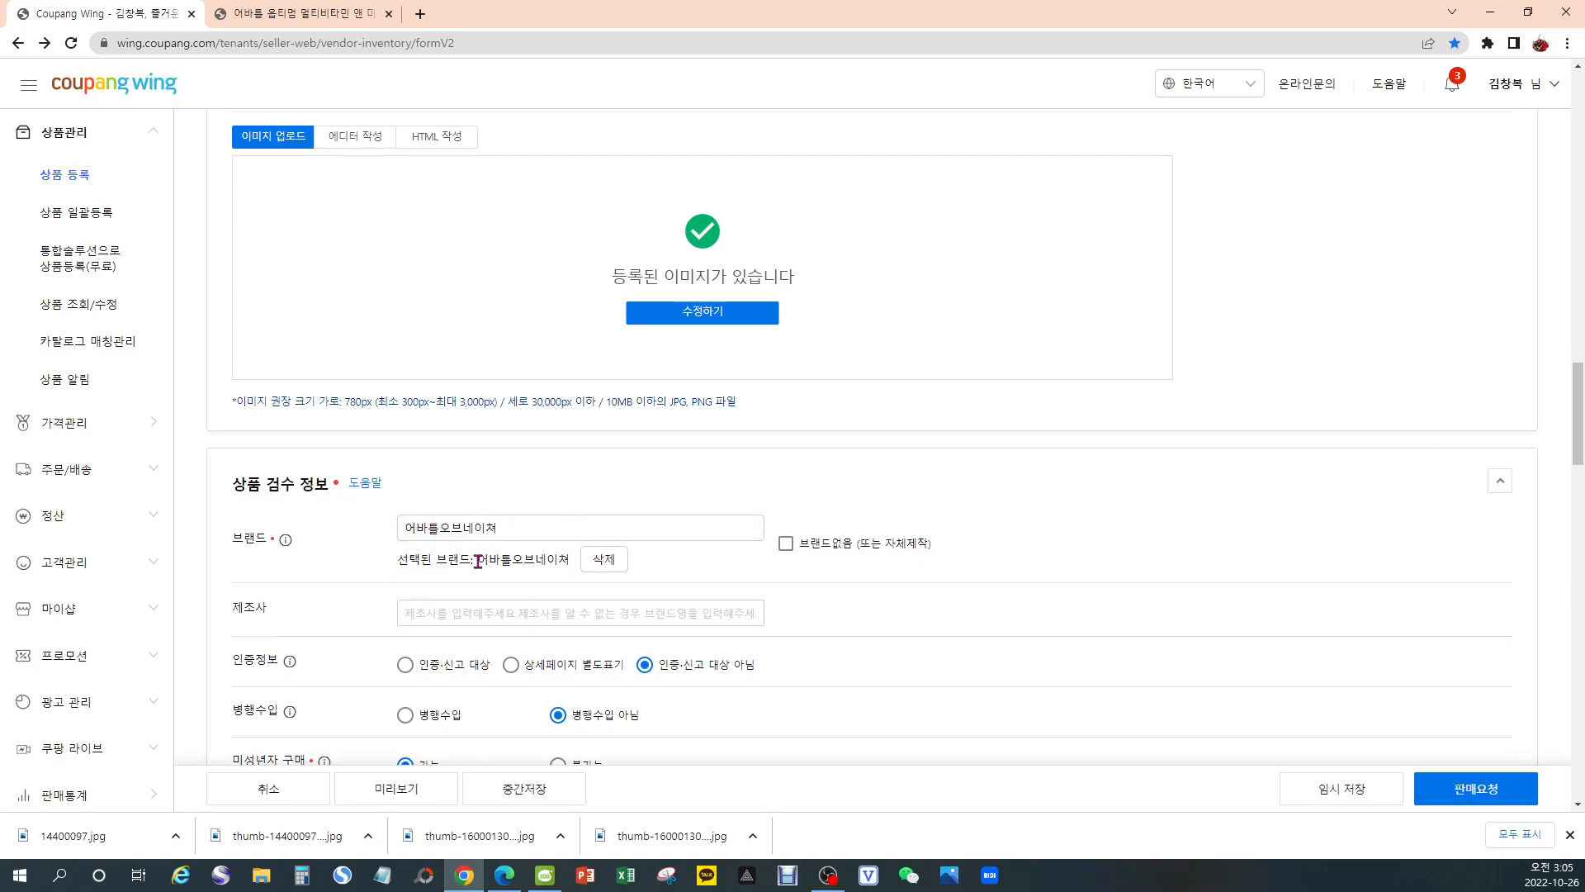
Copy the manufacturer Phil Inter Pharma USA,Inc from the 헬스큐어 product page into 제조사 and review the 상품 검수 정보 options through 부가세
left_click(284, 15)
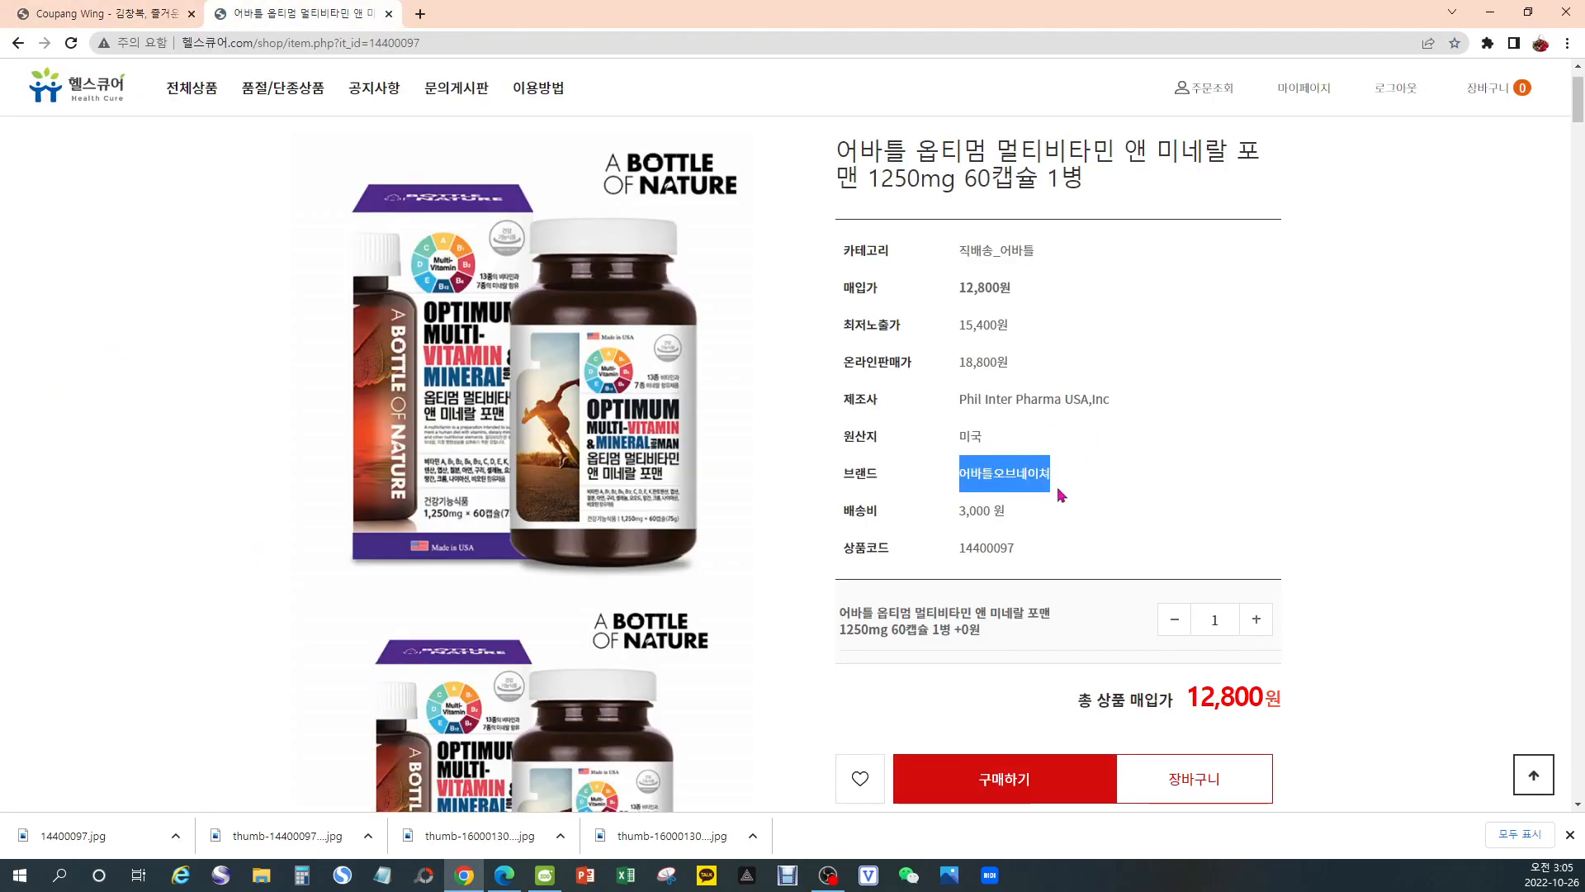
left_click_drag(951, 398, 1182, 404)
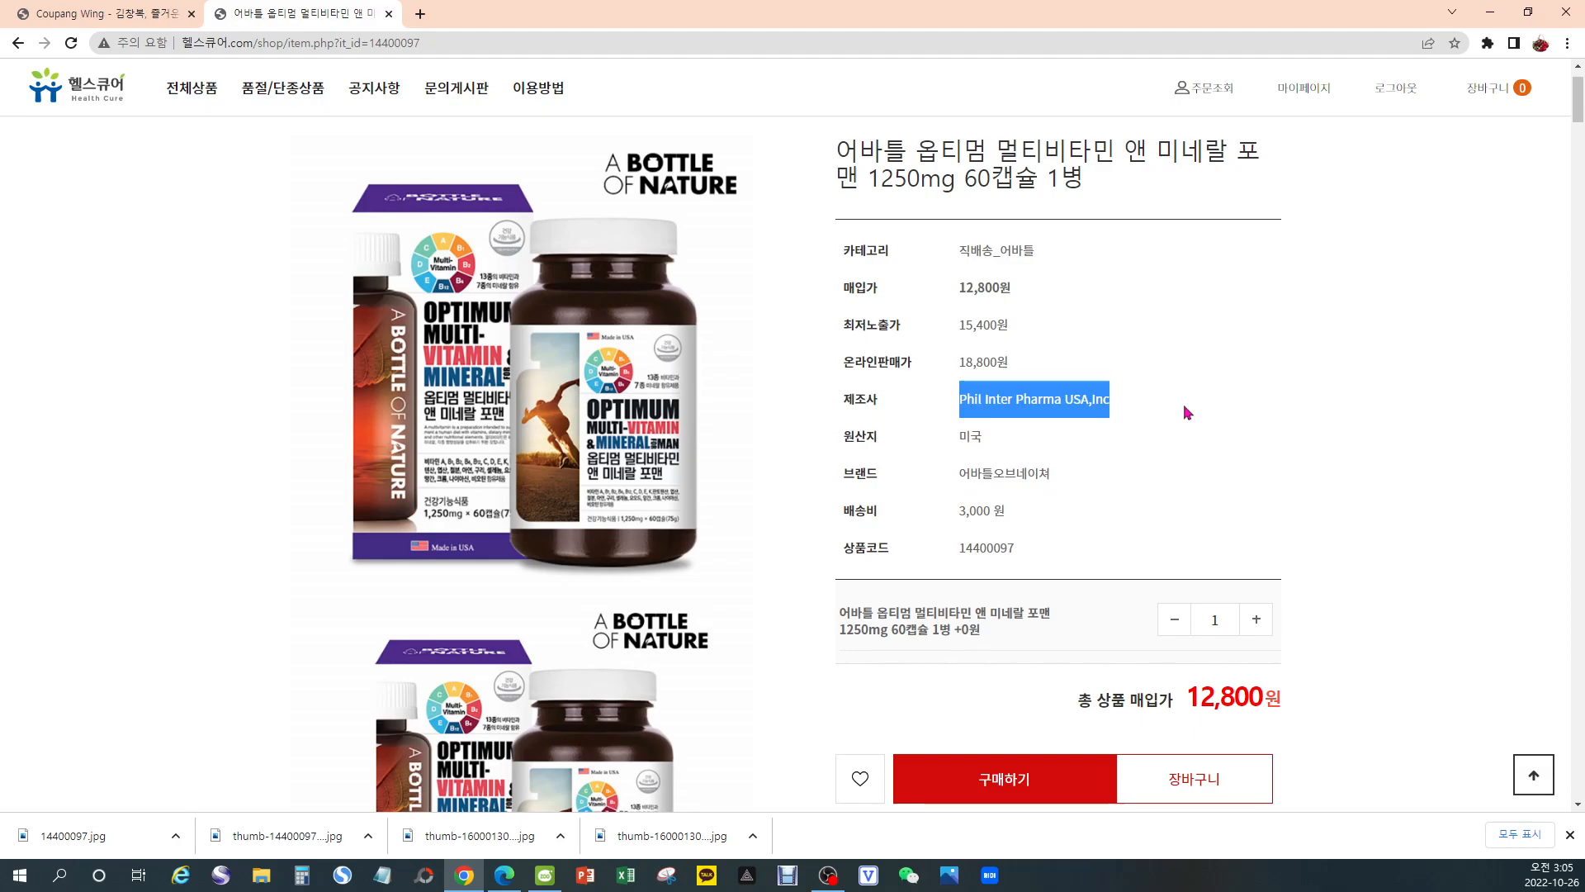
right_click(1077, 396)
left_click(1115, 417)
left_click(108, 15)
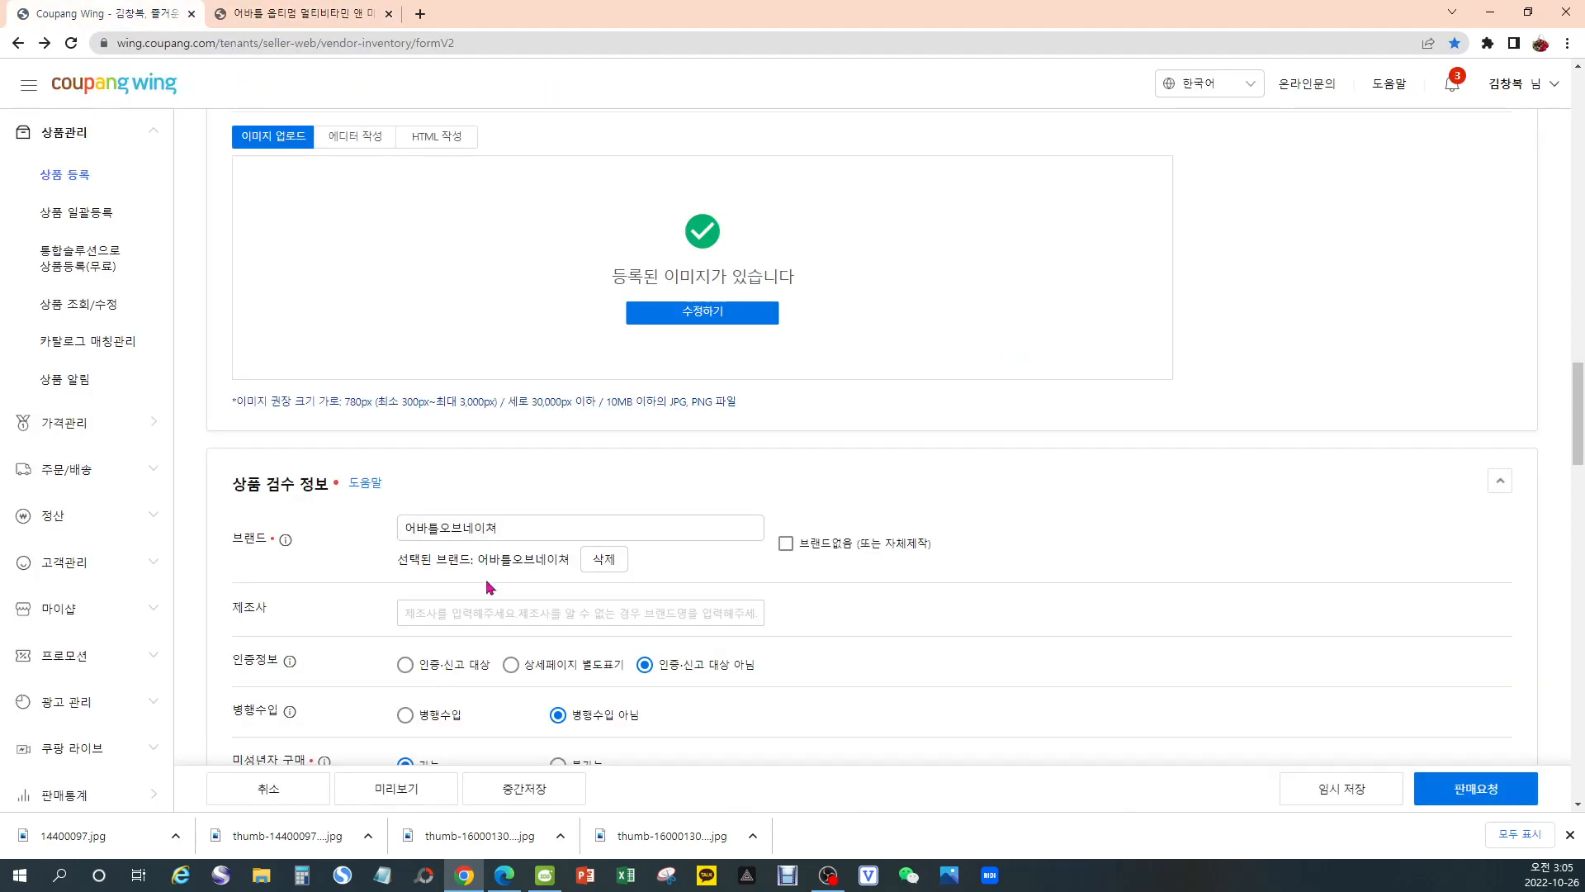
left_click(430, 615)
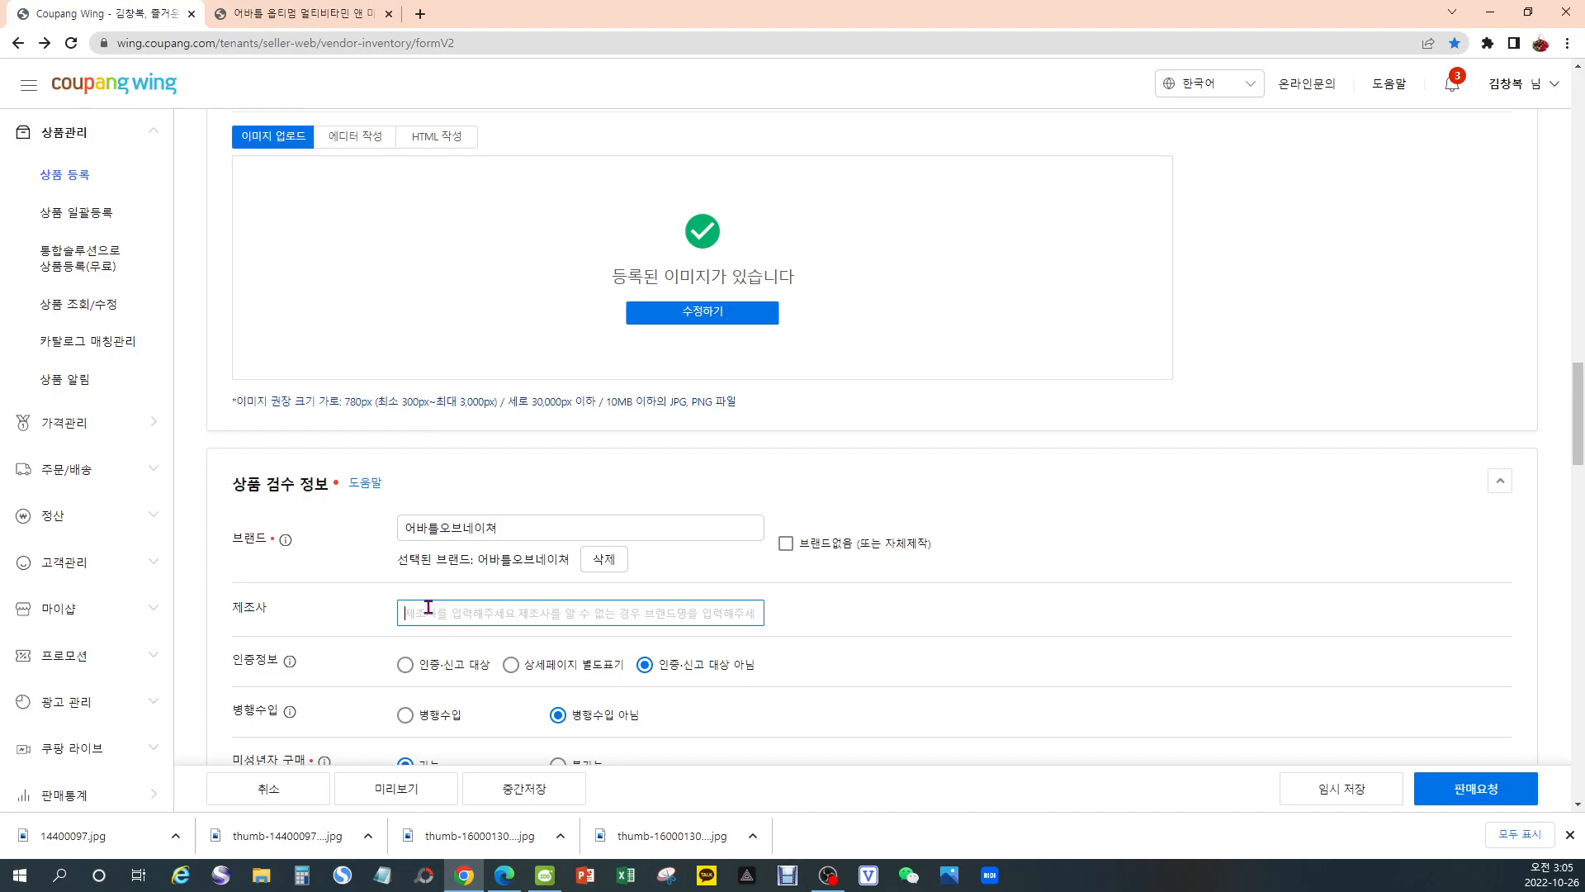
right_click(430, 614)
left_click(480, 454)
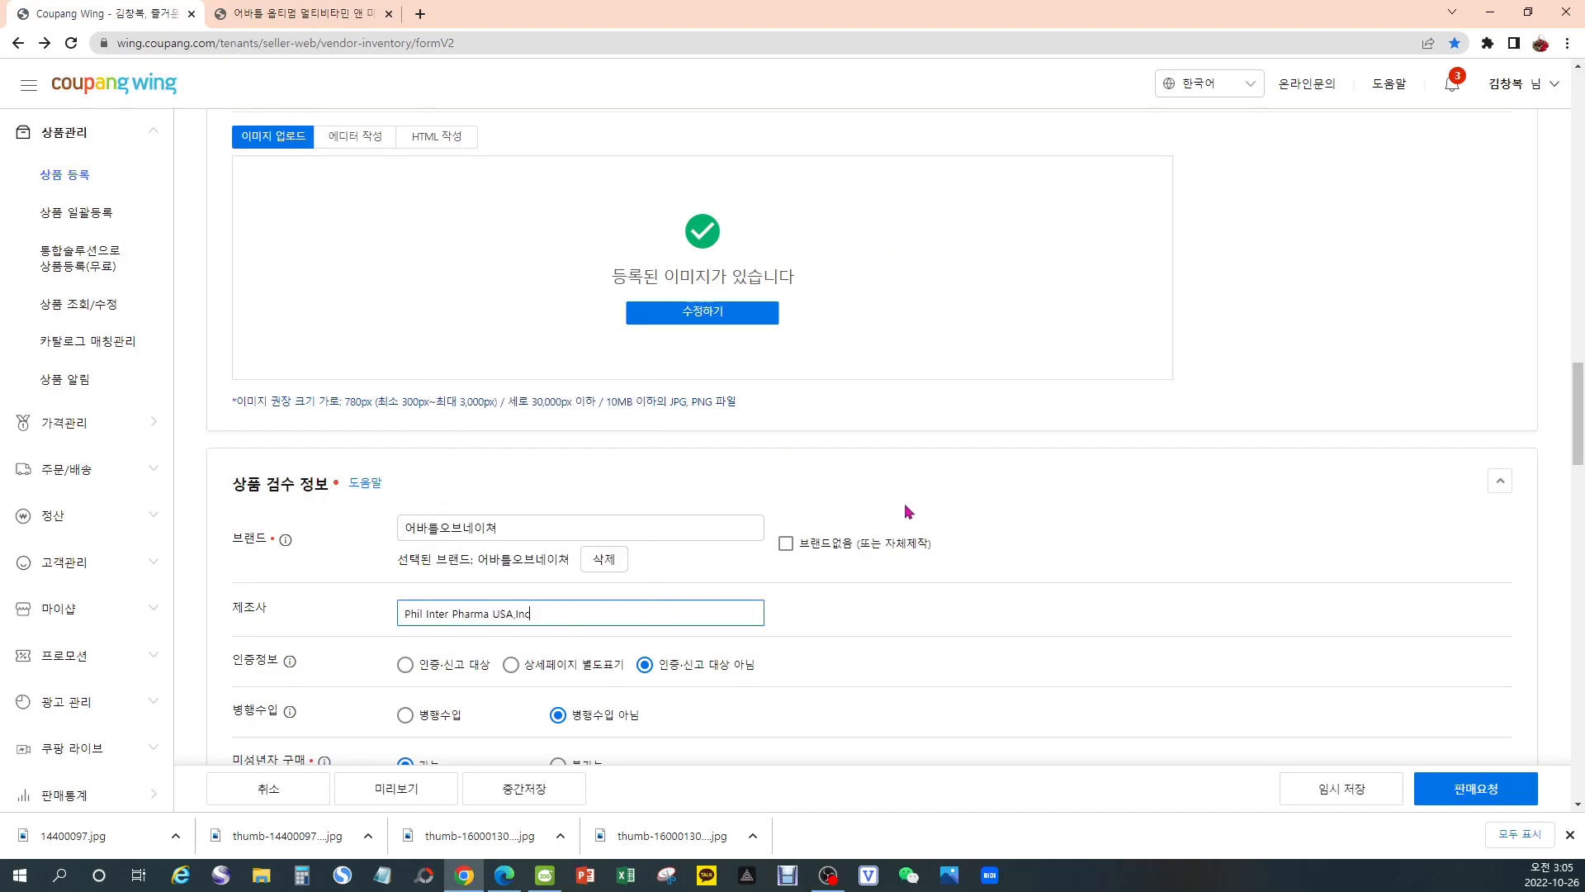
scroll(875, 504, "down", 4)
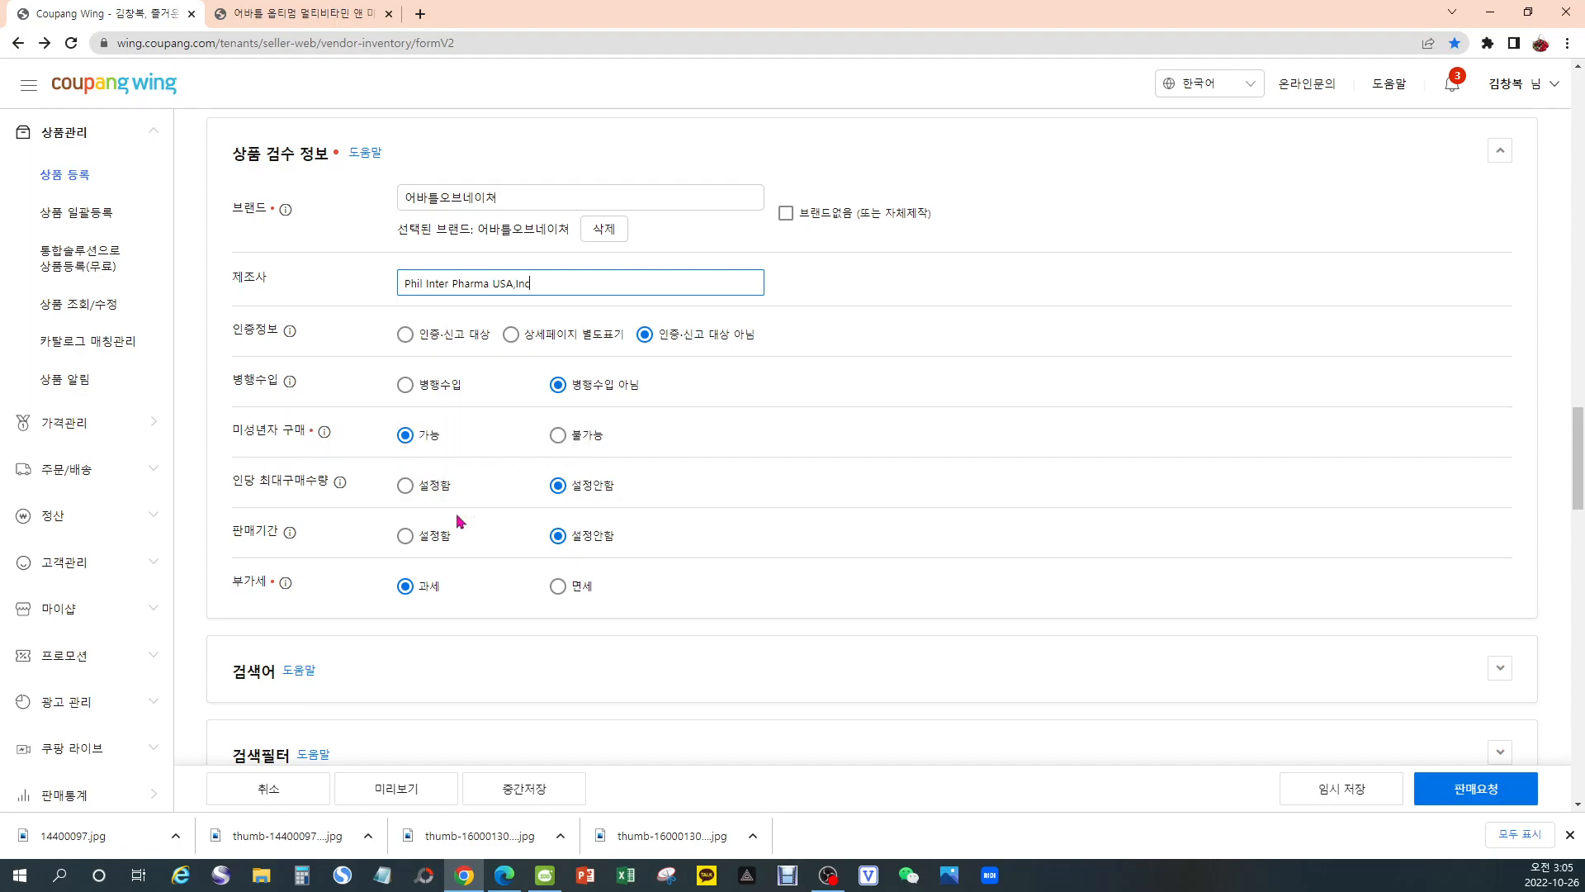
scroll(840, 518, "down", 2)
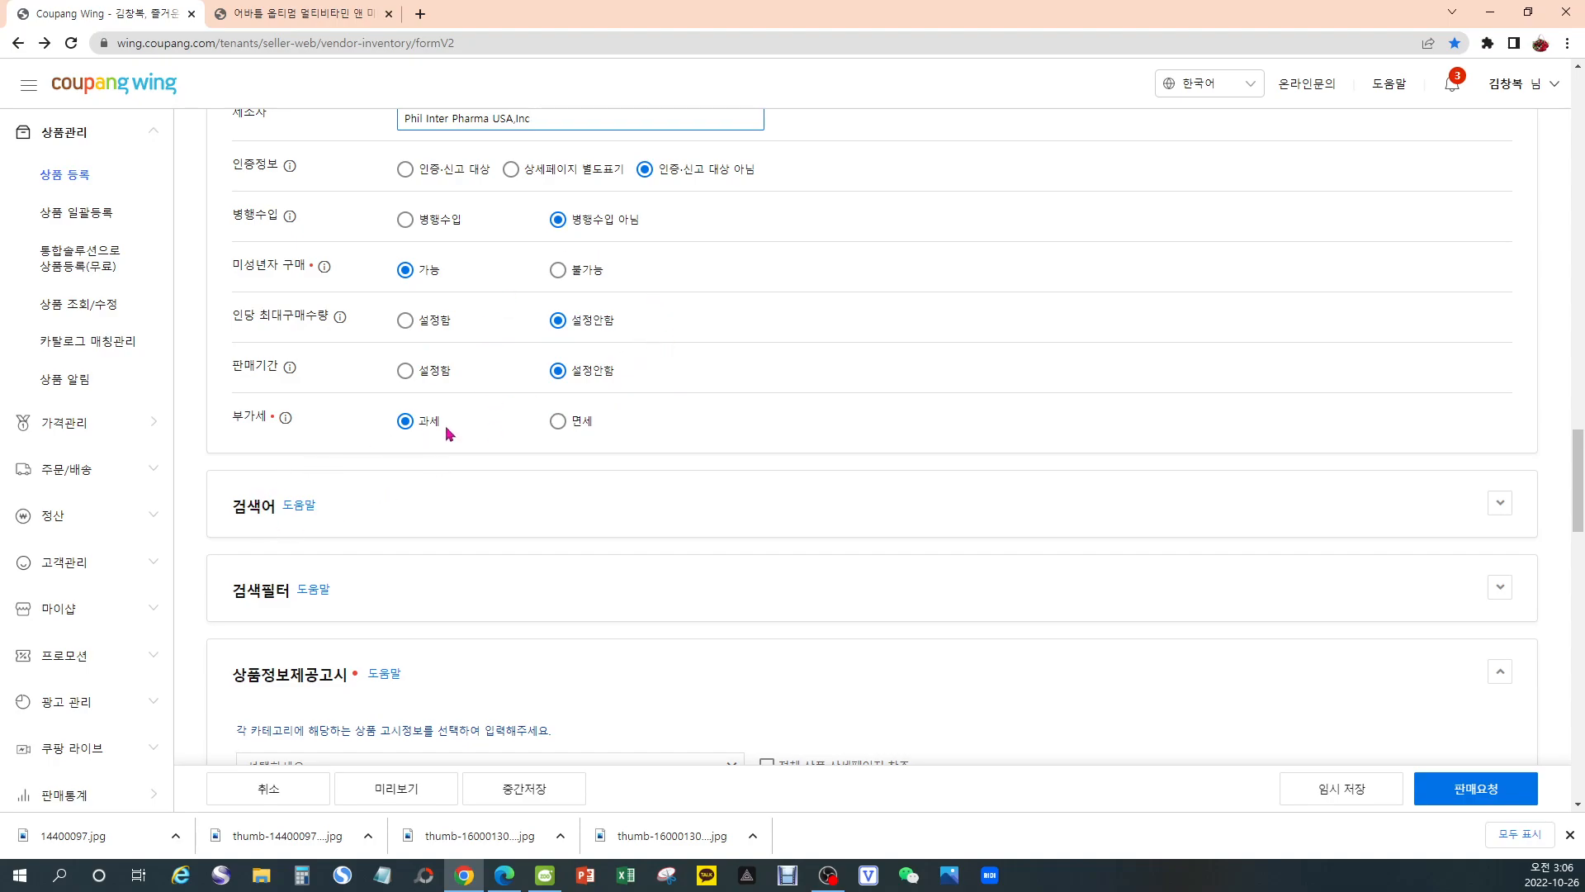
Expand the 검색어 section of the listing form and add the tag 남성영양제
scroll(483, 434, "down", 2)
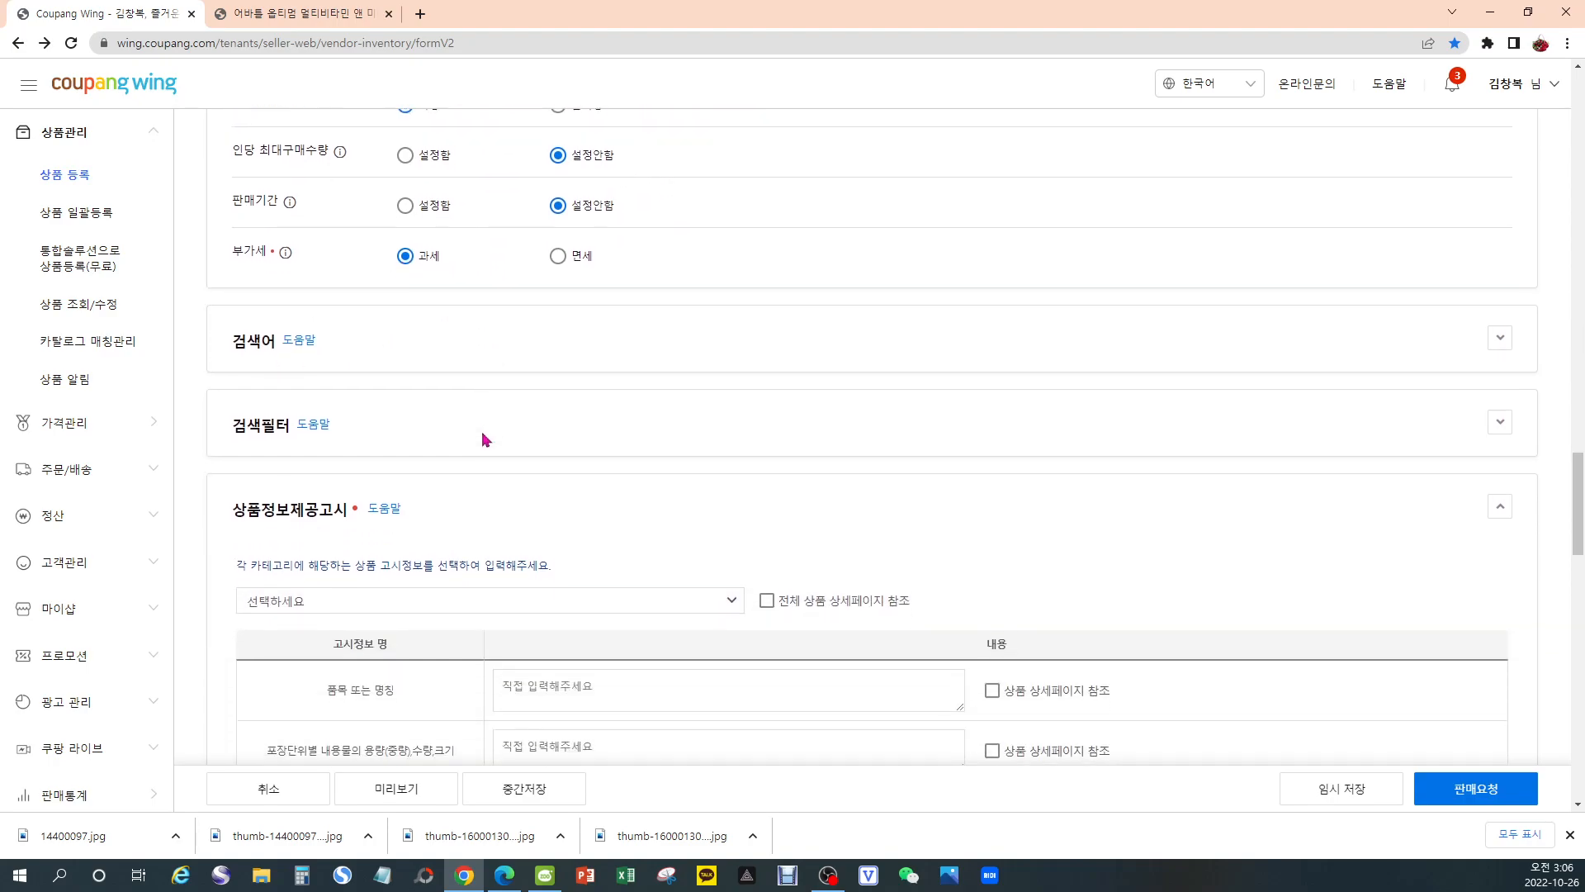
scroll(484, 434, "down", 1)
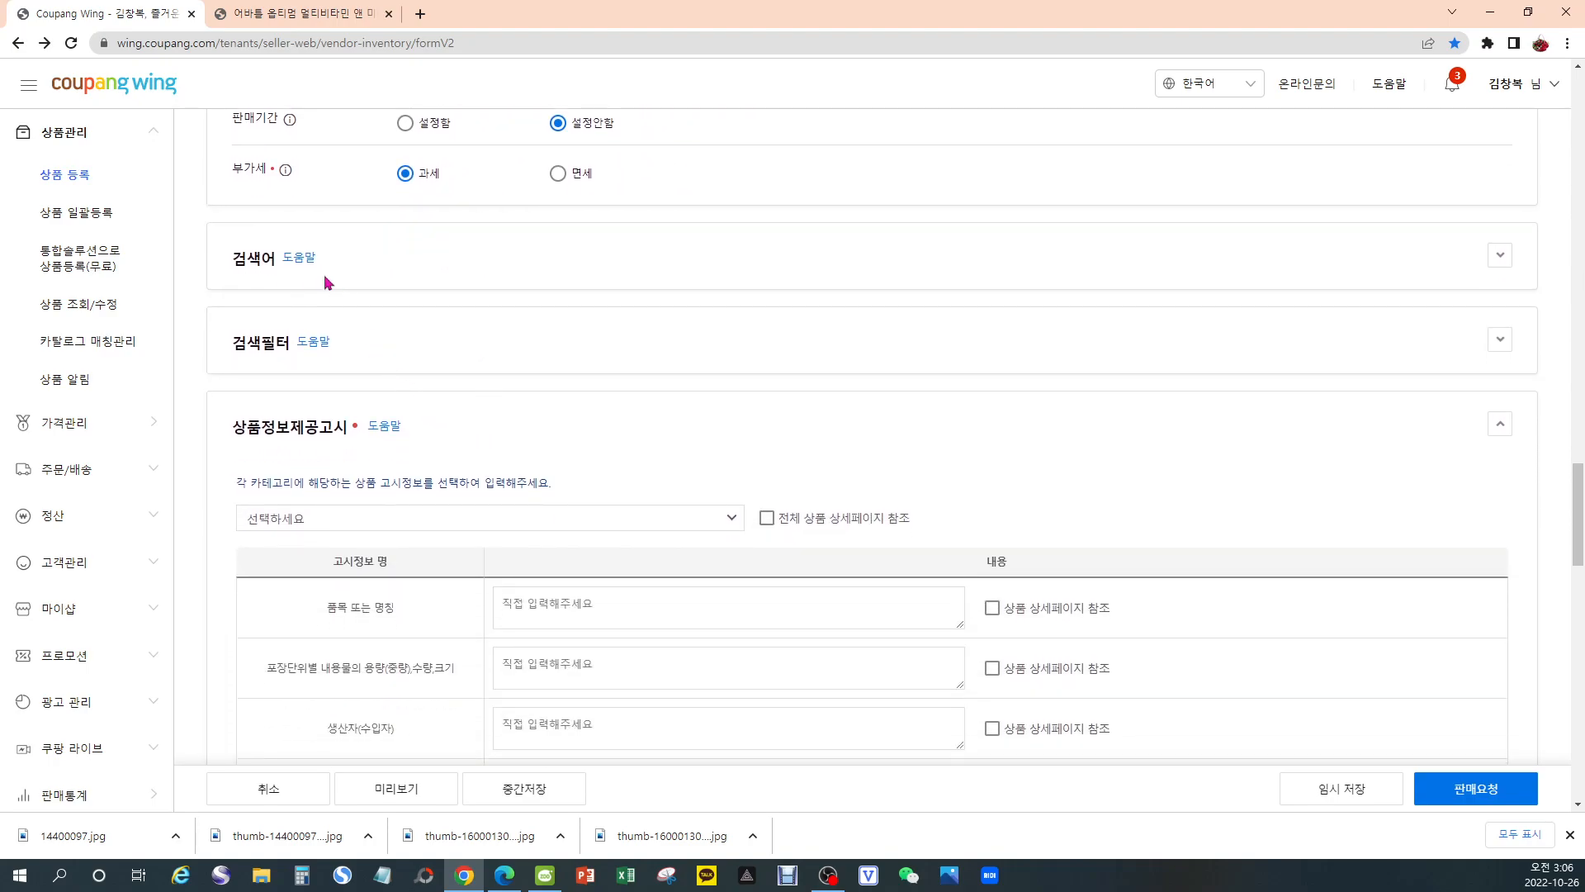
left_click(367, 263)
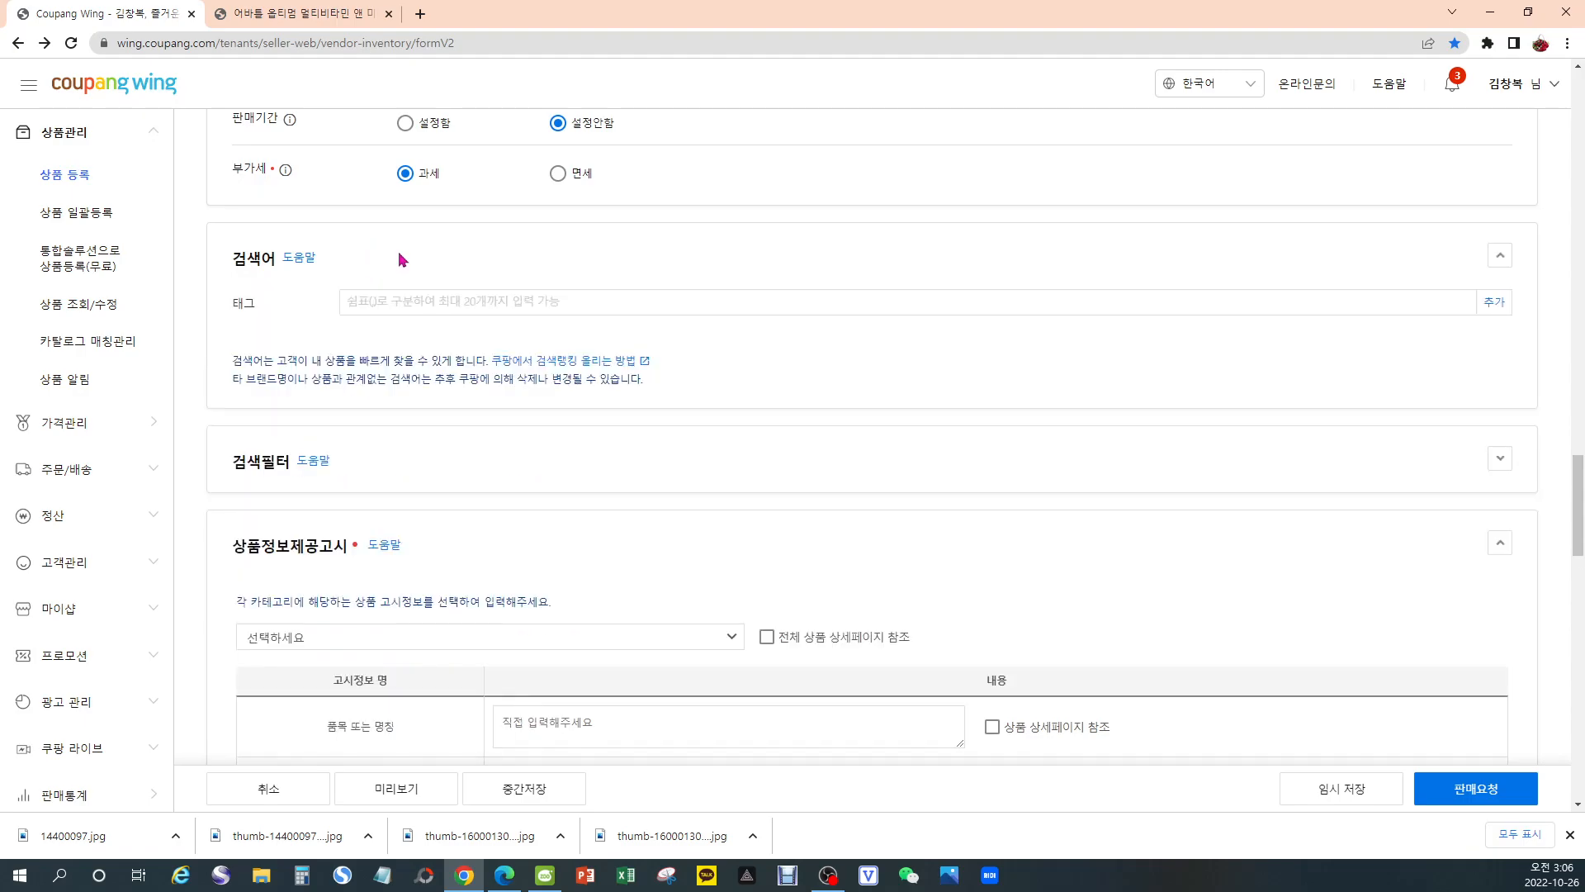
left_click(380, 299)
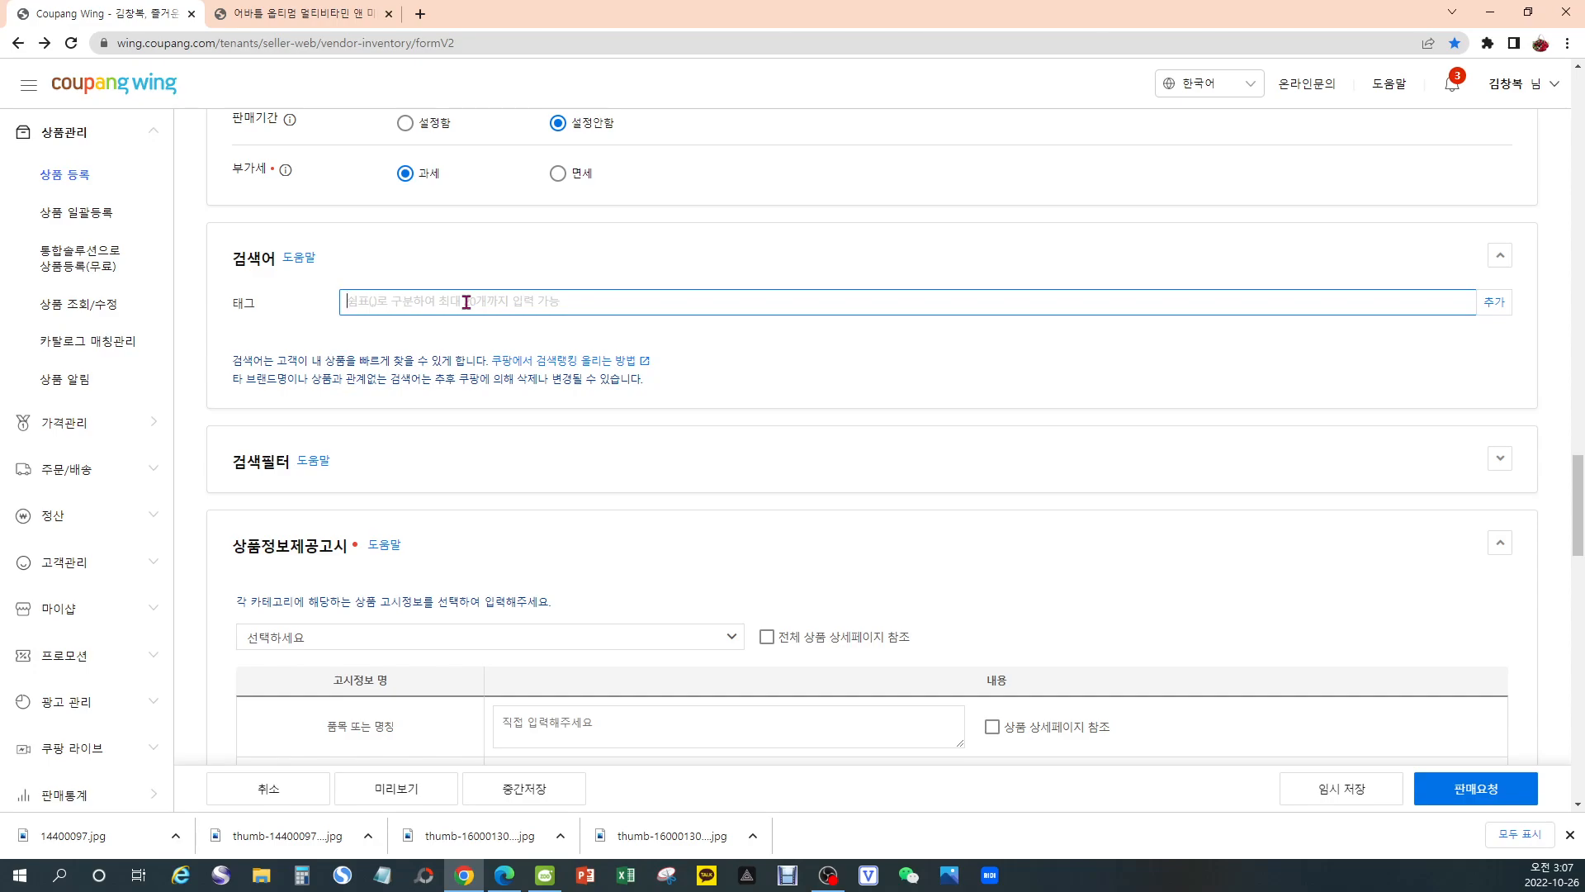
type("남성영")
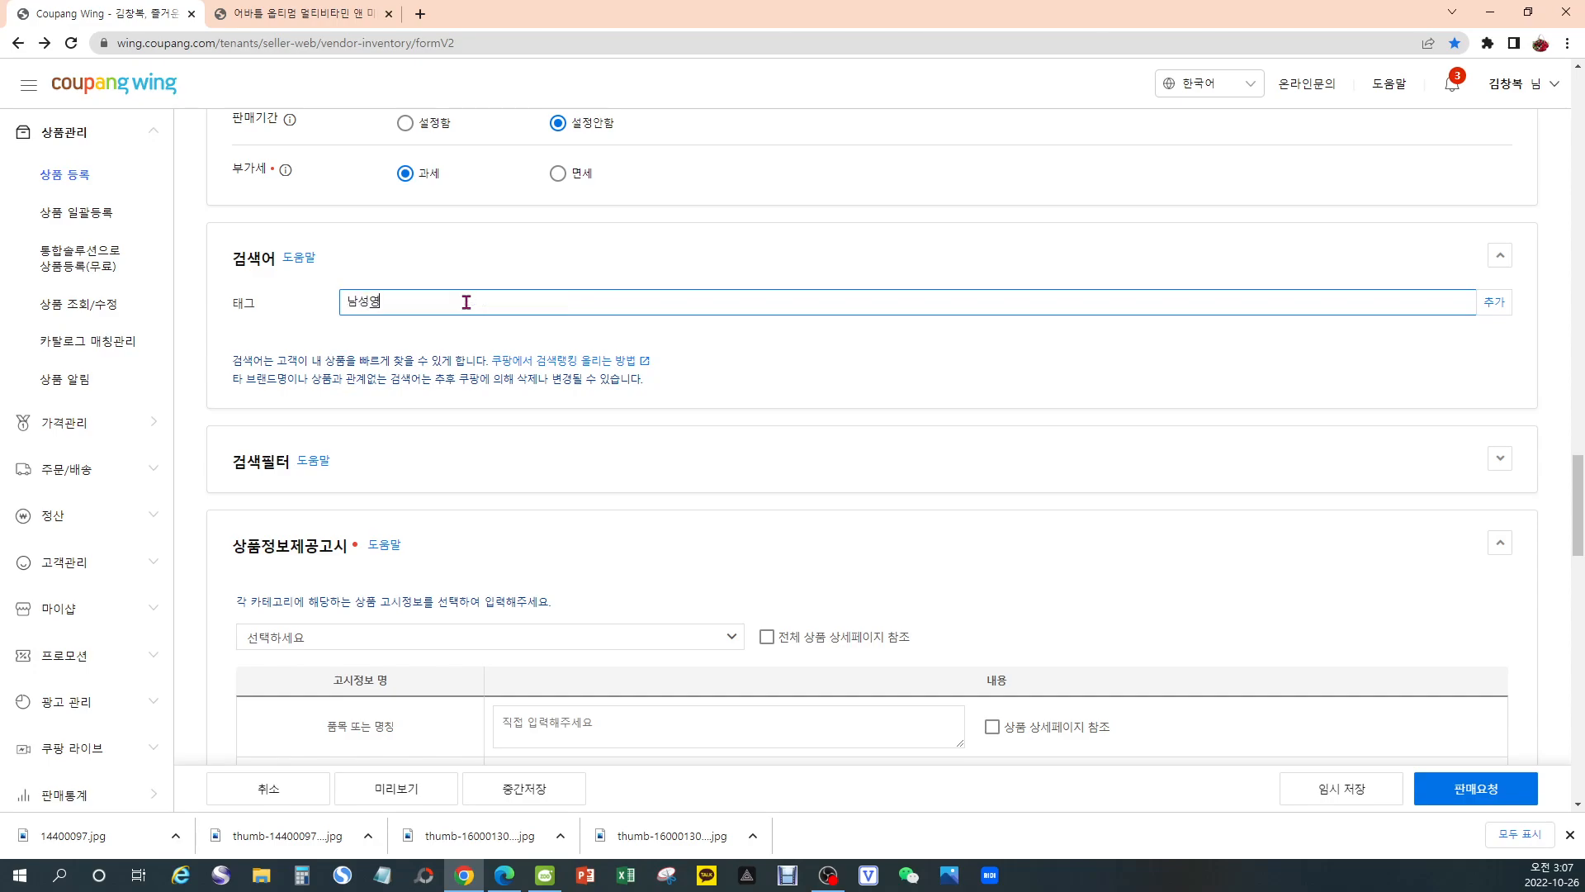
type("양제")
key("Return")
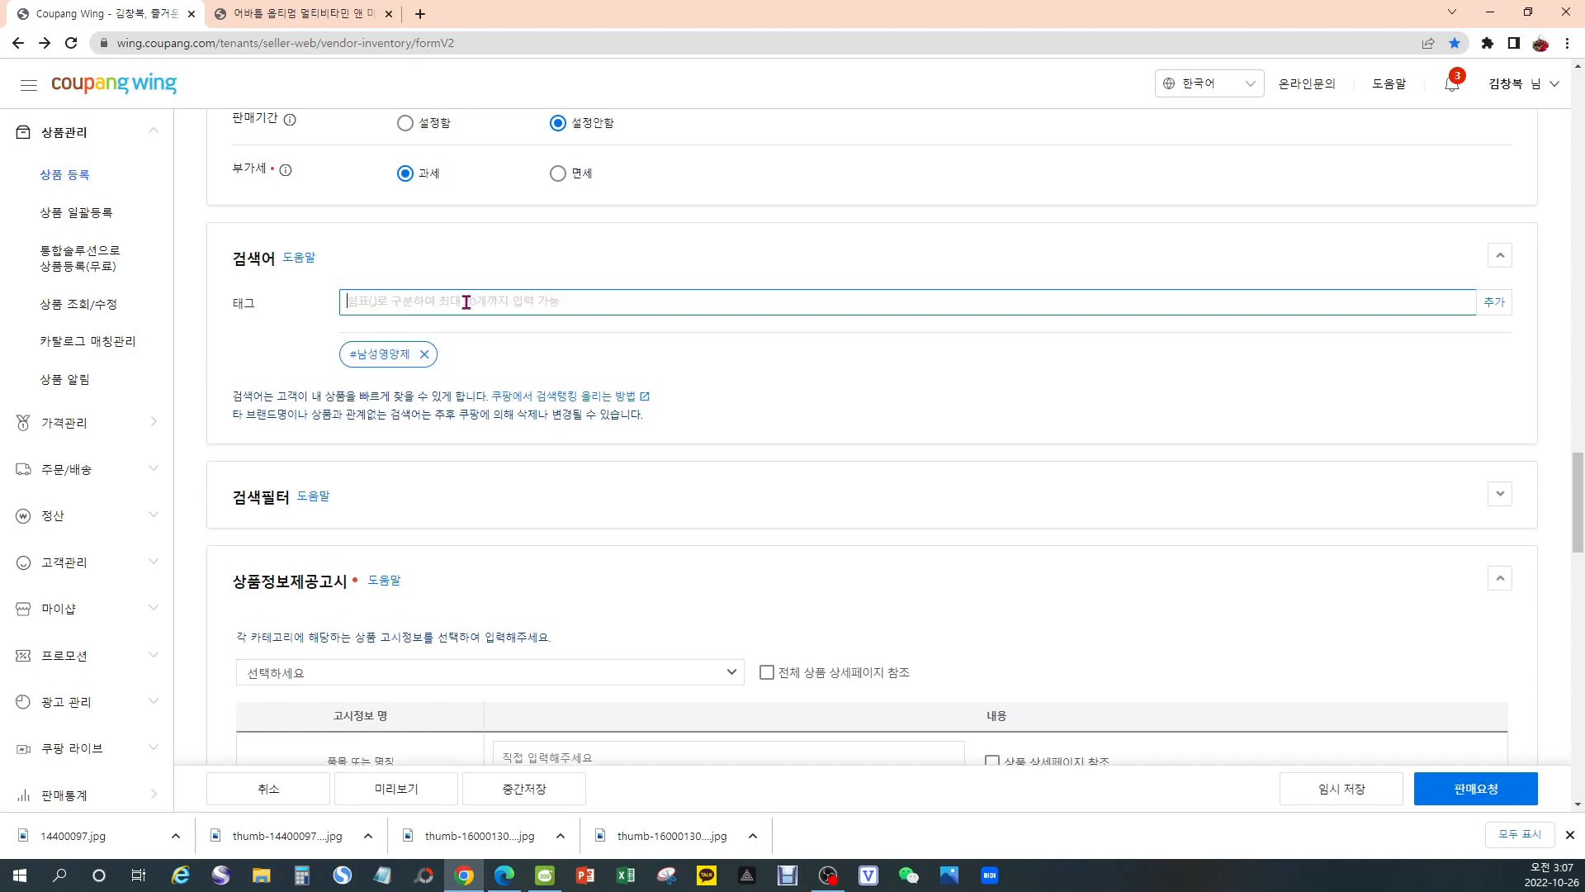
Add 남성영양보충제 and 판토텐산 as 검색어 tags
type("냄")
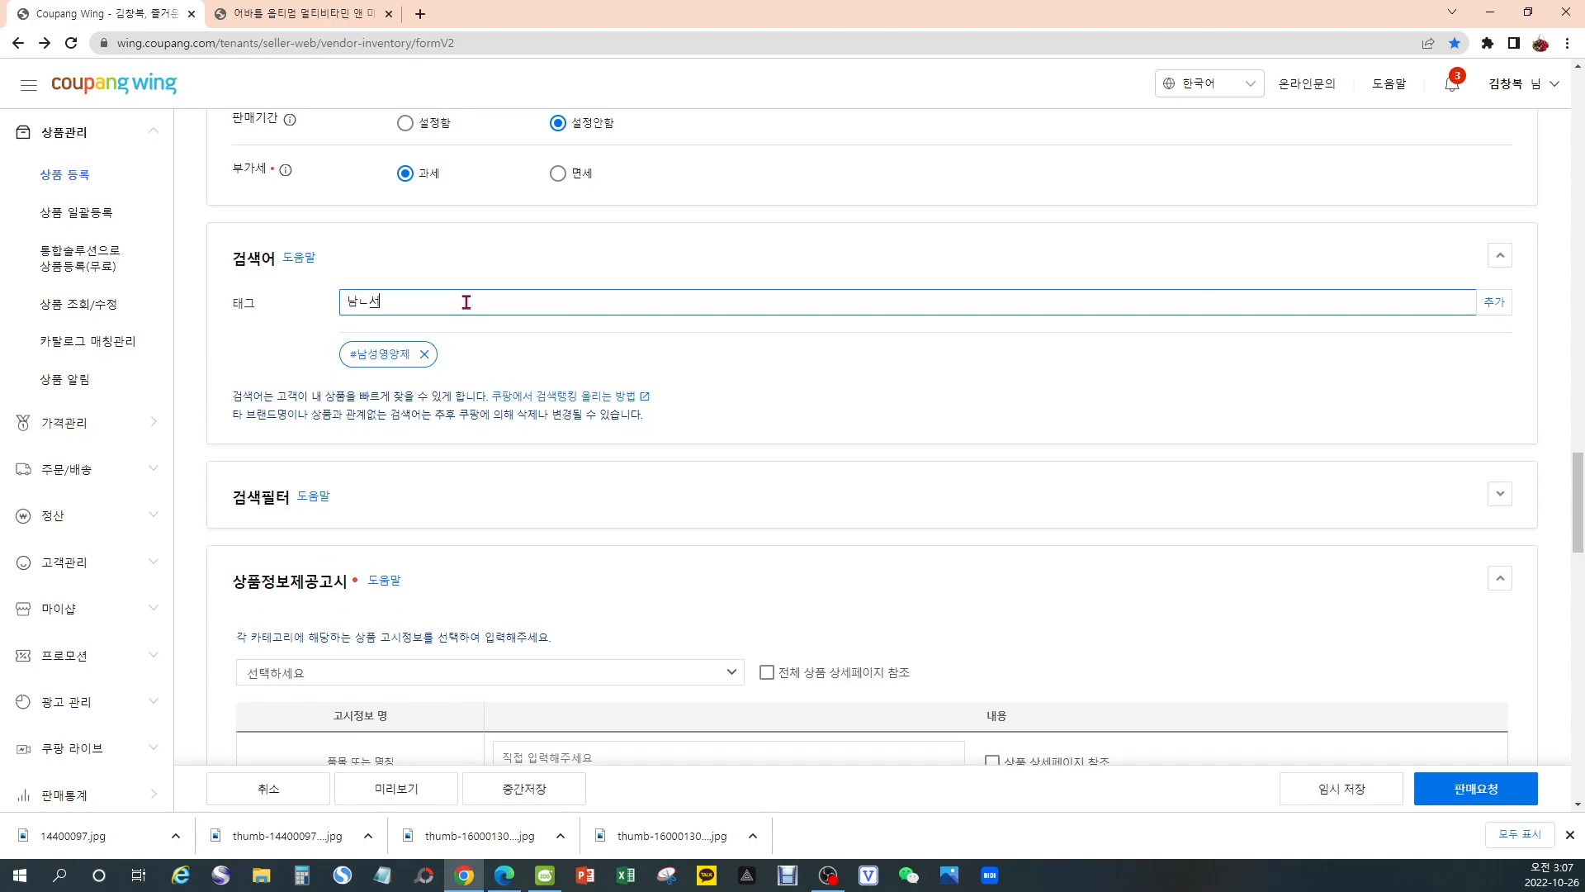
type("성영양보충제")
key("Return")
type("팸")
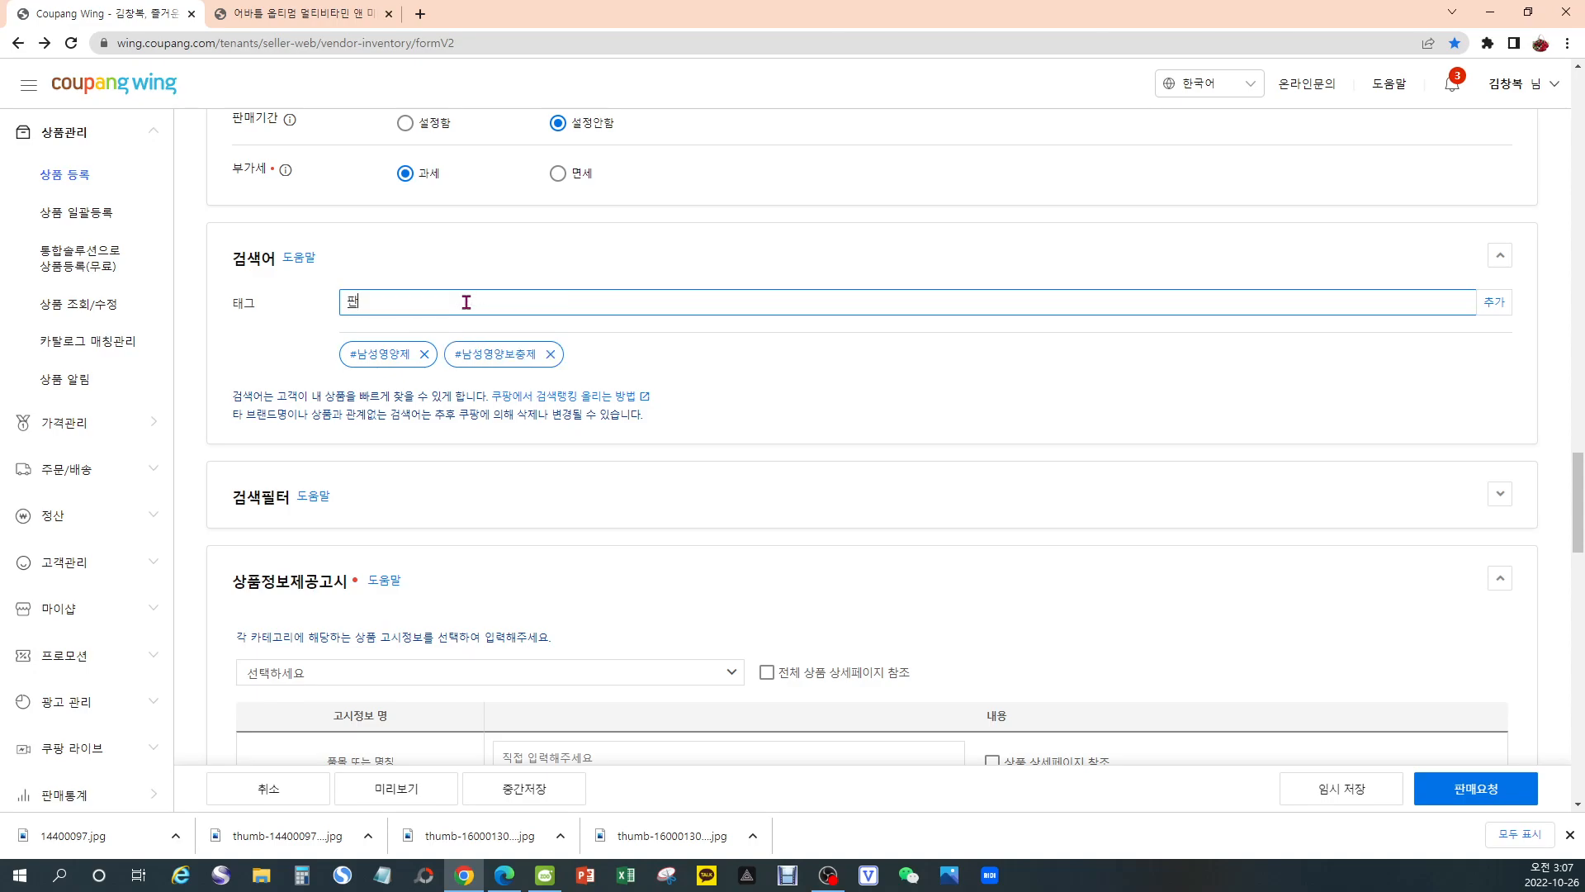
type("토텐산")
key("Return")
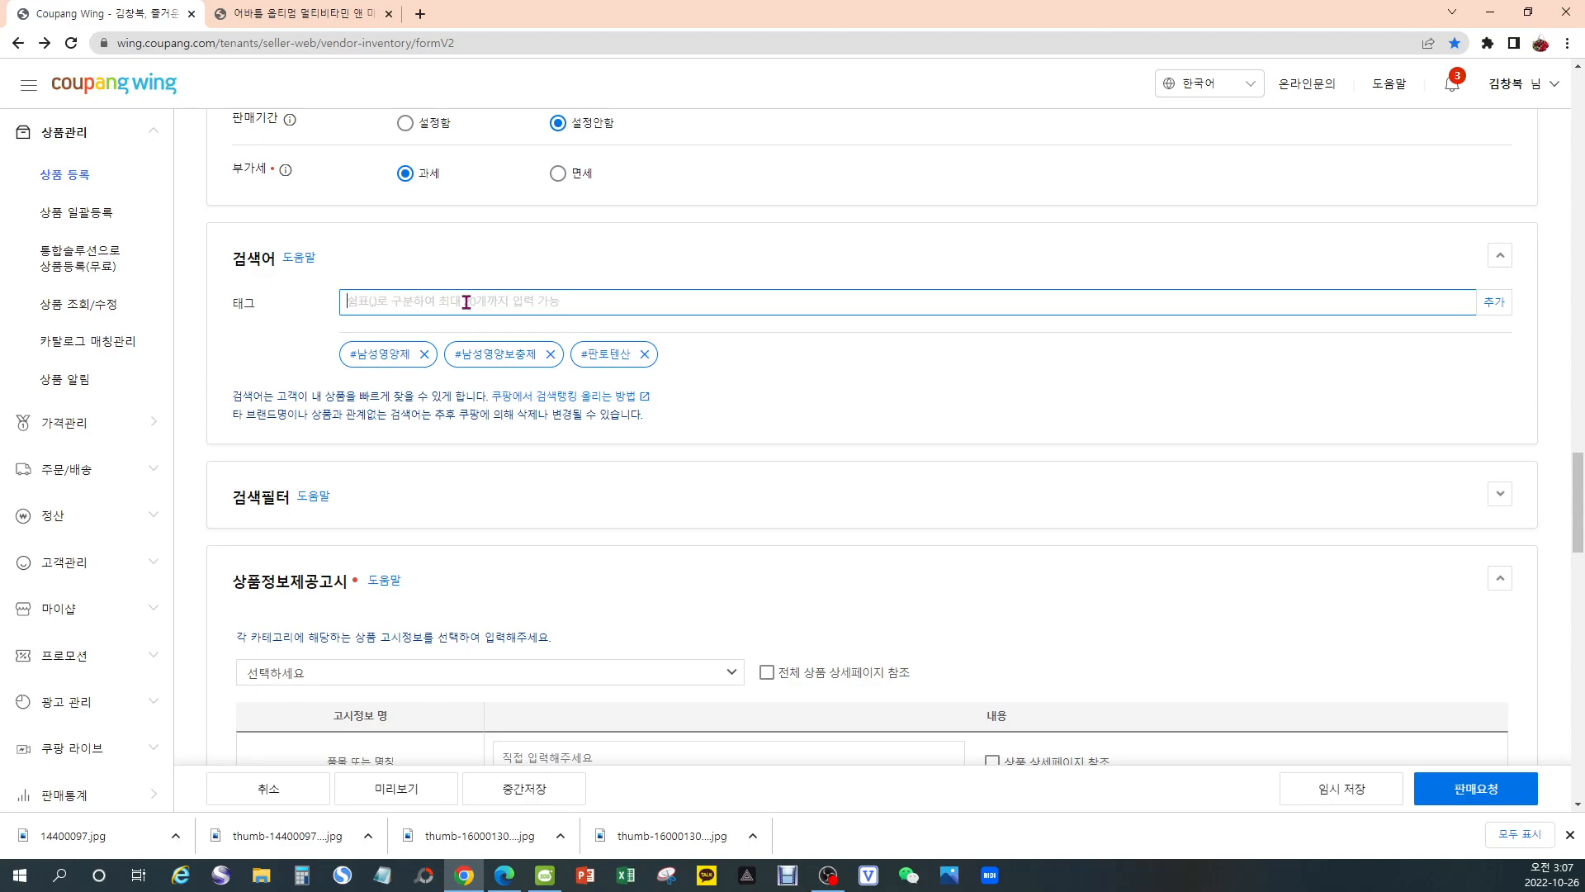
Add the vitamin tags 비타민C, 비타민A and 비타민B1 to 검색어 as one comma-separated entry
type("비타민")
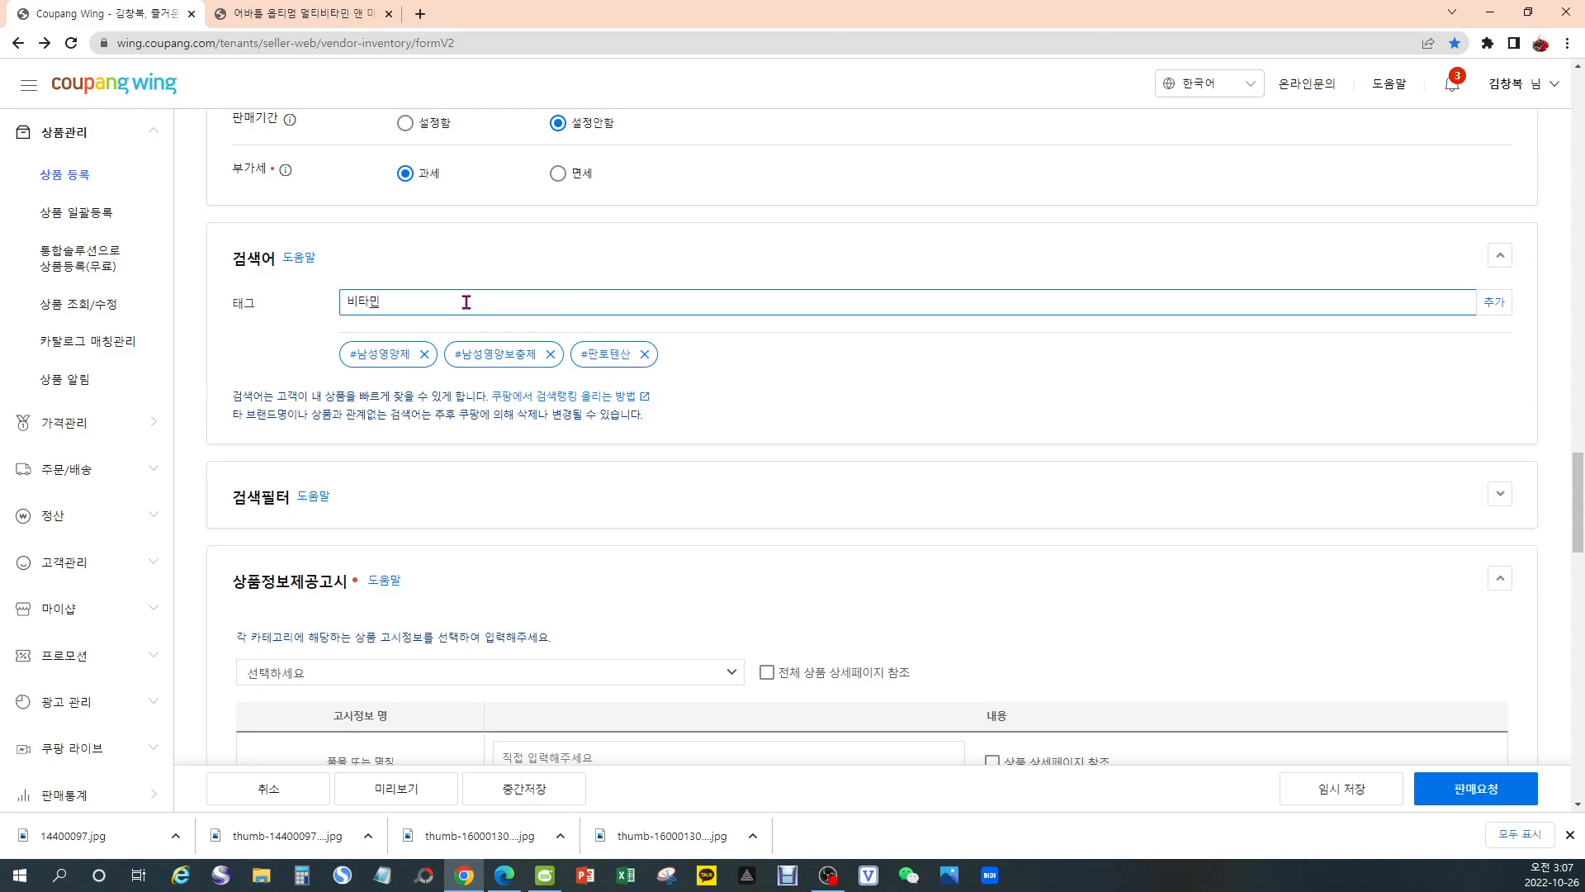
type("C,ㅂ타민A,비타민")
key("BackSpace")
key("BackSpace")
type("ㅁㅣㄴB1")
key("Return")
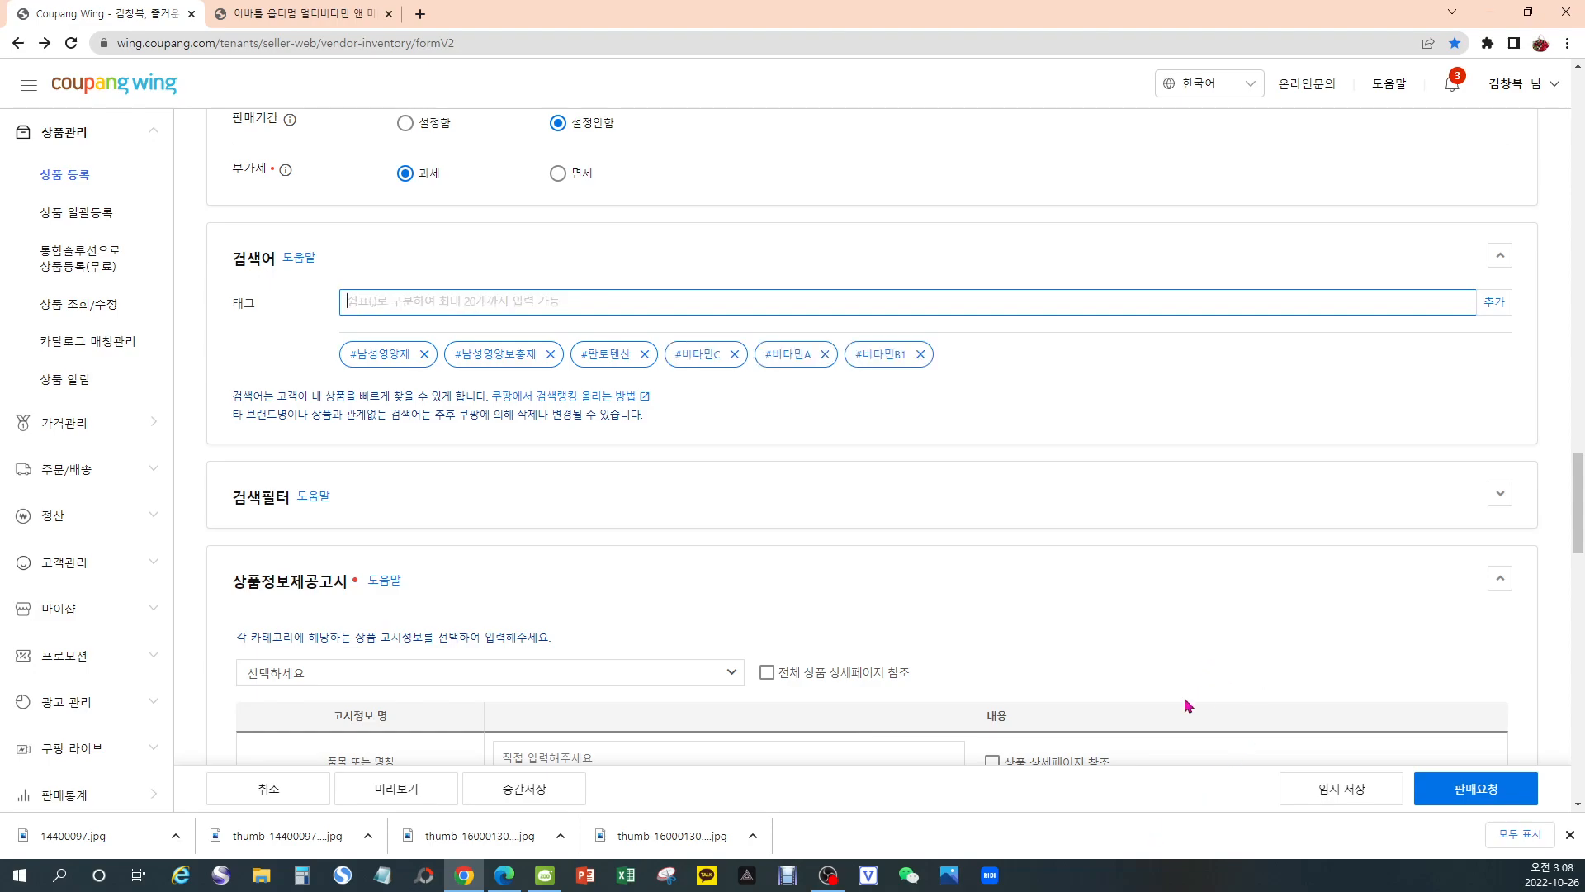
Switch to the 헬스큐어 product page and examine its vitamin and 미네랄 ingredient tables for more search keywords
key("ctrl+Tab")
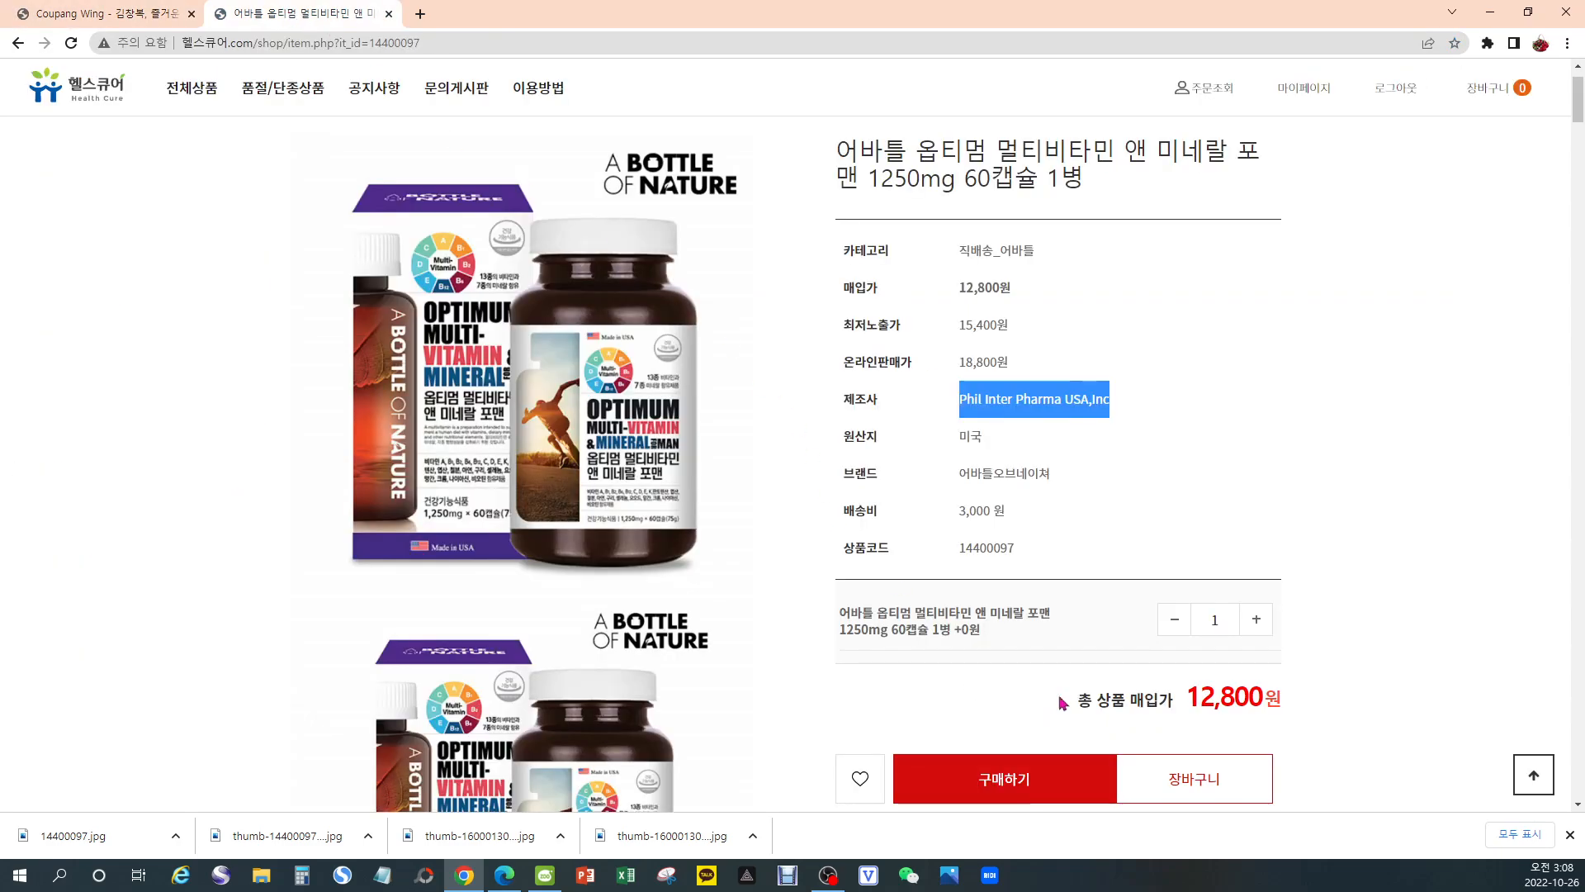
scroll(1291, 626, "down", 20)
scroll(1251, 632, "down", 20)
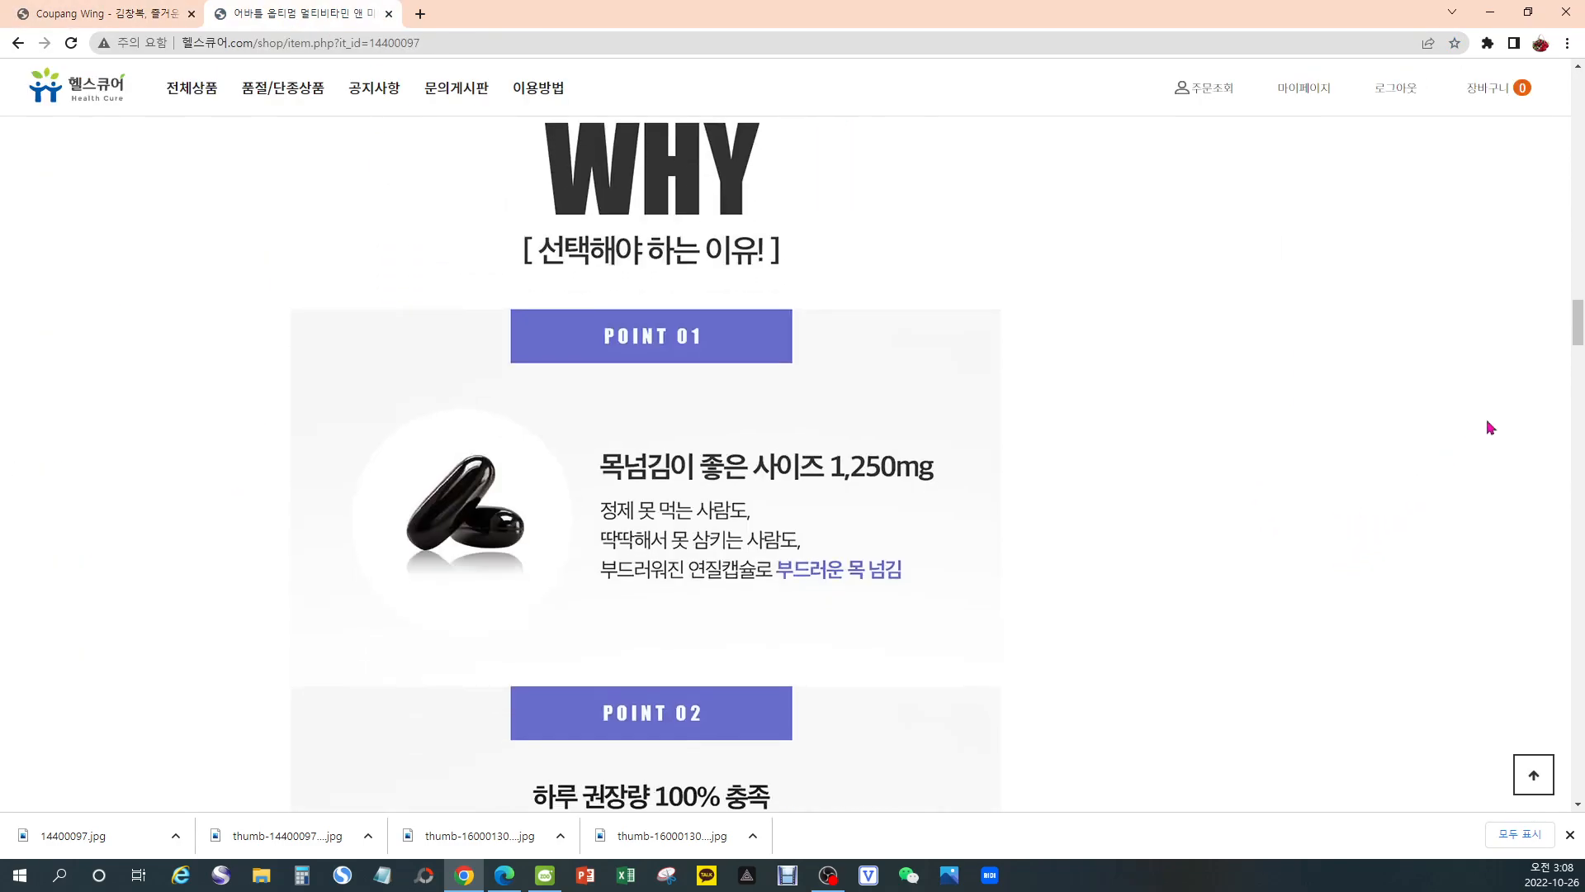
left_click_drag(1578, 334, 1579, 456)
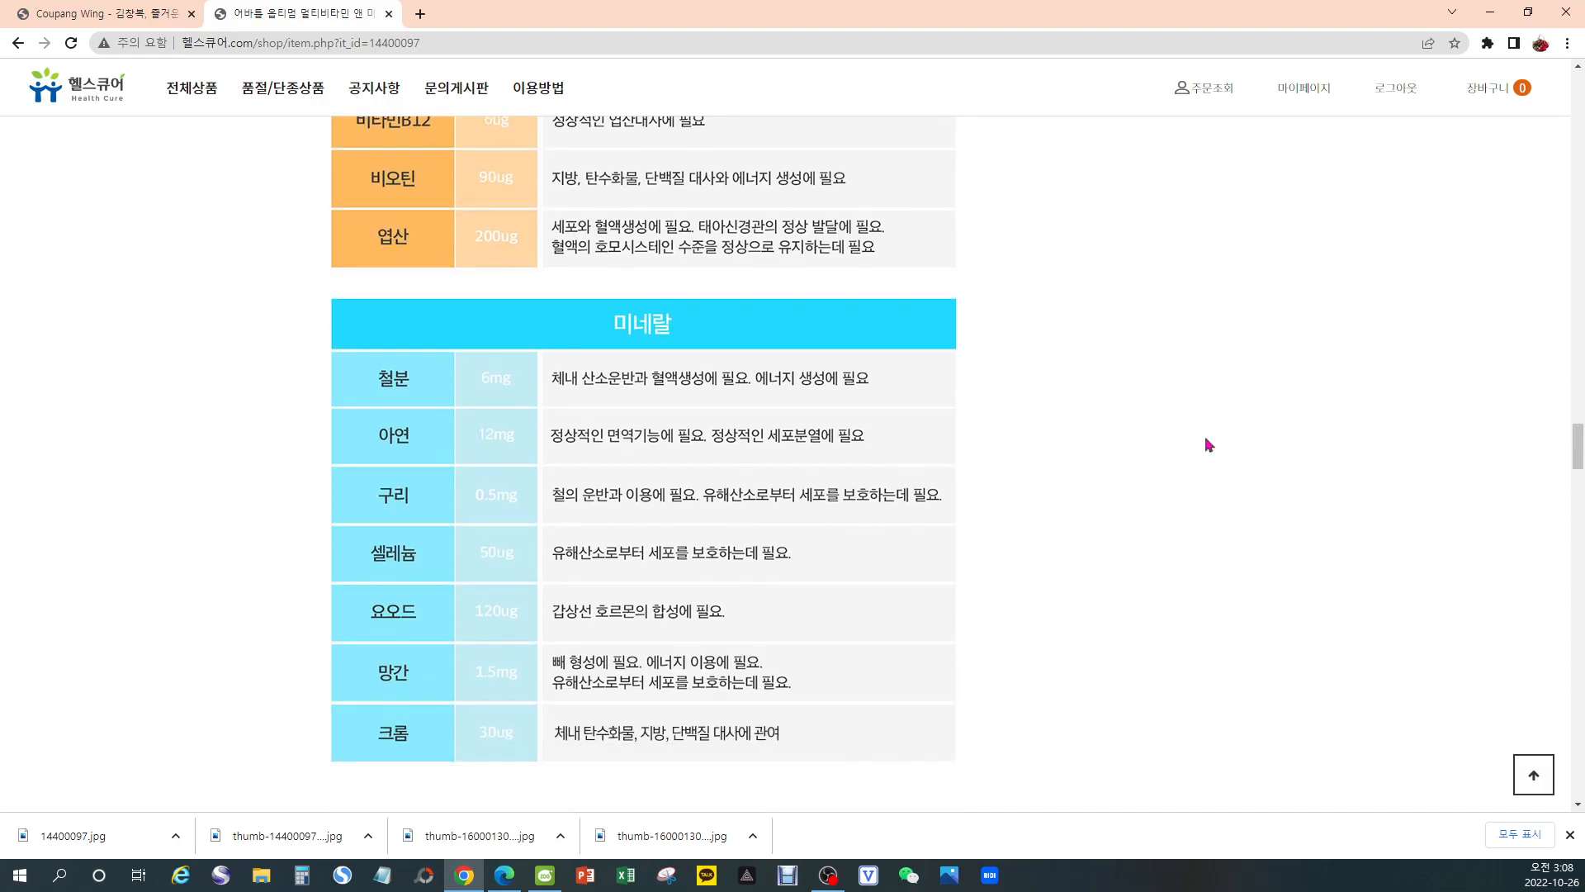
Return to the Coupang Wing form and add 비오틴, 엽산 and 철분 as 검색어 tags
left_click(151, 16)
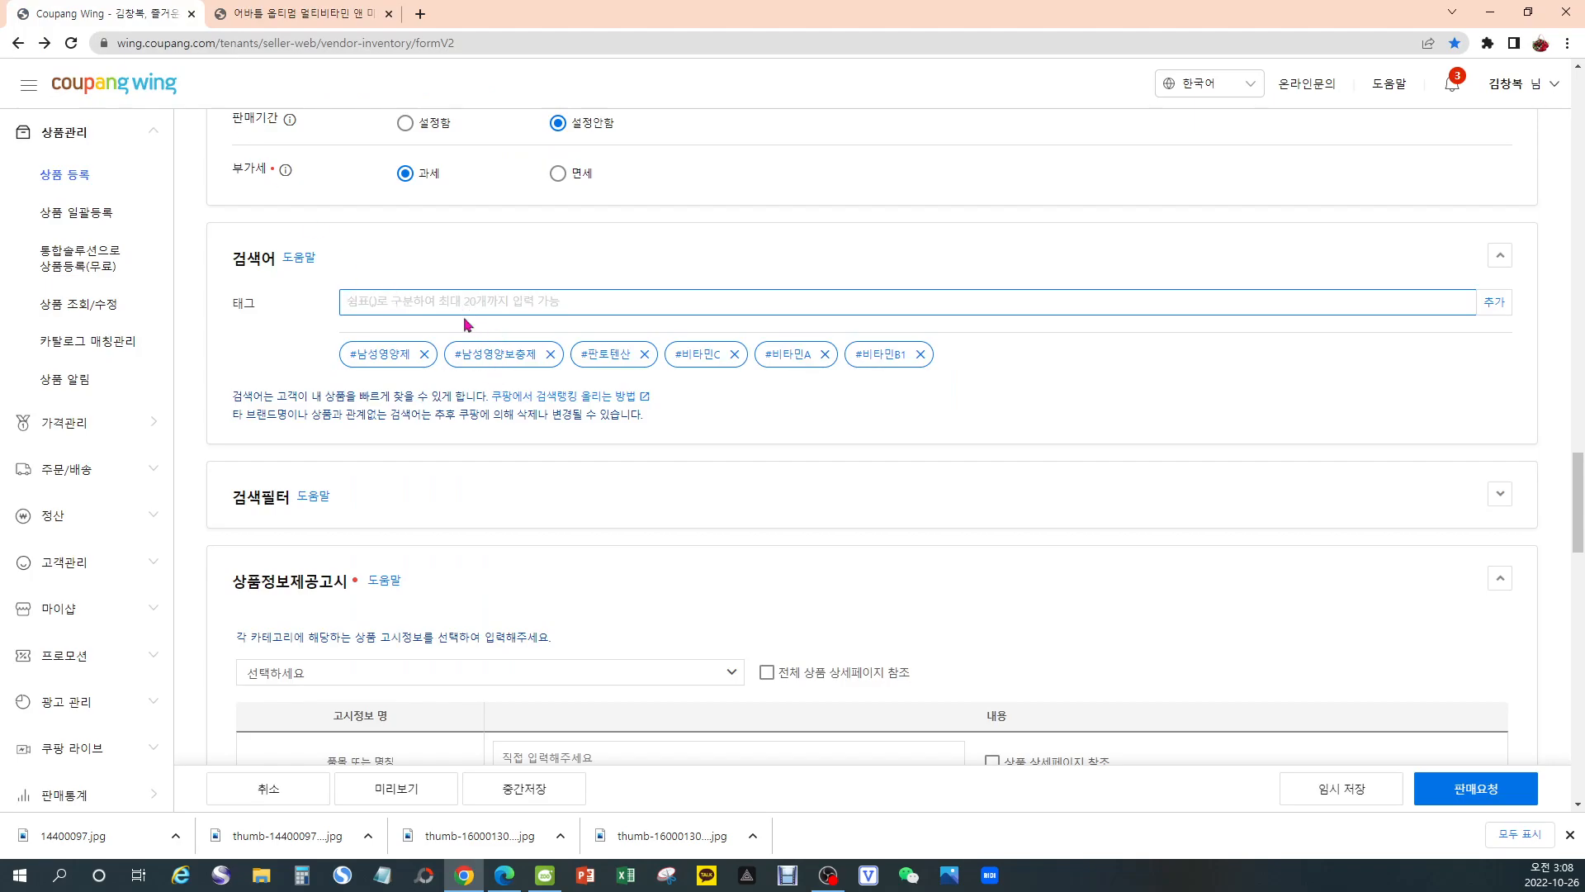
type("QLXK")
key("BackSpace")
key("BackSpace")
key("BackSpace")
key("BackSpace")
type("비오티ㄴ,엽산")
key("Return")
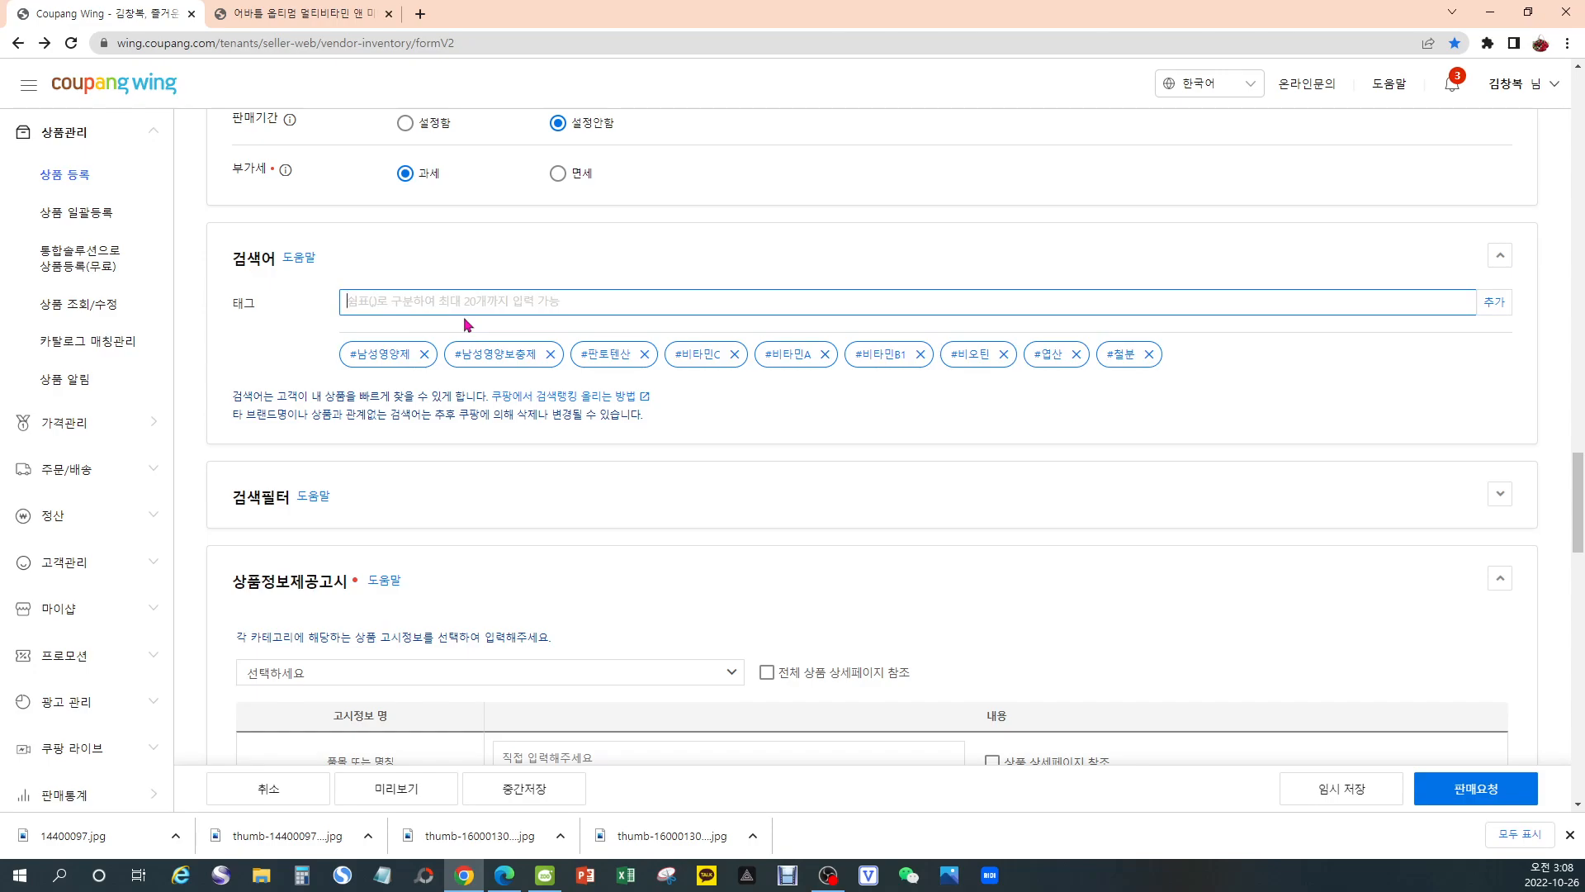
Set the 상품정보제공고시 category to 건강기능식품 and apply 전체 상품 상세페이지 참조 to all its items
scroll(641, 471, "down", 2)
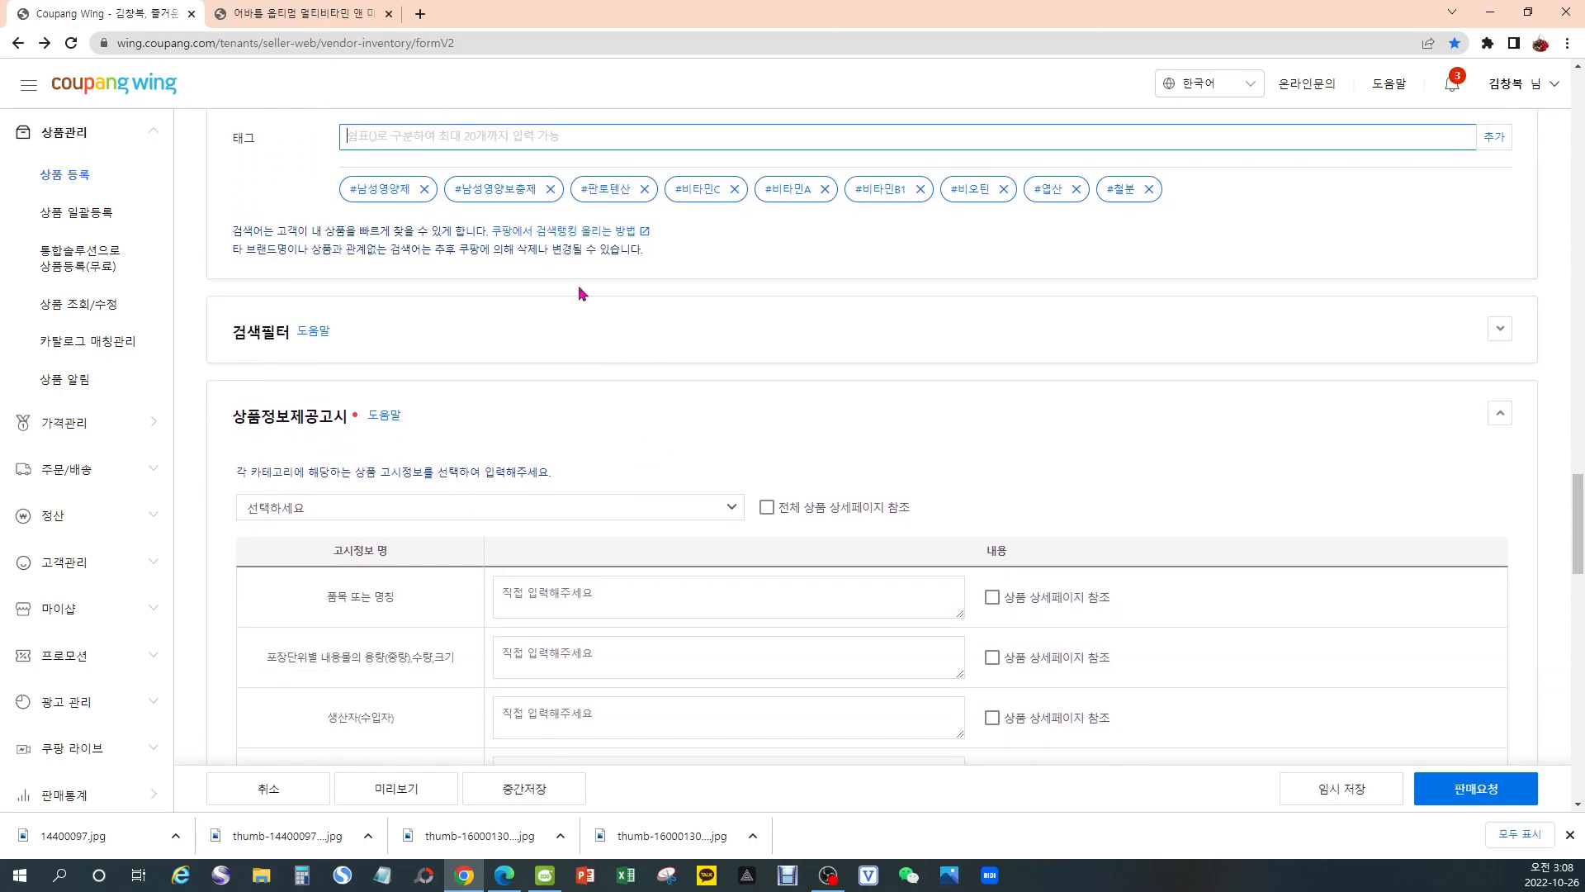
scroll(583, 293, "down", 2)
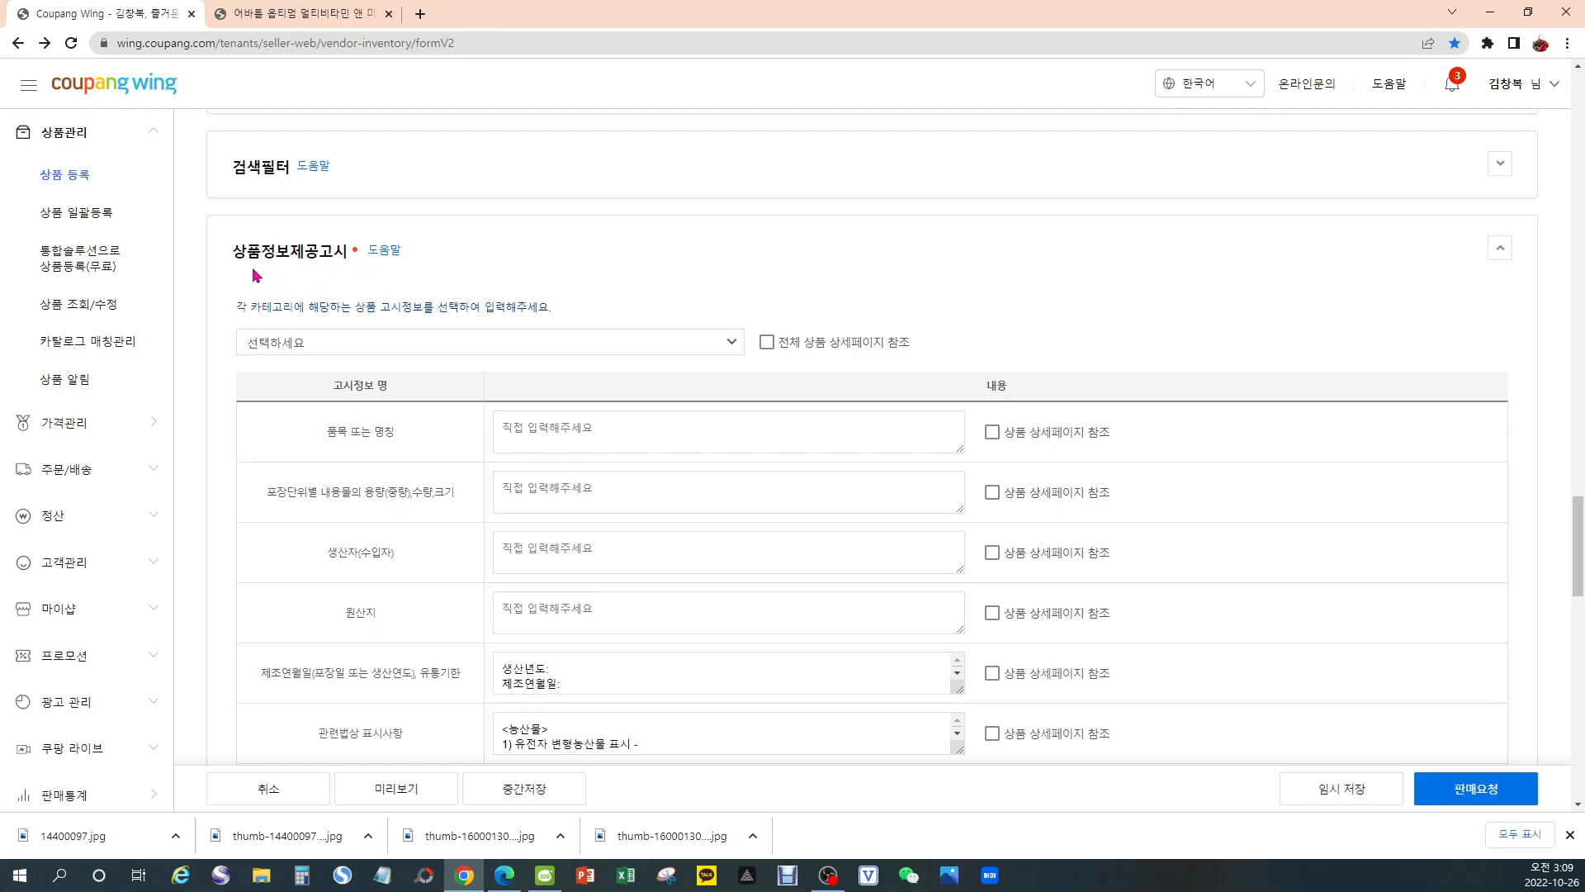
left_click(402, 351)
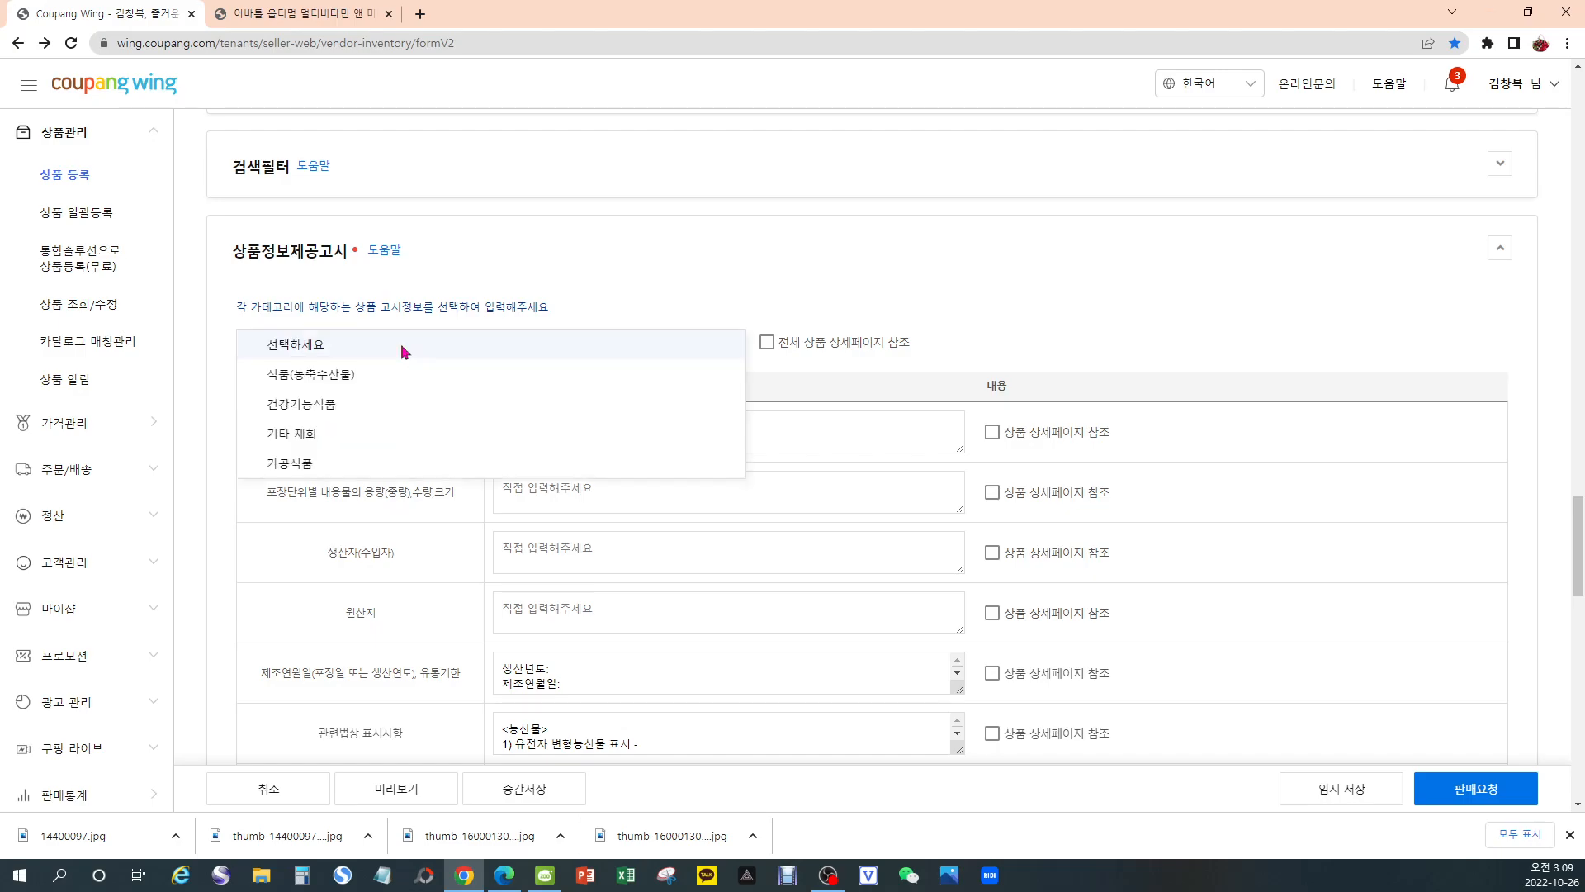
left_click(307, 412)
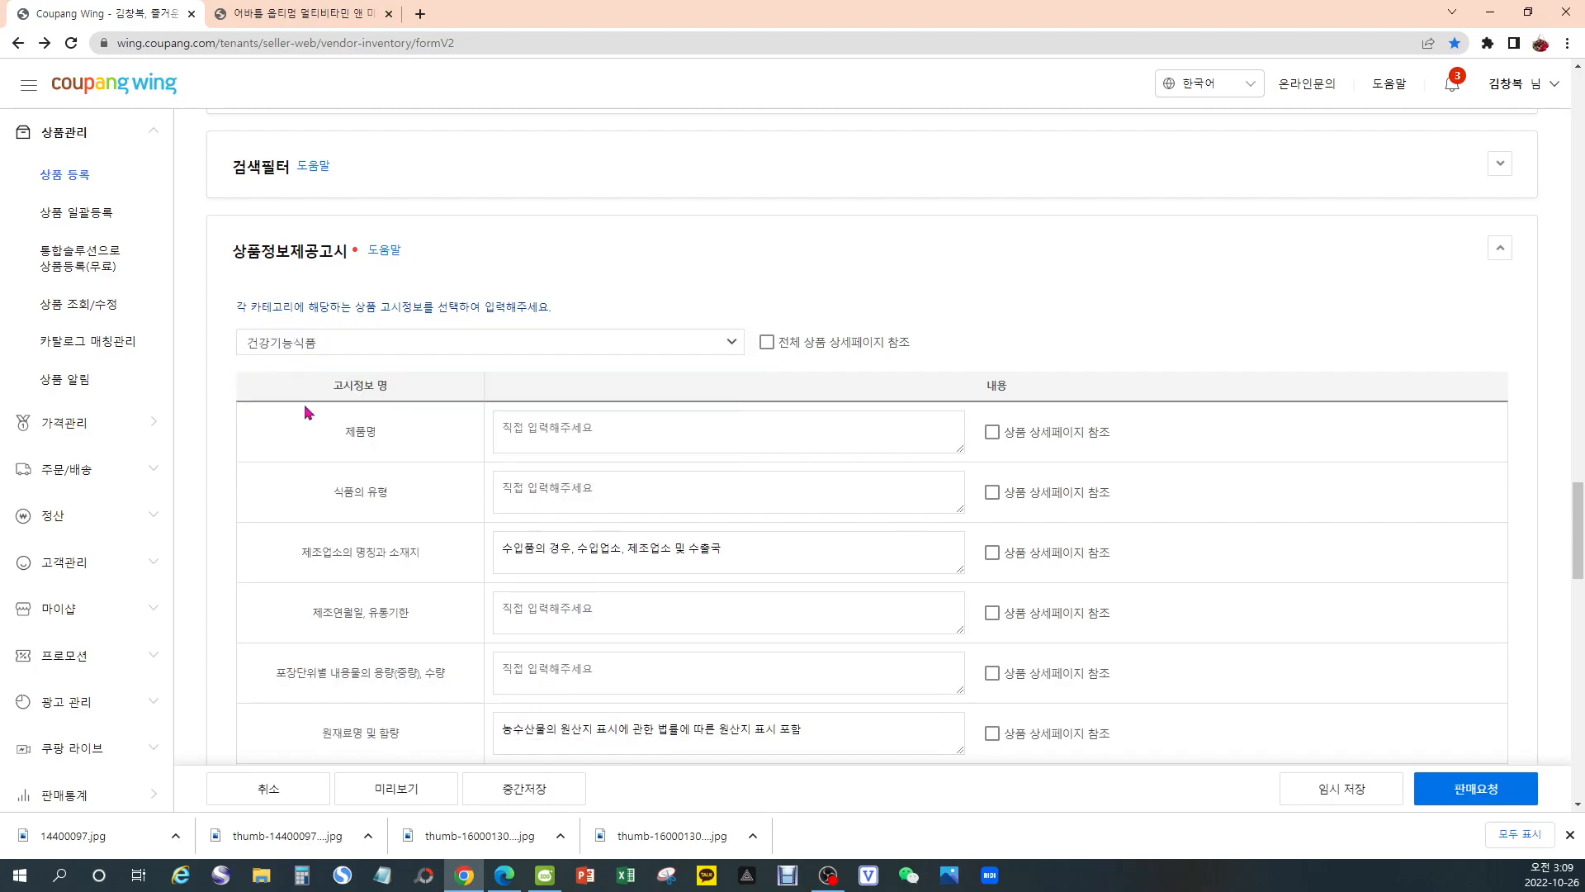
left_click(766, 343)
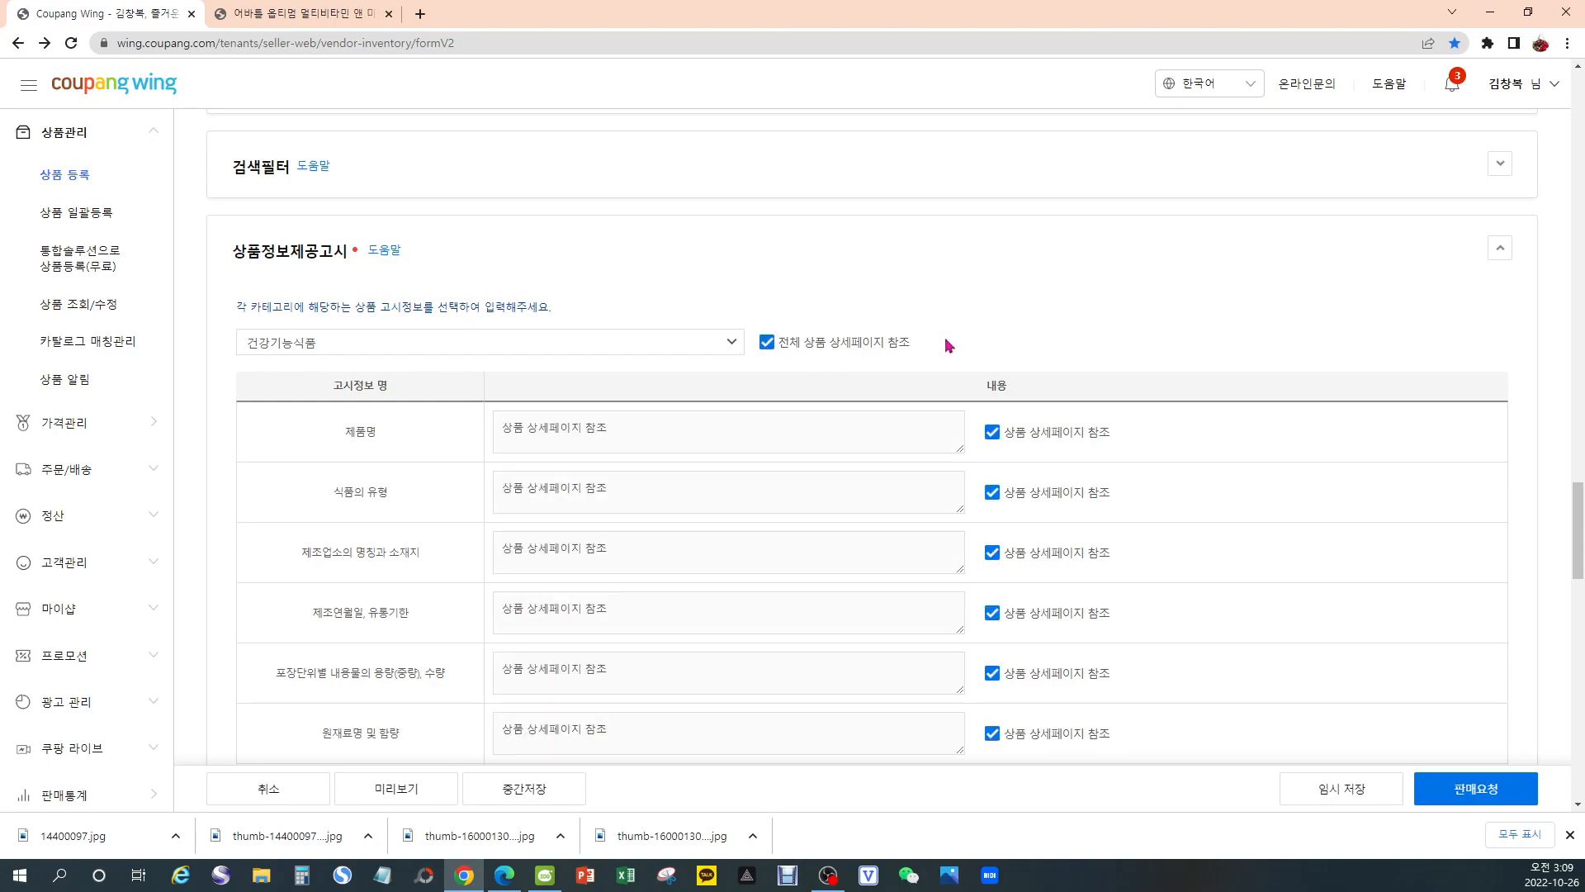
Review the 배송 settings and choose 일반배송 as the 배송방법
scroll(242, 313, "down", 1)
scroll(772, 428, "down", 12)
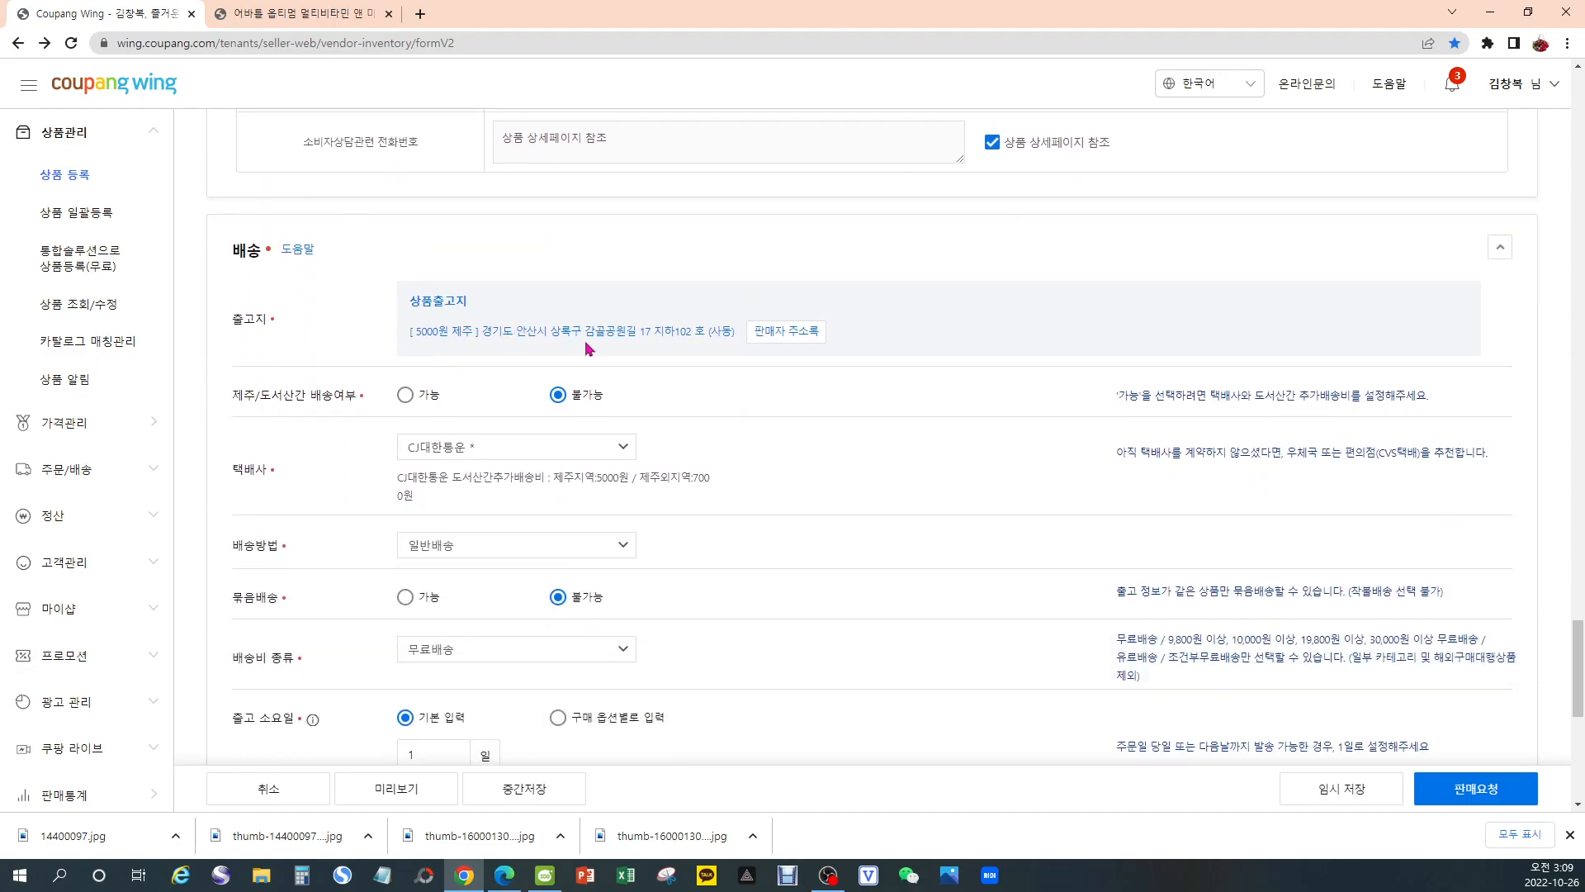
scroll(608, 355, "down", 3)
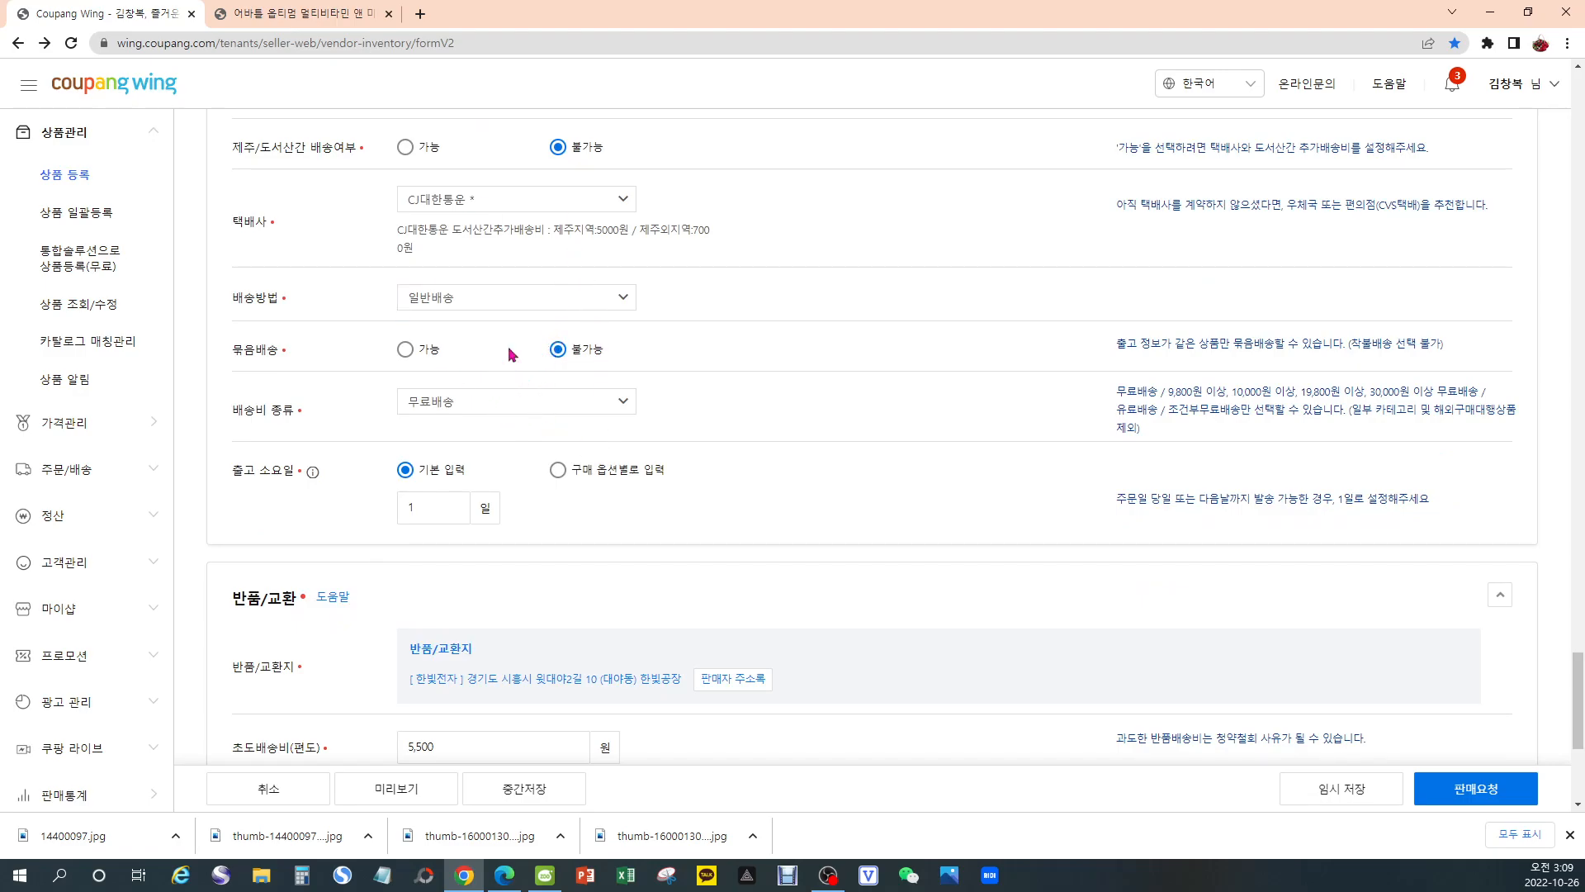
left_click(482, 308)
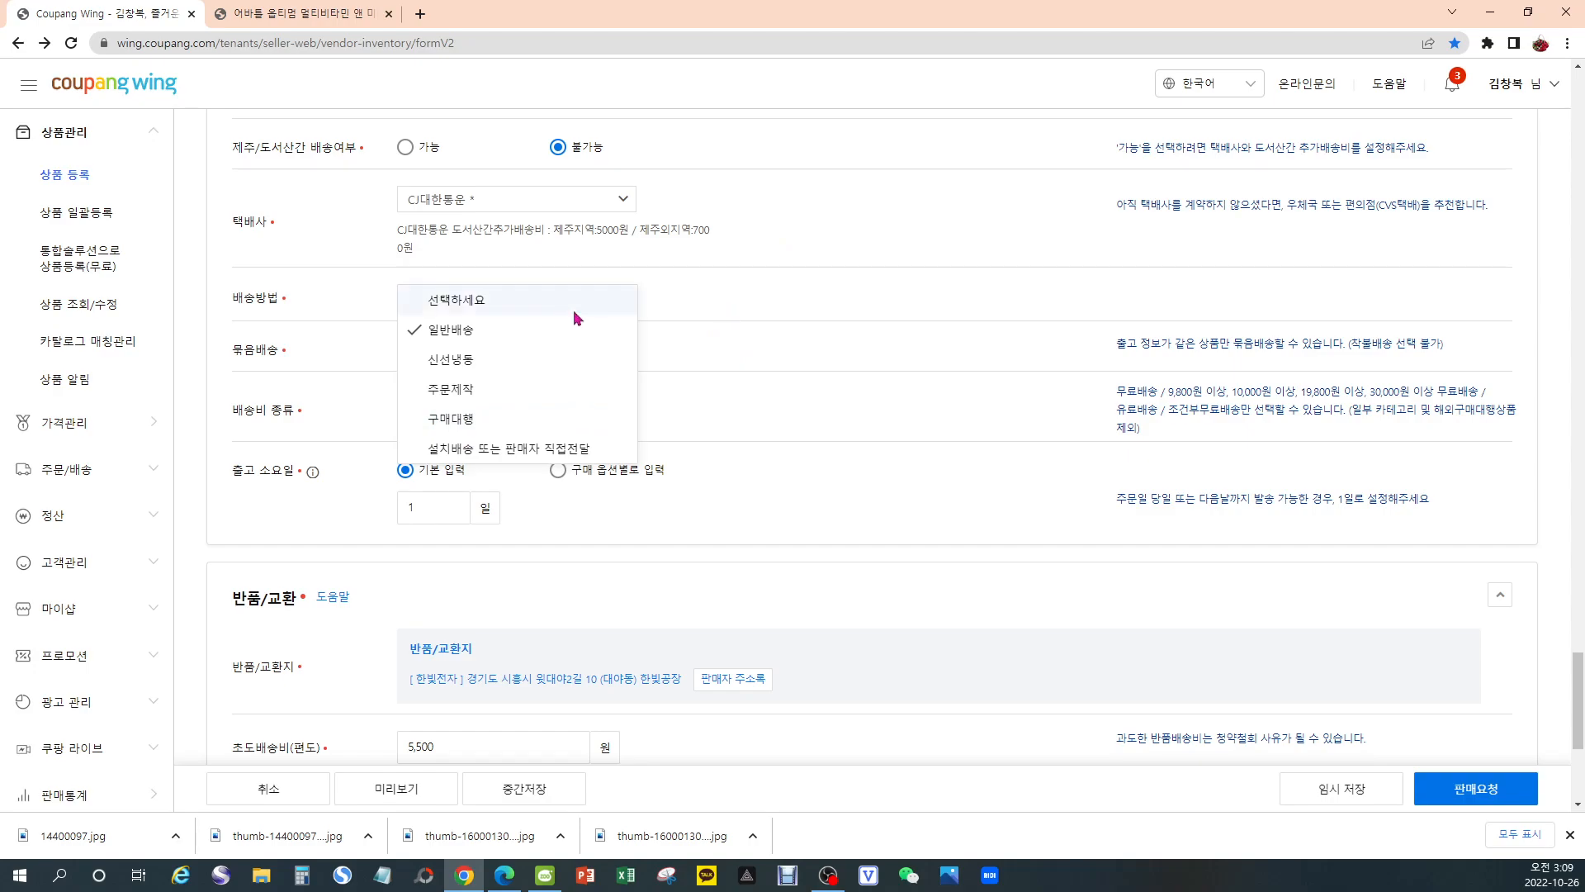
left_click(468, 332)
Set 배송비 종류 to 유료배송 with a 기본배송비 of 3,000원
scroll(623, 389, "down", 1)
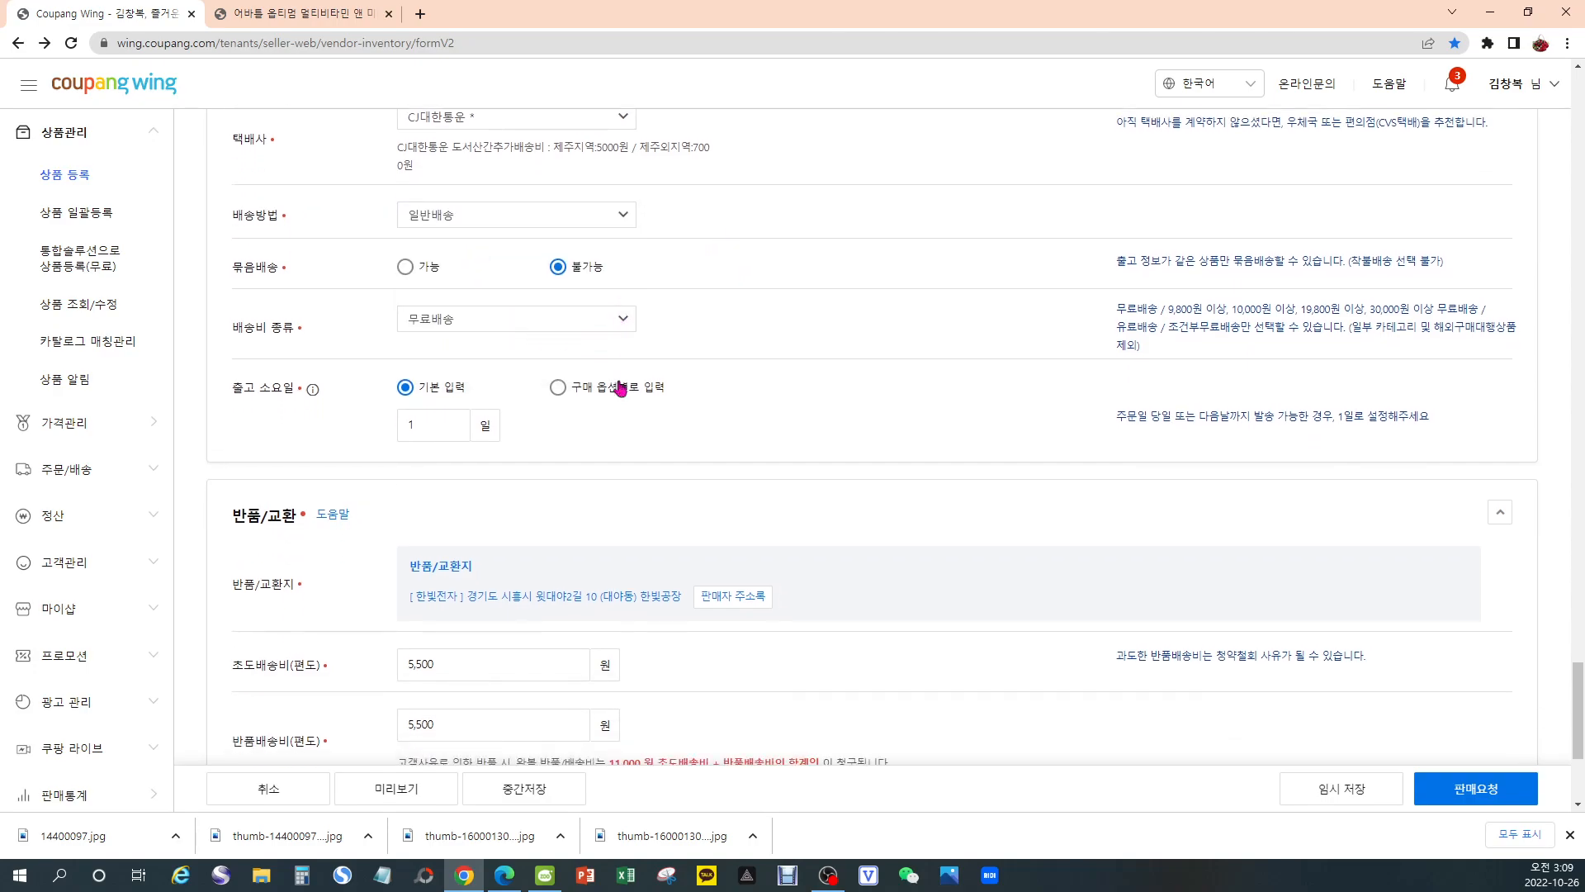
left_click(498, 329)
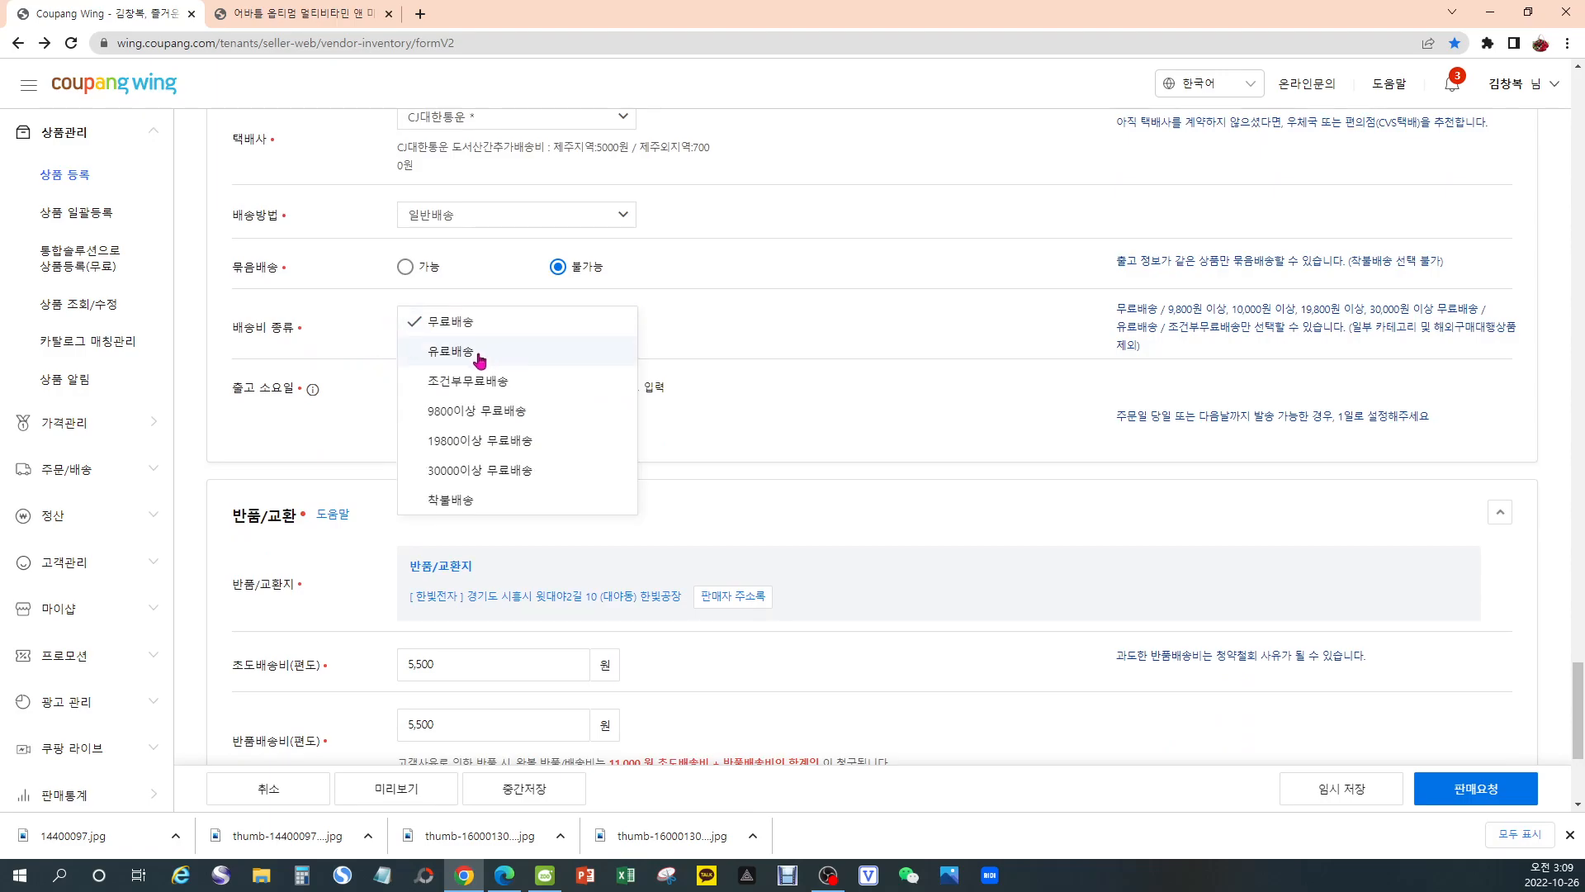
left_click(481, 355)
double_click(426, 390)
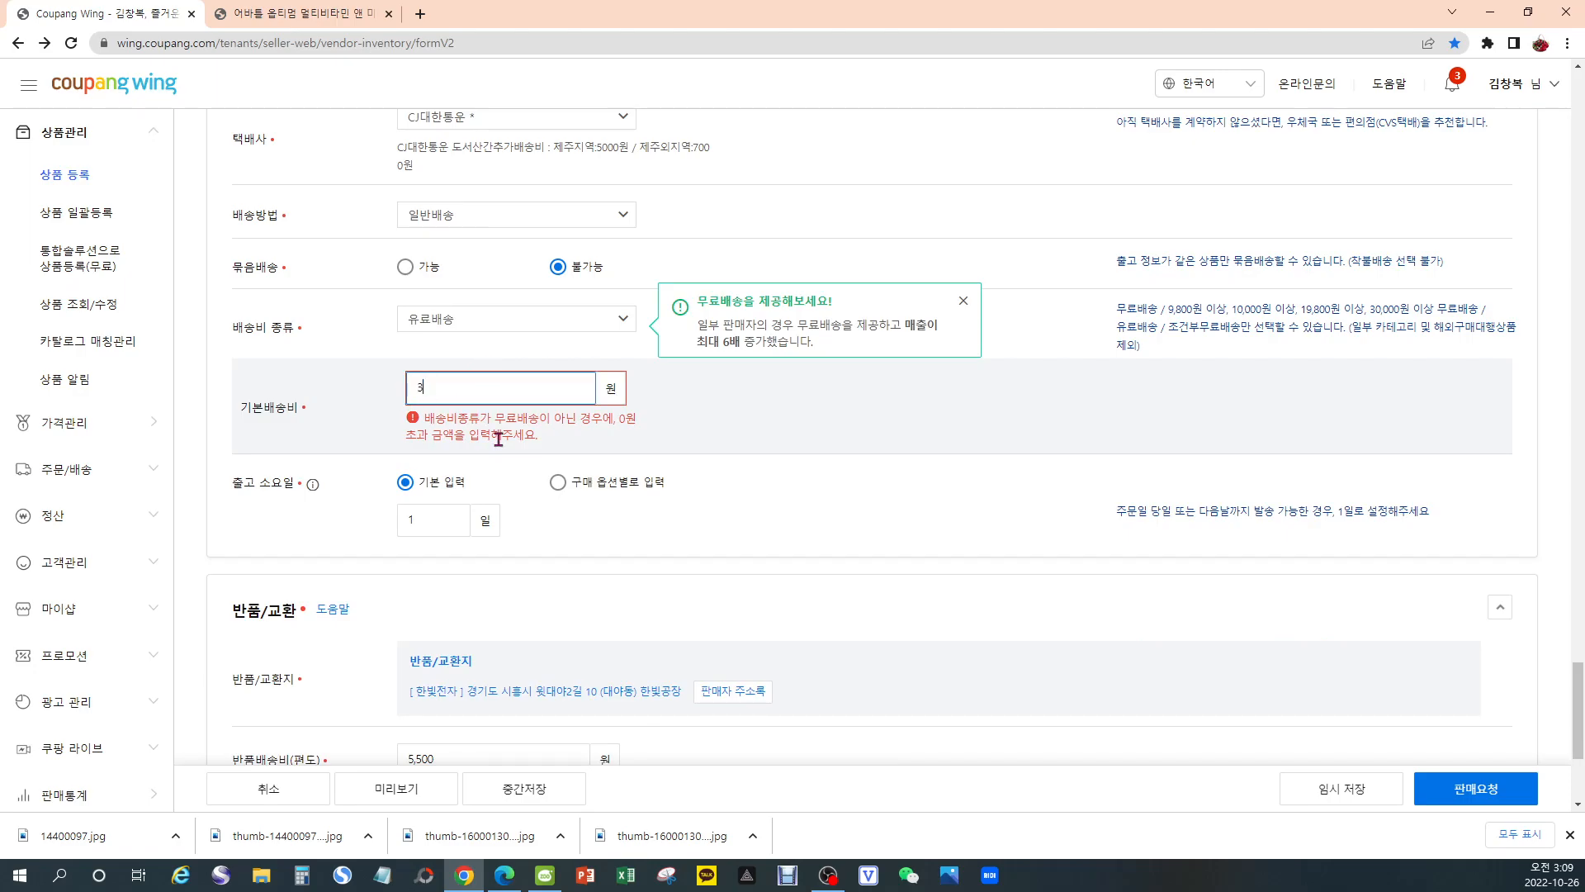
type("3000")
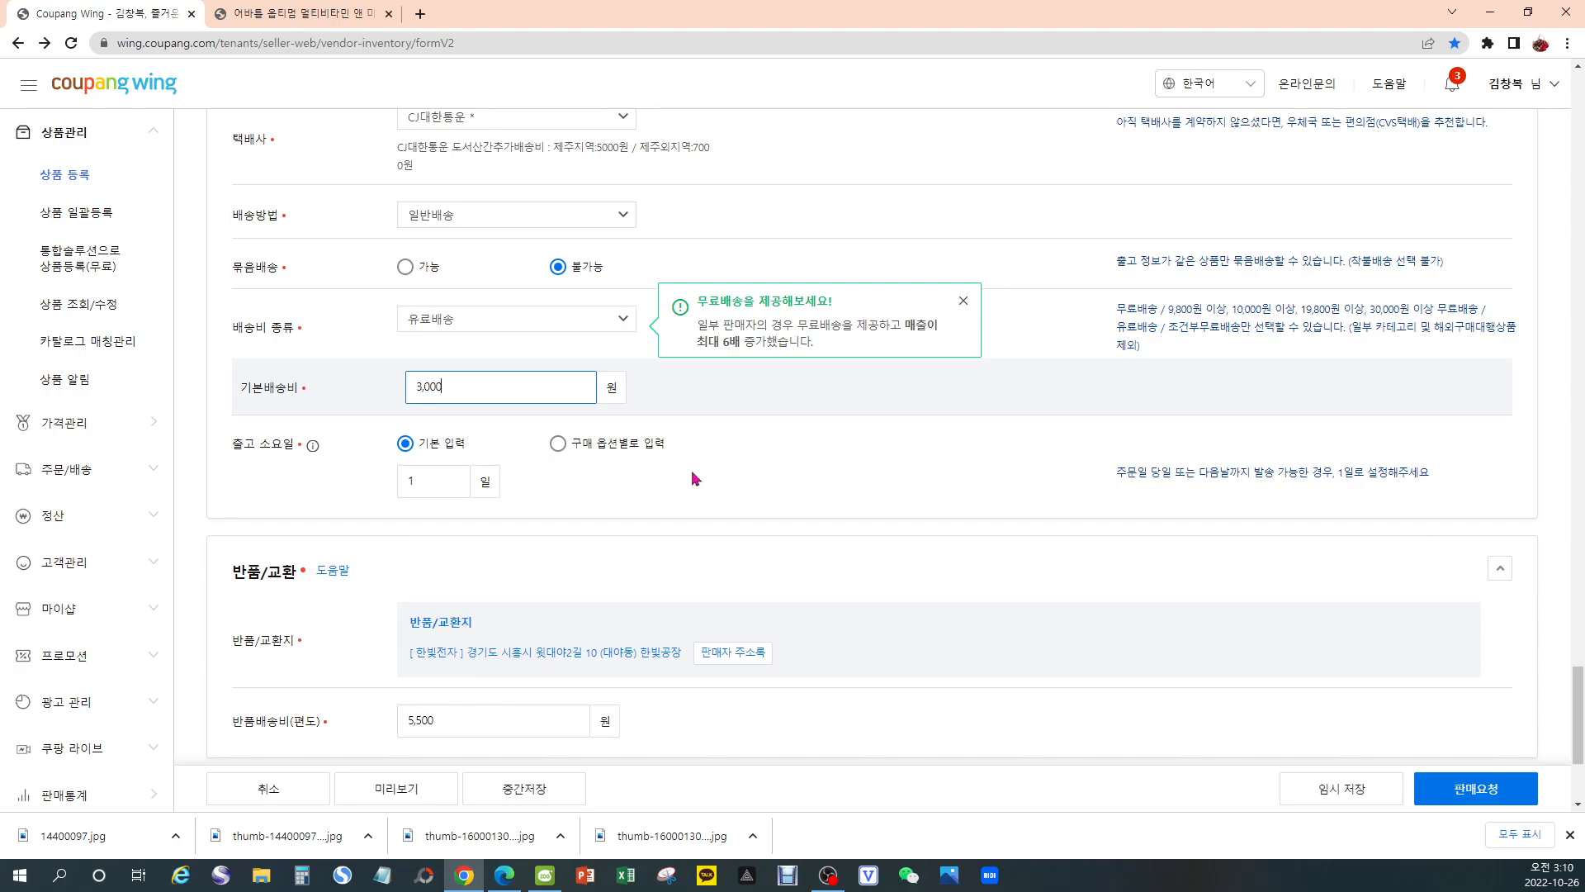
left_click(335, 481)
Try a 출고 소요일 of 2일, dismiss the sales tip and set it back to 1일
scroll(335, 481, "down", 2)
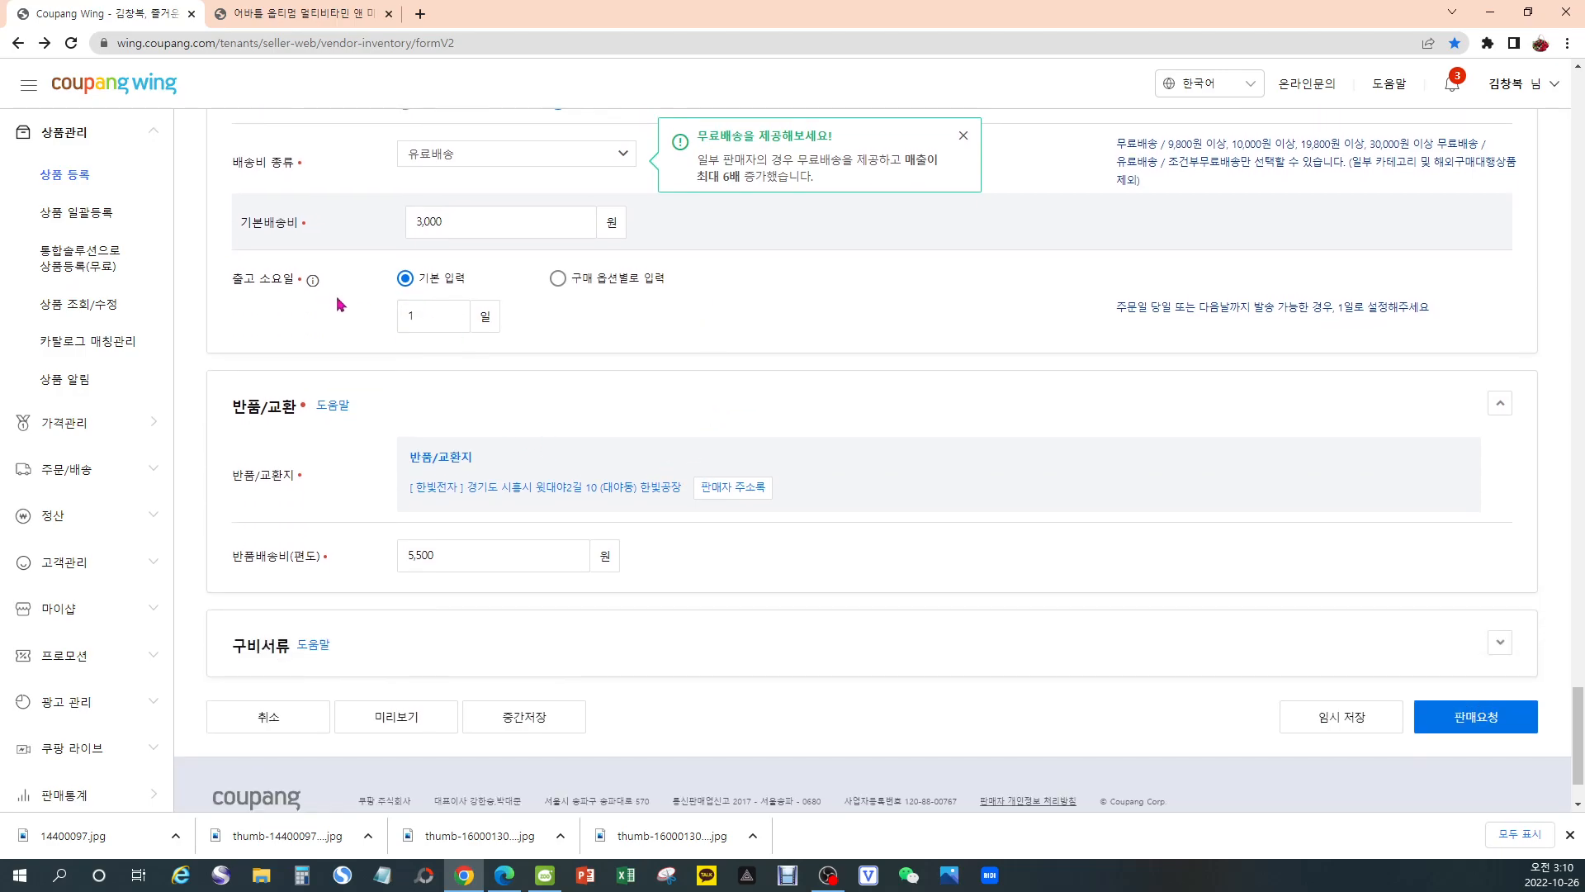
left_click(454, 312)
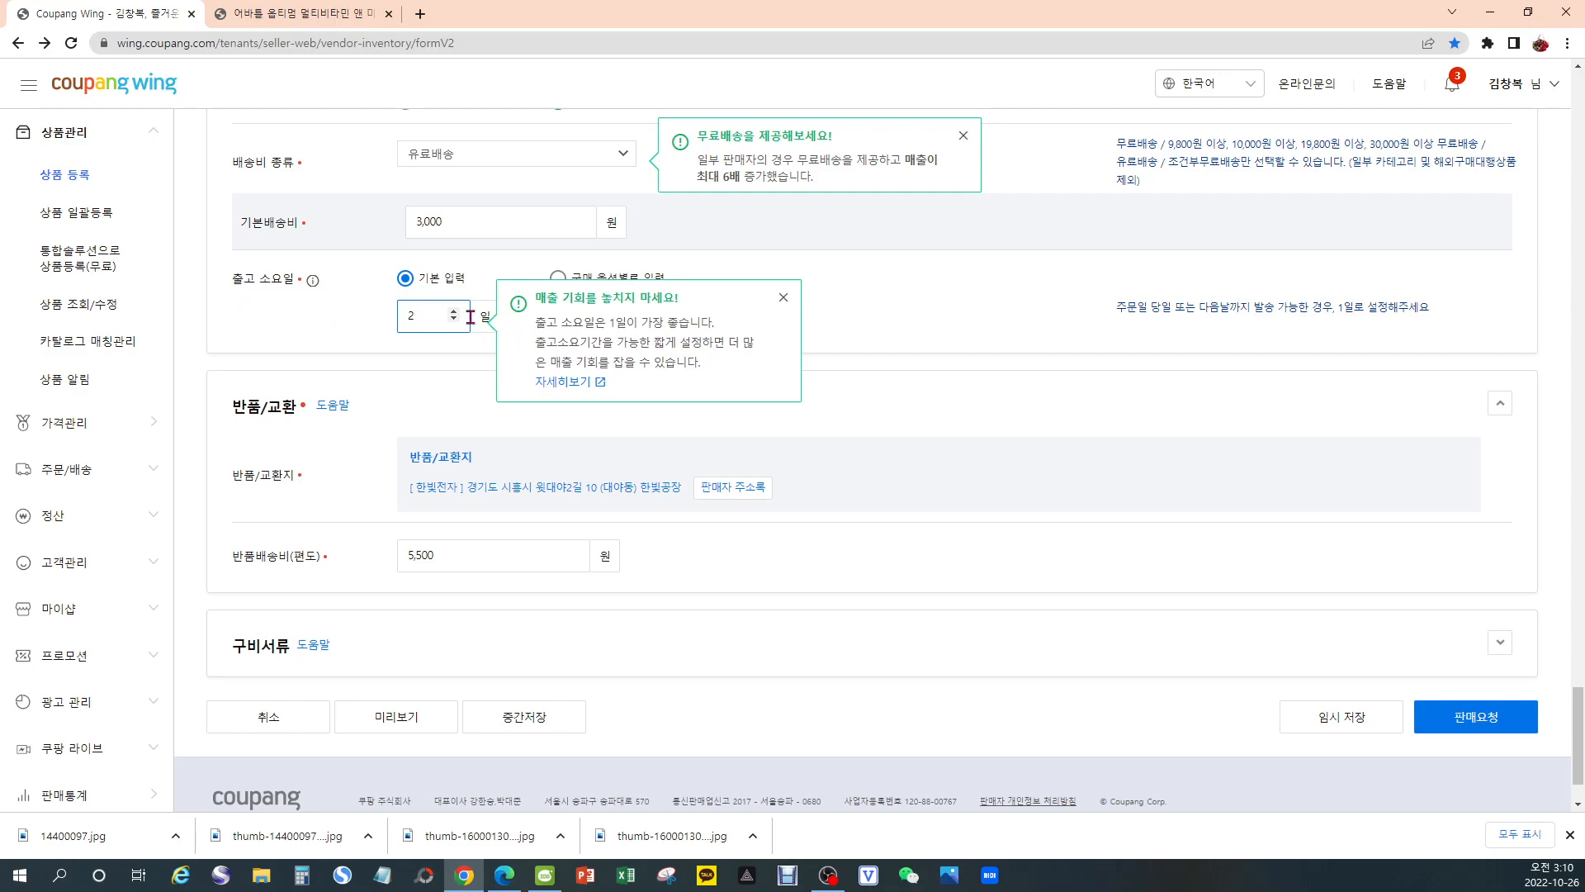
double_click(410, 314)
left_click(783, 299)
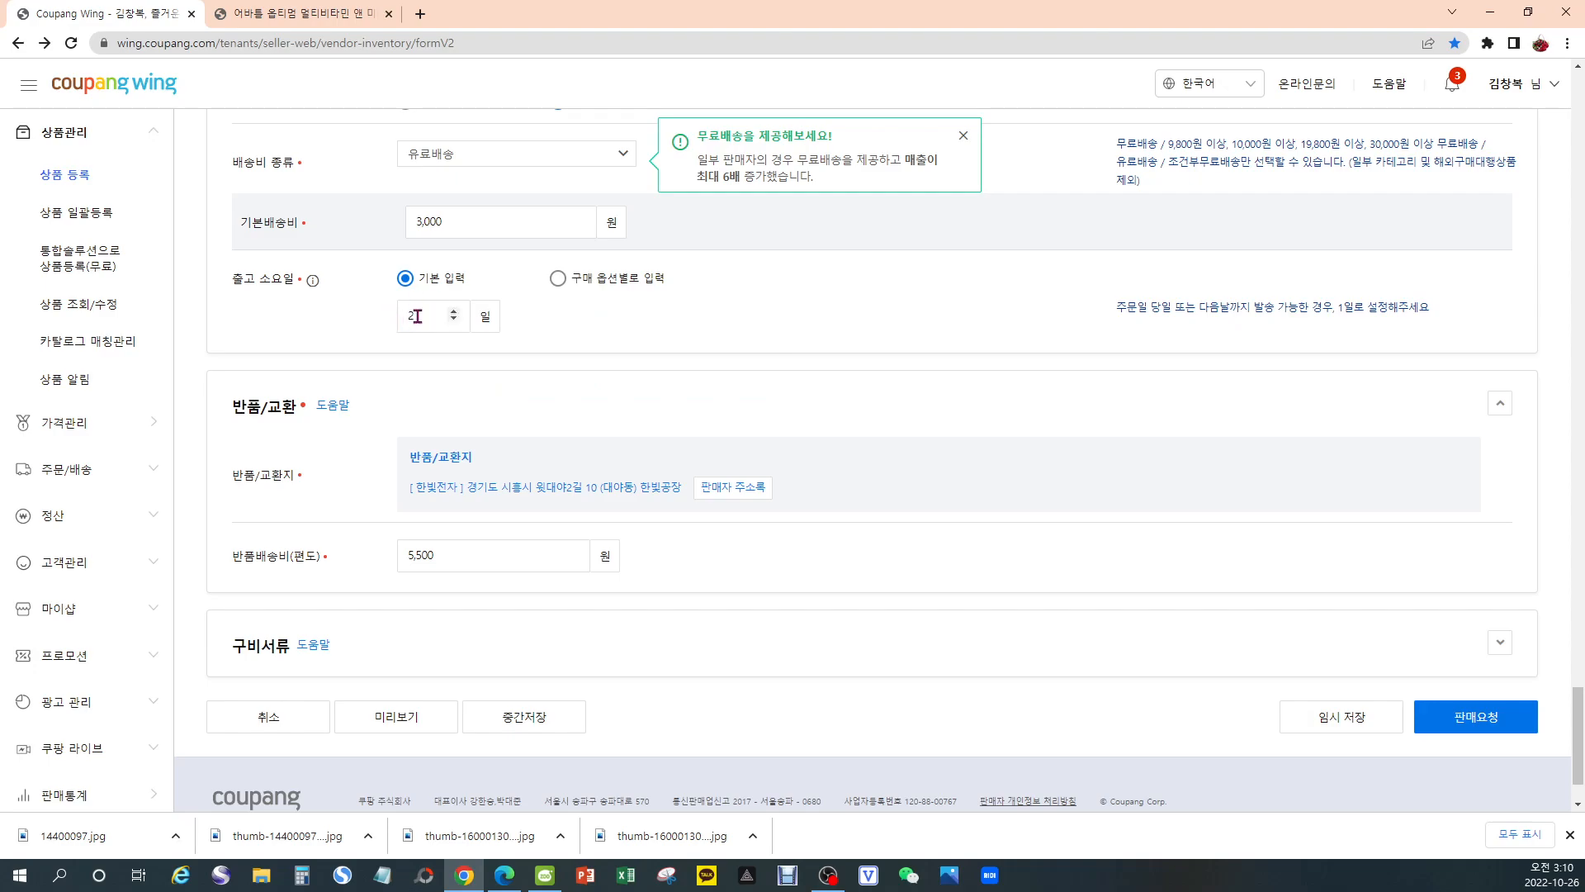
left_click(457, 321)
Choose the 반품수거진행 자동 반품안됨 entry from the 판매자 주소록 as the 반품/교환지
scroll(649, 334, "down", 2)
left_click(724, 396)
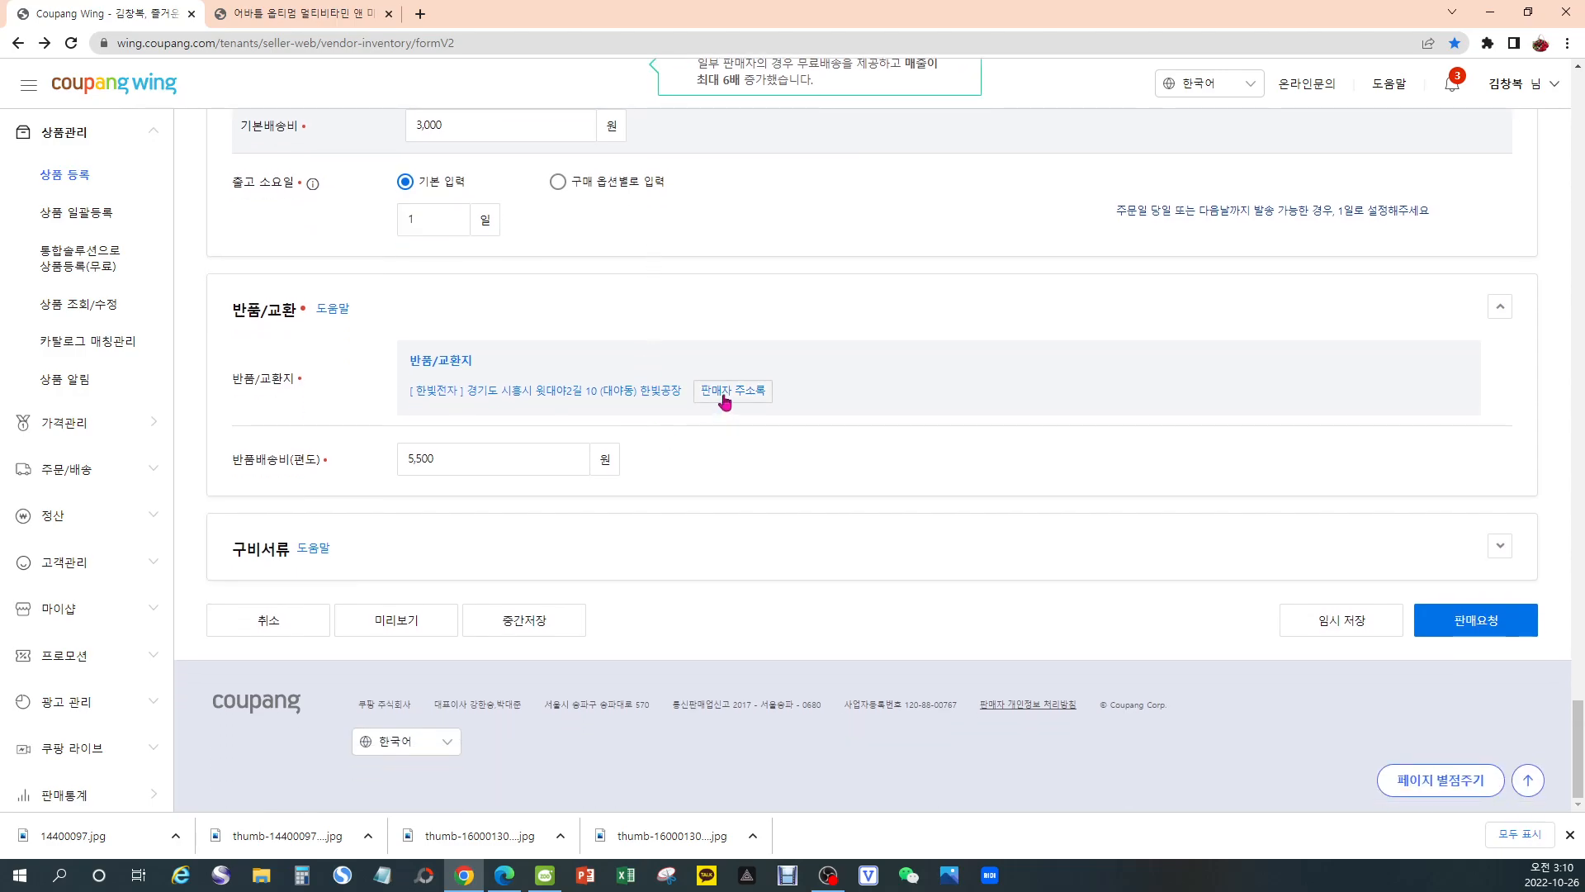
scroll(726, 430, "down", 4)
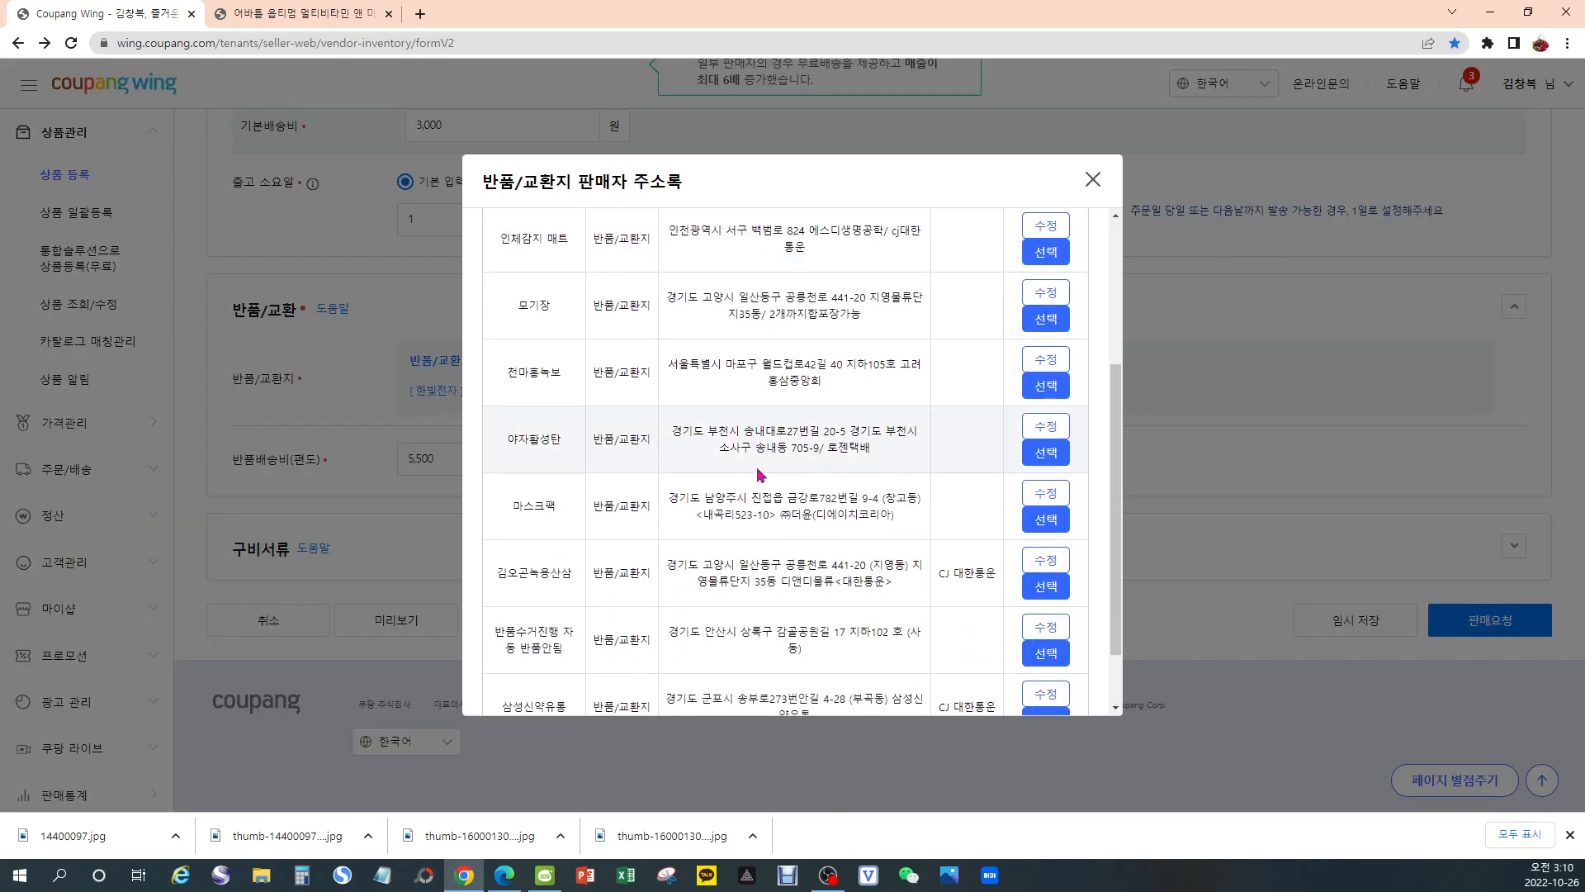
left_click(1046, 573)
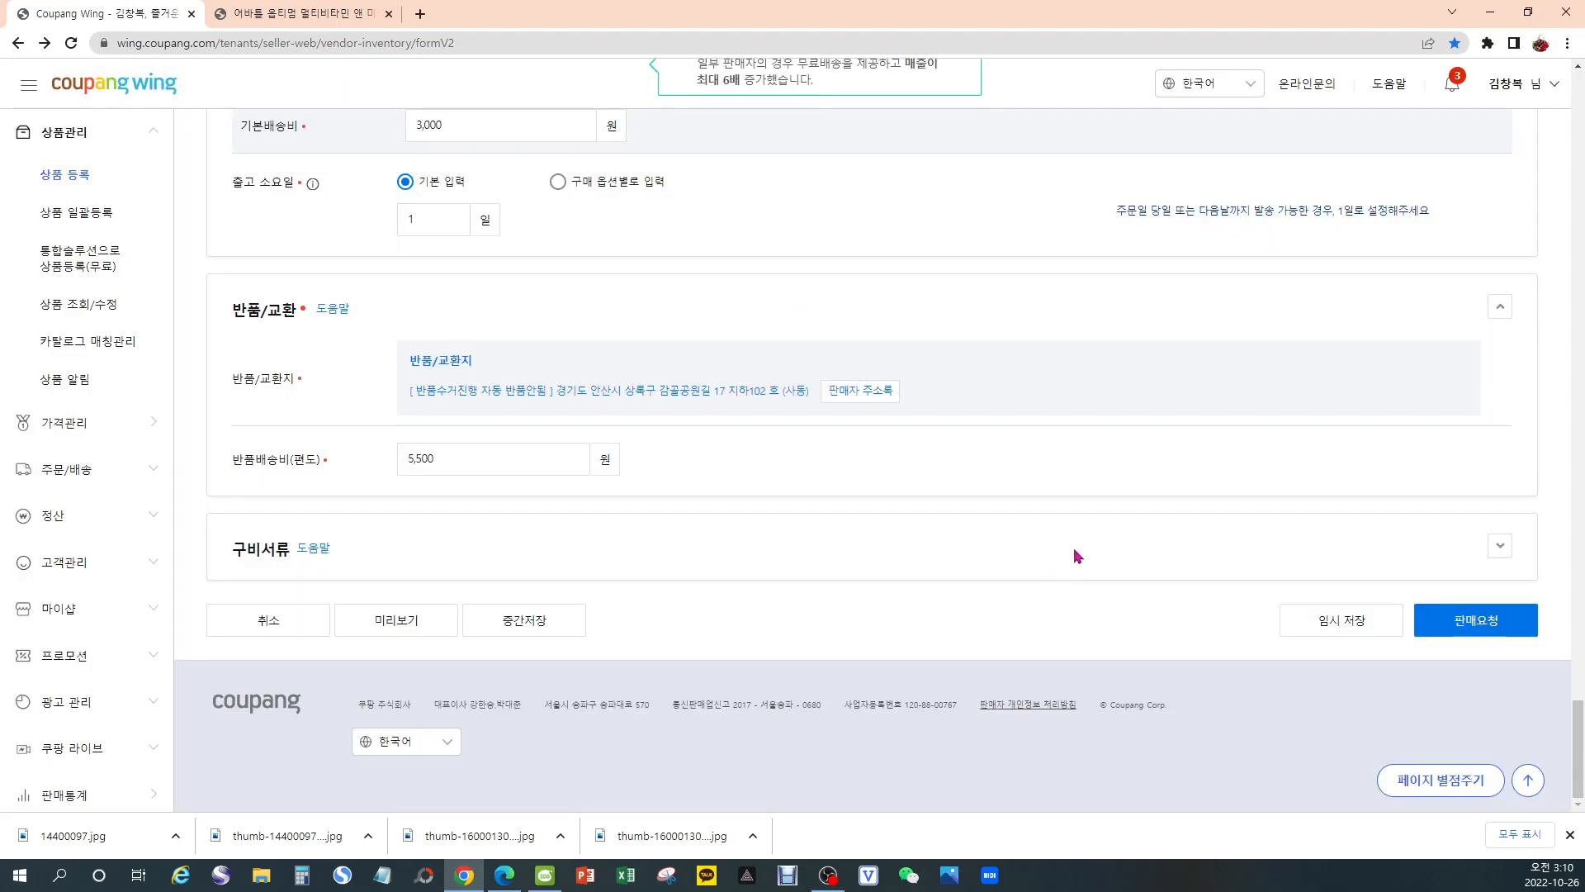
Set the 반품배송비(편도) to 3,000원 and recheck the 배송 and 반품/교환 settings
left_click_drag(446, 467, 357, 465)
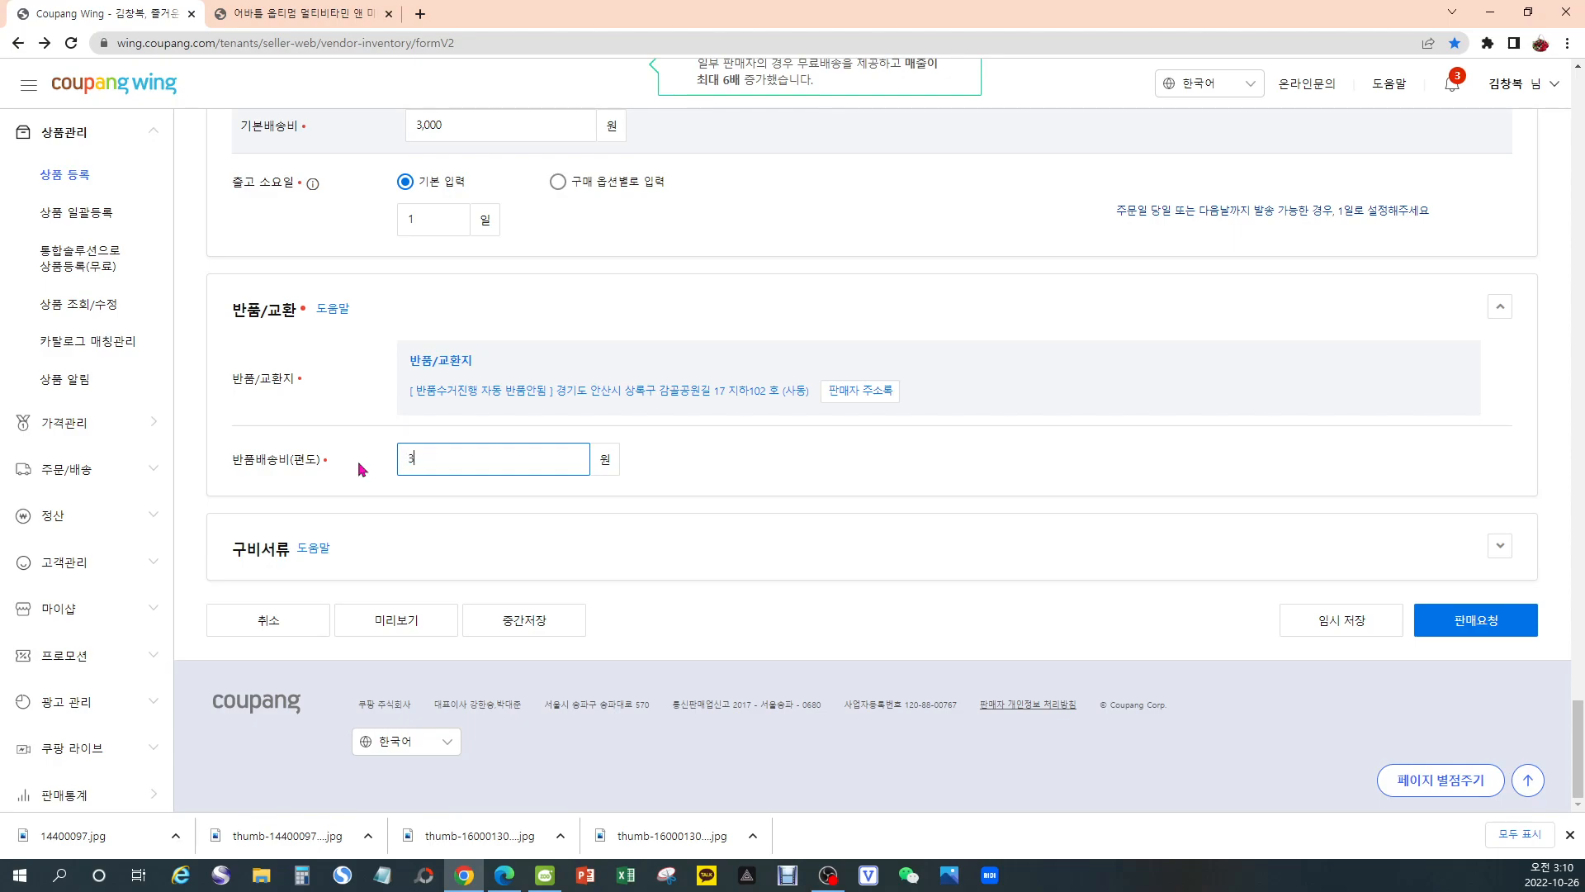
type("3,000")
scroll(769, 598, "up", 2)
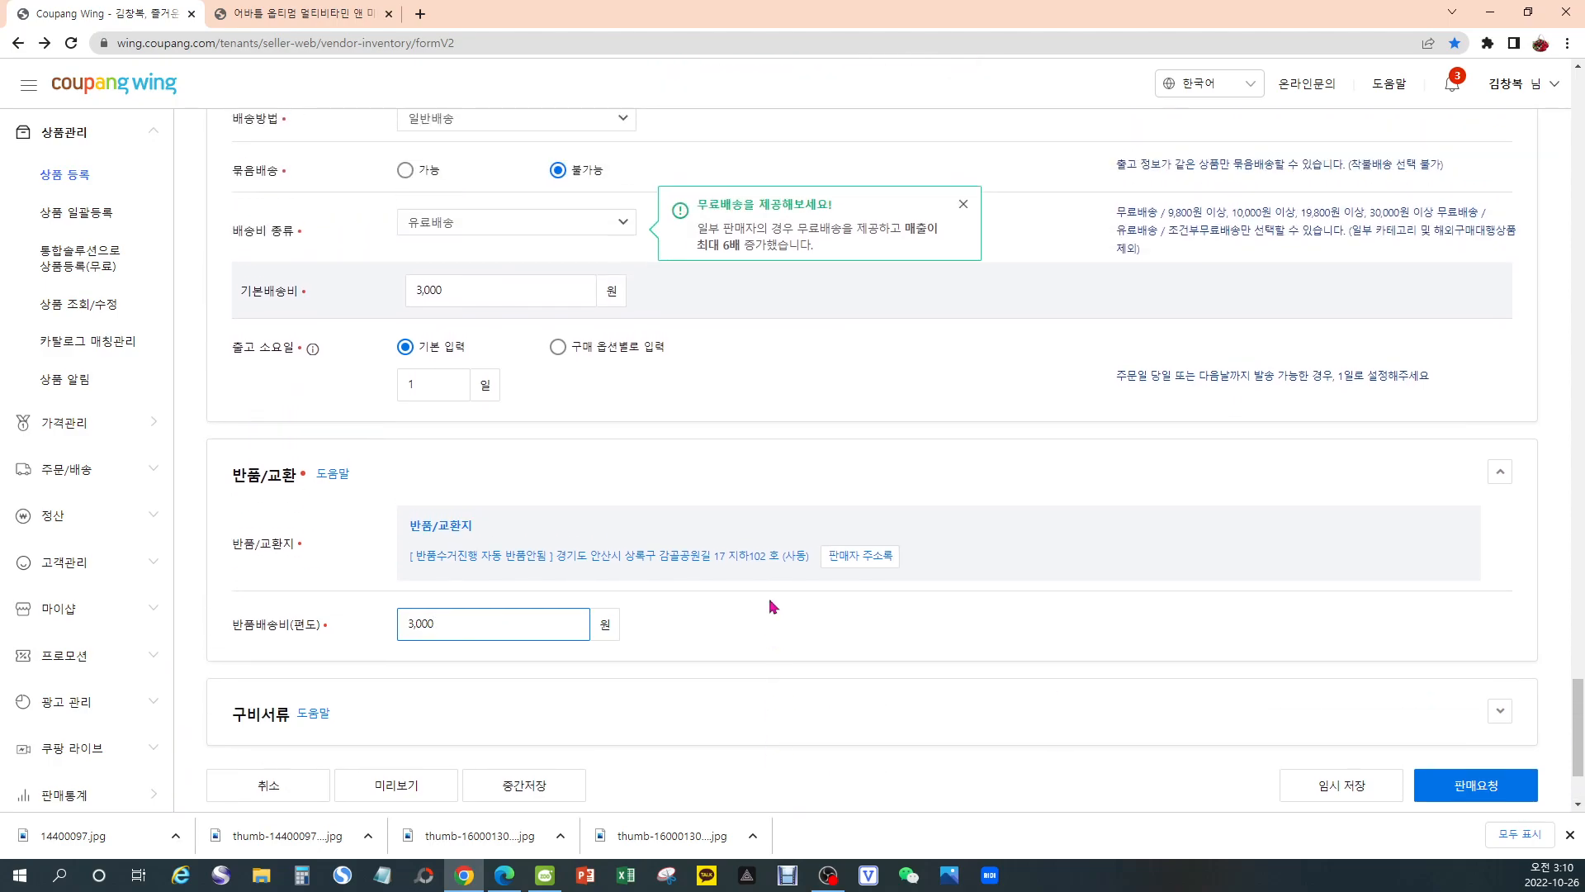
scroll(753, 541, "up", 3)
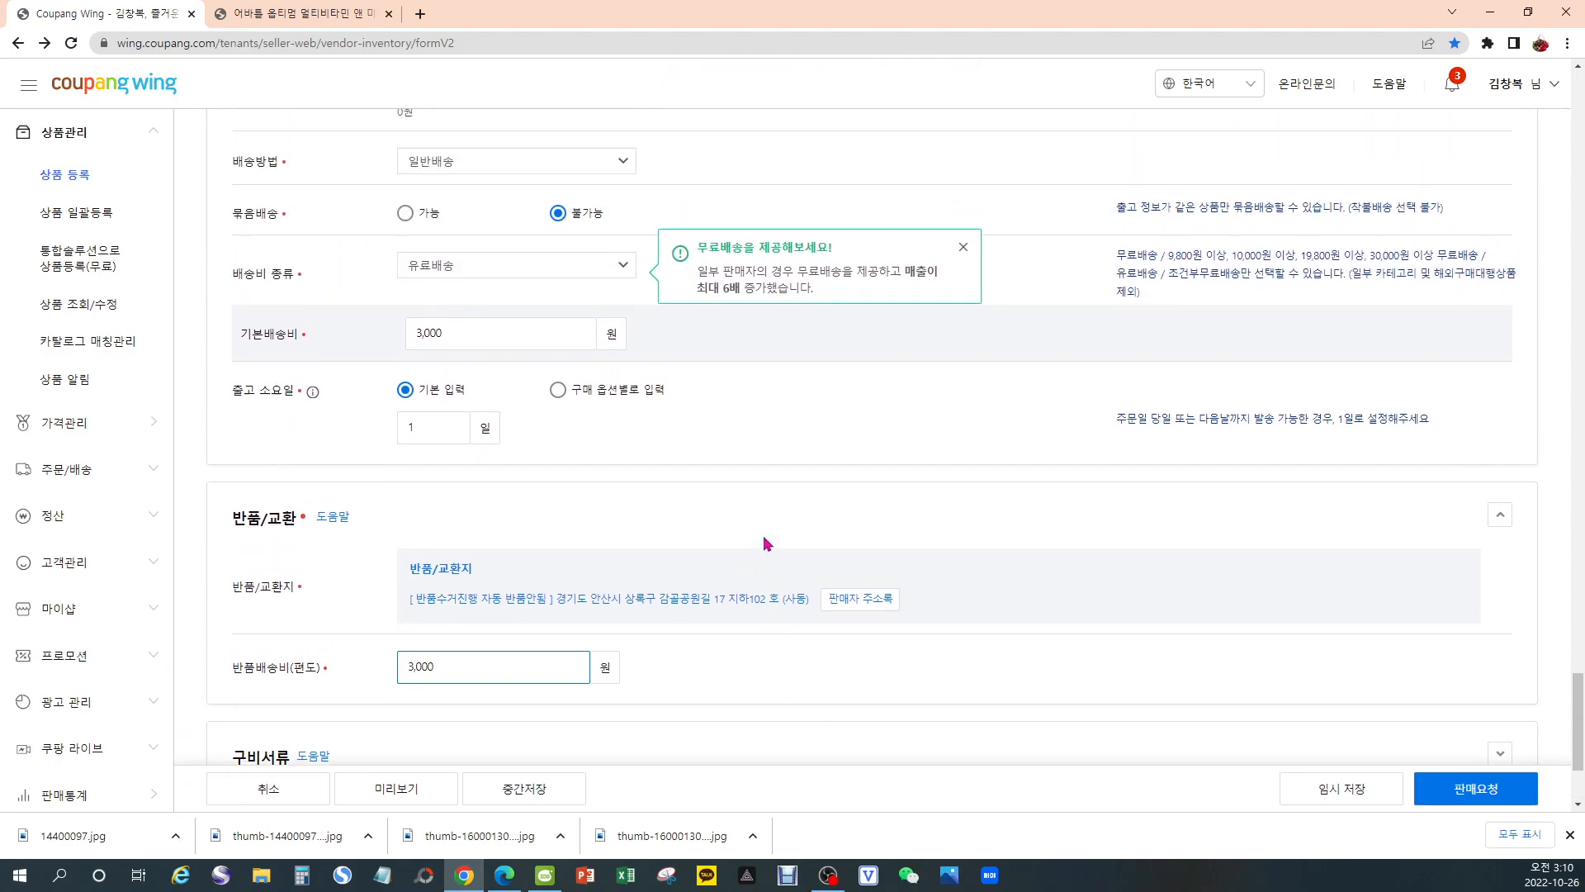
scroll(745, 517, "down", 5)
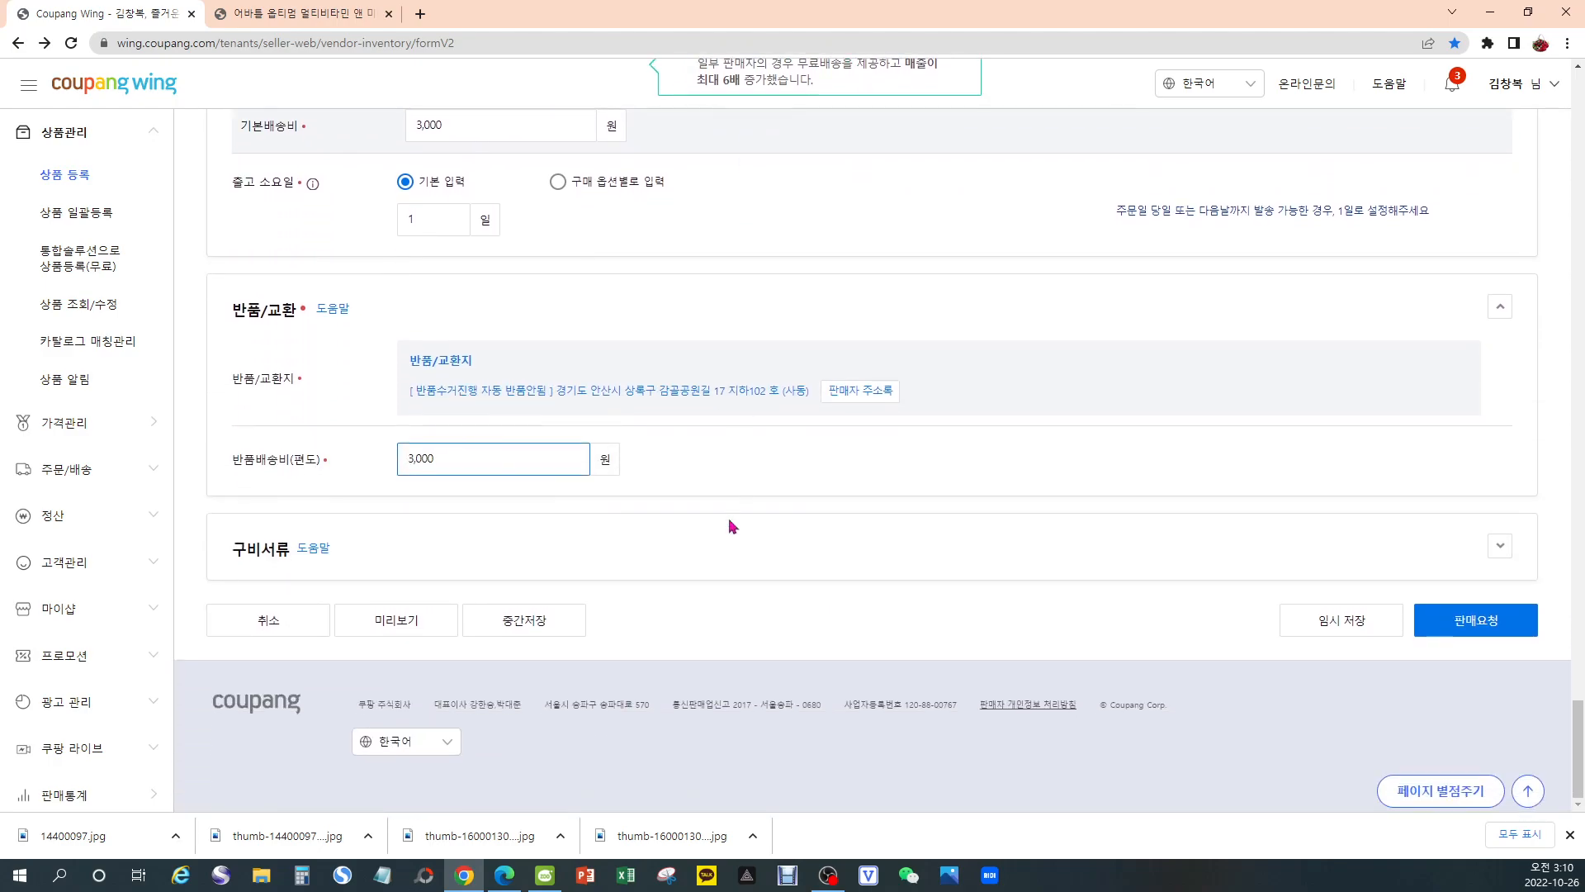
Submit the multivitamin listing with 판매요청, confirm the request and go to the 상품목록
left_click(1478, 626)
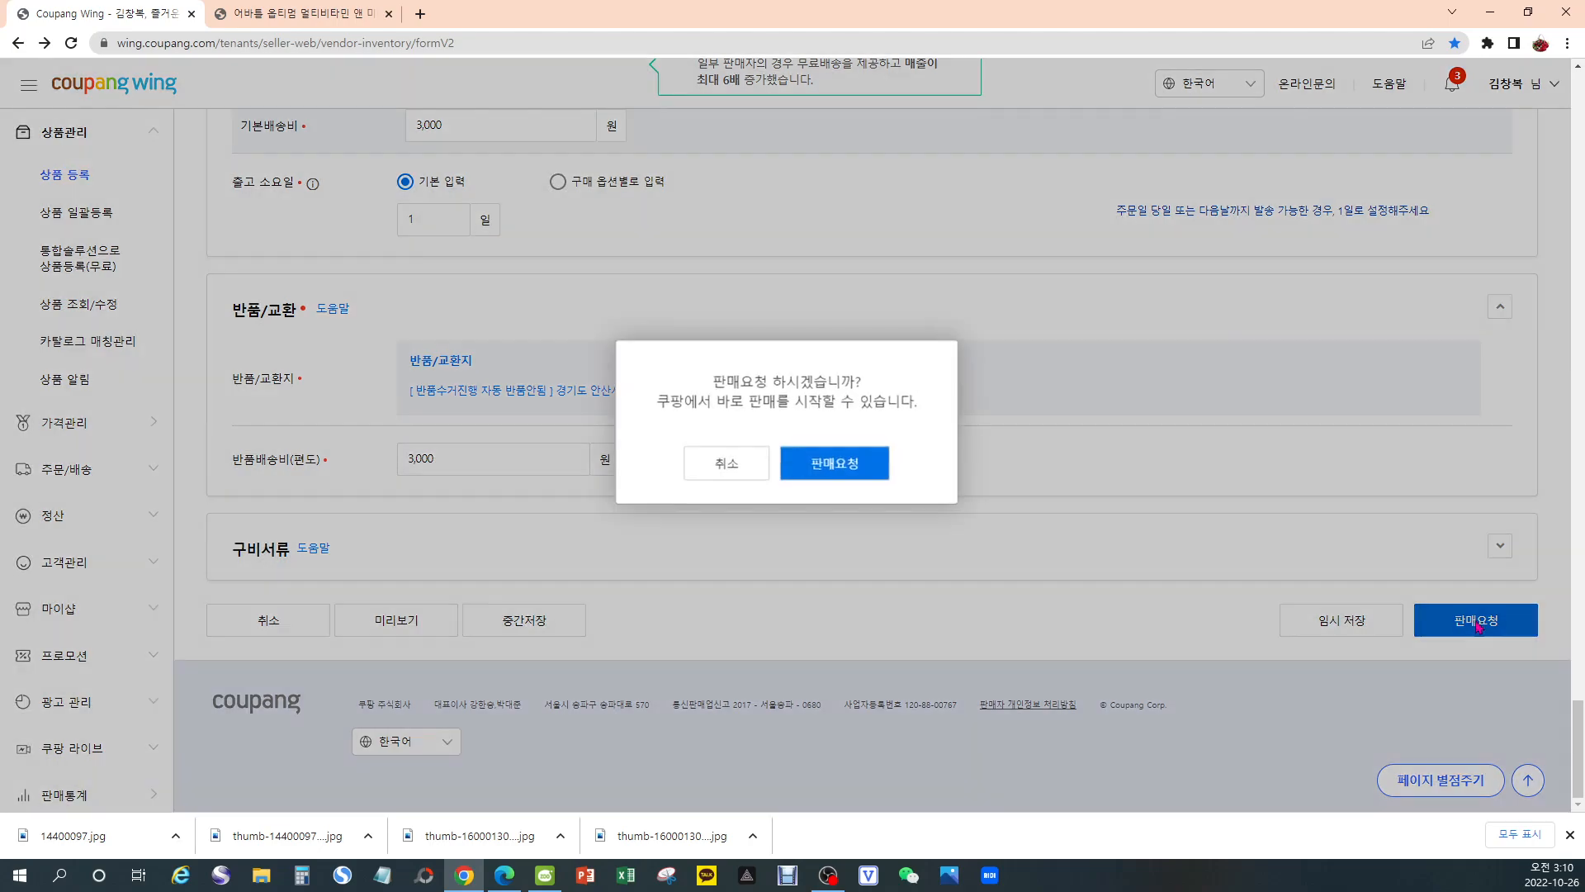
left_click(822, 466)
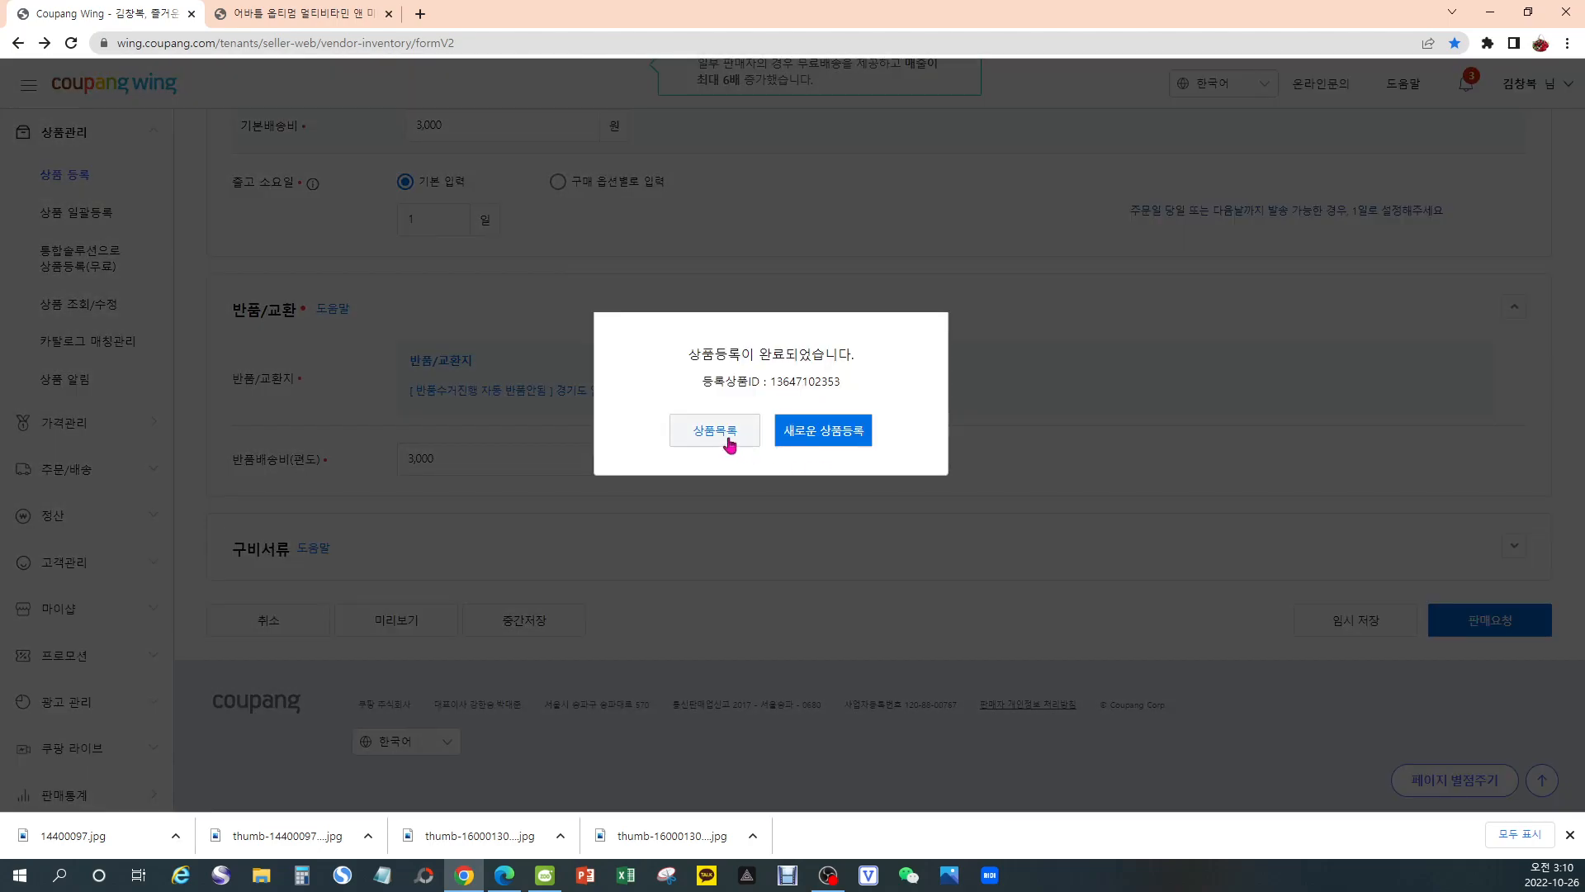
left_click(700, 436)
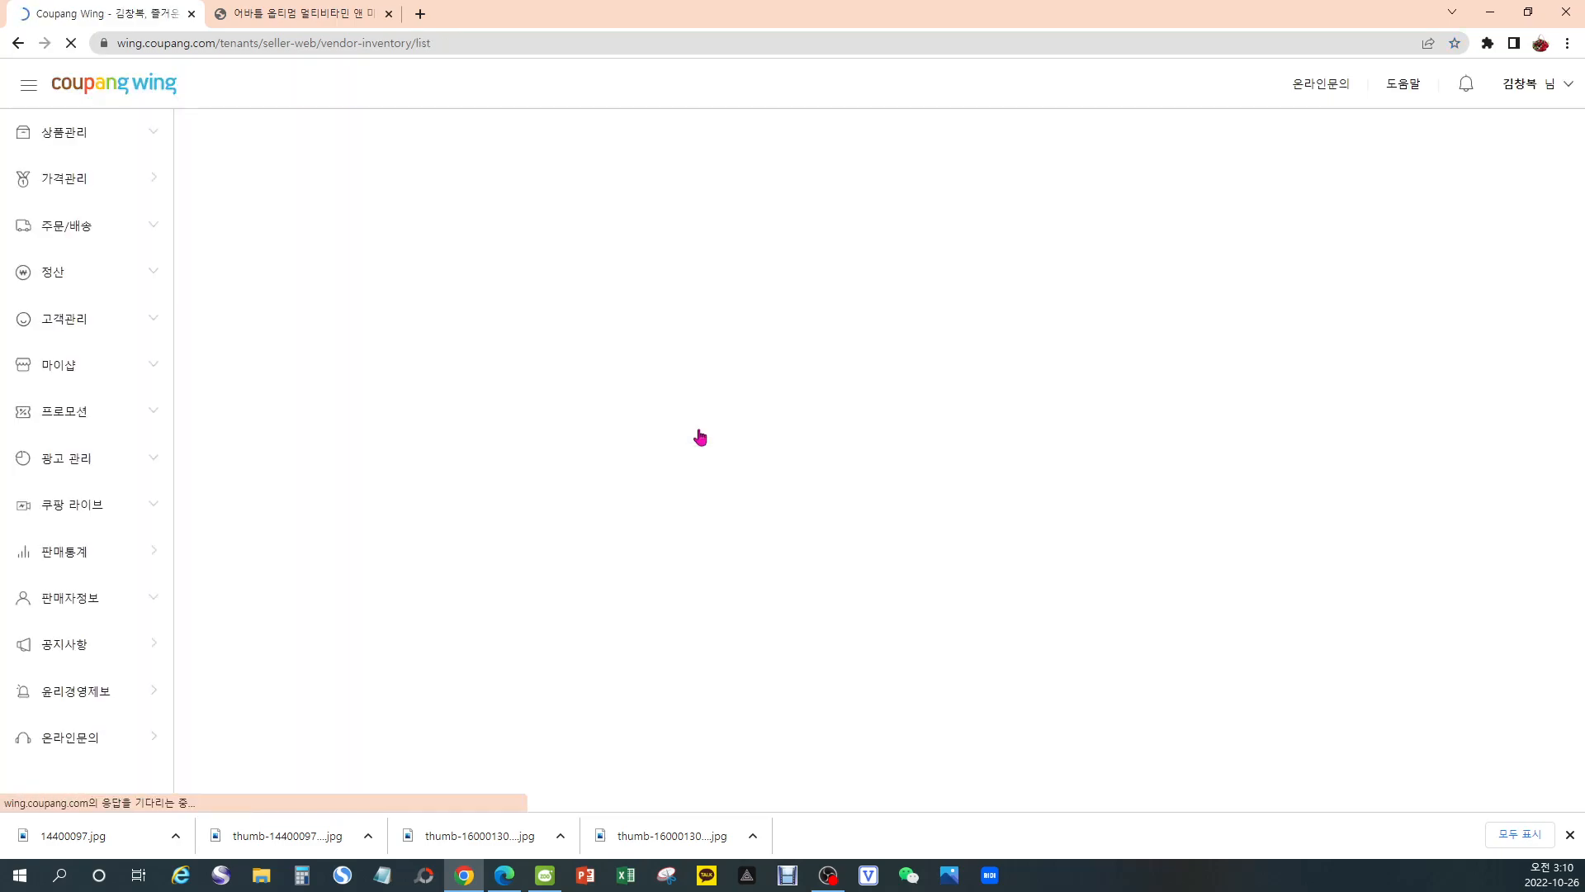
Search the product list, expand the new multivitamin entry, check its public product page and close it
scroll(754, 447, "down", 3)
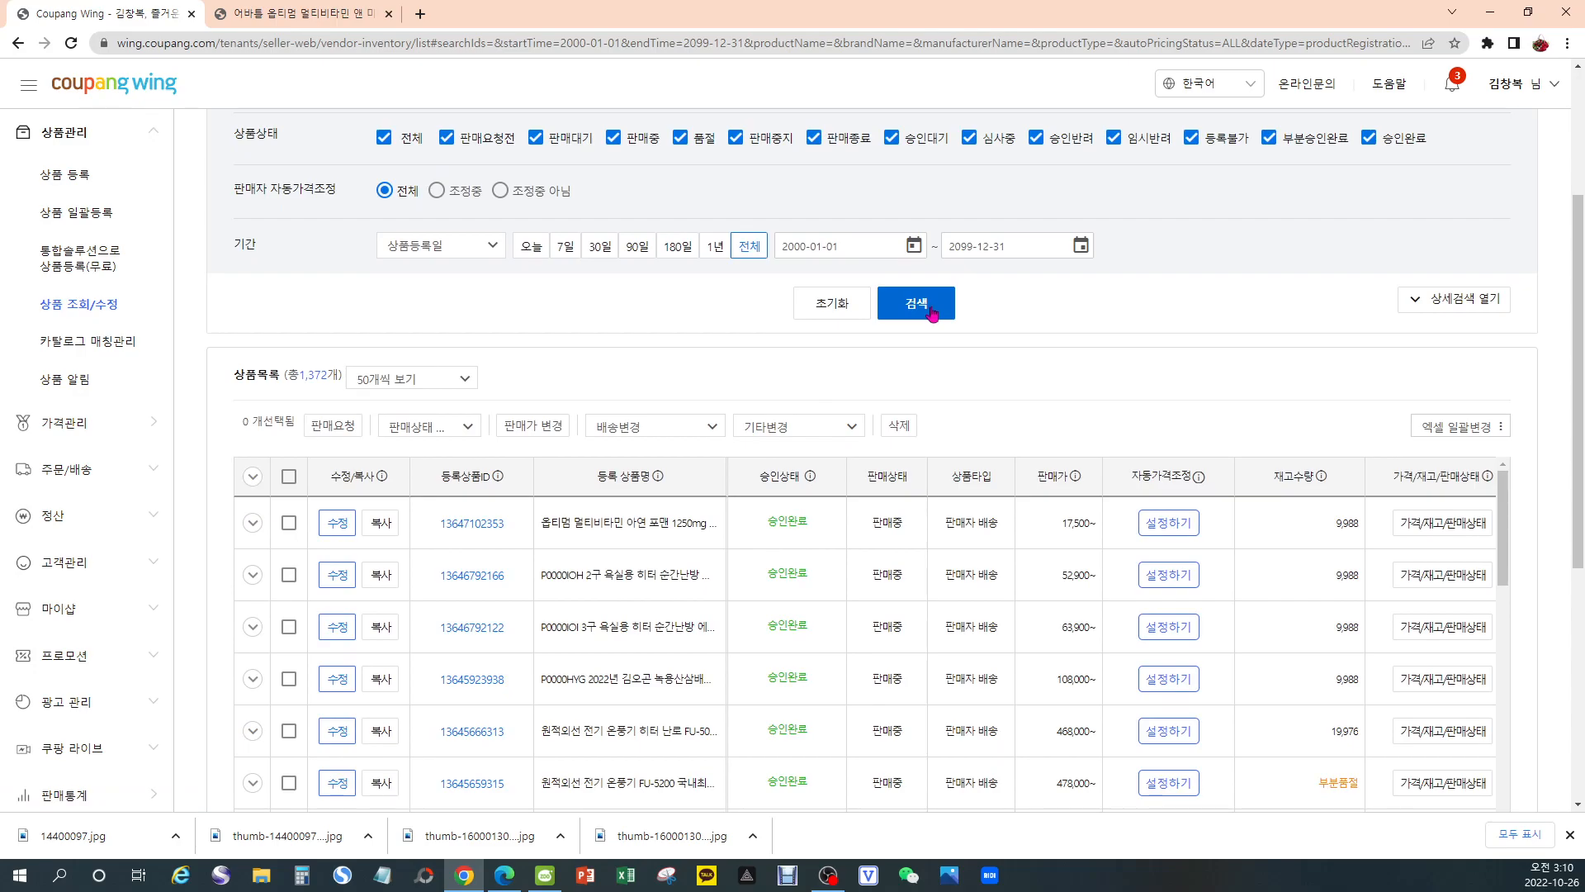
left_click(931, 313)
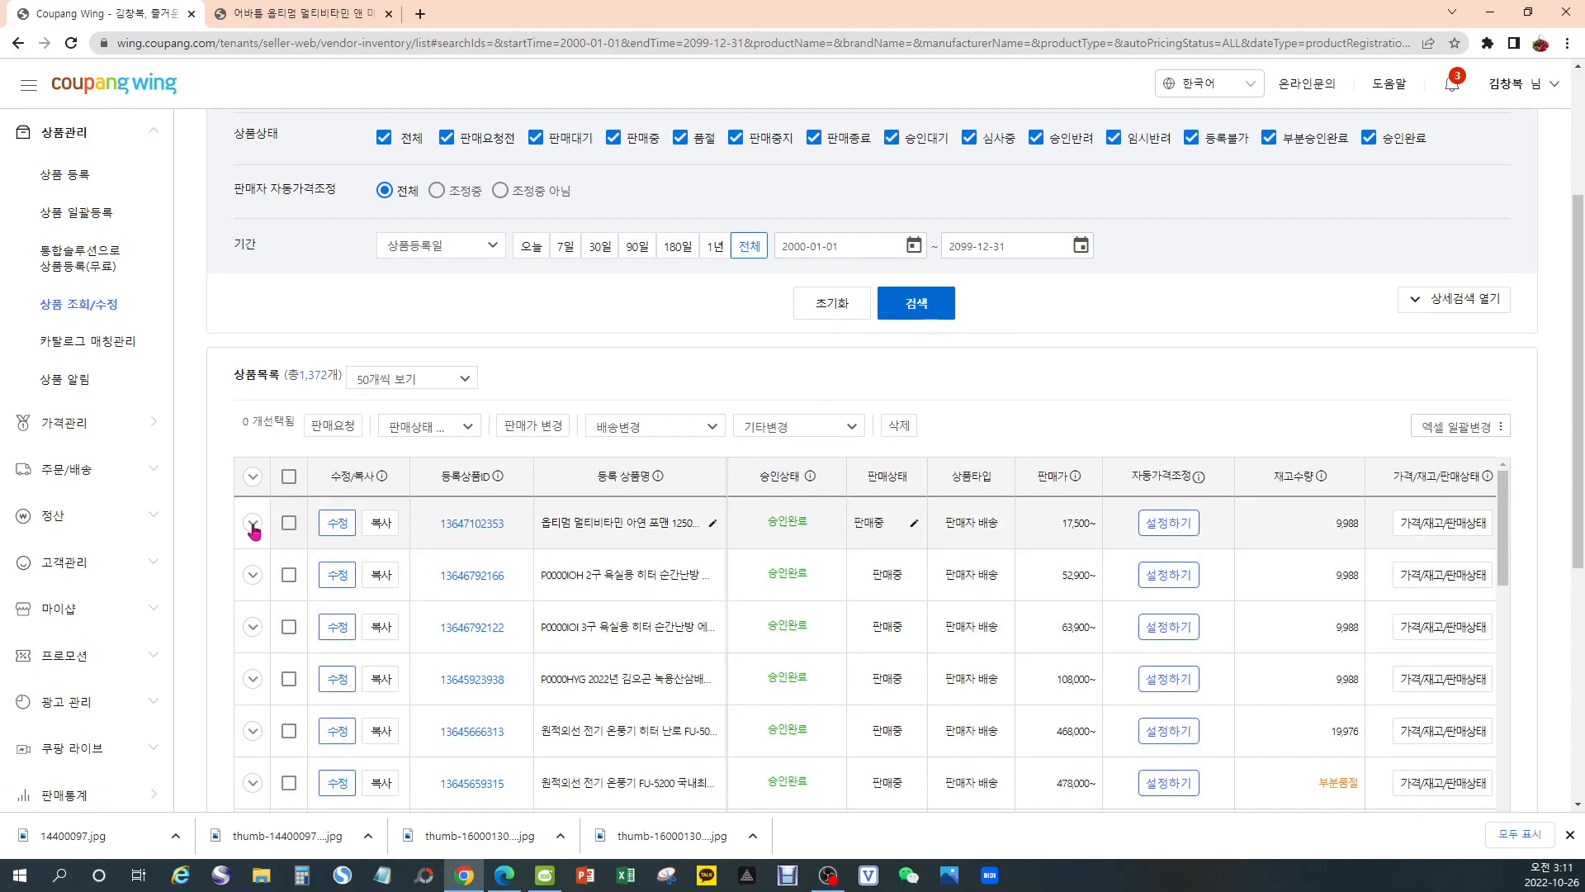
left_click(253, 524)
left_click(358, 621)
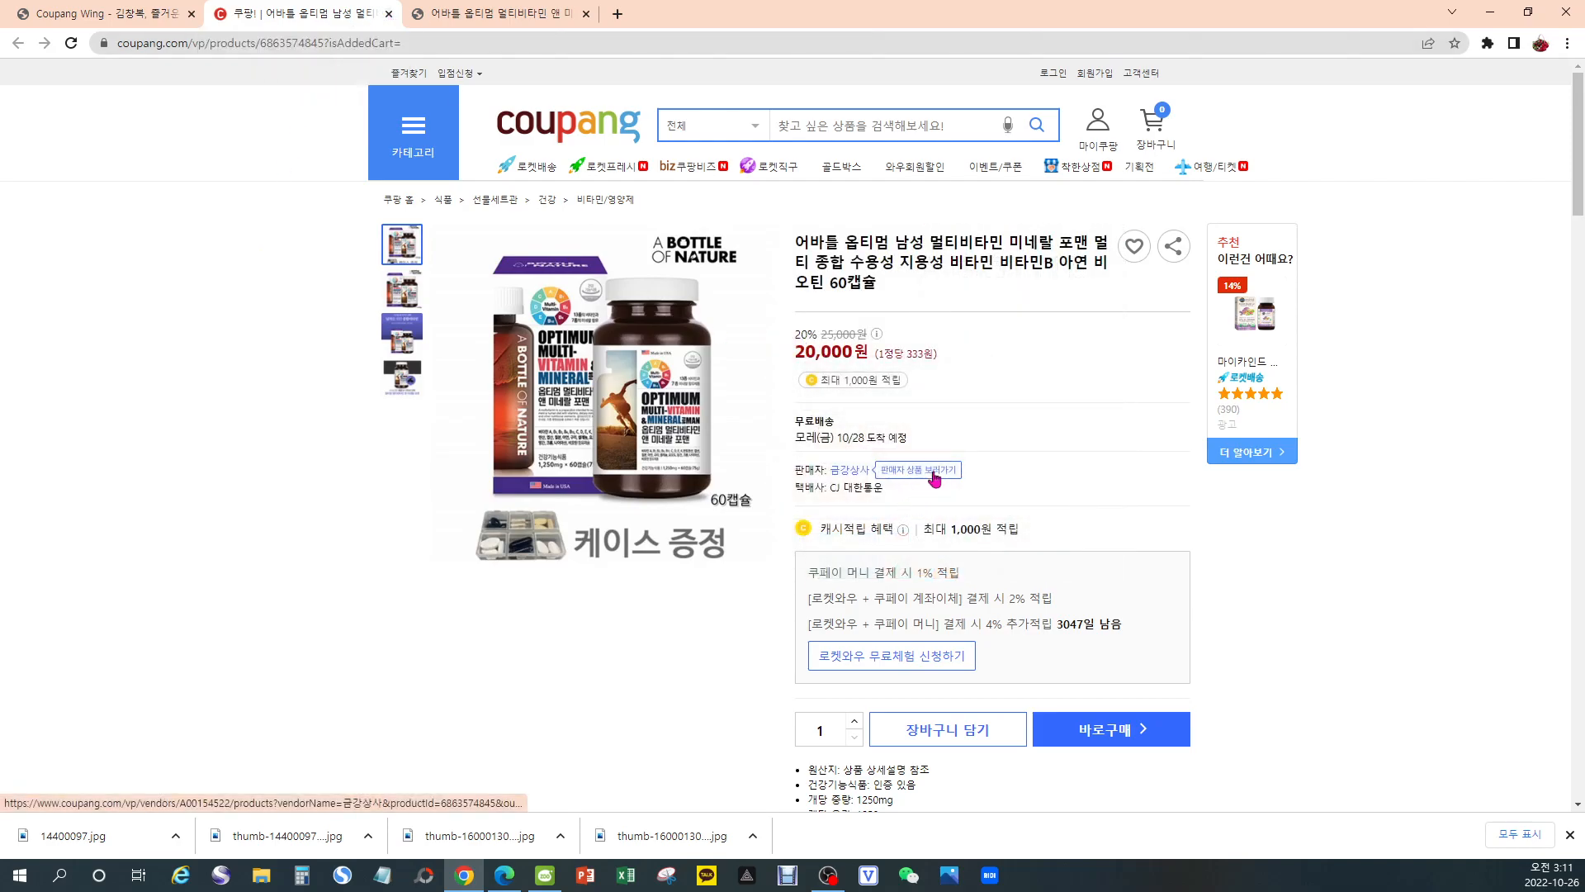
left_click(389, 14)
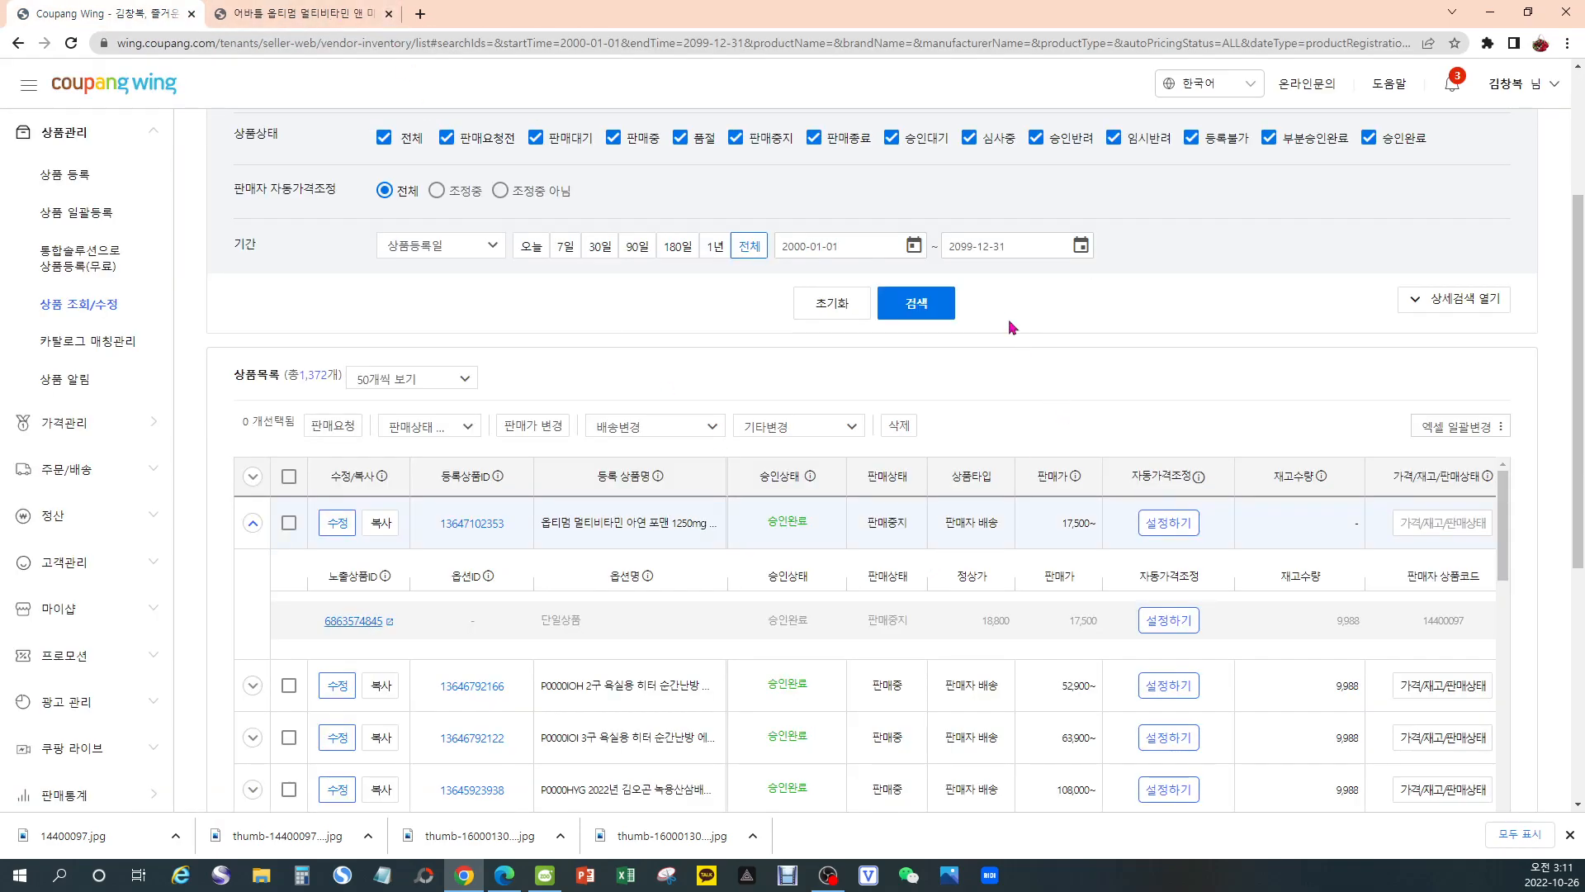
Refresh the product list, expand the P0000IOH 2구 욕실용 히터 entry, view its public product page and close it
left_click(911, 310)
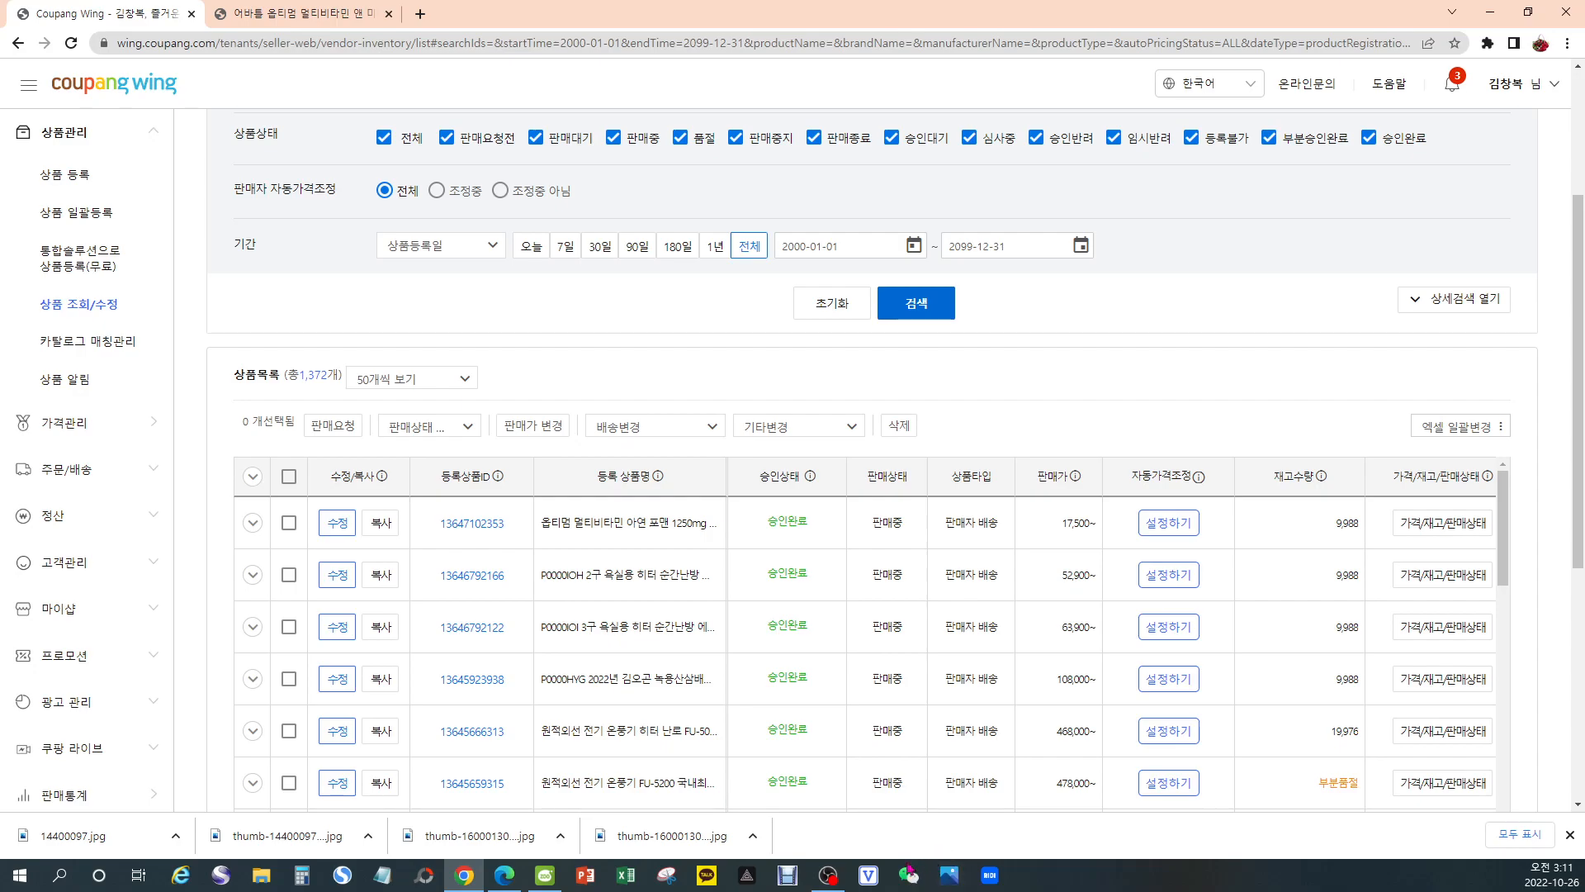
left_click(253, 576)
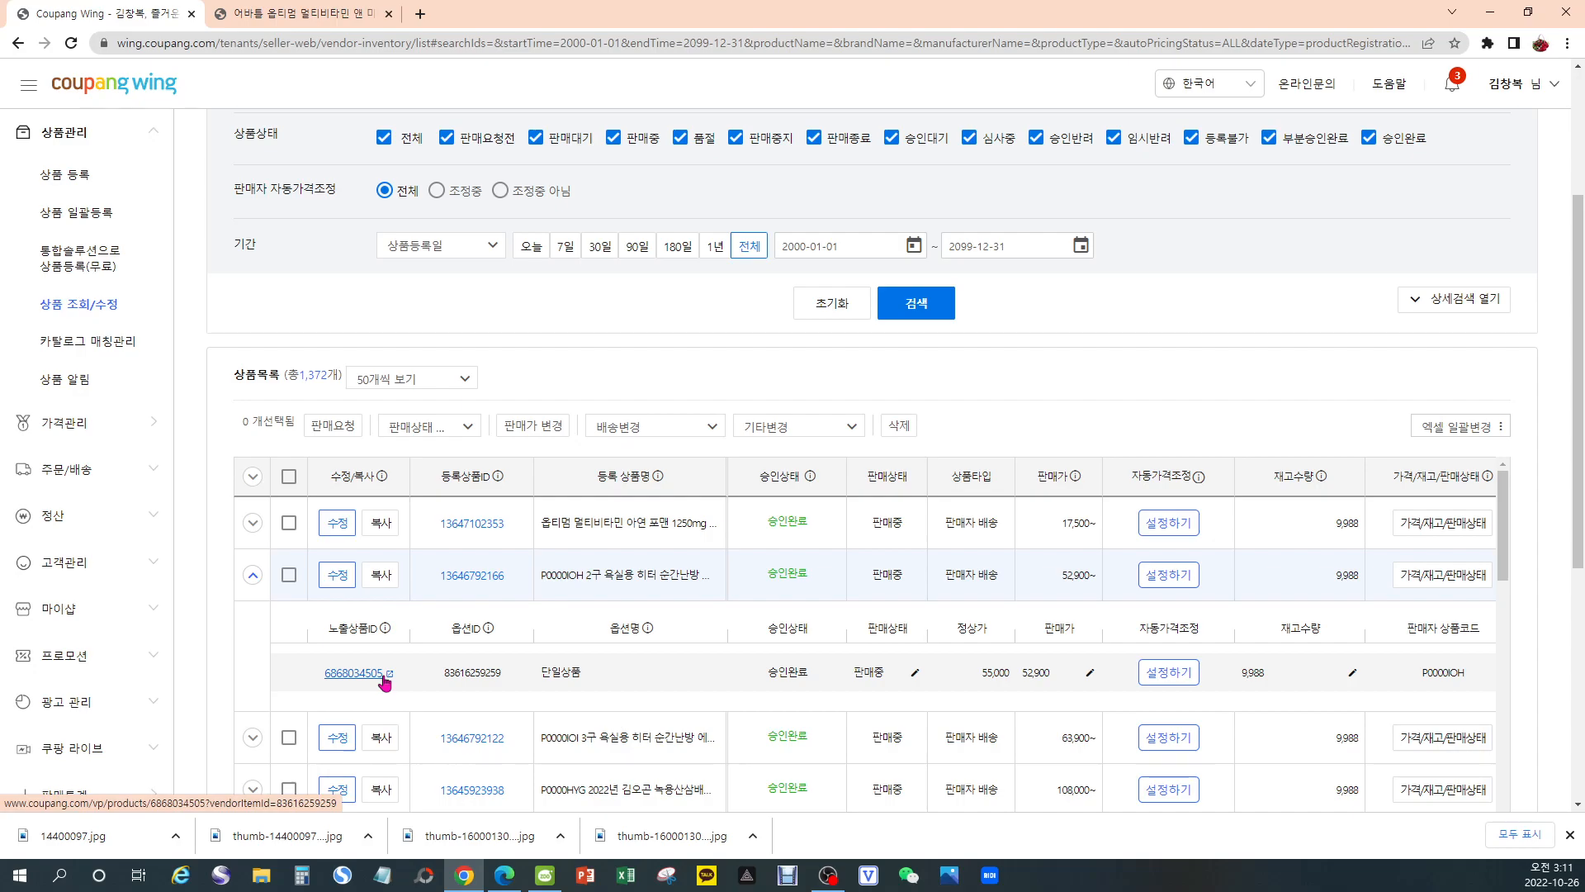
left_click(383, 673)
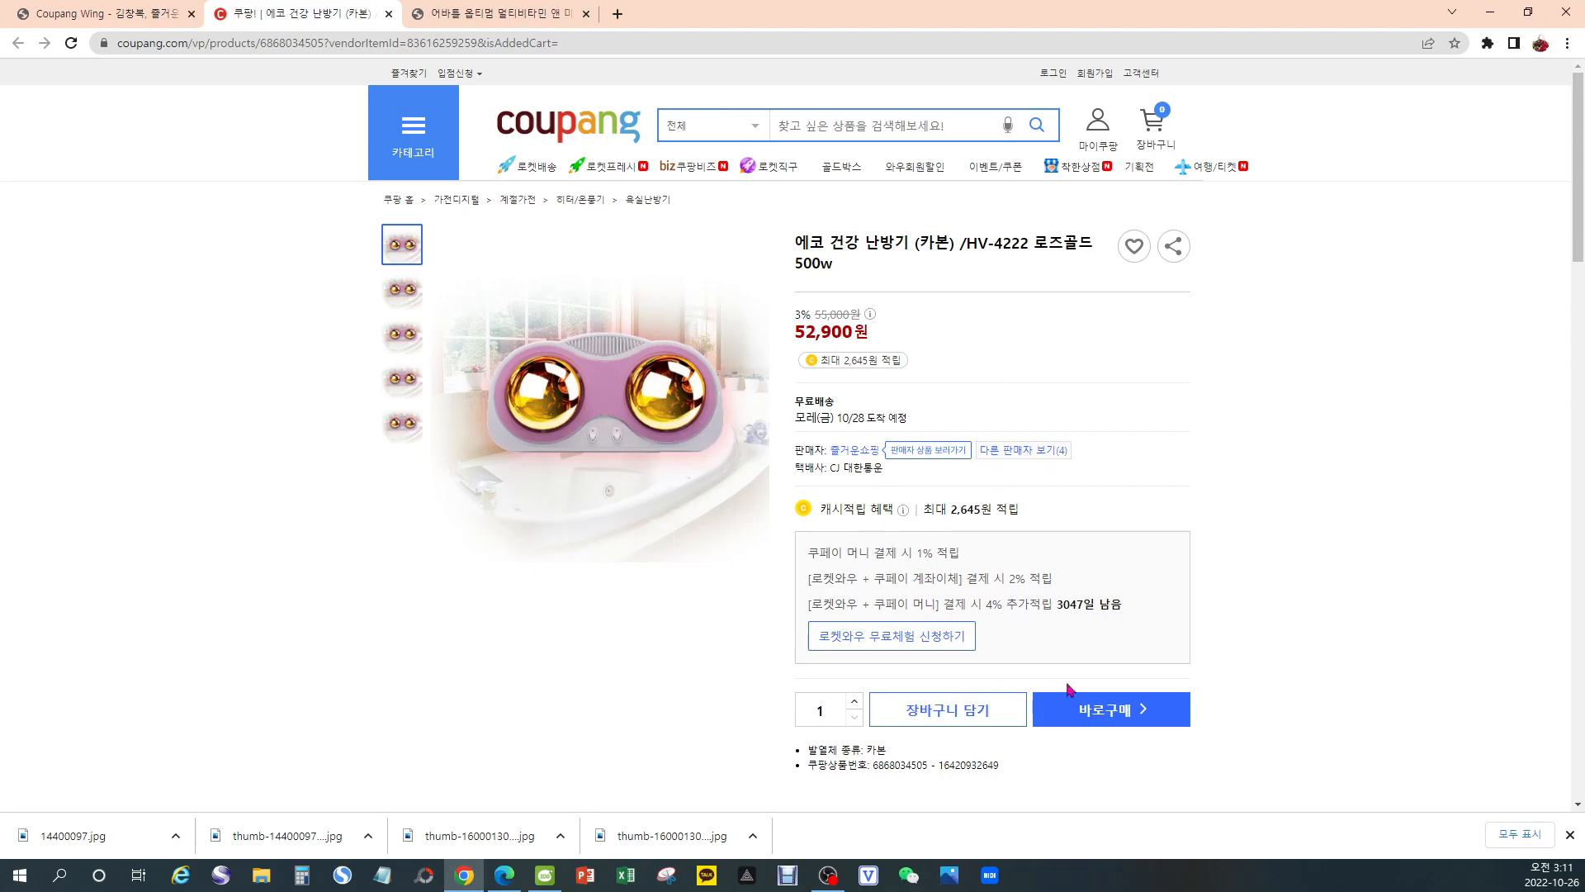
scroll(1069, 689, "down", 10)
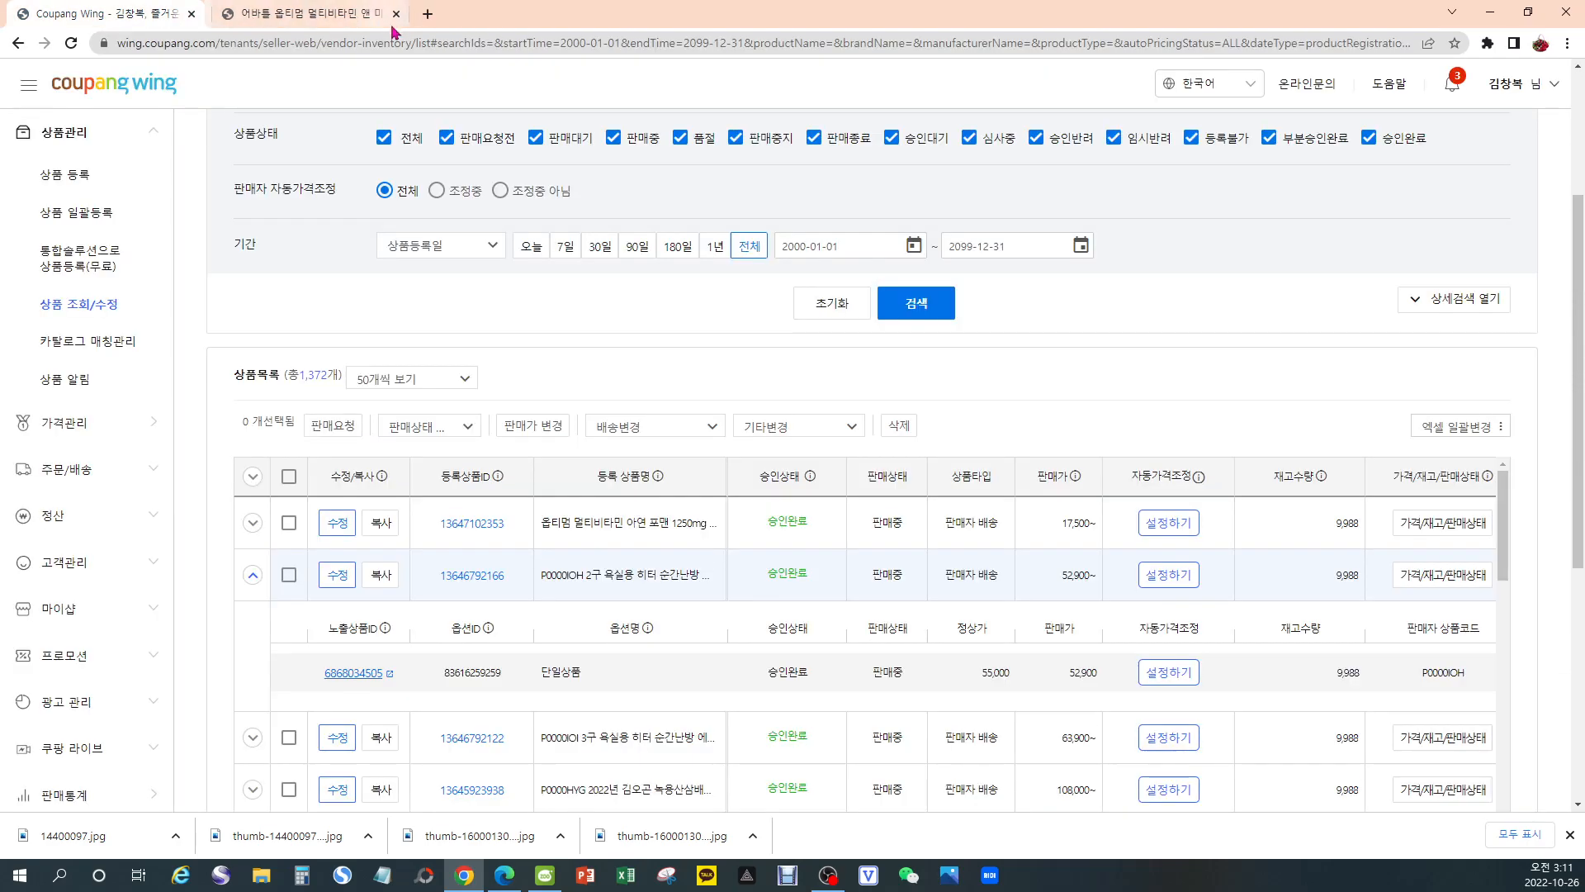
left_click(388, 14)
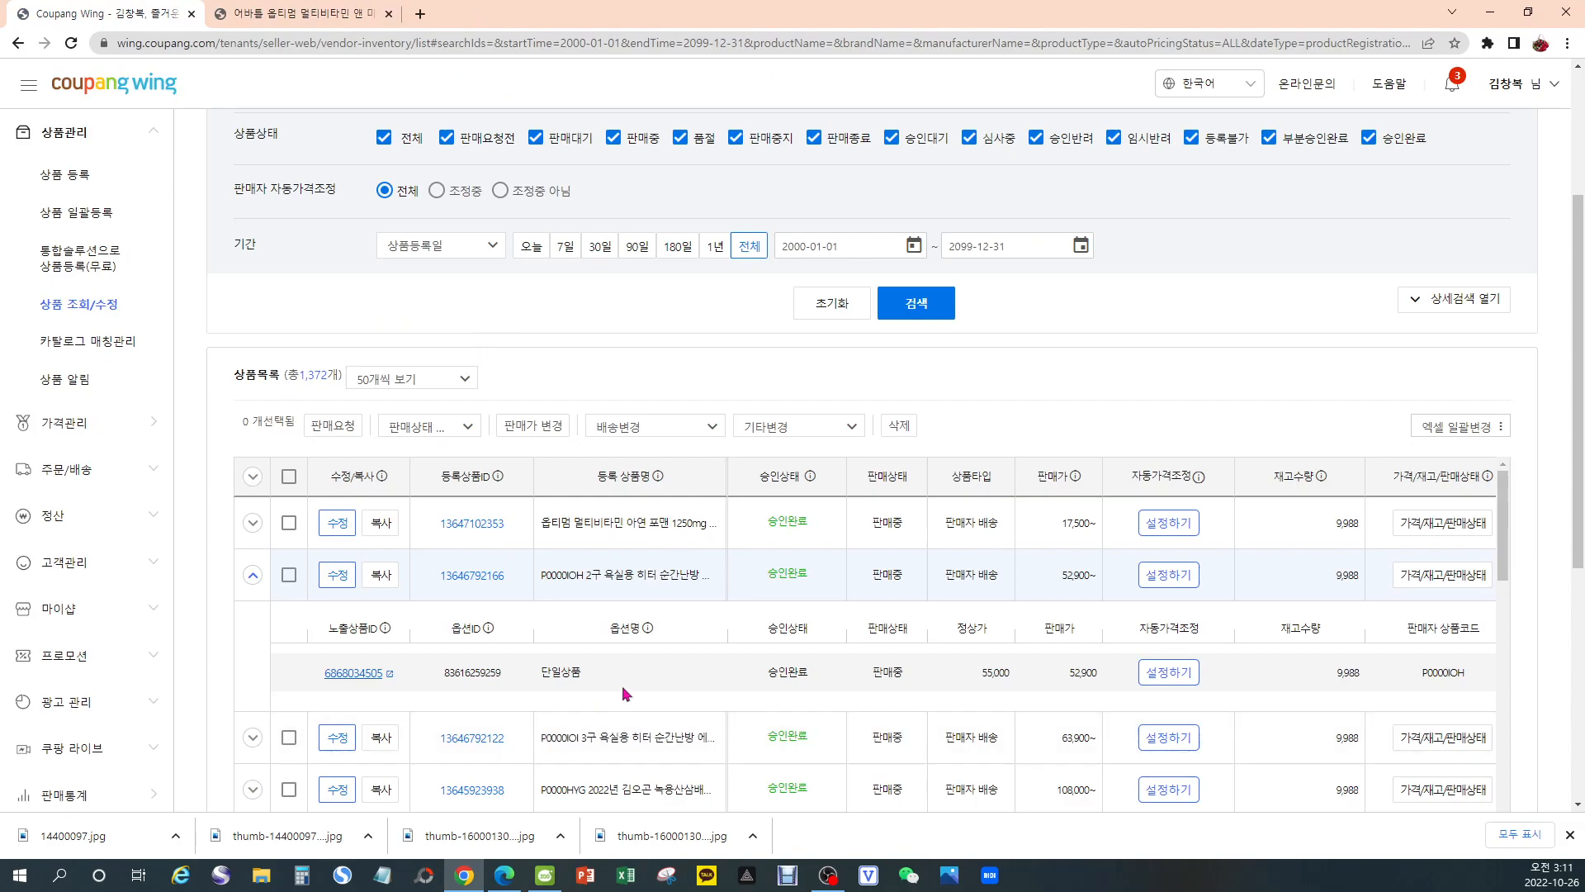
Refresh the product list again, expand the new multivitamin entry and open its 노출상품ID page on Coupang
left_click(921, 317)
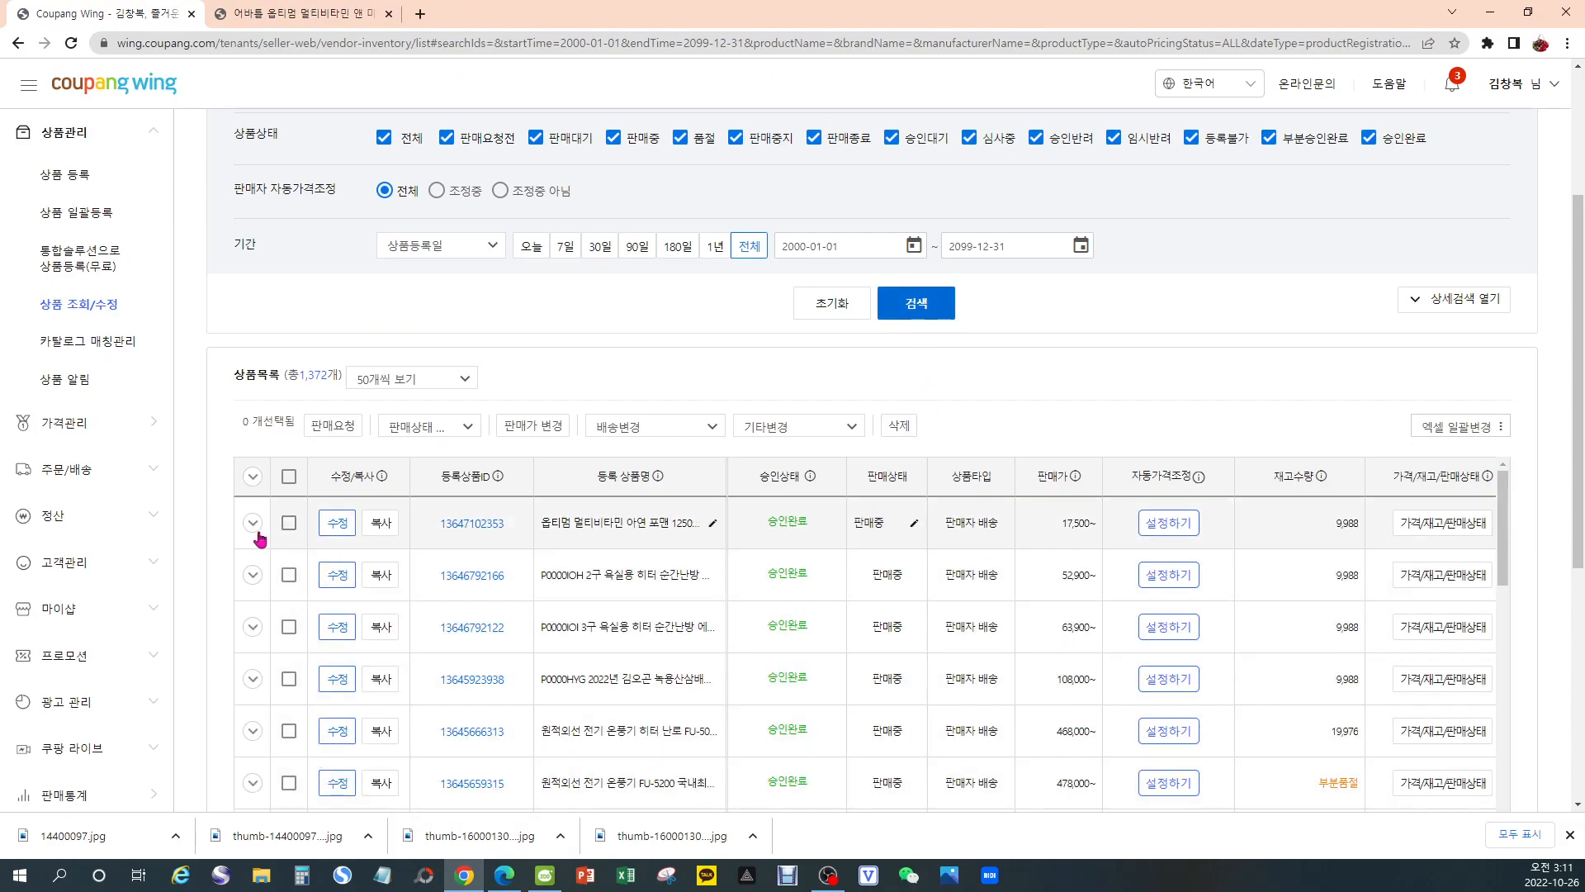
left_click(252, 524)
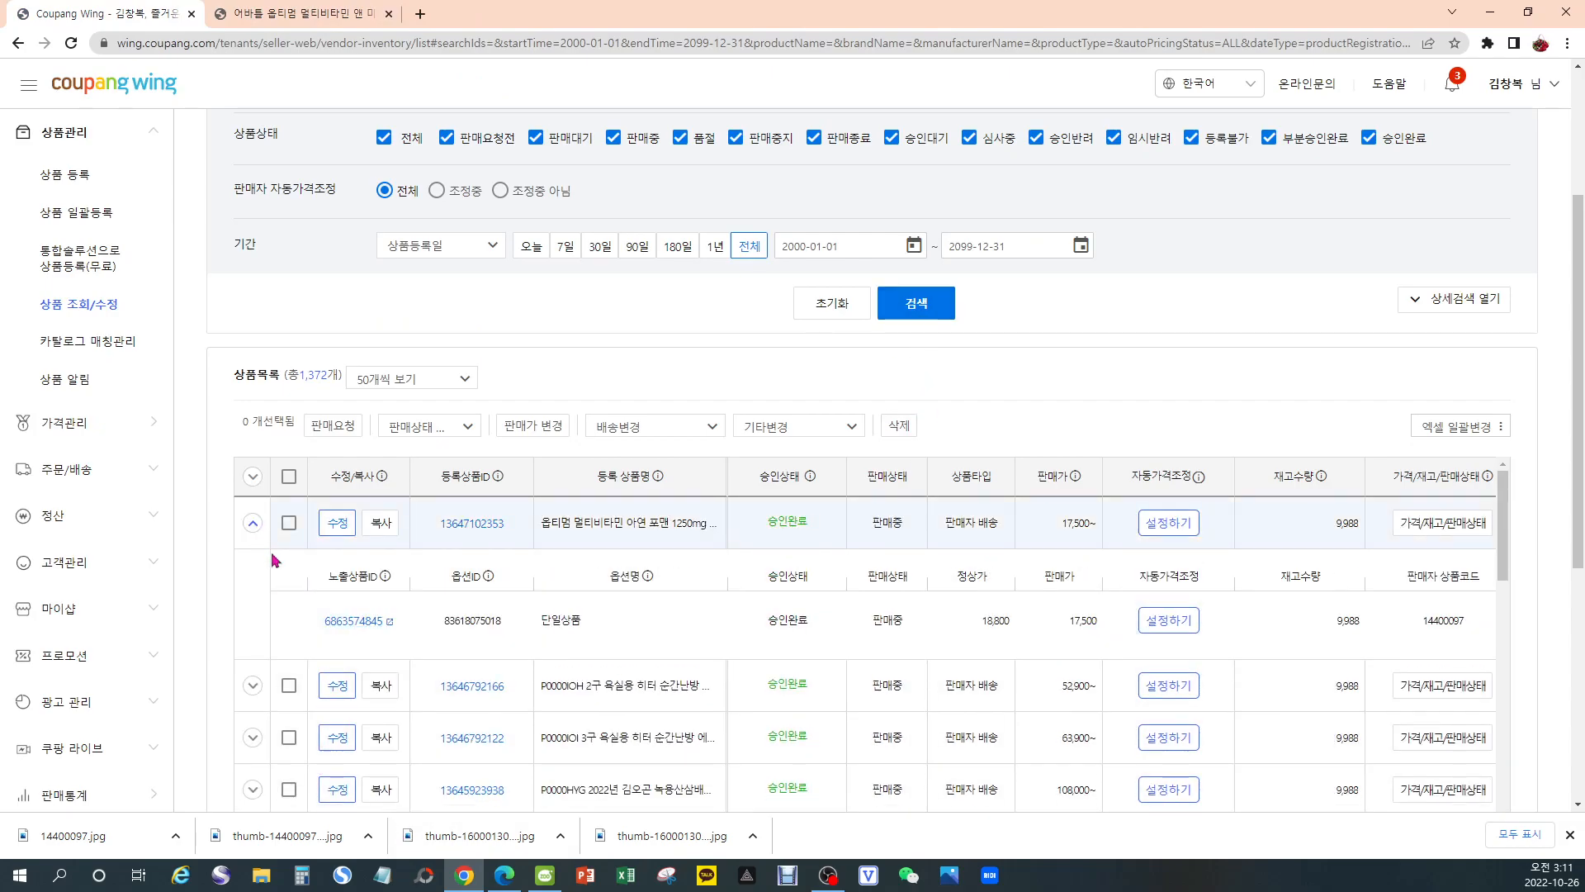
left_click(914, 307)
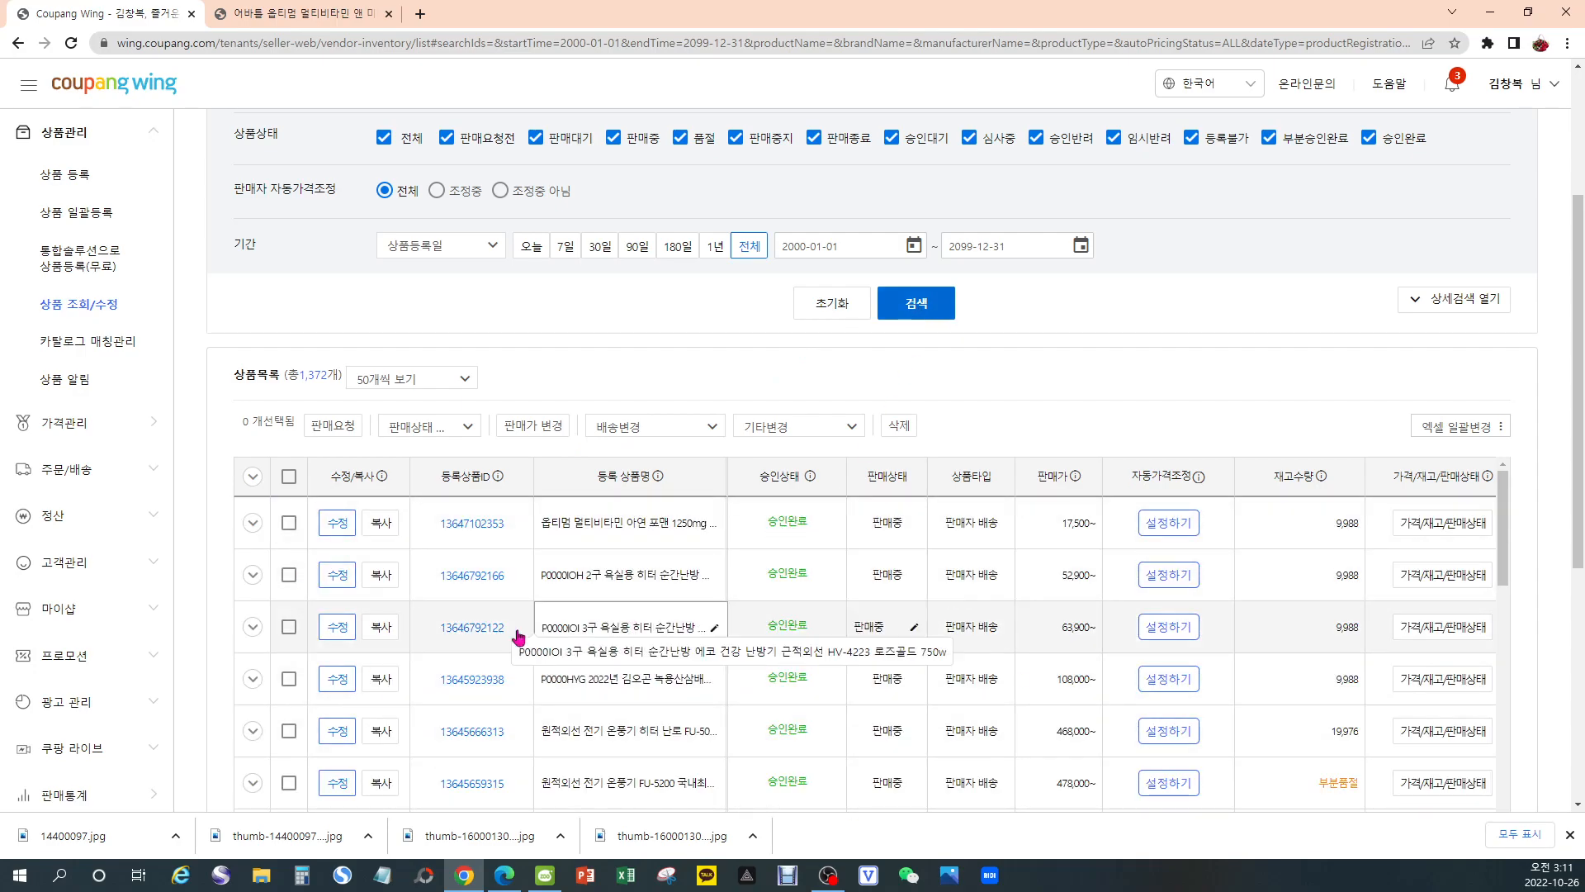
left_click(252, 527)
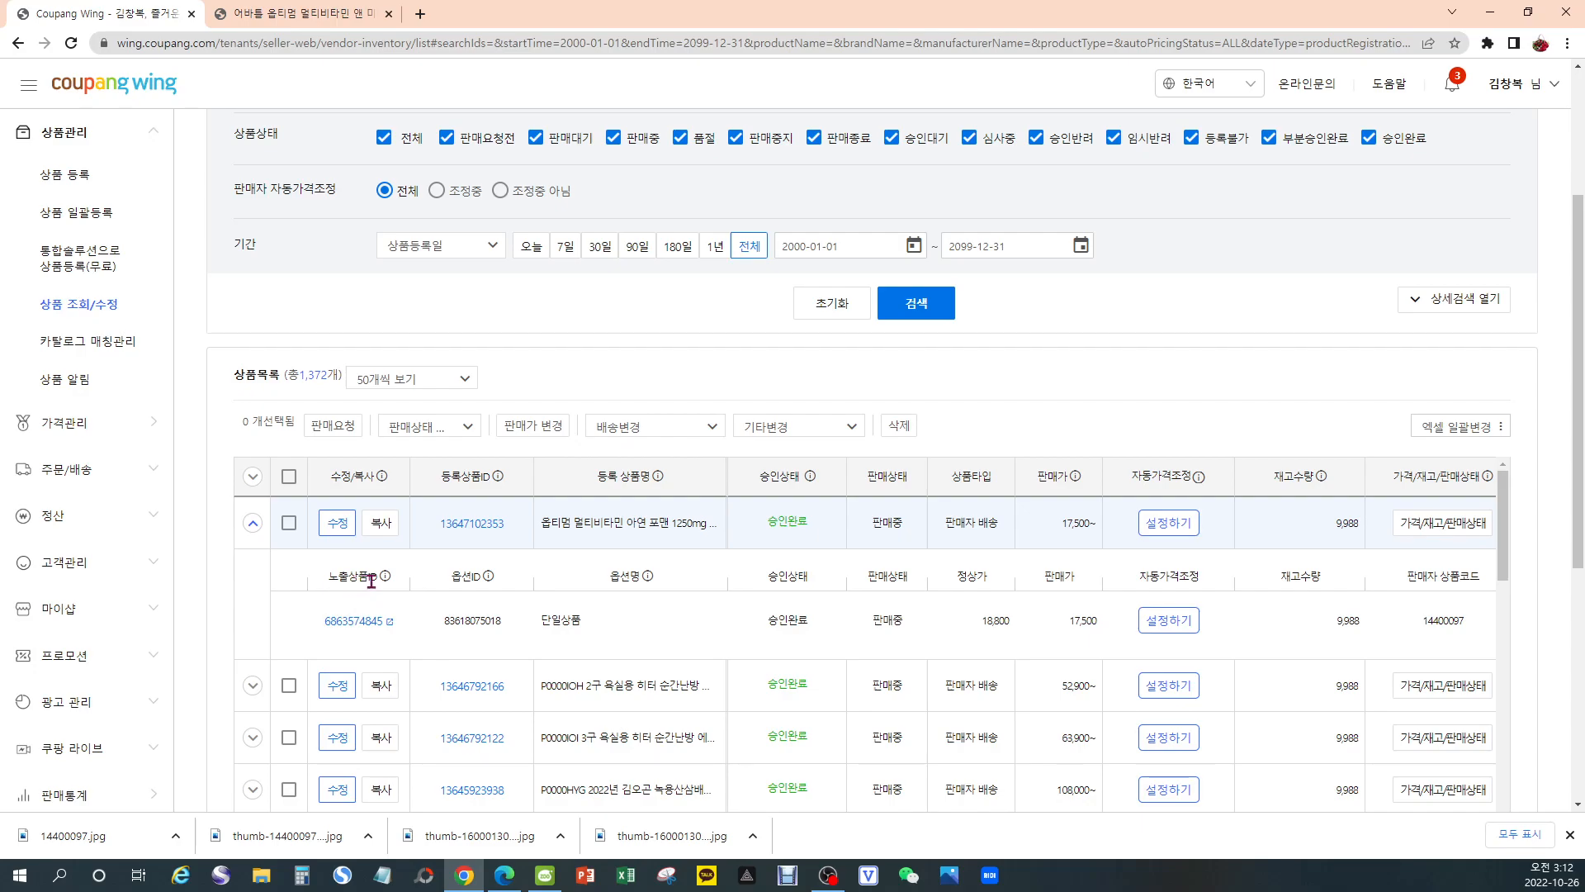
left_click(390, 624)
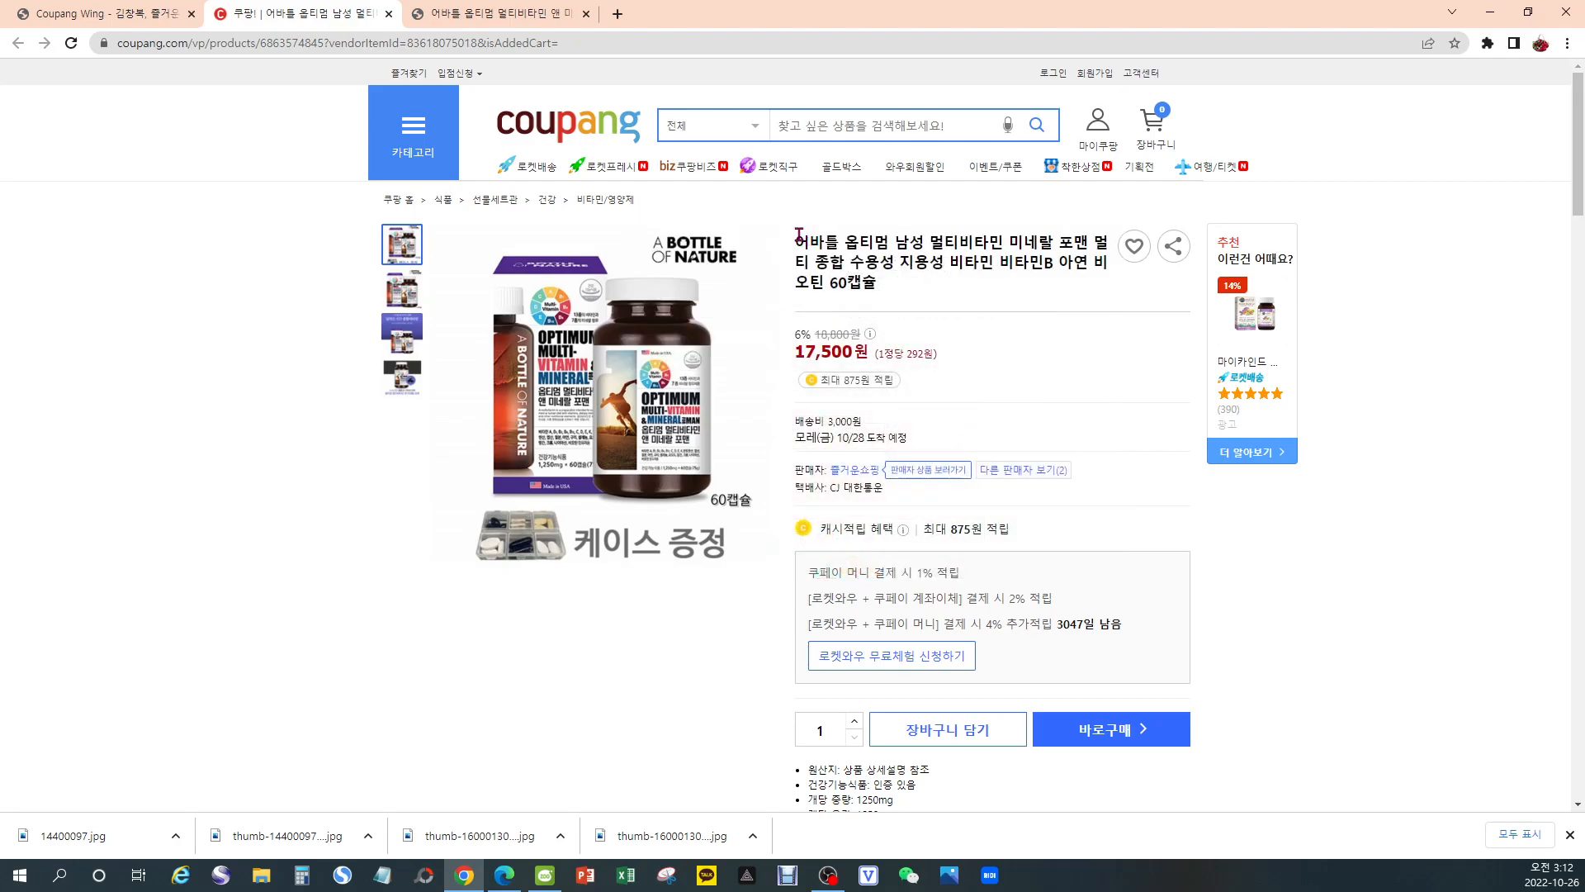
Check the multivitamin's product name, compare the offers of its other sellers and close the comparison
left_click_drag(799, 235, 913, 293)
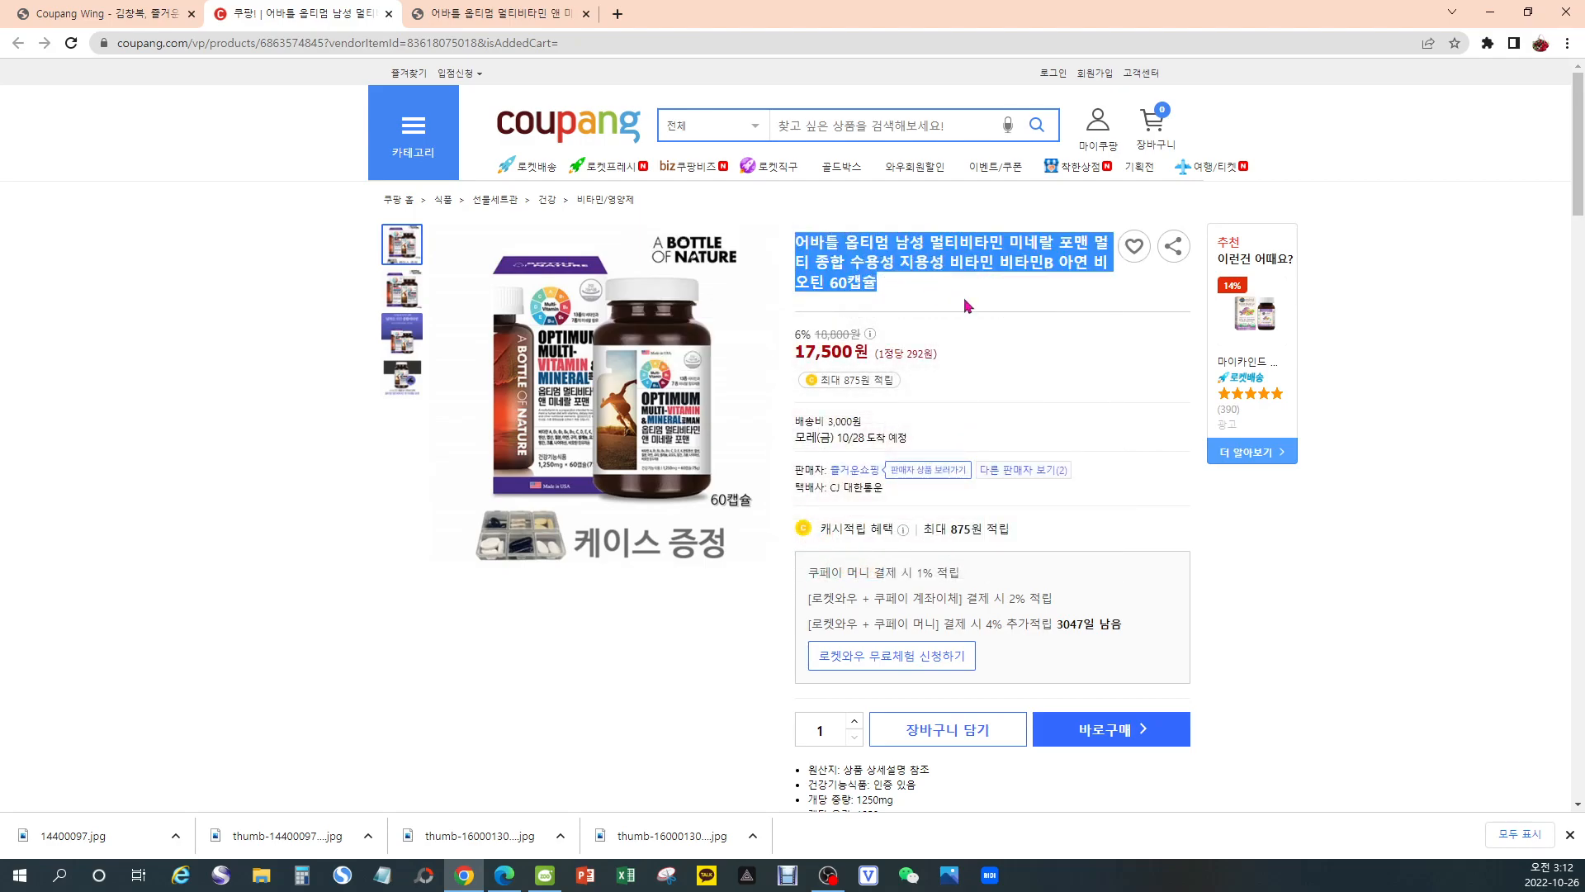
left_click(989, 298)
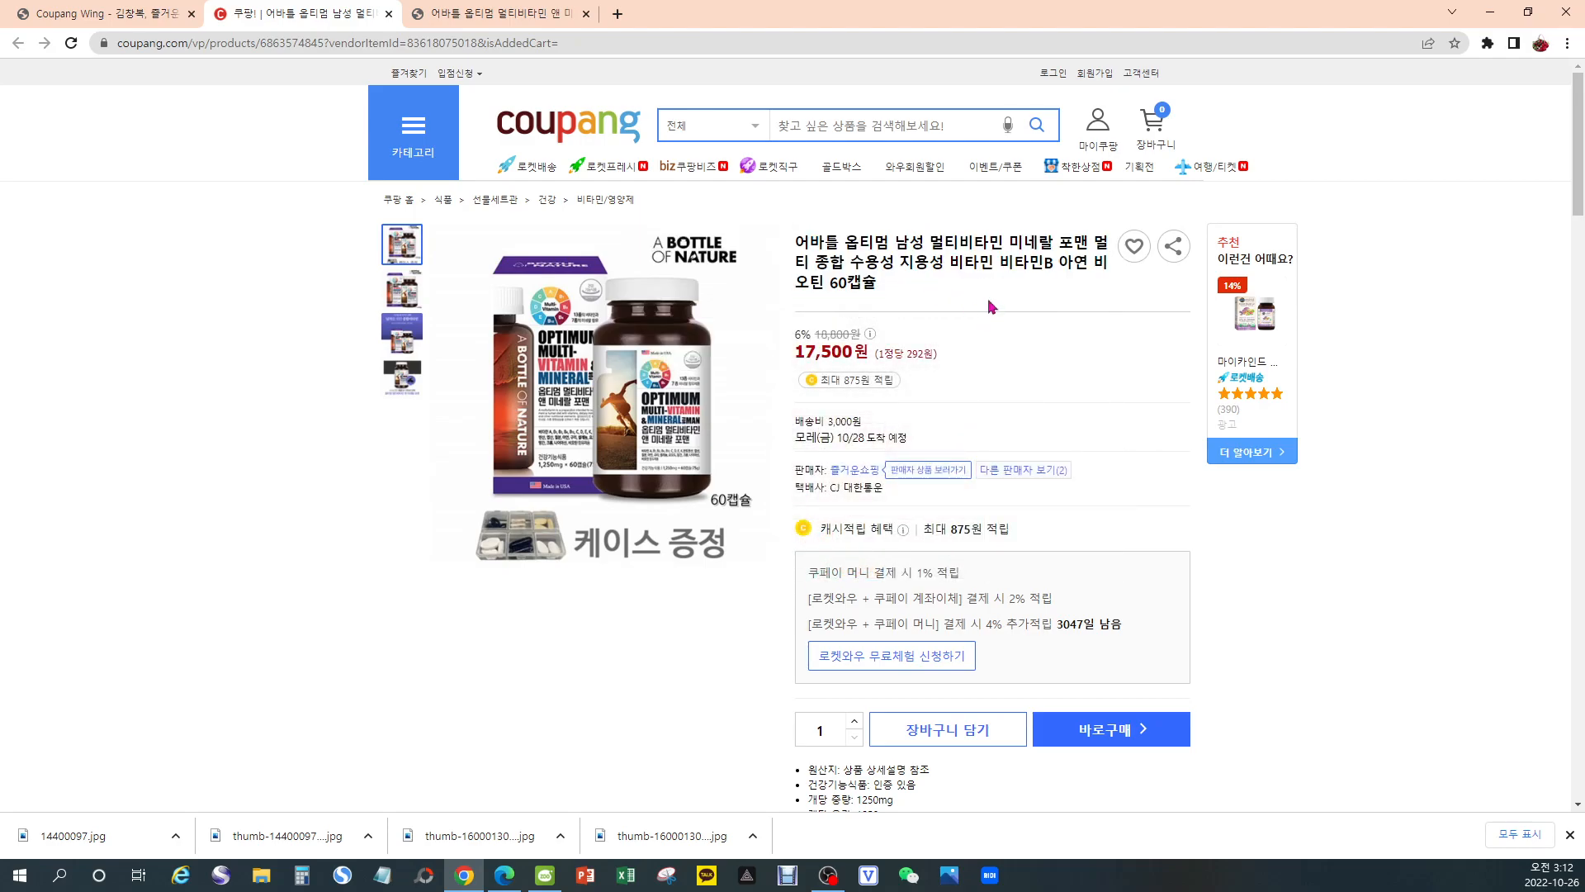
left_click(1025, 472)
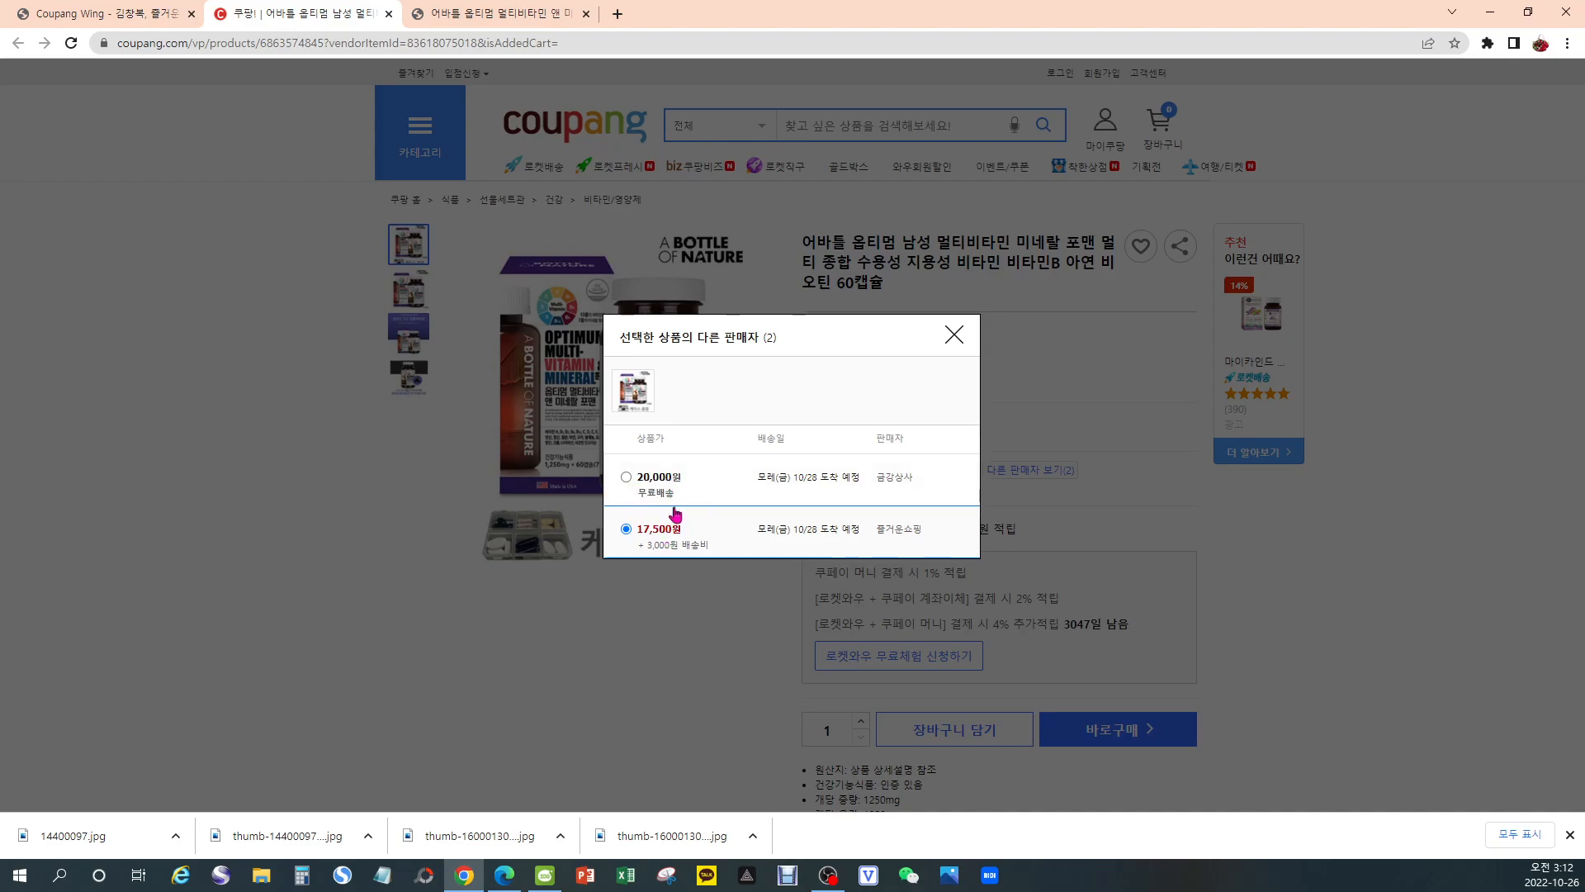
left_click(958, 340)
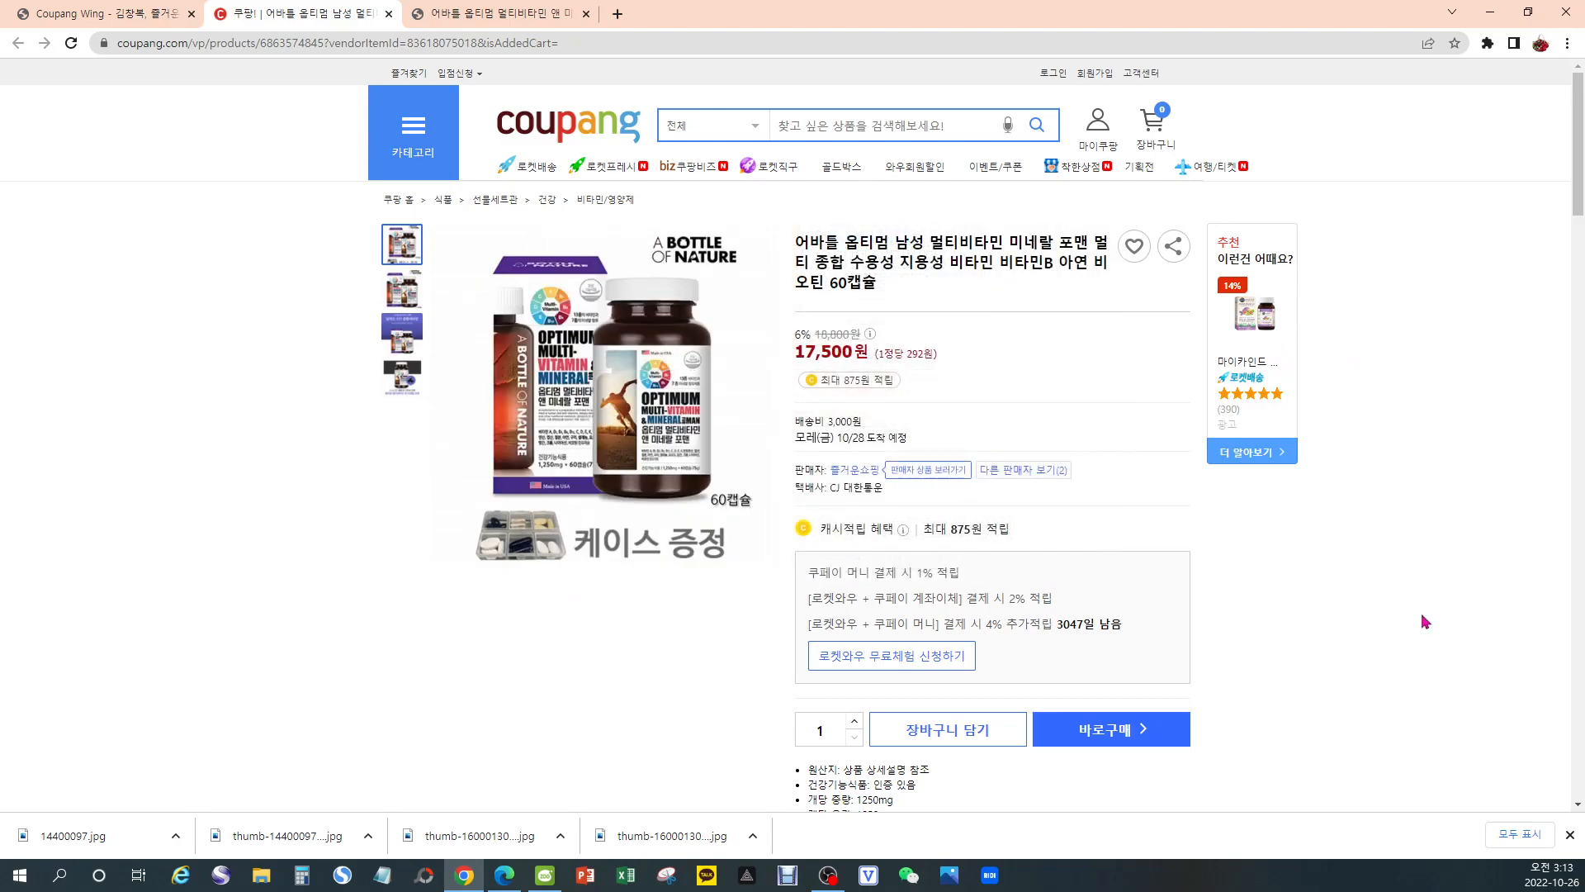
Look through the multivitamin's 상품상세 section and return to check its product name and sale price
scroll(1330, 638, "down", 15)
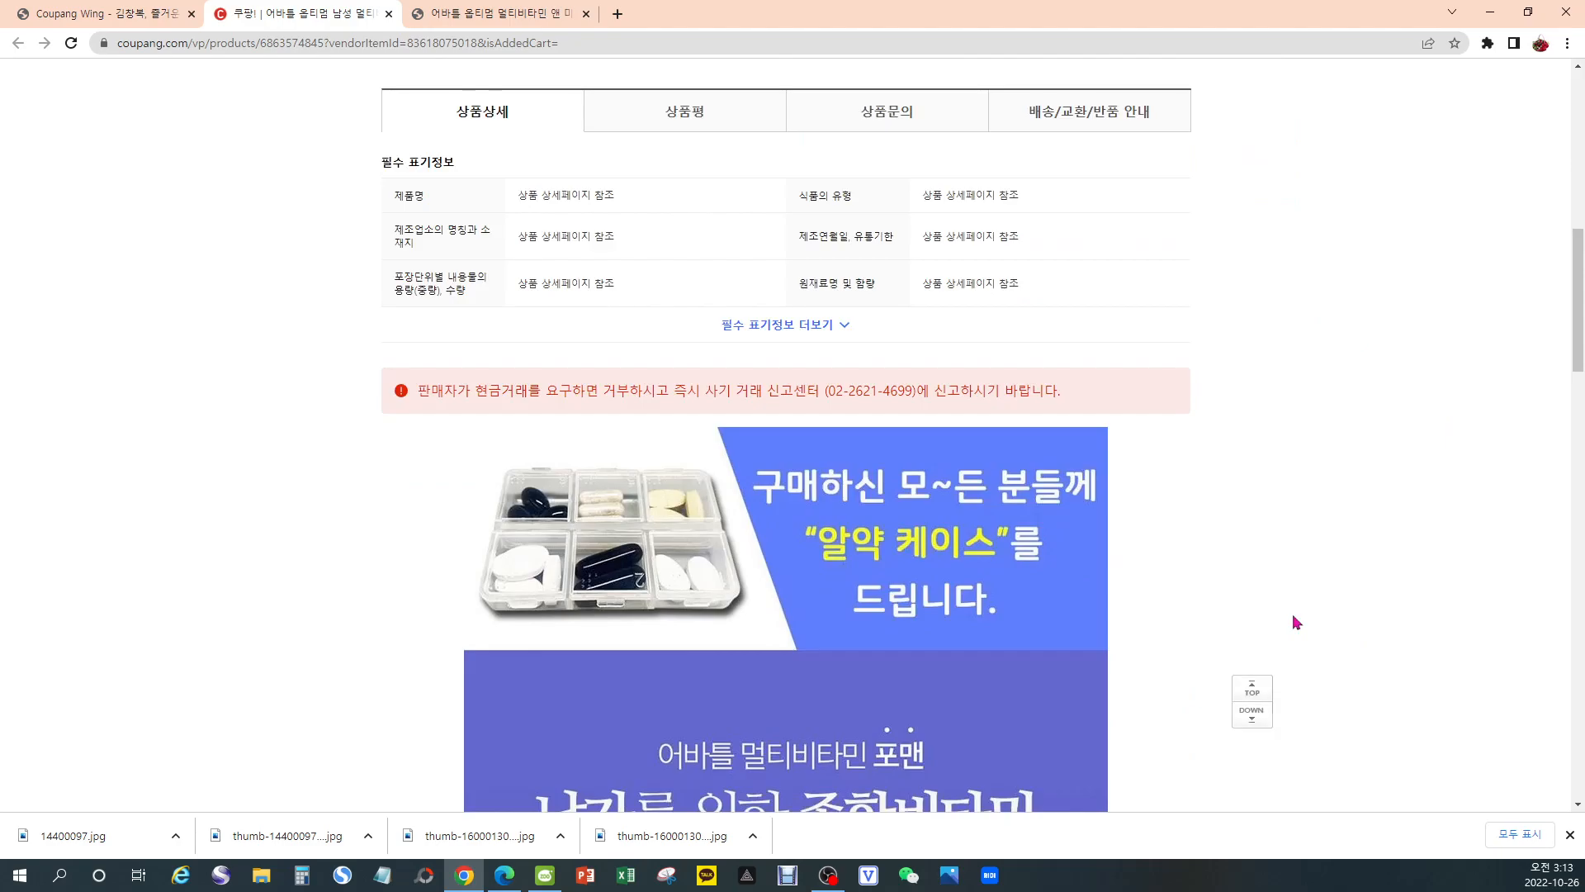
scroll(1292, 618, "down", 20)
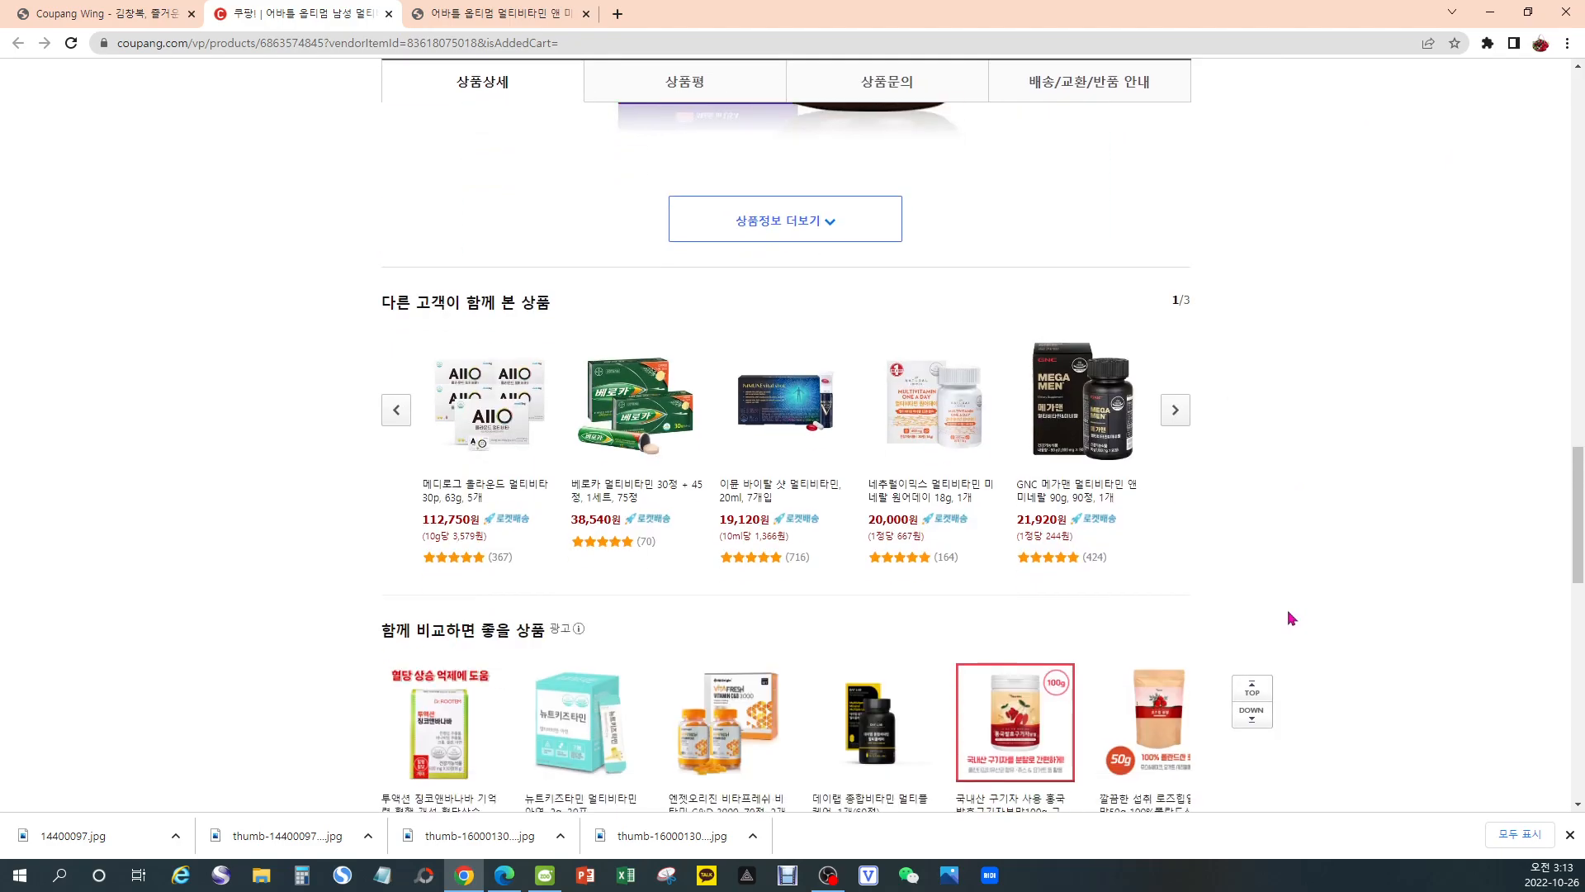
scroll(1286, 607, "up", 20)
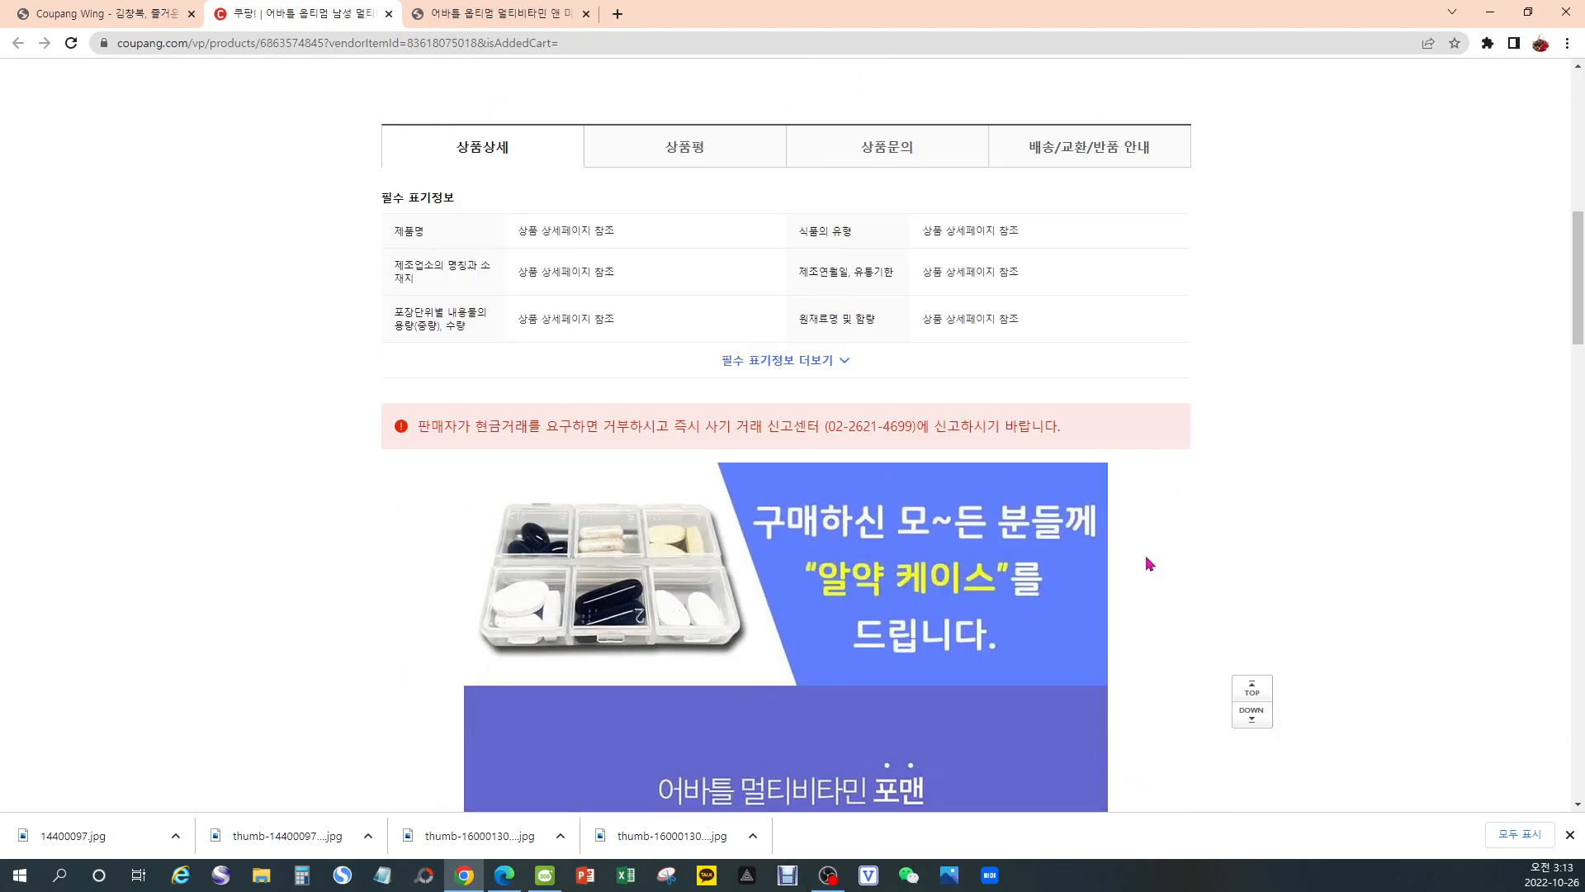
scroll(1146, 558, "up", 3)
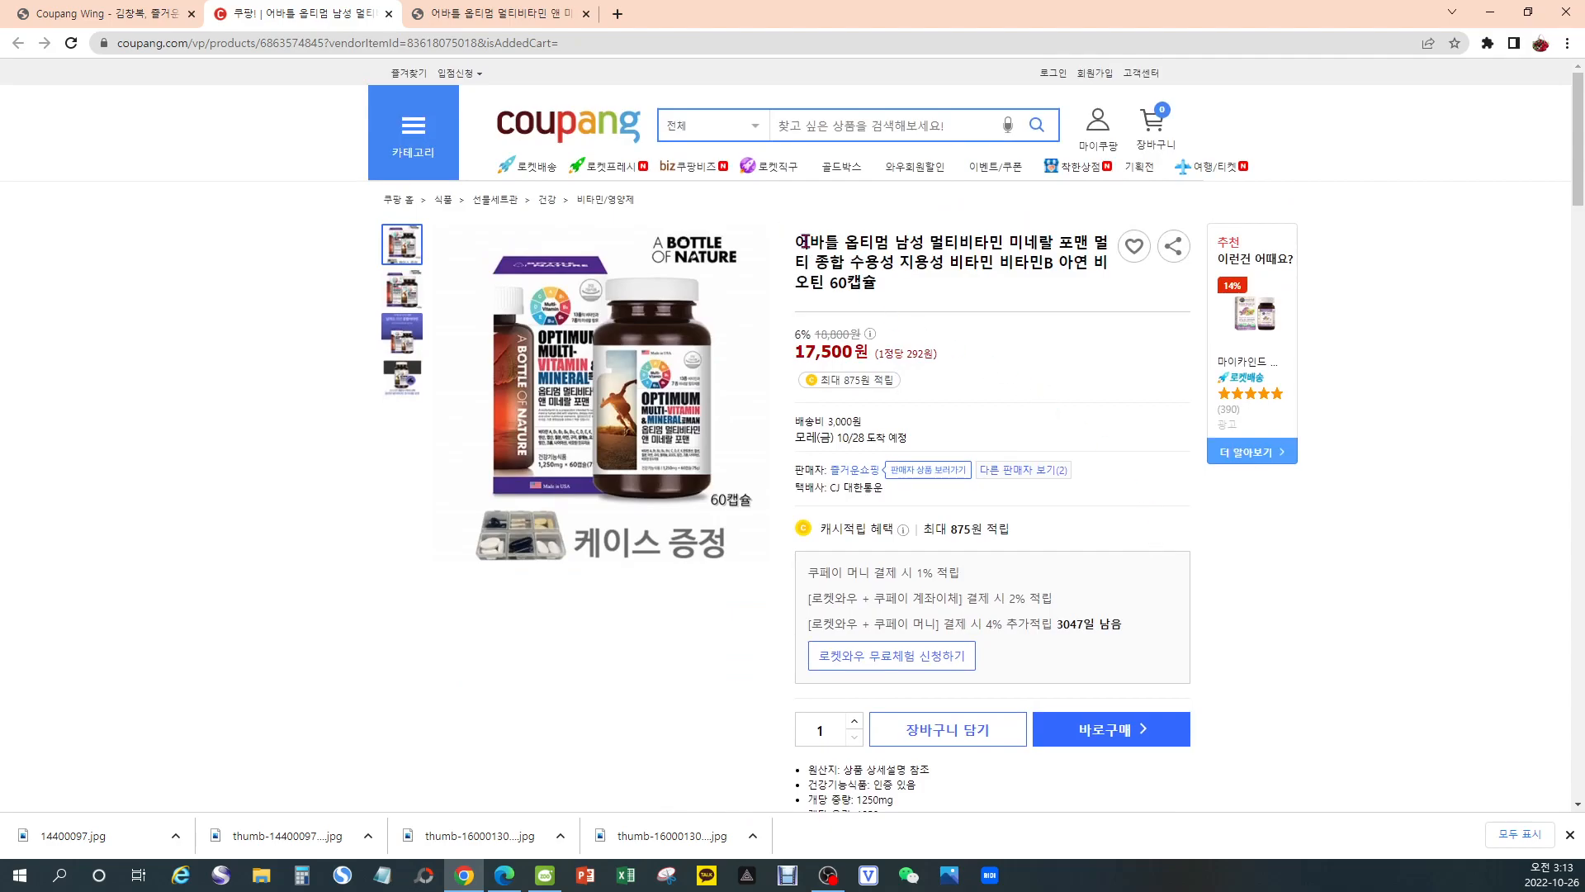
left_click_drag(797, 240, 896, 291)
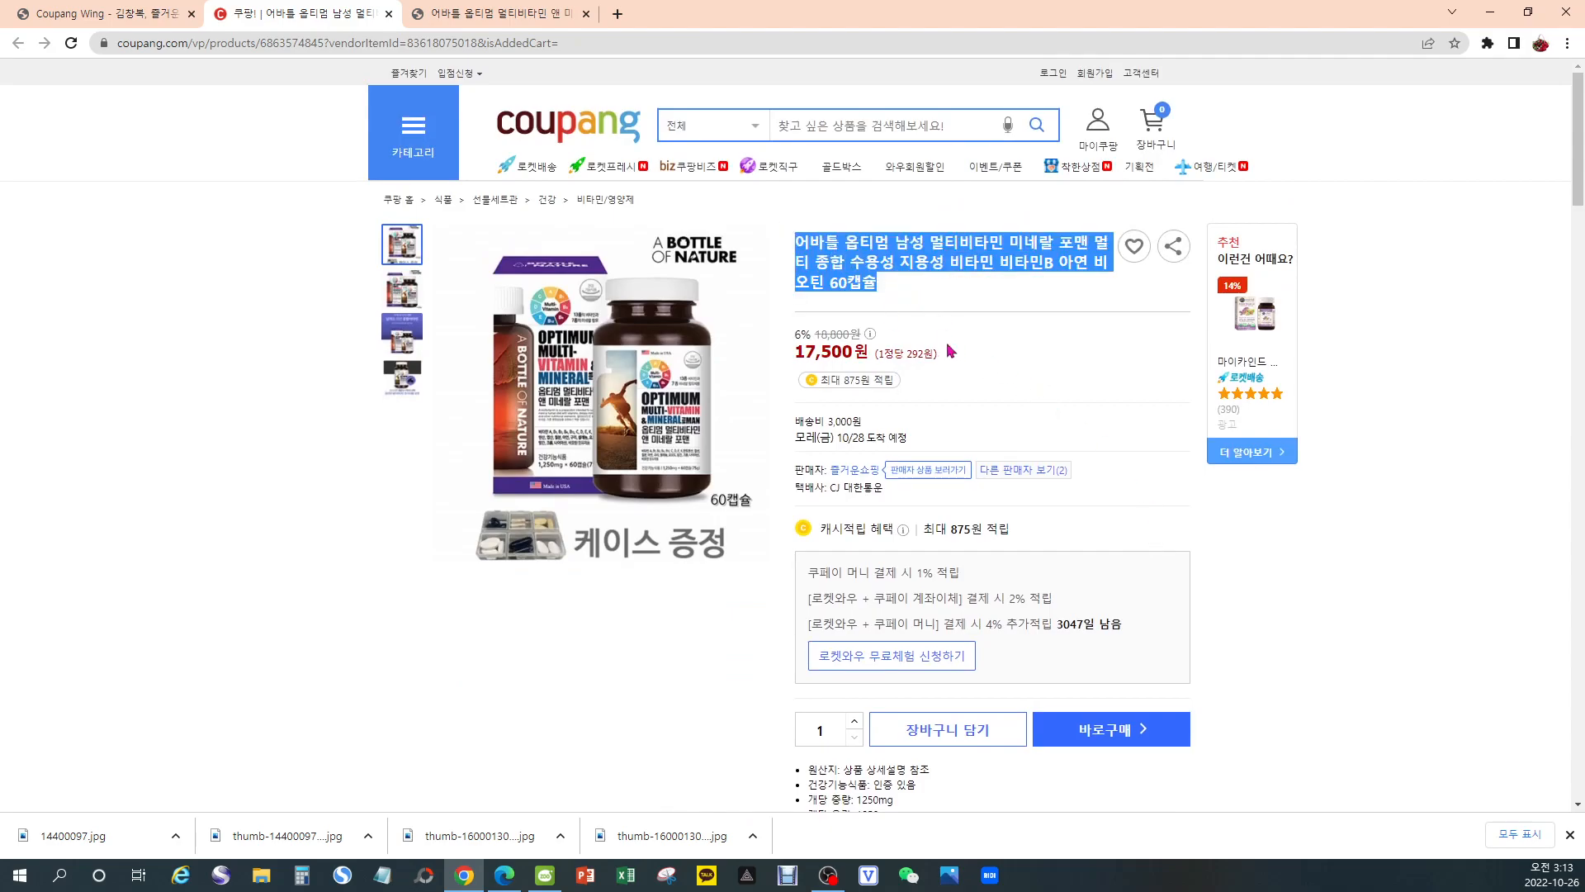
left_click_drag(790, 358, 892, 368)
left_click(998, 354)
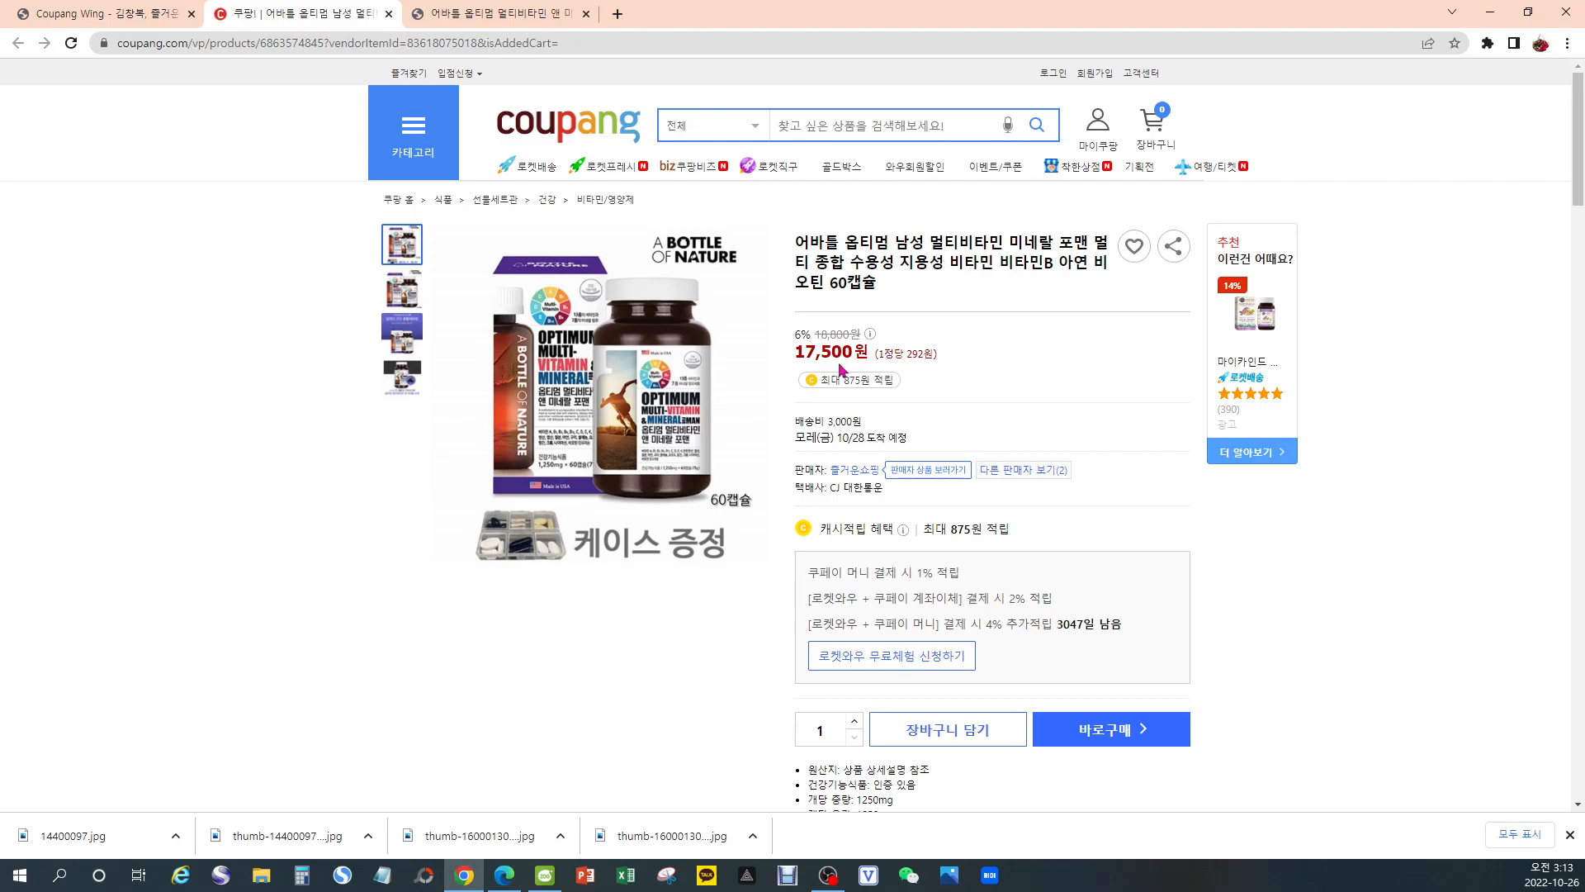
Check the 배송비 on the product page and review the product specifications and detail images below it
scroll(1028, 368, "down", 2)
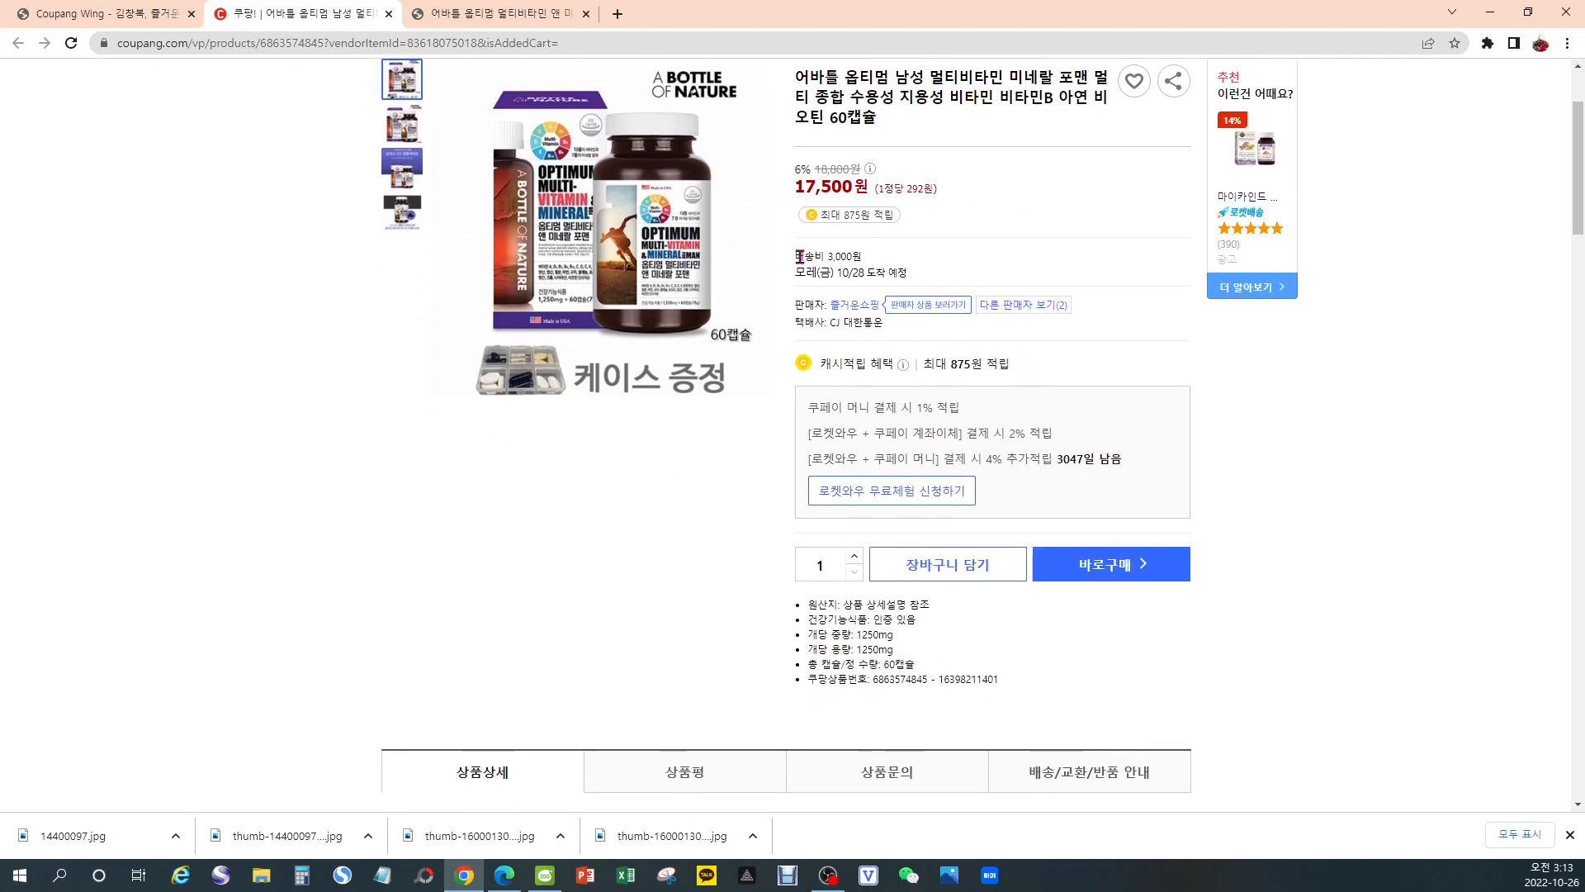
left_click_drag(797, 256, 869, 267)
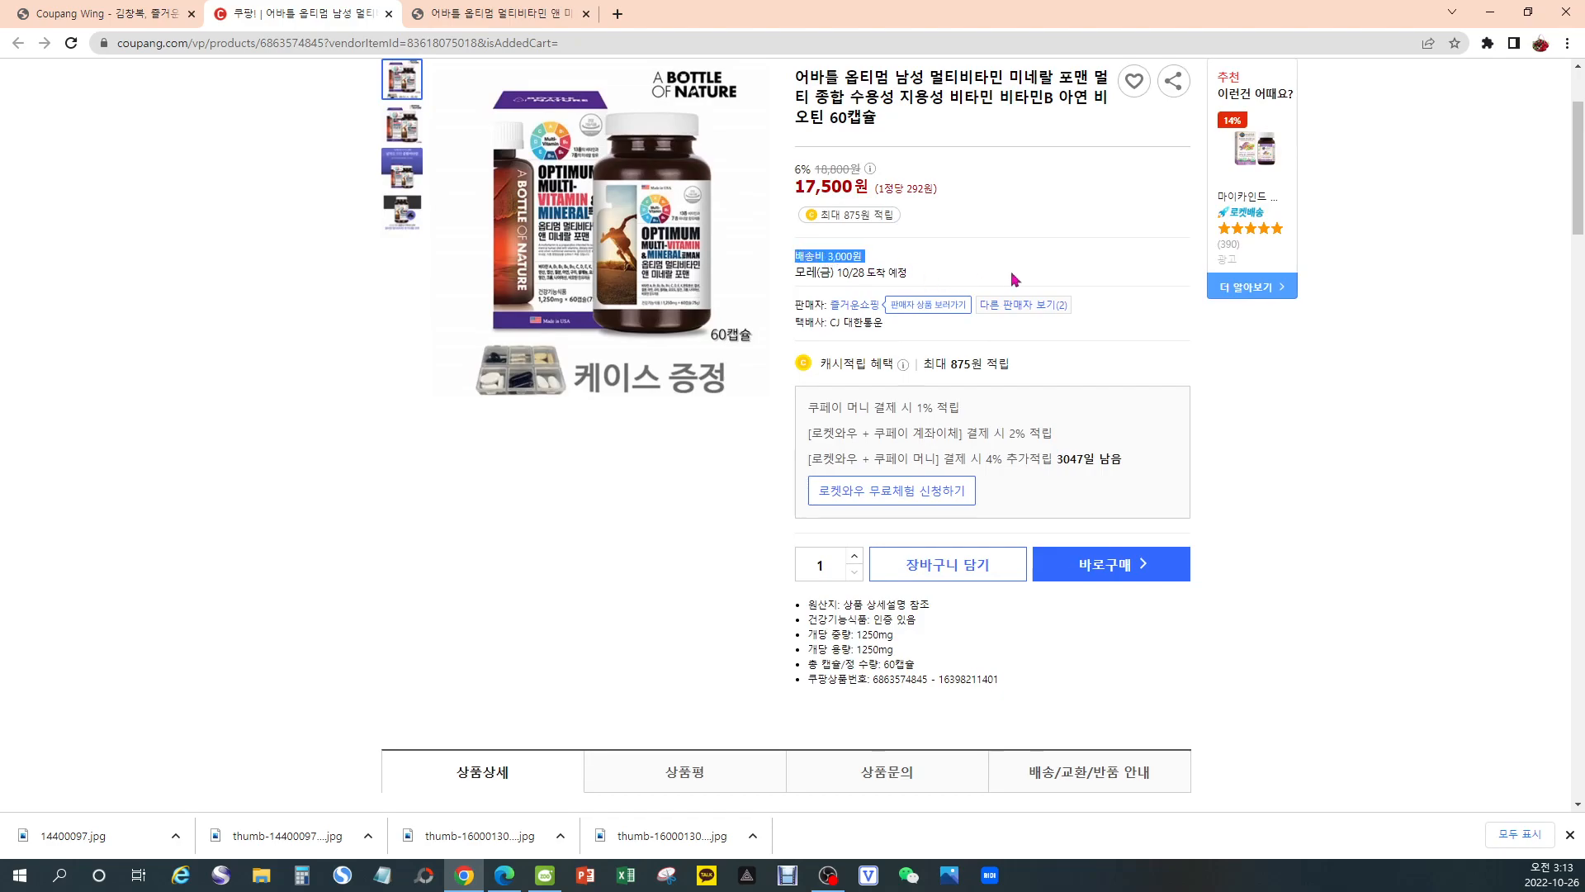
scroll(1014, 279, "down", 2)
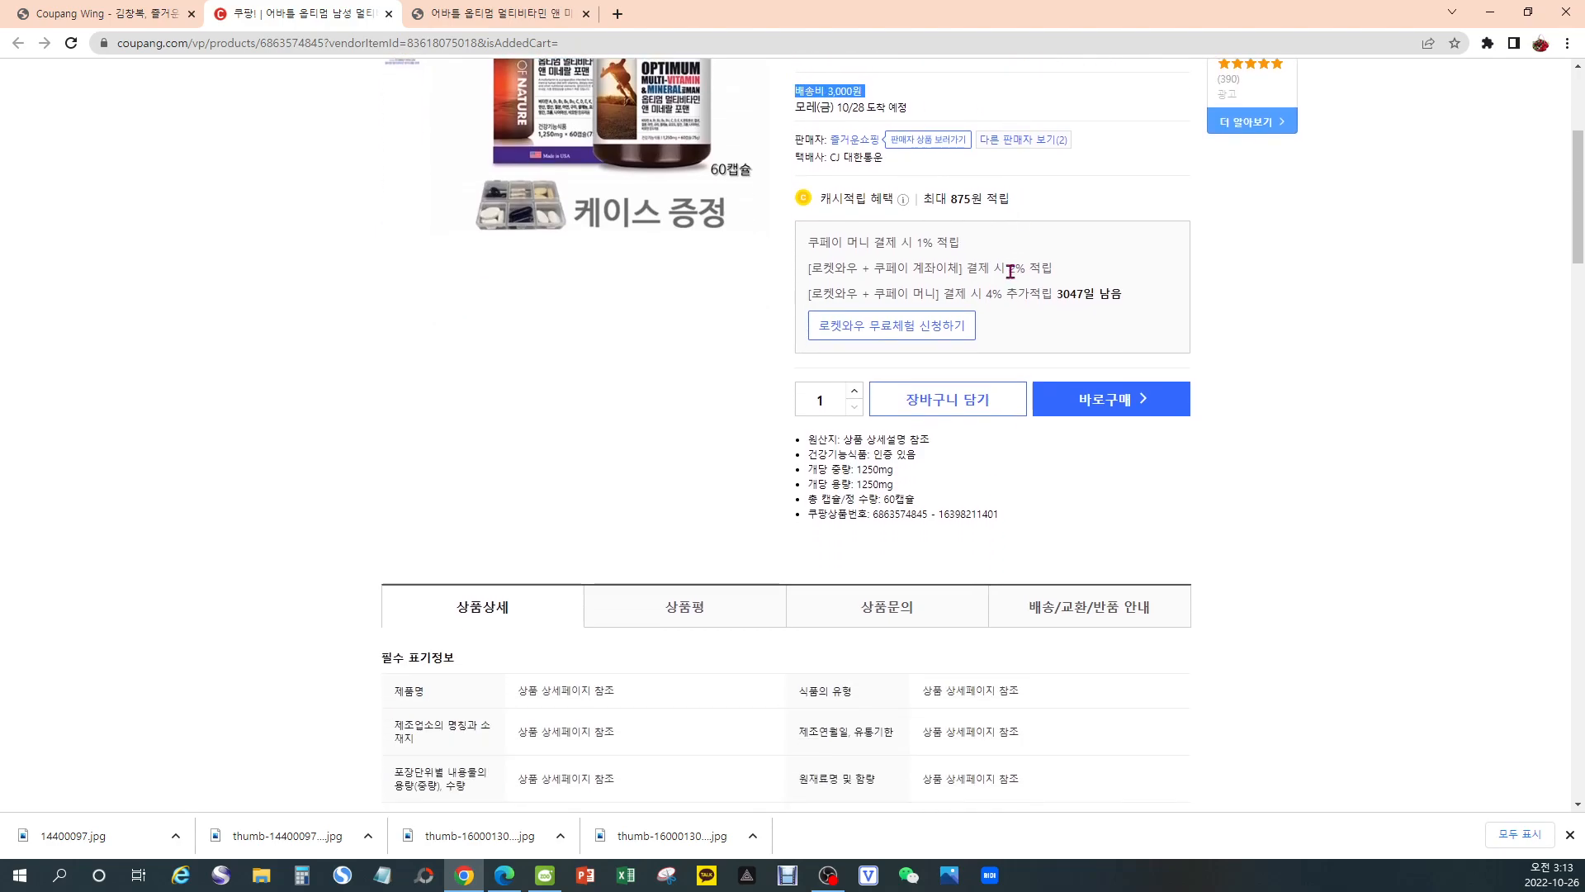
scroll(715, 745, "down", 12)
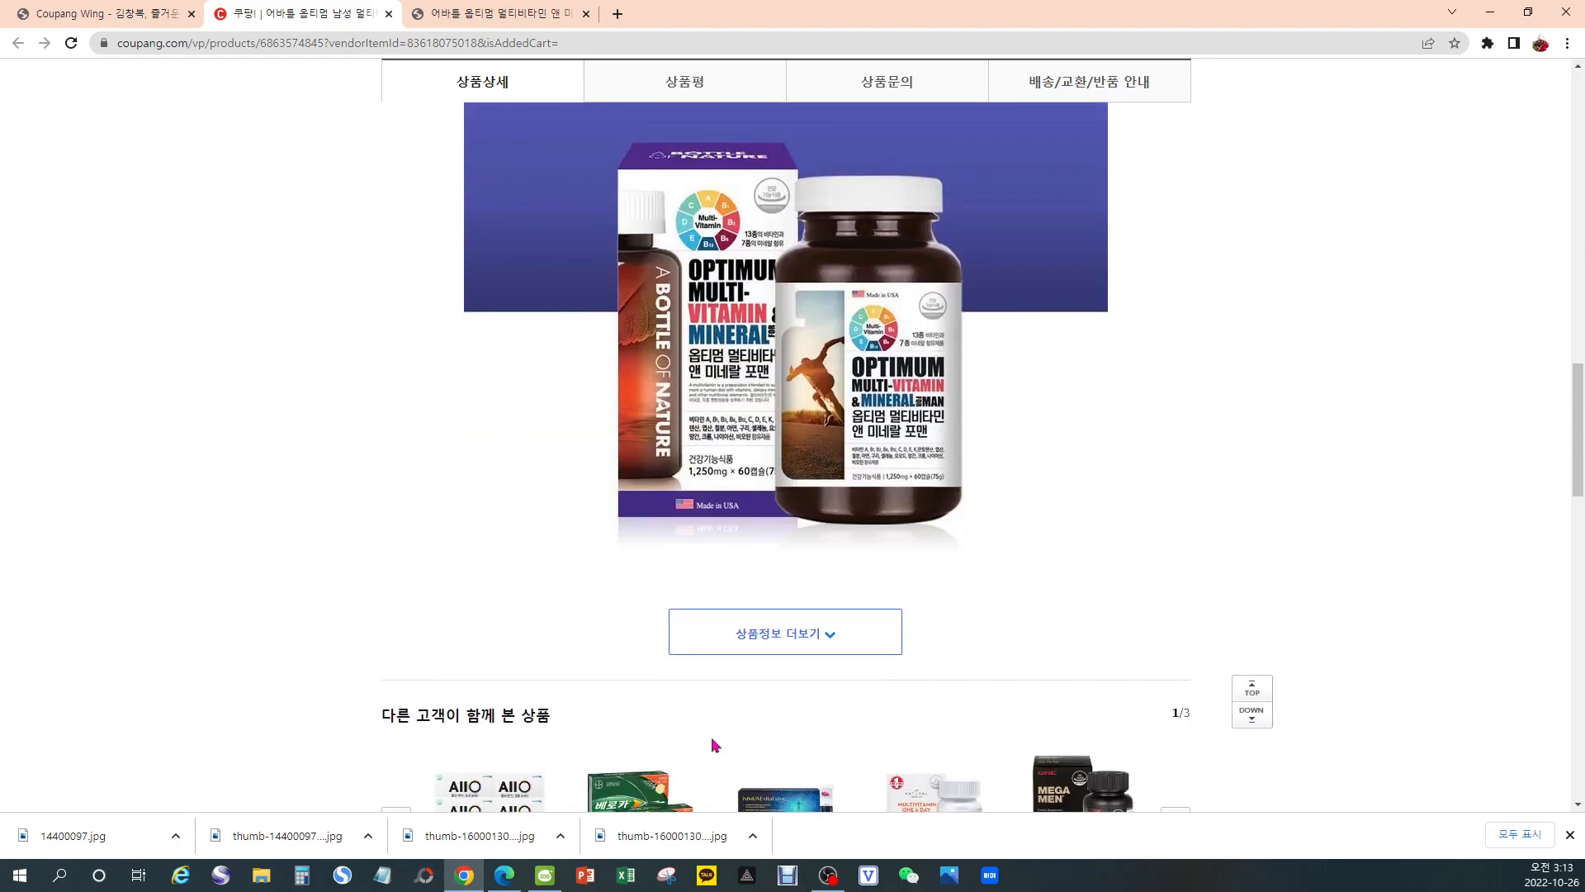
scroll(715, 746, "down", 7)
scroll(718, 427, "up", 3)
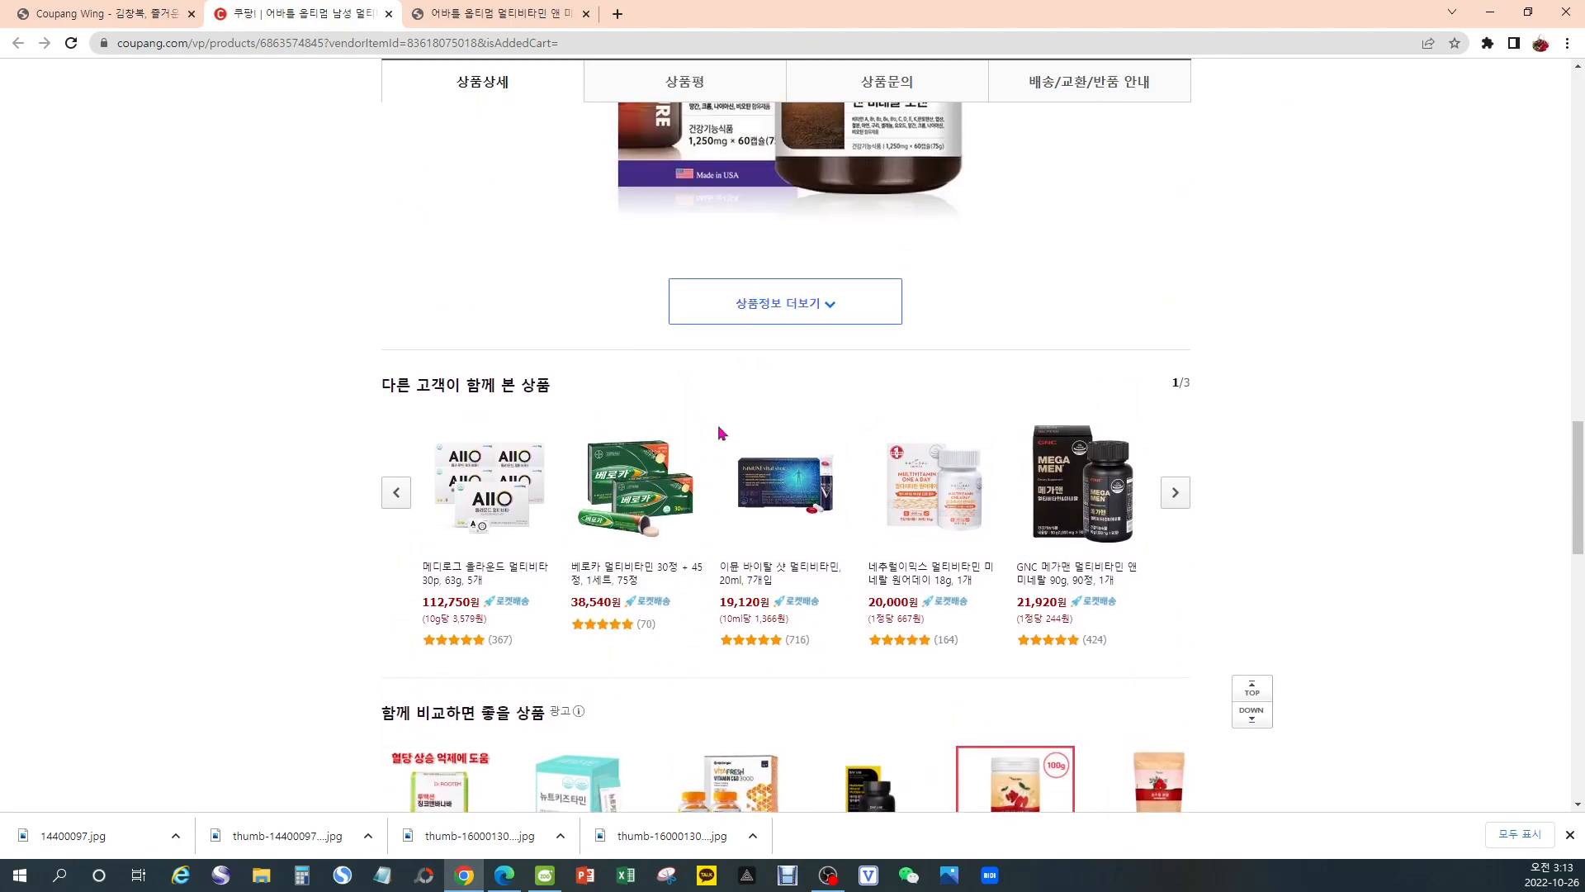
Expand the full product information, skim it to the end and return to the start of the page
left_click(775, 307)
scroll(984, 631, "down", 10)
scroll(984, 631, "down", 2)
scroll(1044, 708, "up", 15)
scroll(931, 638, "up", 20)
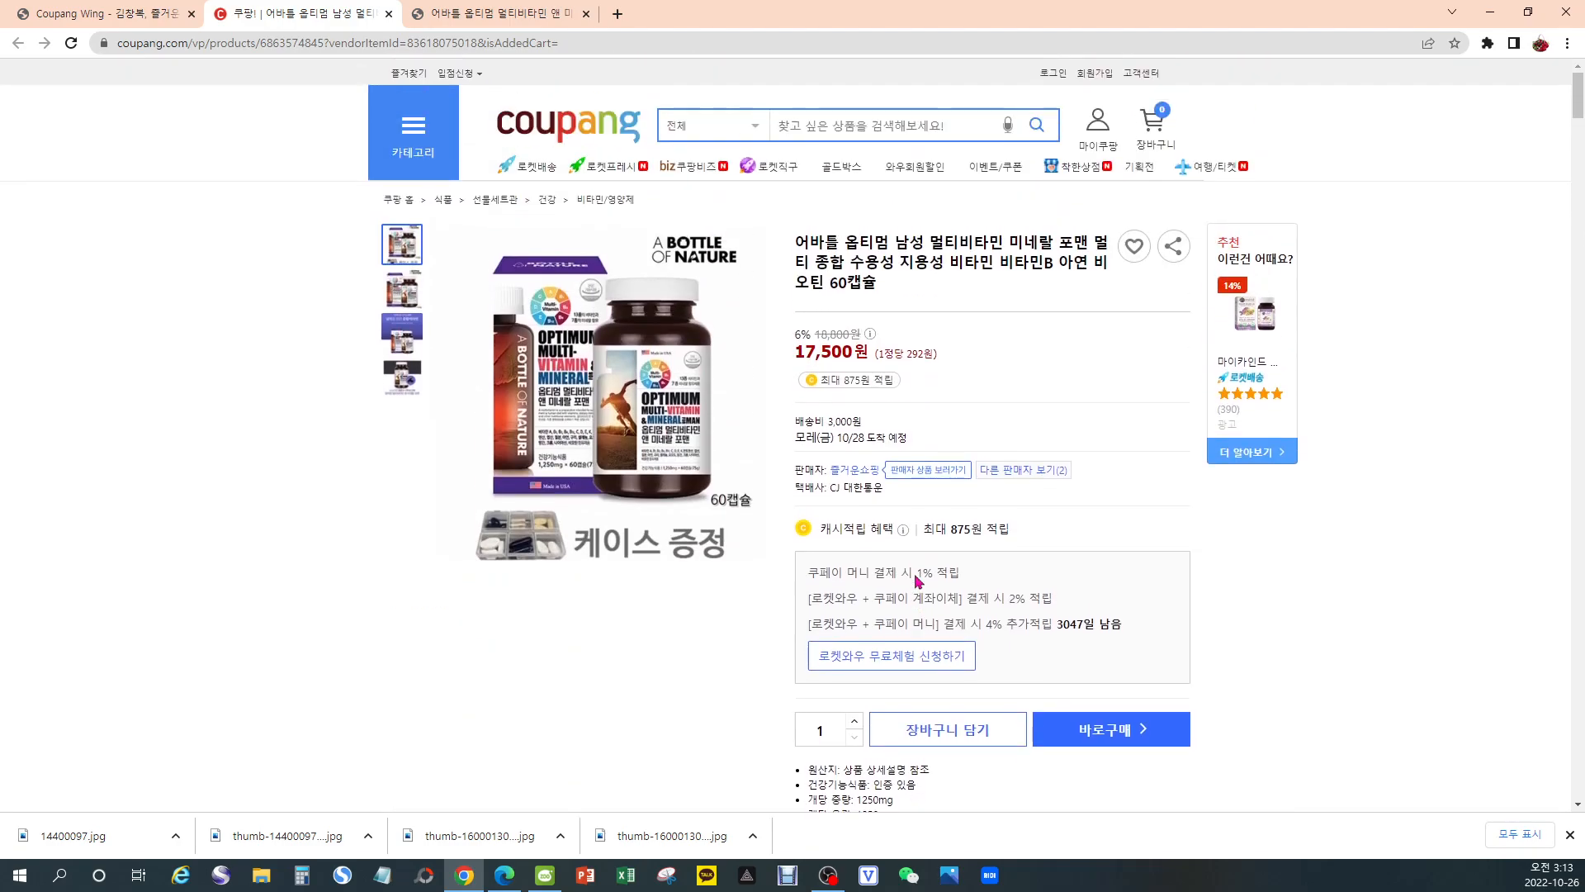